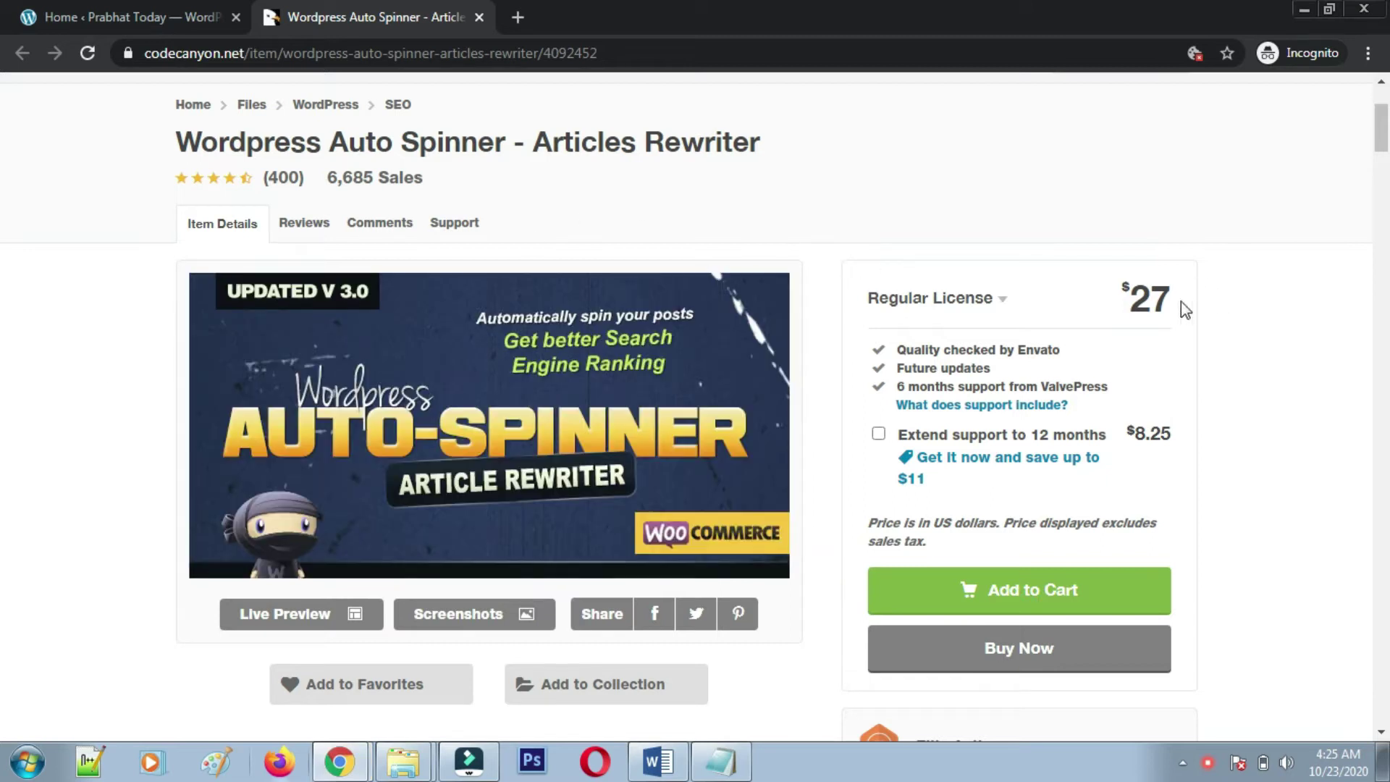
- Review the Wordpress Auto Spinner item page, covering its price, supported spinning APIs, languages, sales and key features
scroll(1182, 304, down, 1)
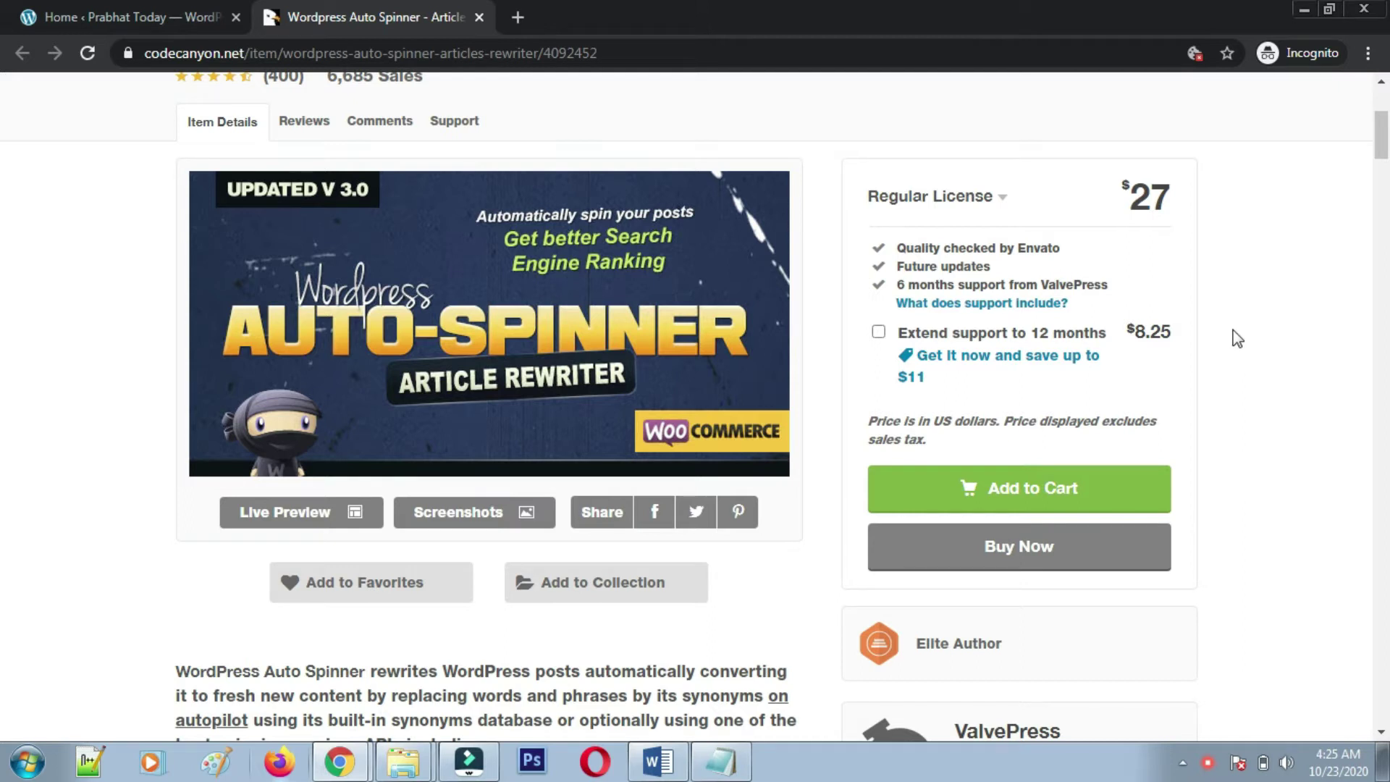
scroll(1237, 337, down, 1)
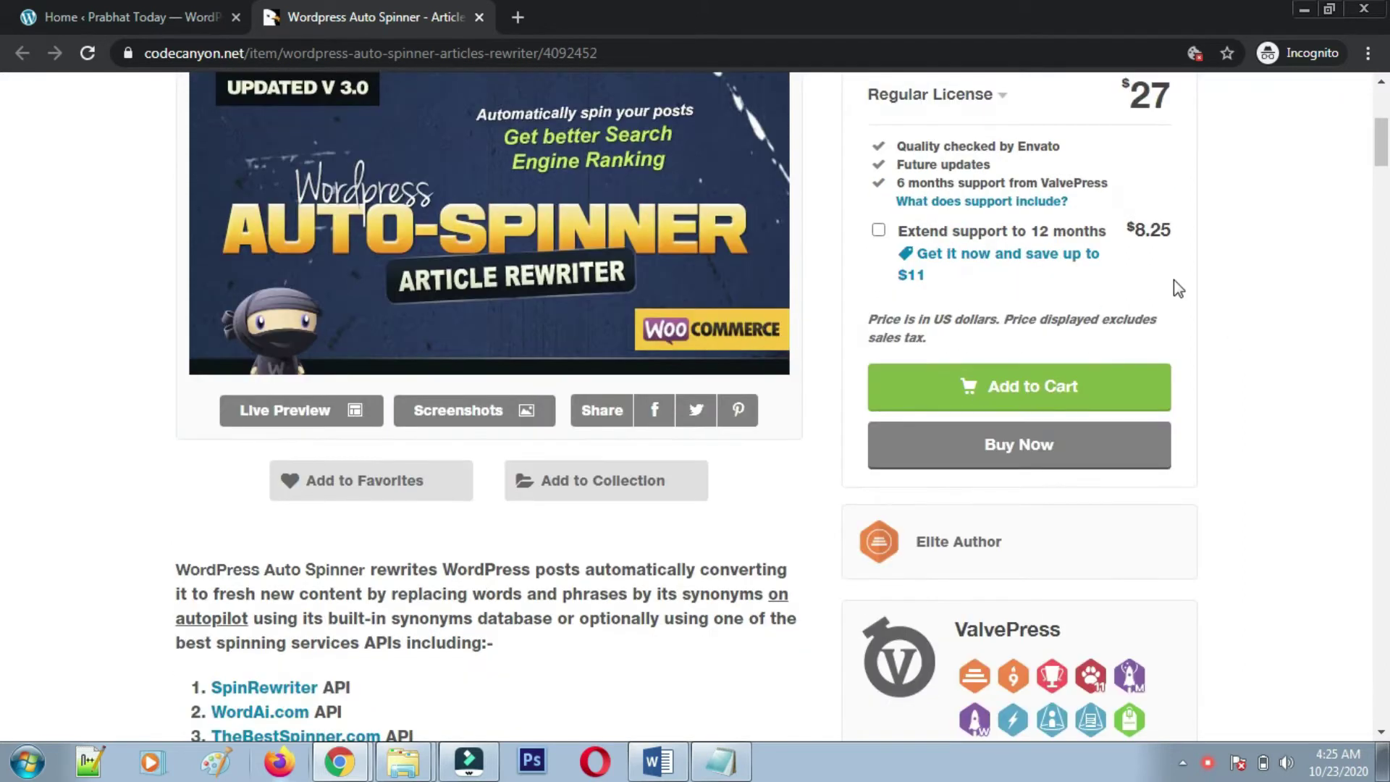
scroll(830, 500, down, 1)
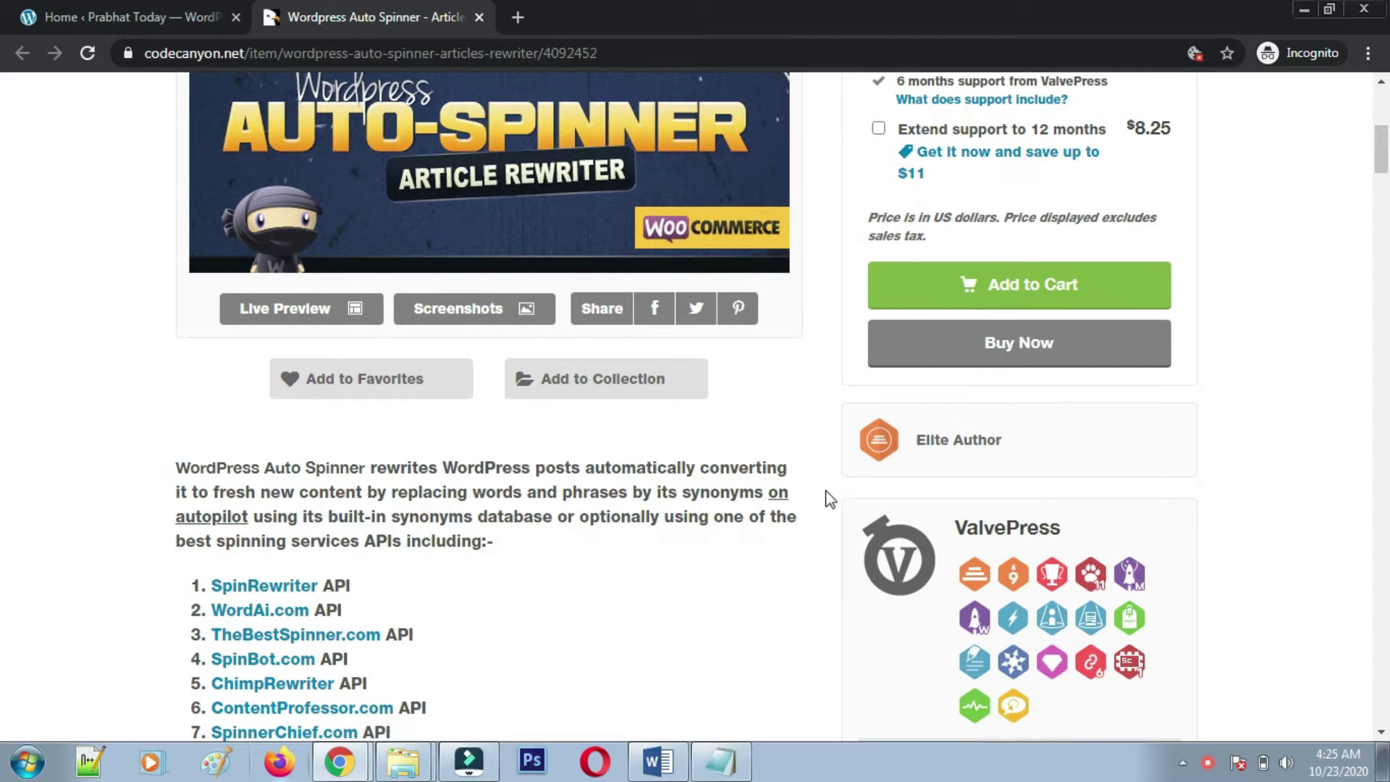
scroll(830, 500, up, 1)
scroll(830, 500, down, 3)
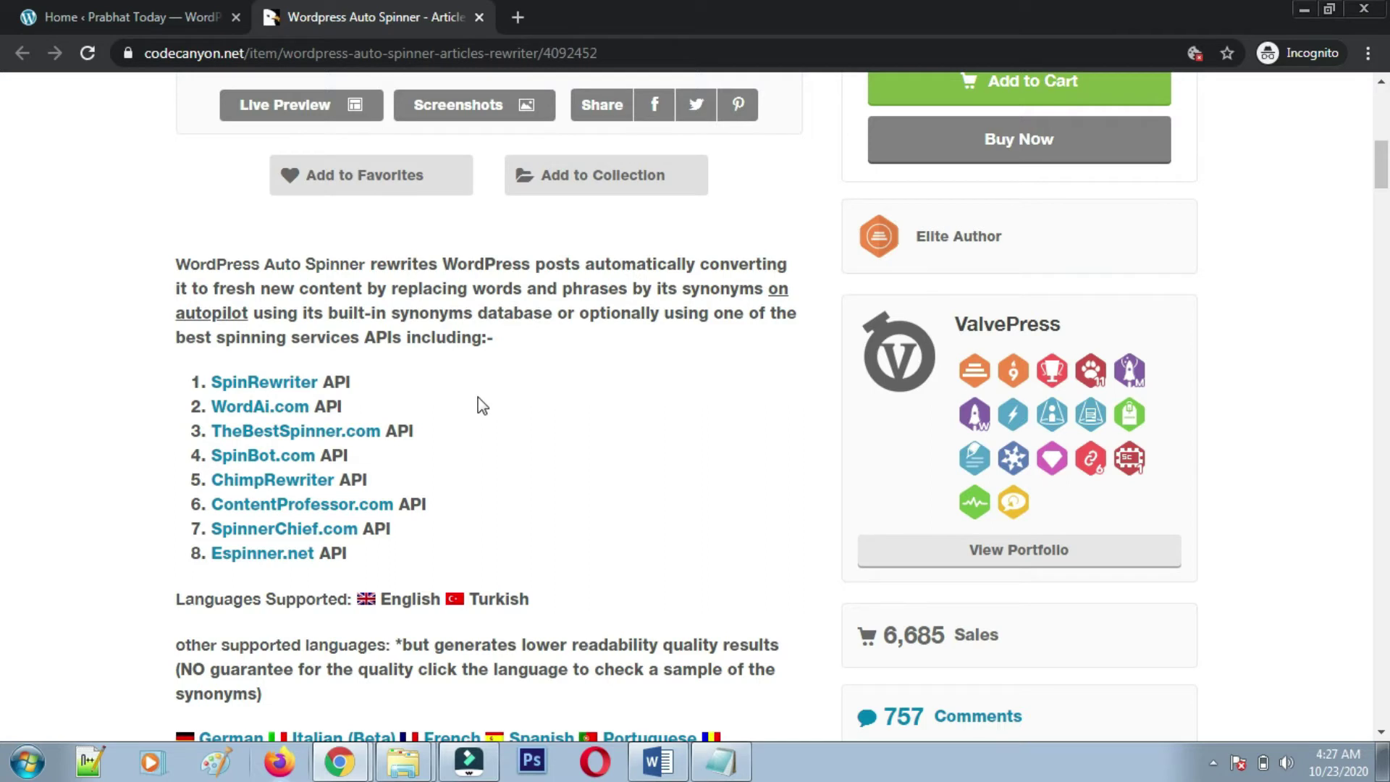
scroll(482, 406, down, 4)
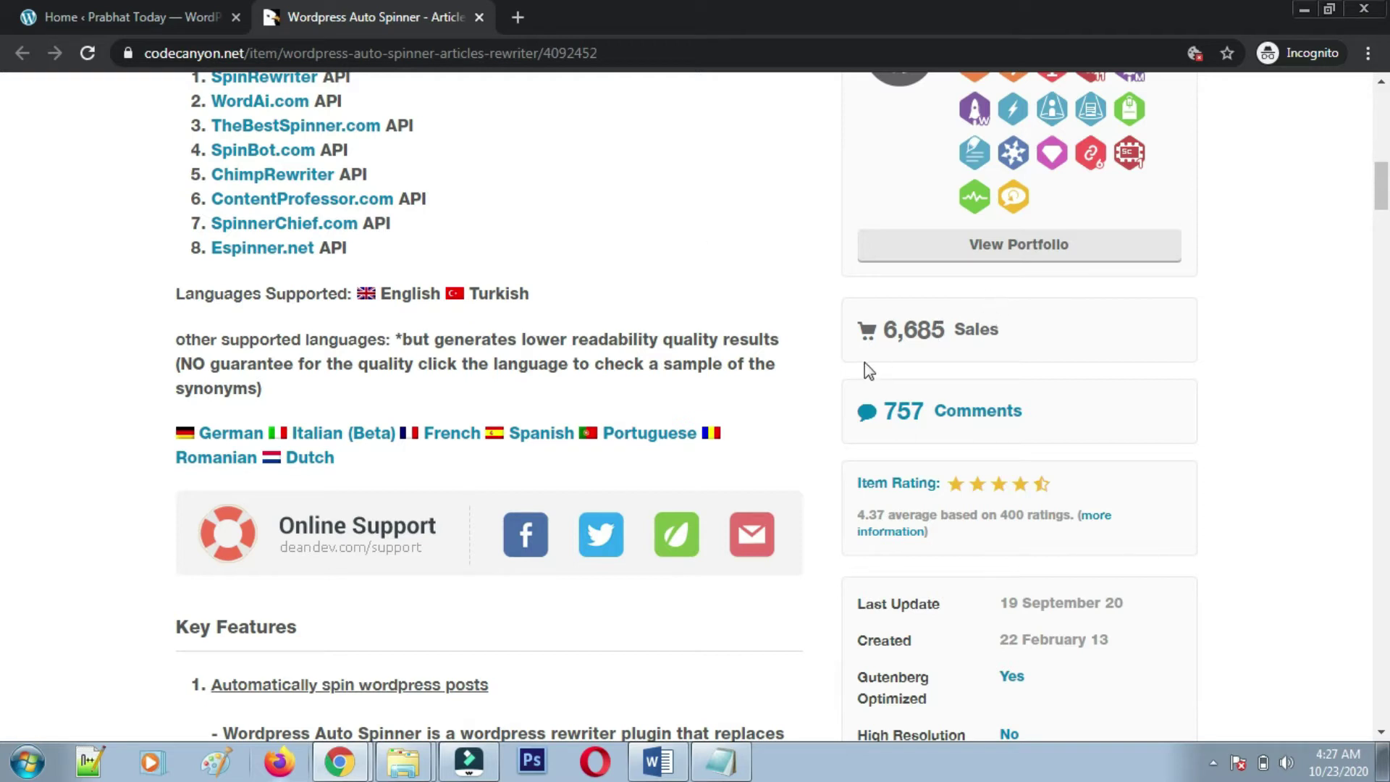
drag(883, 337, 1054, 340)
scroll(659, 286, down, 10)
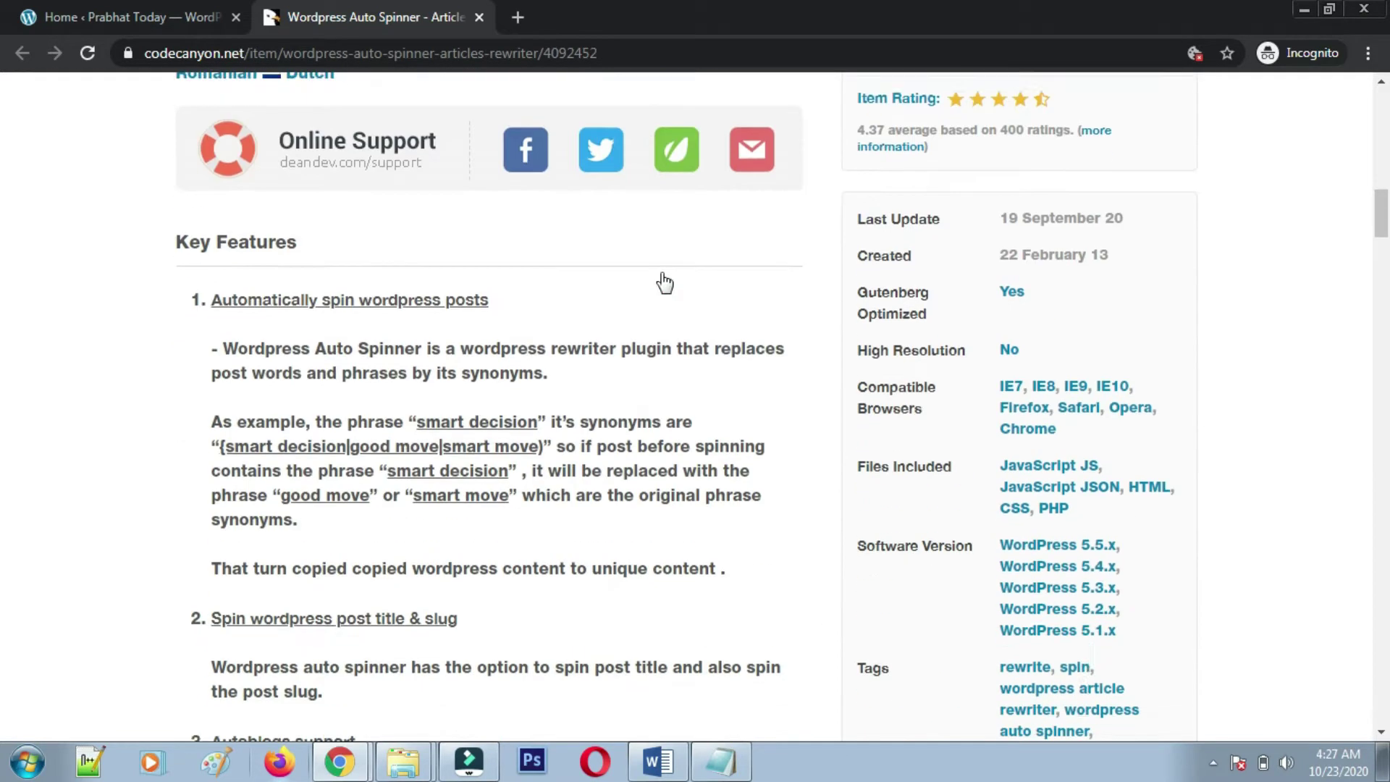
scroll(479, 252, down, 8)
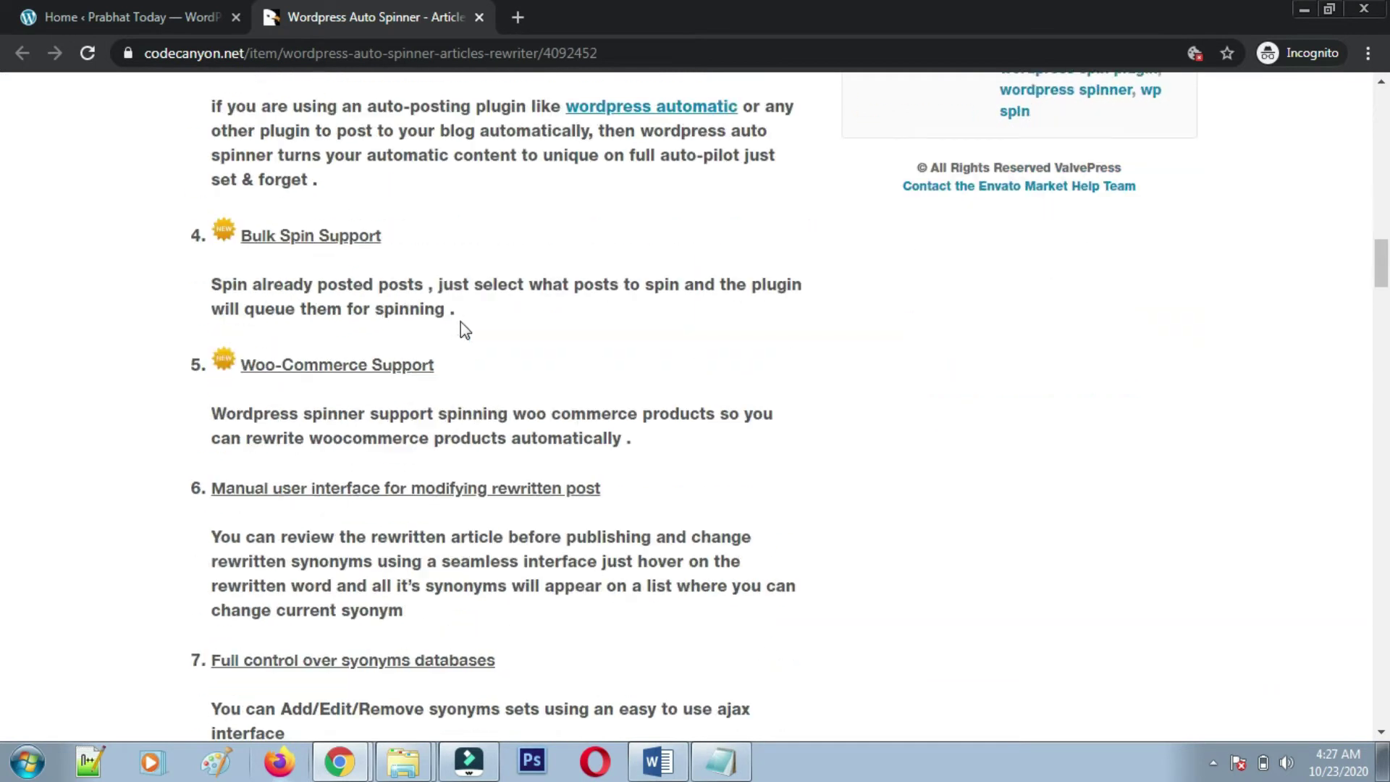
scroll(453, 492, up, 8)
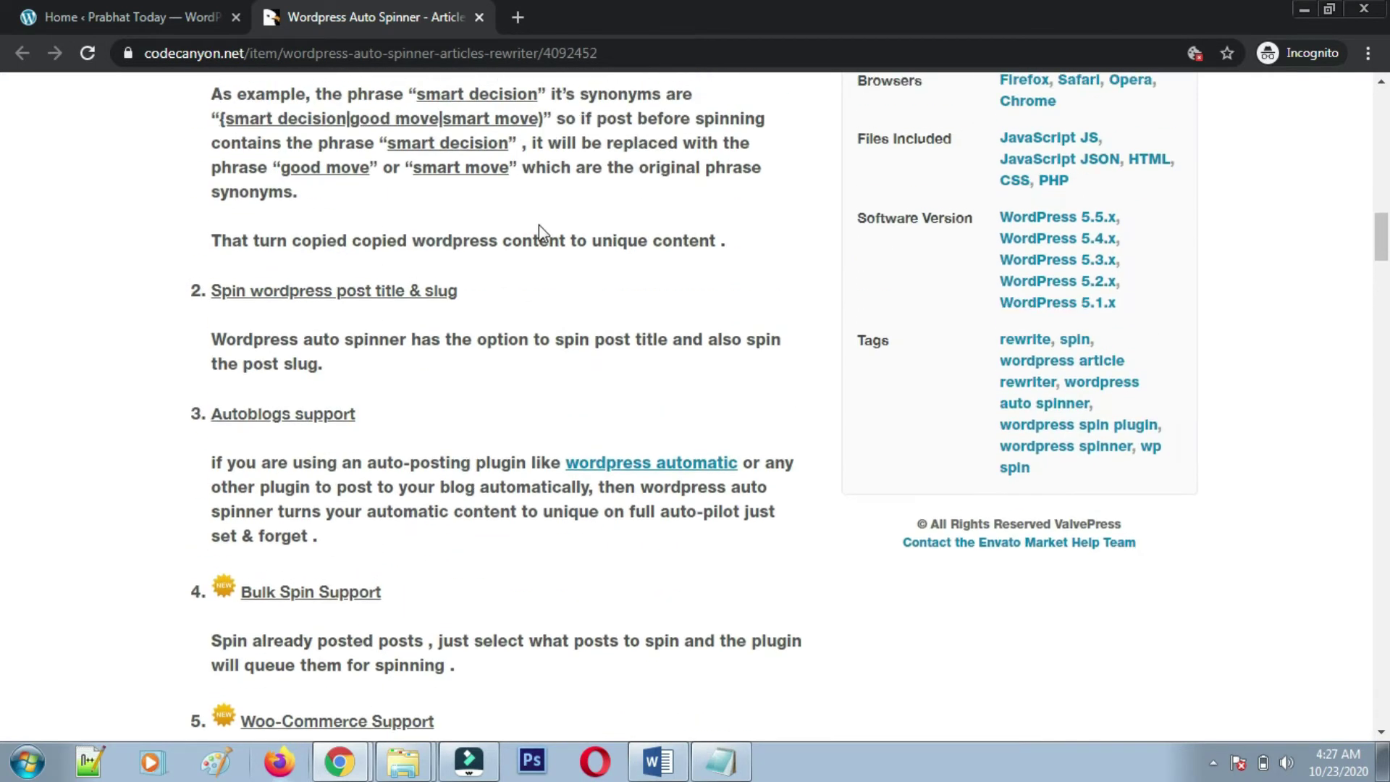
scroll(560, 202, up, 3)
- Close the CodeCanyon item page and check the WordPress dashboard's navigation for the Auto Spinner and WP Automatic plugins
click(145, 16)
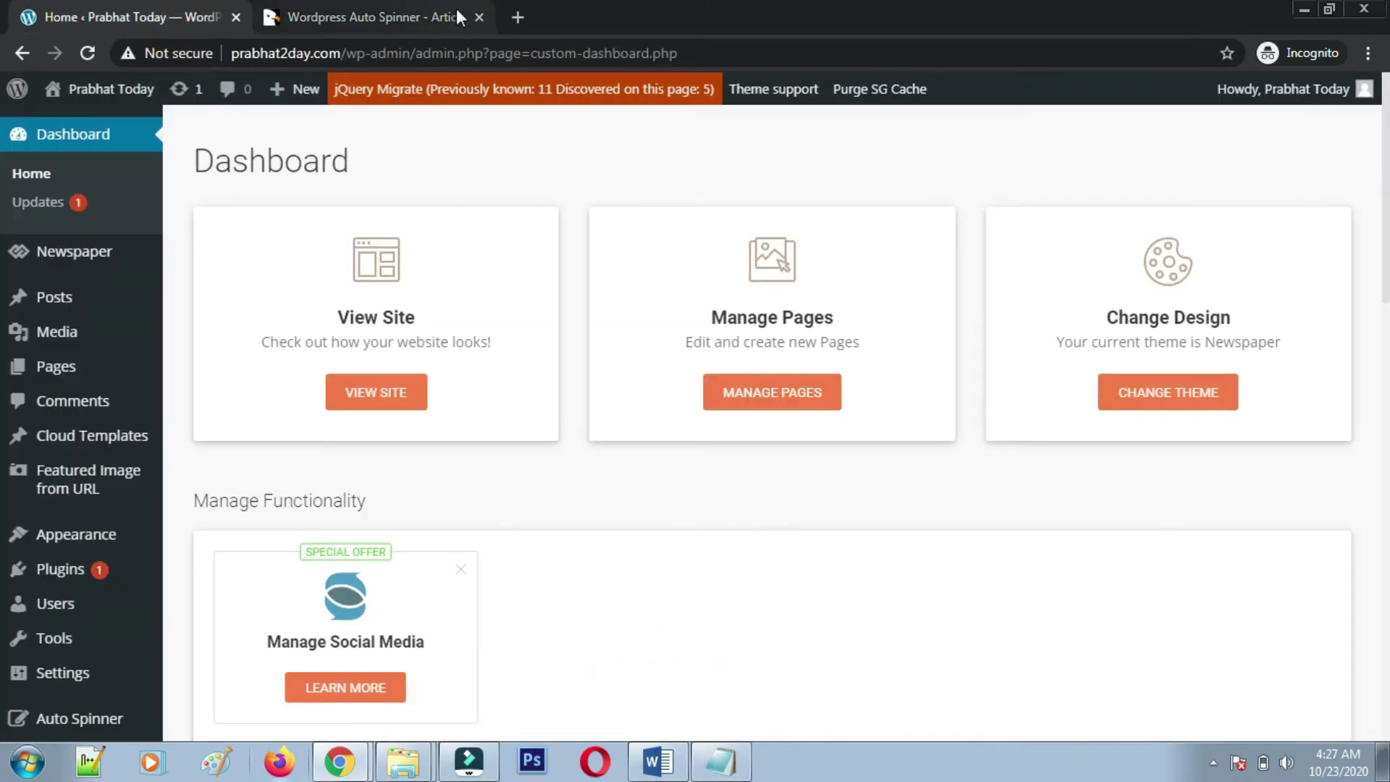
click(480, 17)
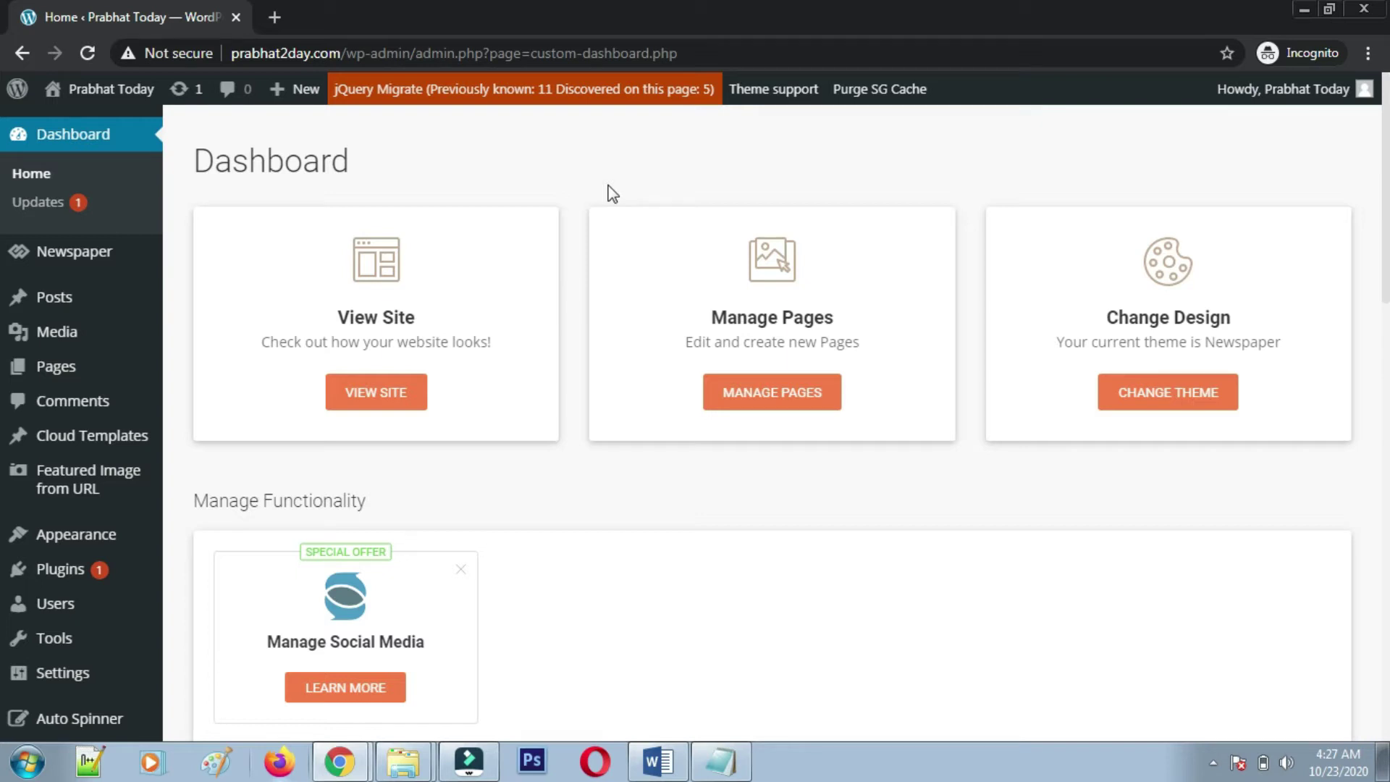
scroll(66, 565, down, 10)
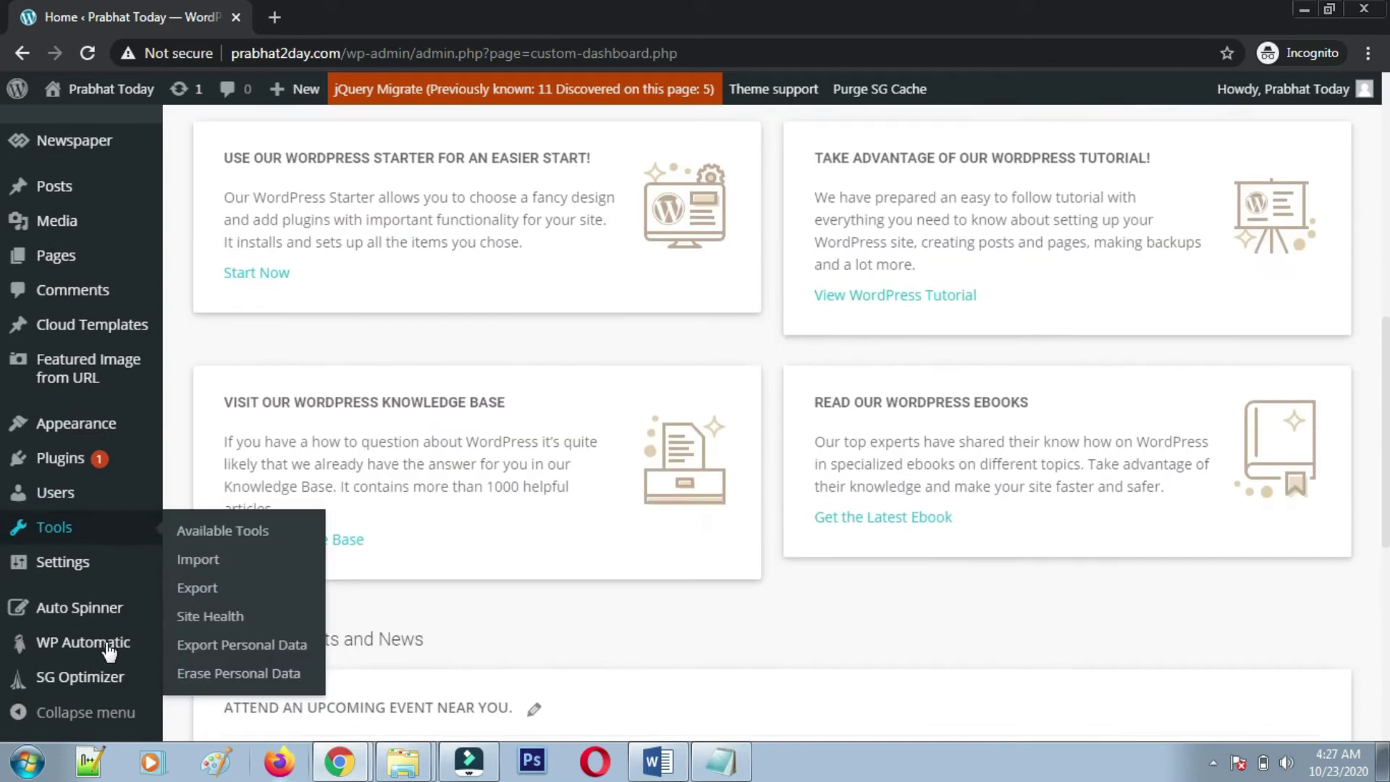
mouse_move(109, 643)
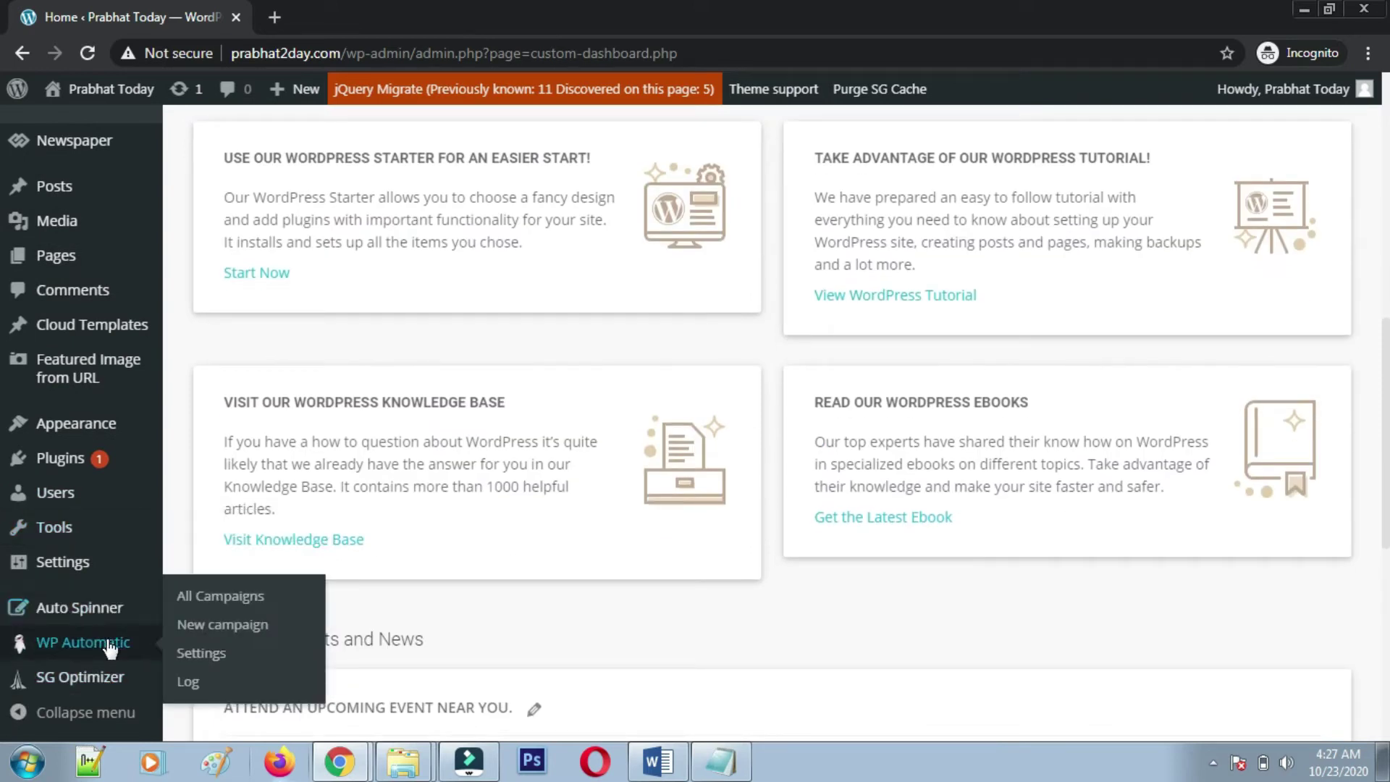
scroll(492, 543, up, 5)
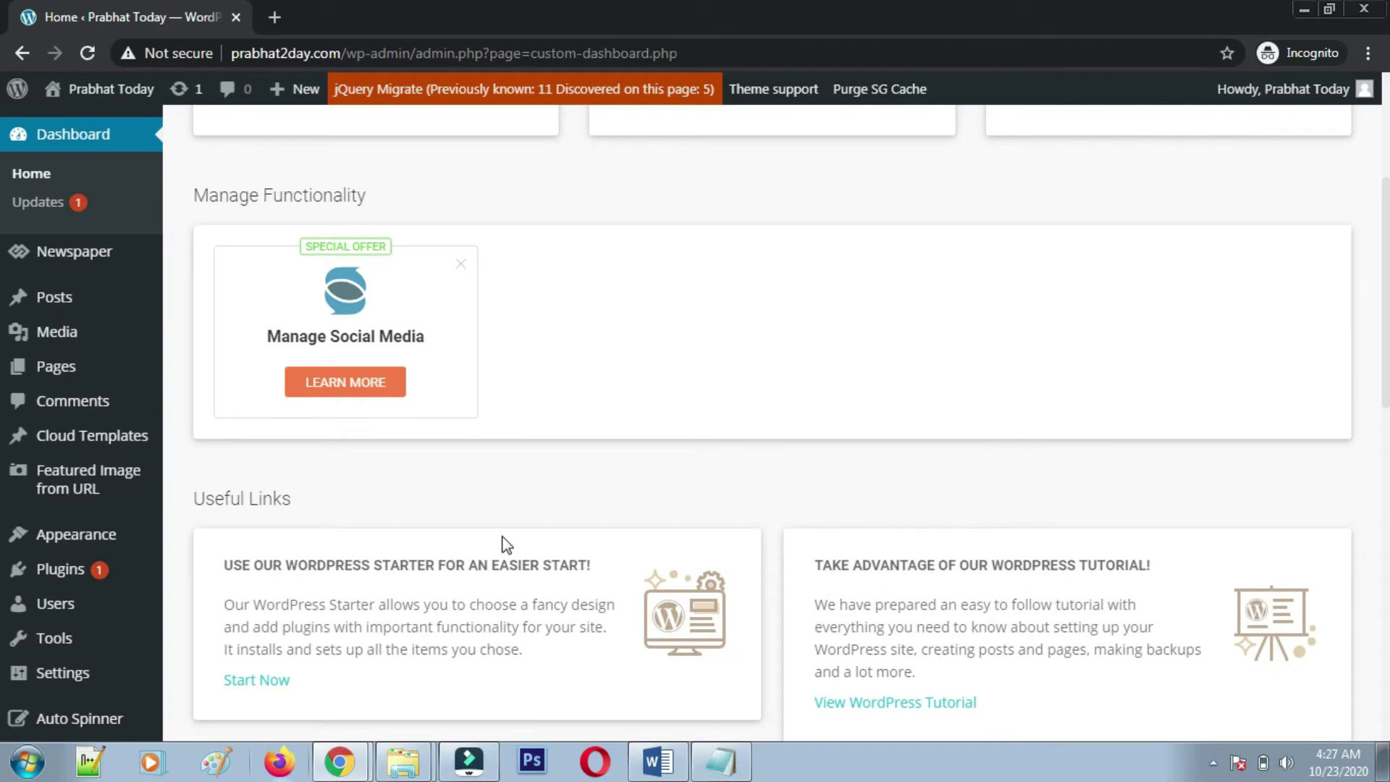
- Open the VirusTotal website in a new browser tab
click(272, 24)
text(virus)
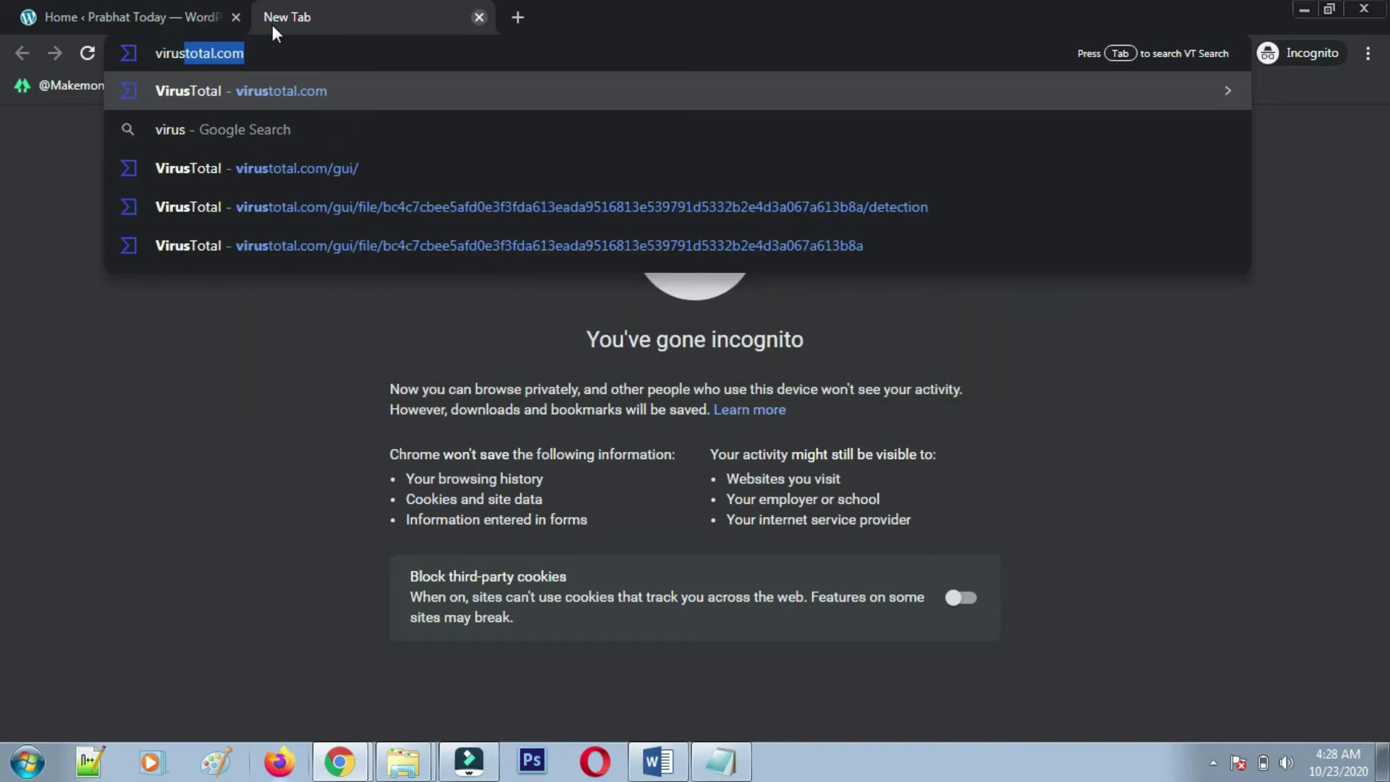
key(Return)
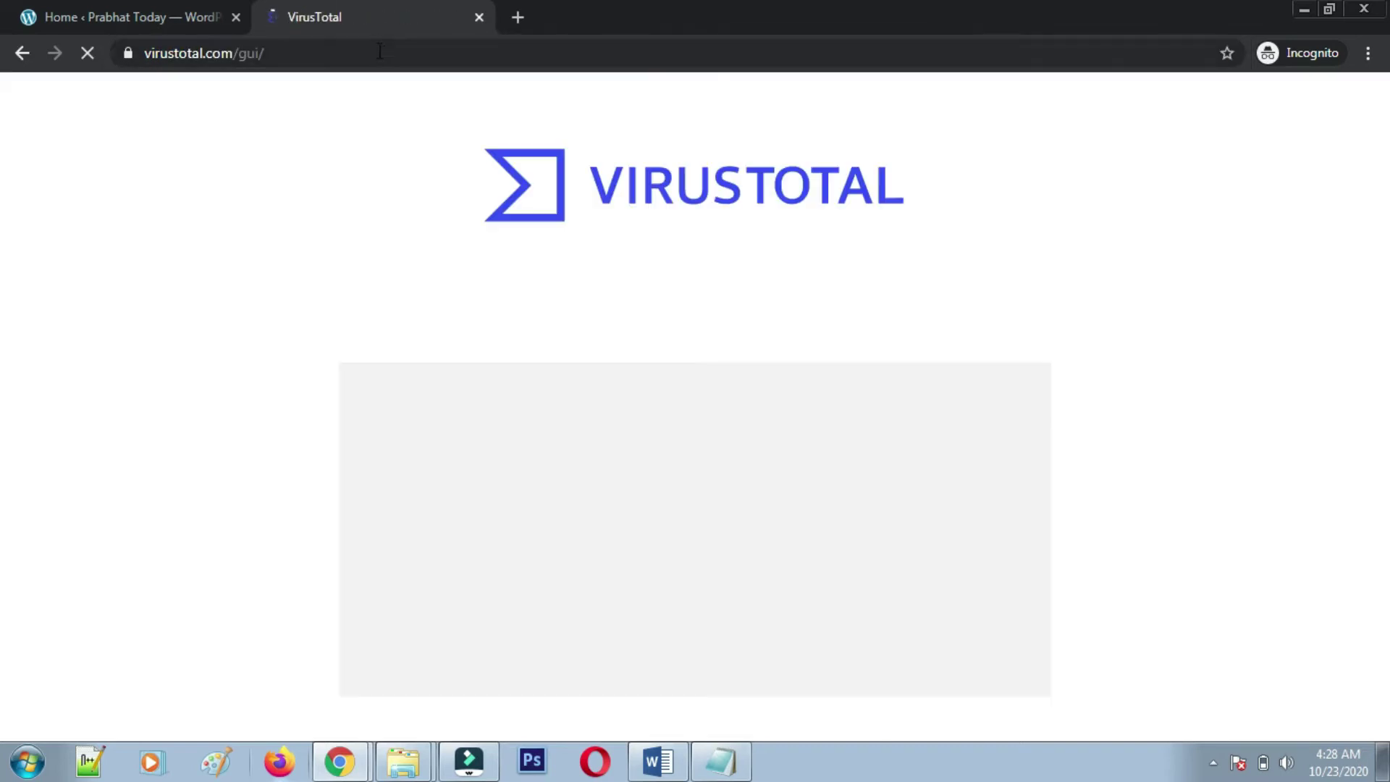
click(172, 10)
scroll(43, 580, down, 5)
scroll(76, 579, up, 2)
scroll(145, 362, down, 3)
click(324, 18)
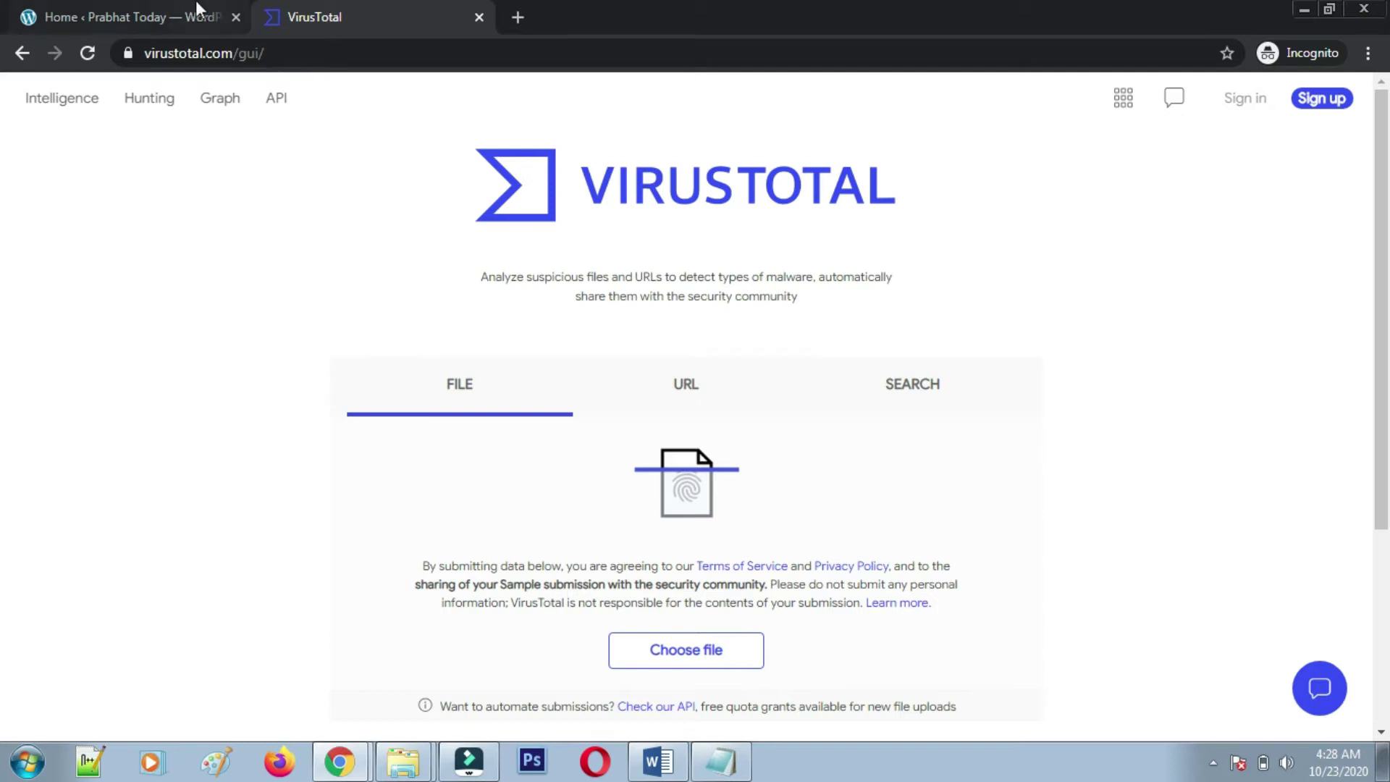
click(179, 18)
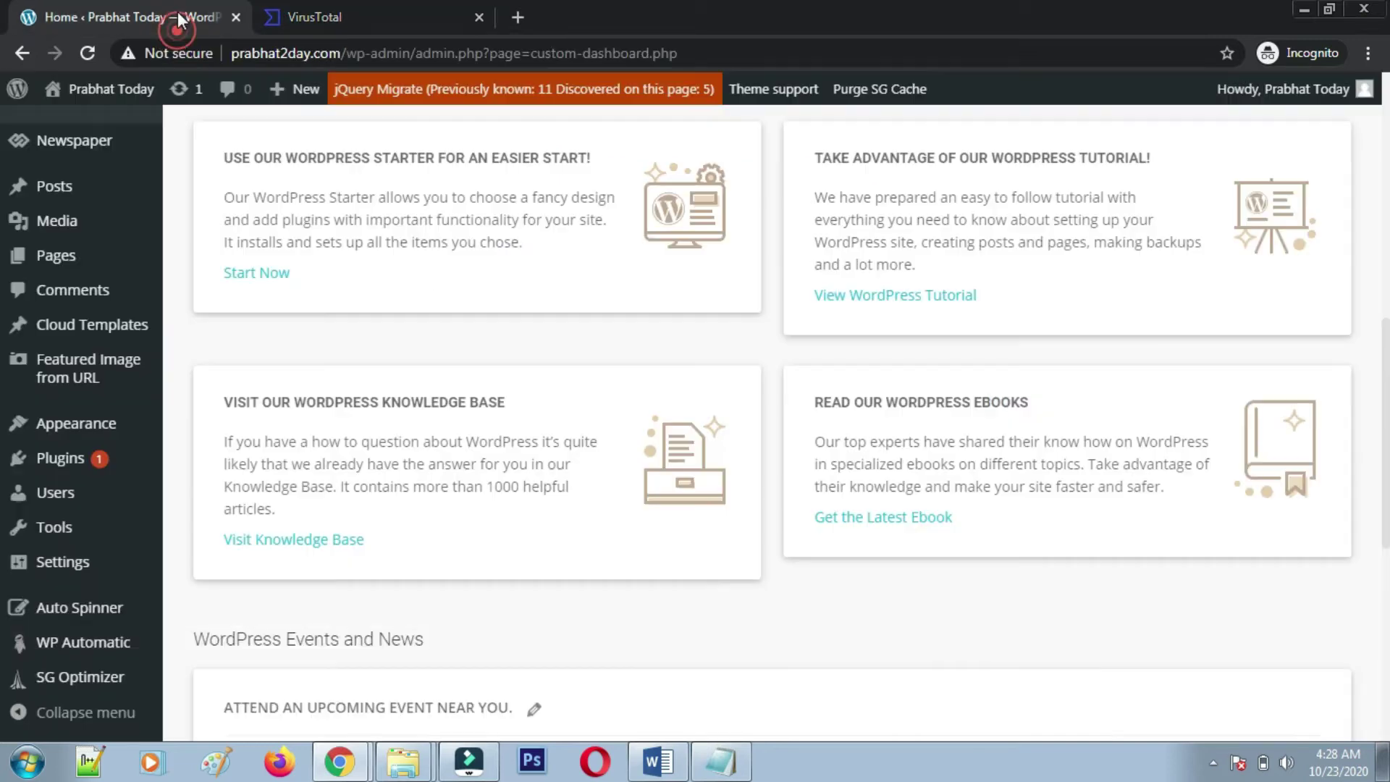
- Submit the wp-automatic-v3.50.8 ZIP archive from the Activate Theme & Plugin folder to VirusTotal for scanning
click(403, 762)
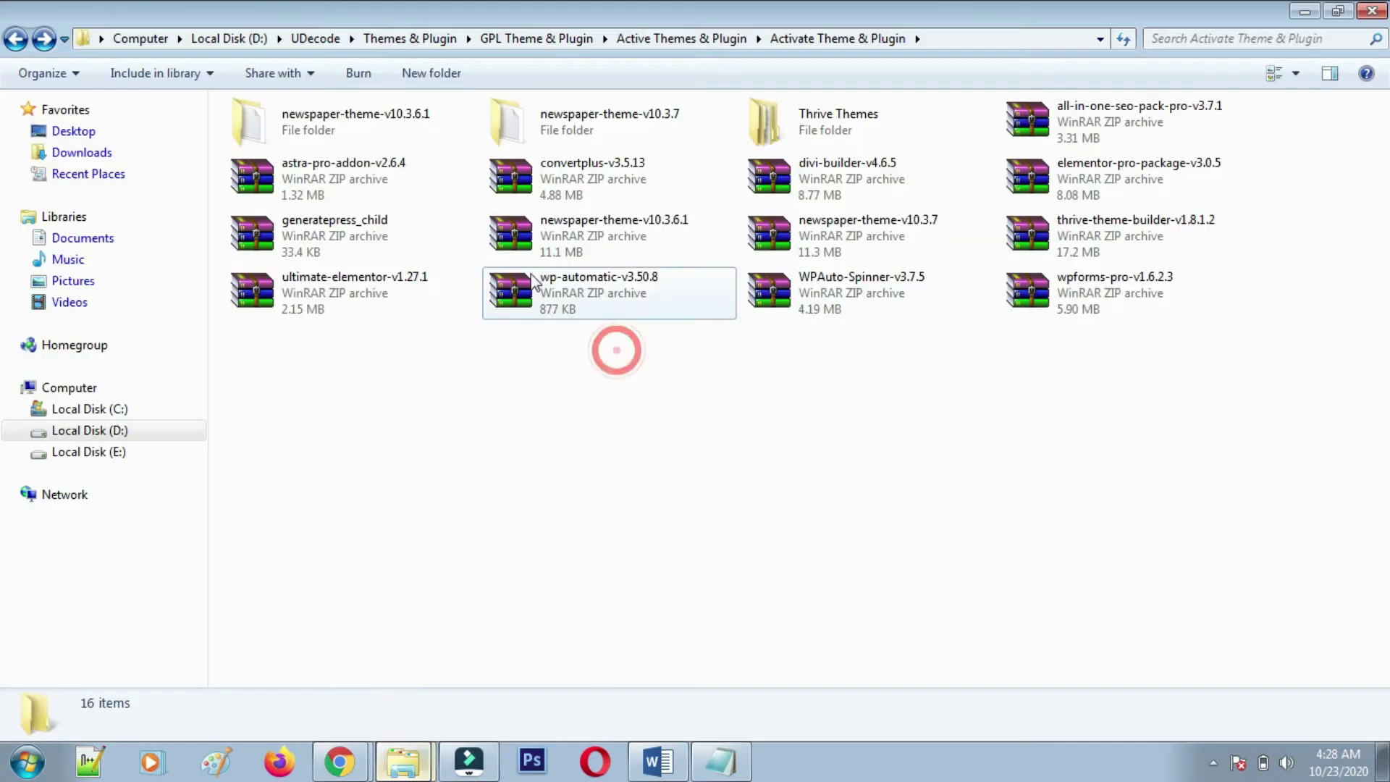
click(522, 296)
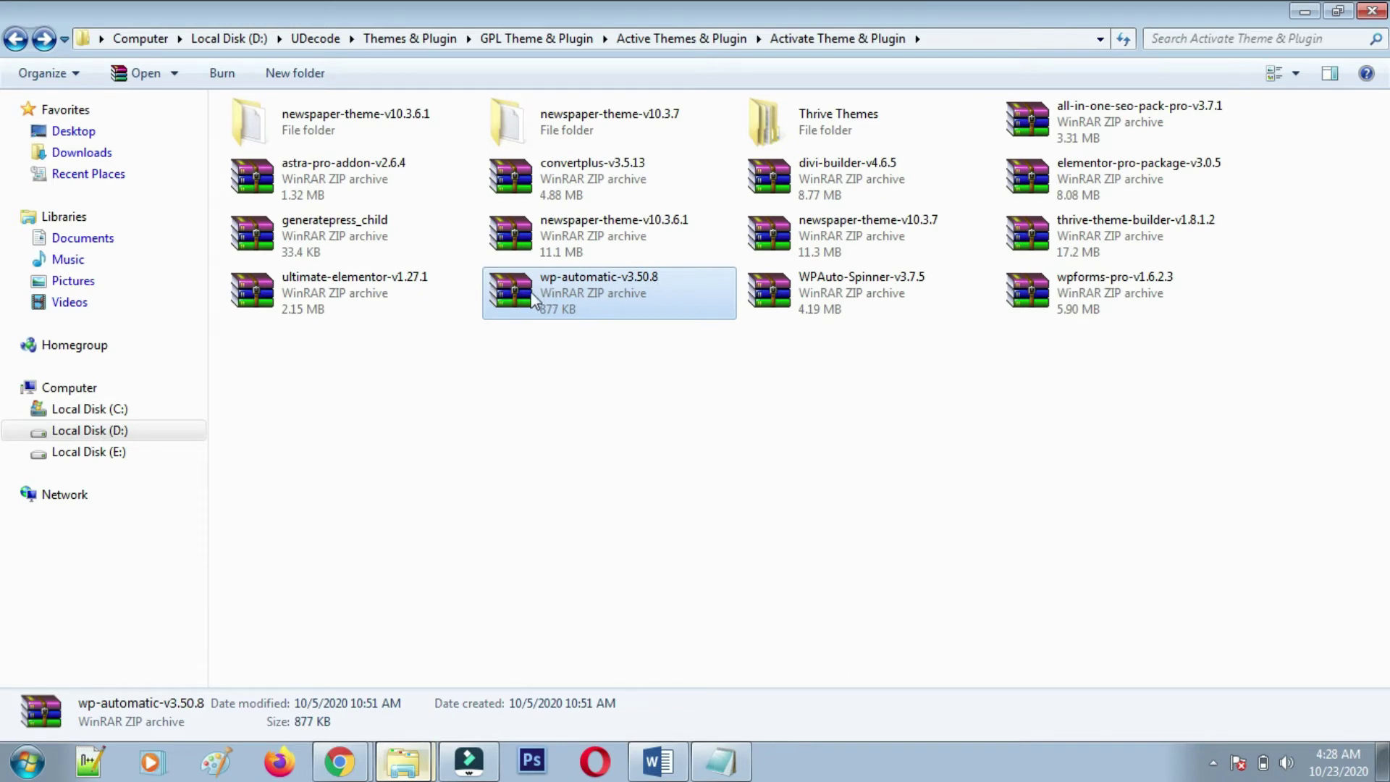
click(339, 762)
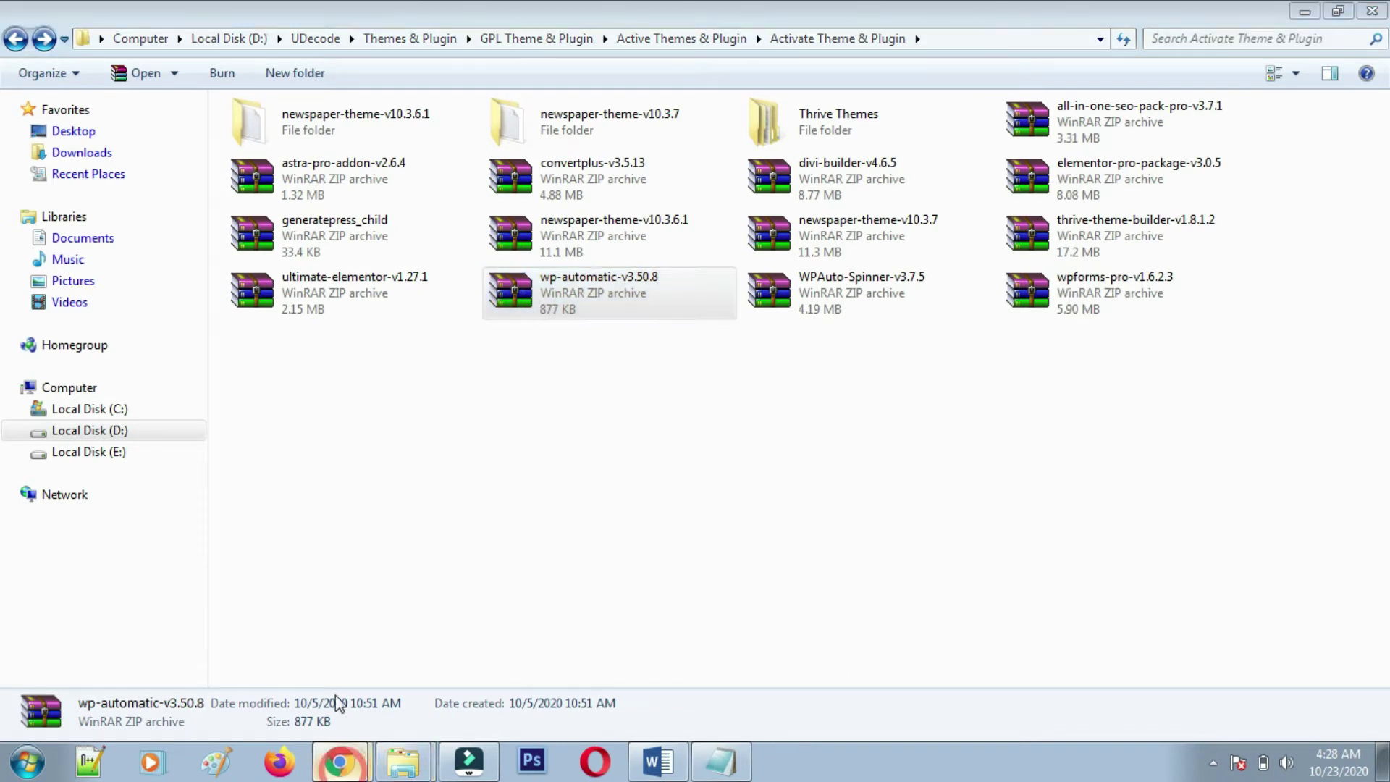
click(341, 765)
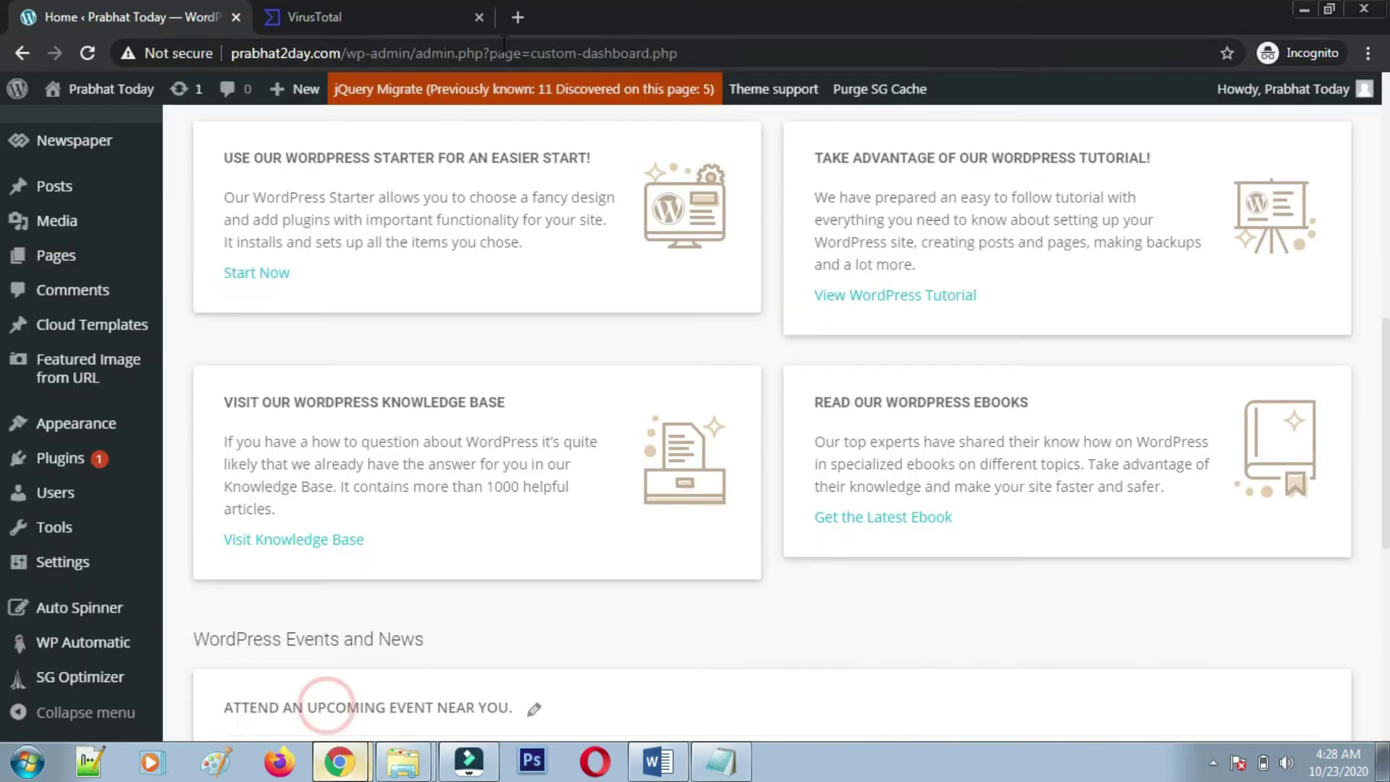
click(393, 9)
click(415, 769)
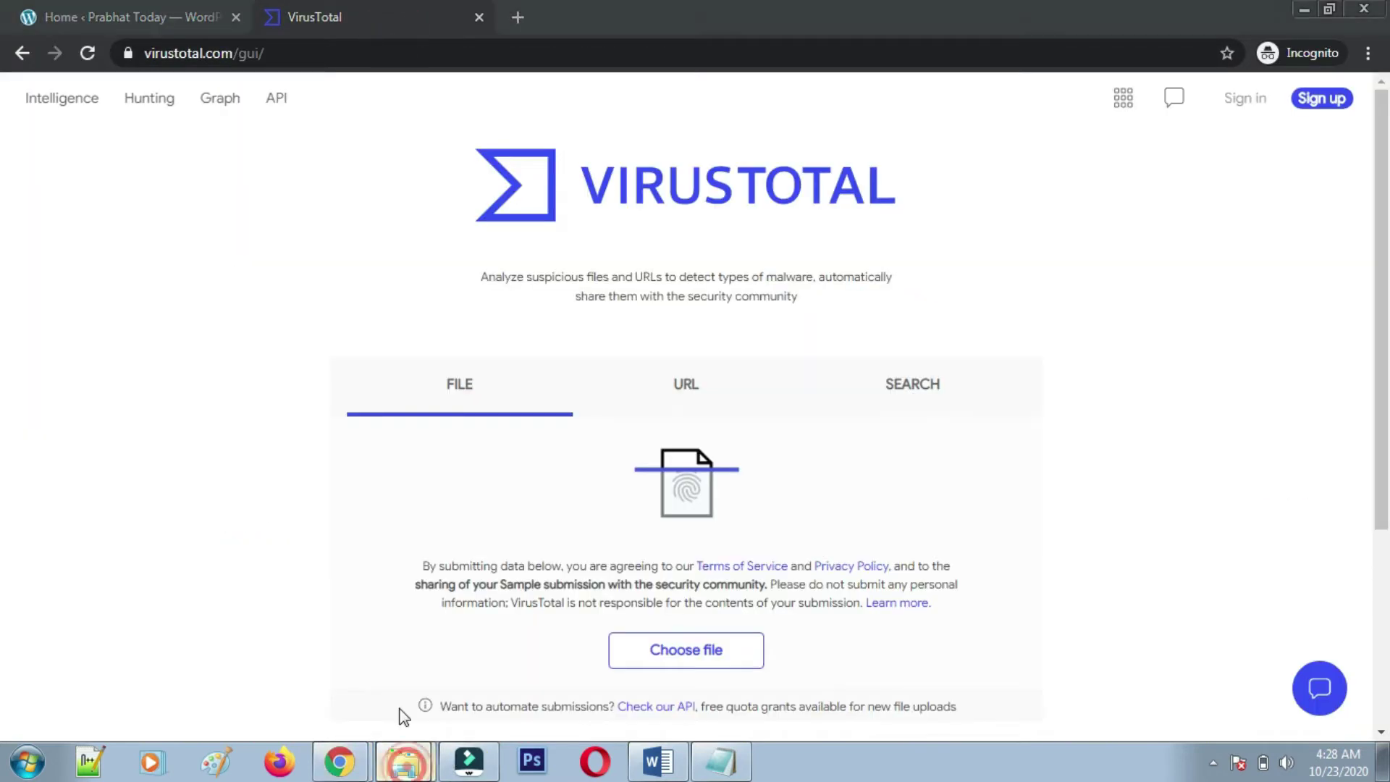
click(512, 289)
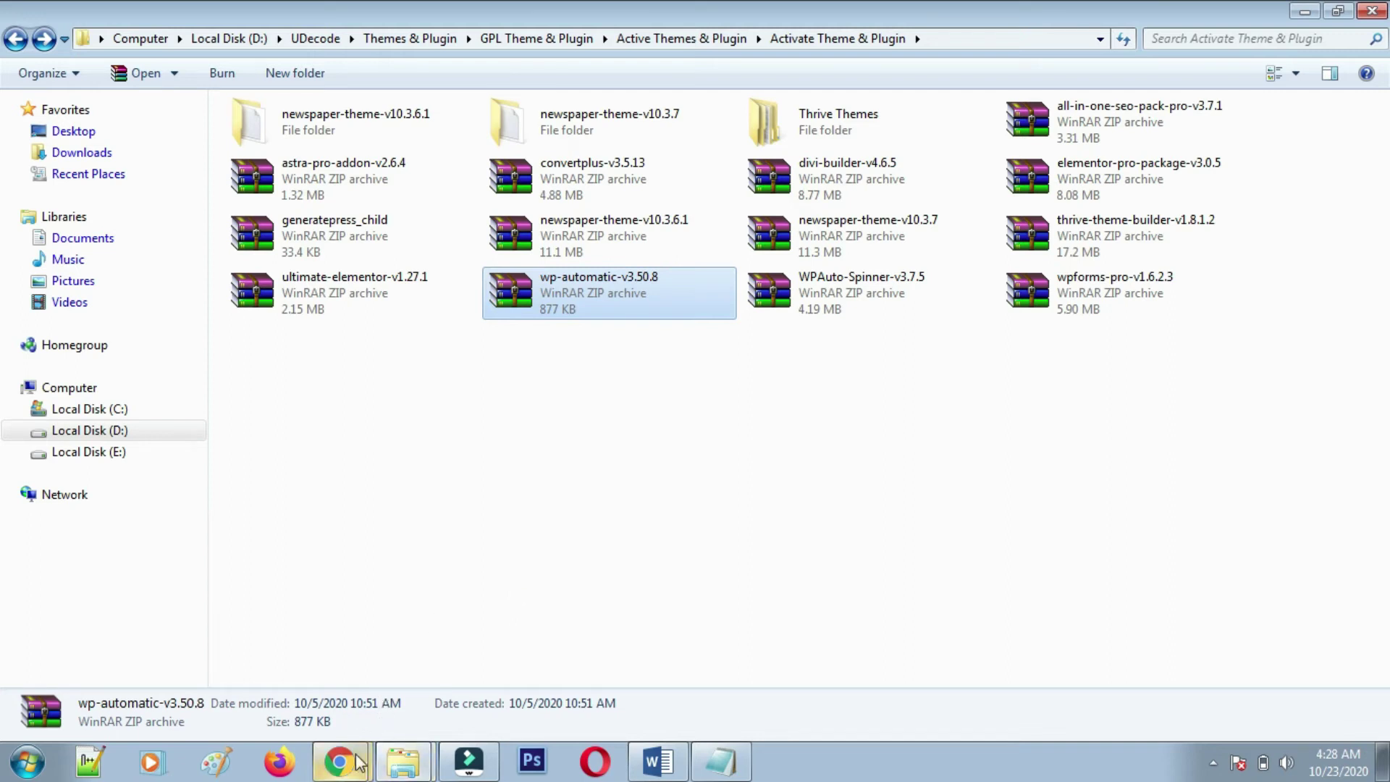
drag(343, 719, 710, 412)
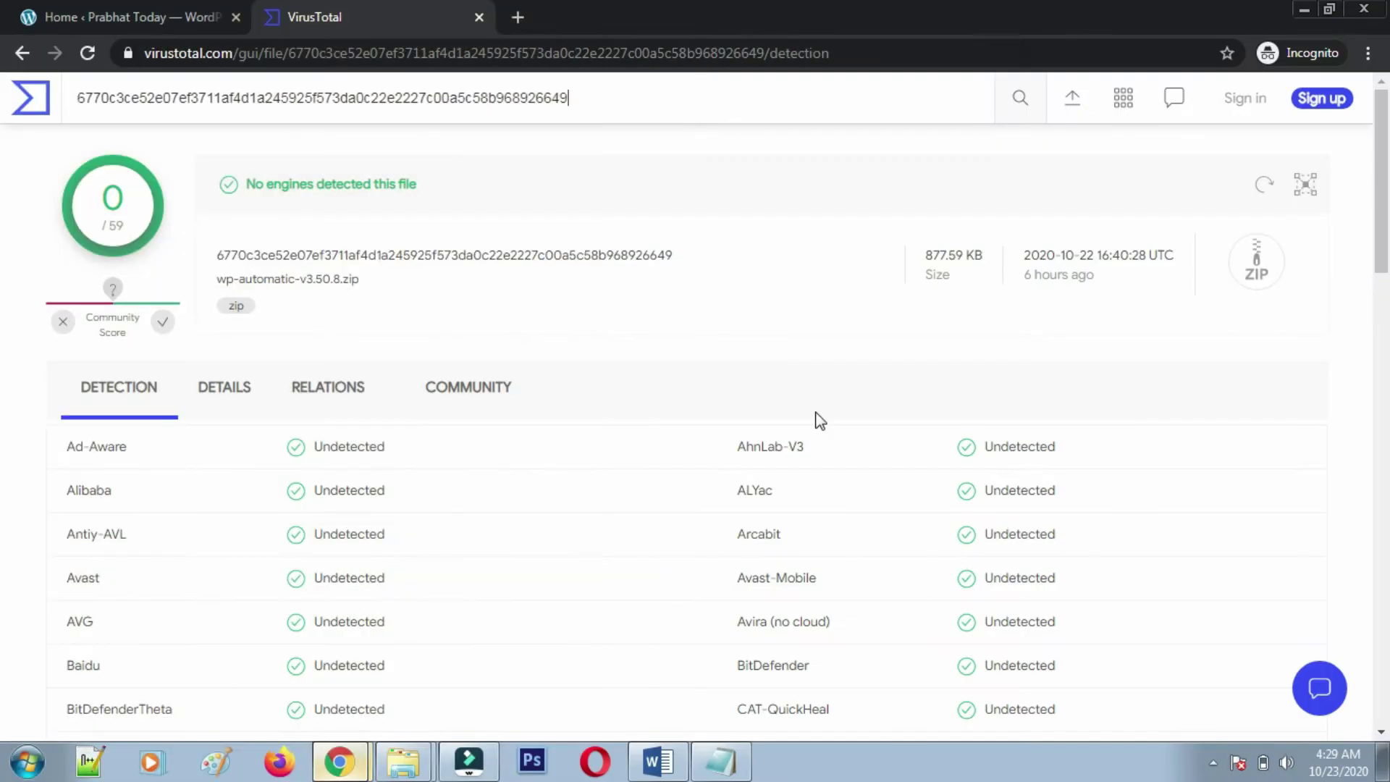
- Examine the antivirus engine results for the wp-automatic archive and the time of its last analysis
scroll(736, 354, down, 12)
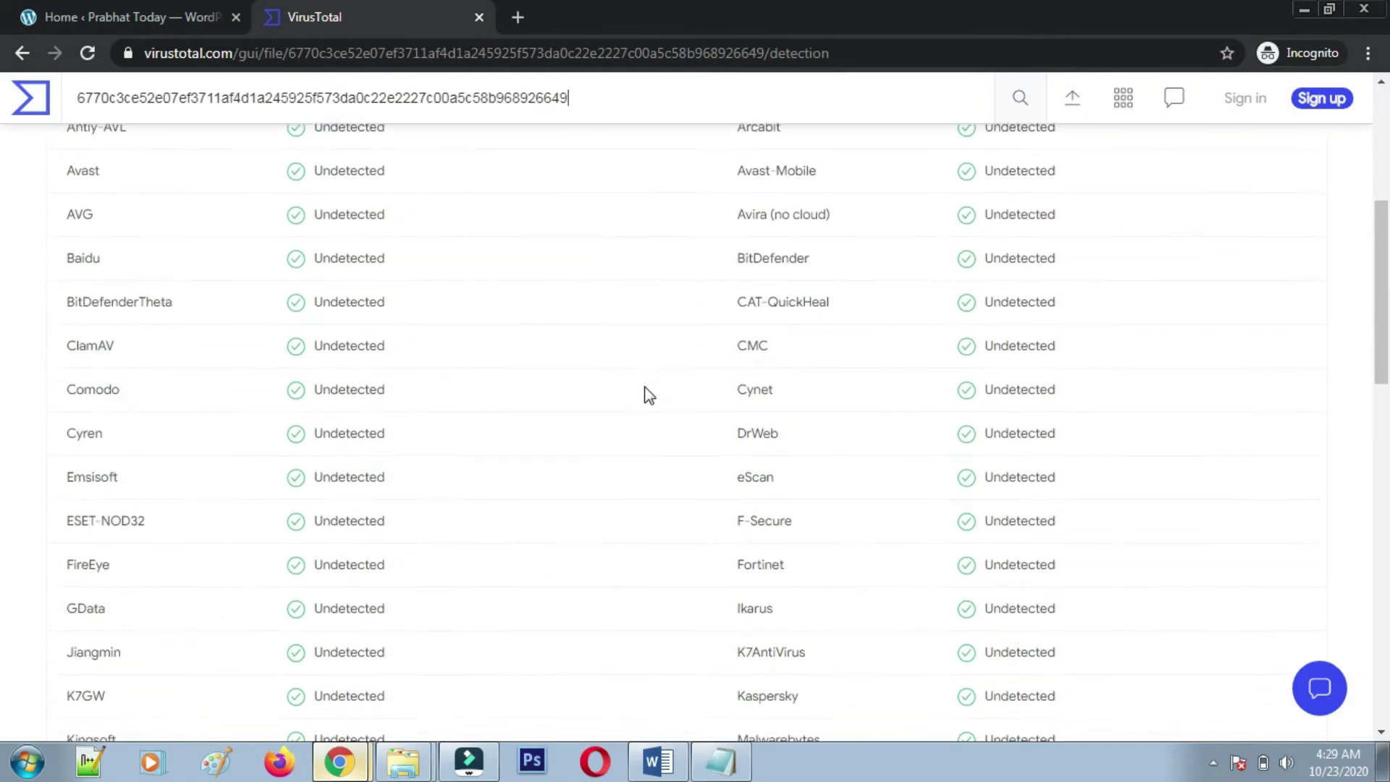
scroll(673, 494, down, 10)
scroll(675, 496, up, 4)
scroll(675, 496, up, 15)
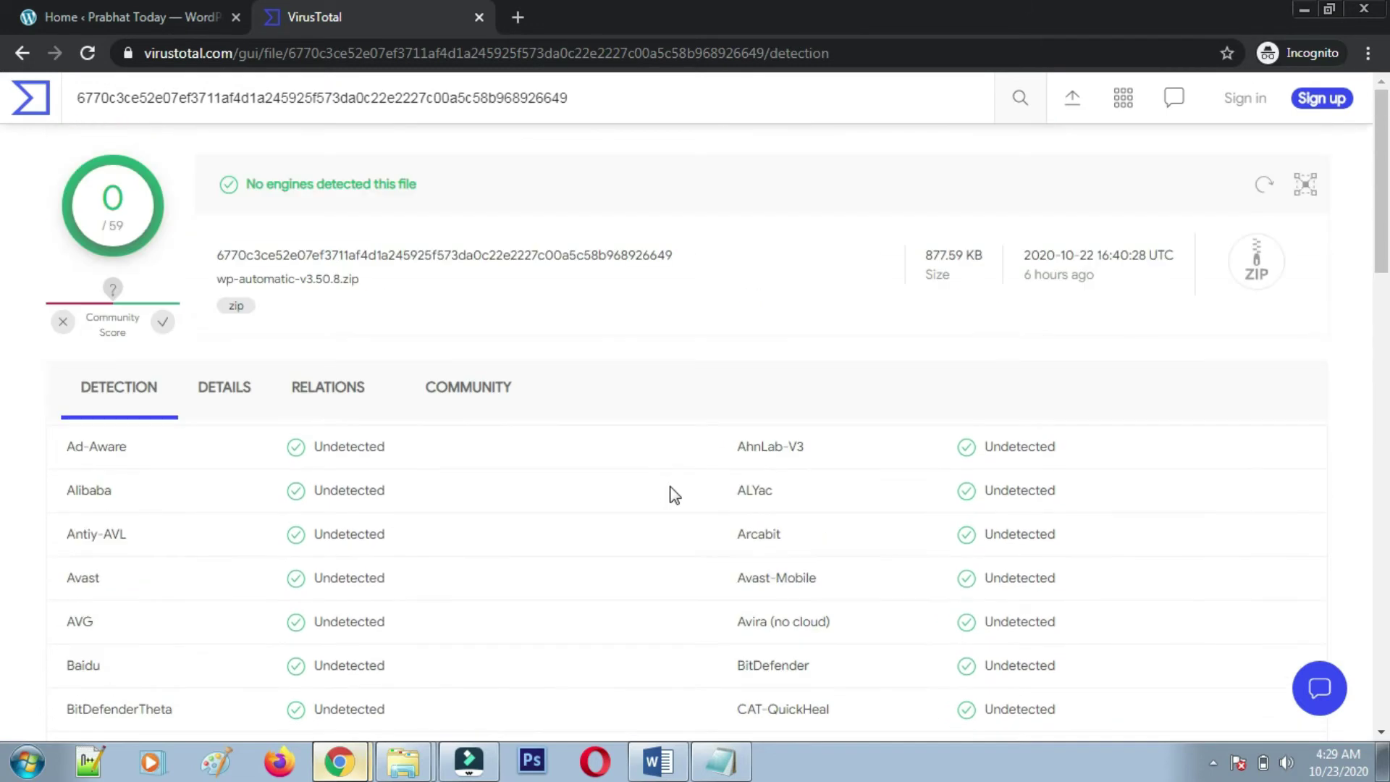
triple_click(1111, 276)
click(1020, 266)
drag(1027, 276, 1105, 285)
- Read the engine list through to its end and check the scanned file's hash and name in the report header
scroll(572, 397, down, 4)
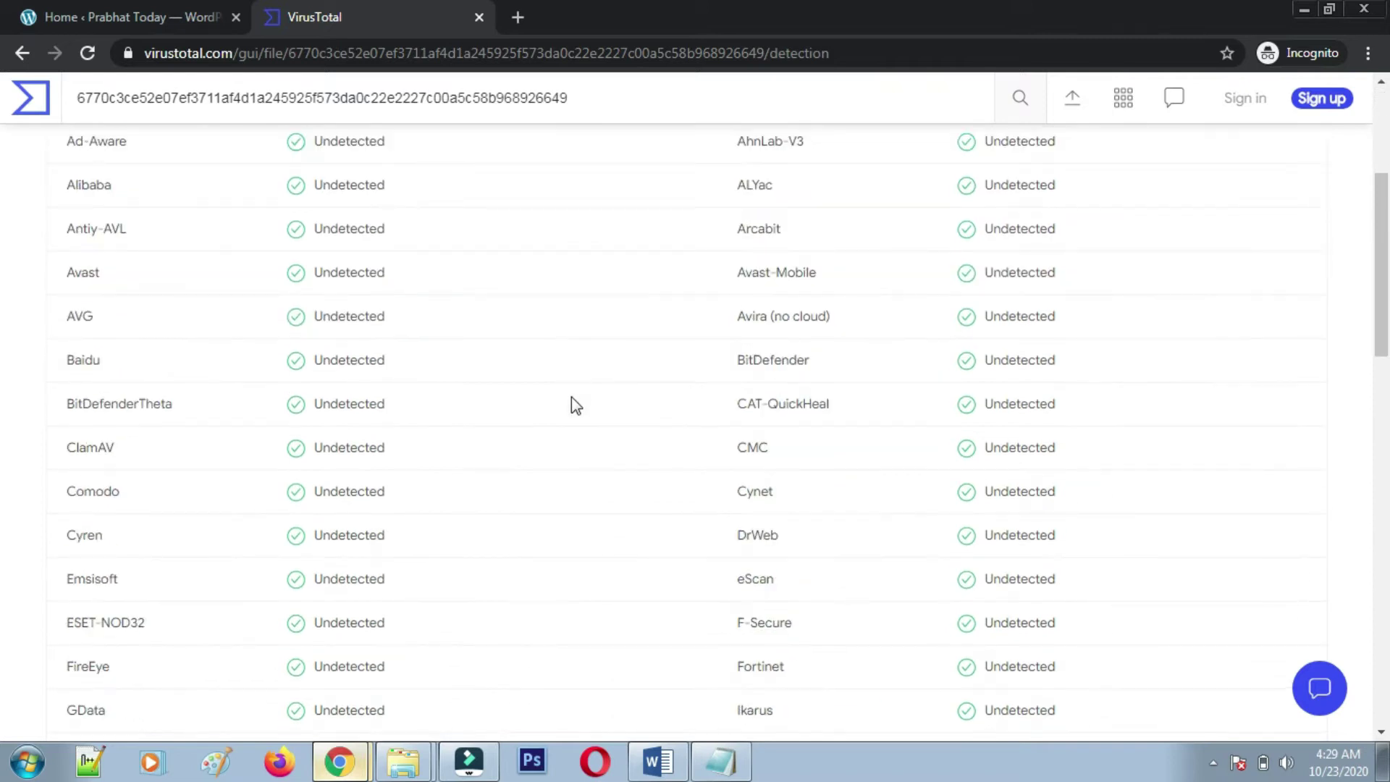
scroll(581, 399, down, 5)
scroll(587, 410, down, 5)
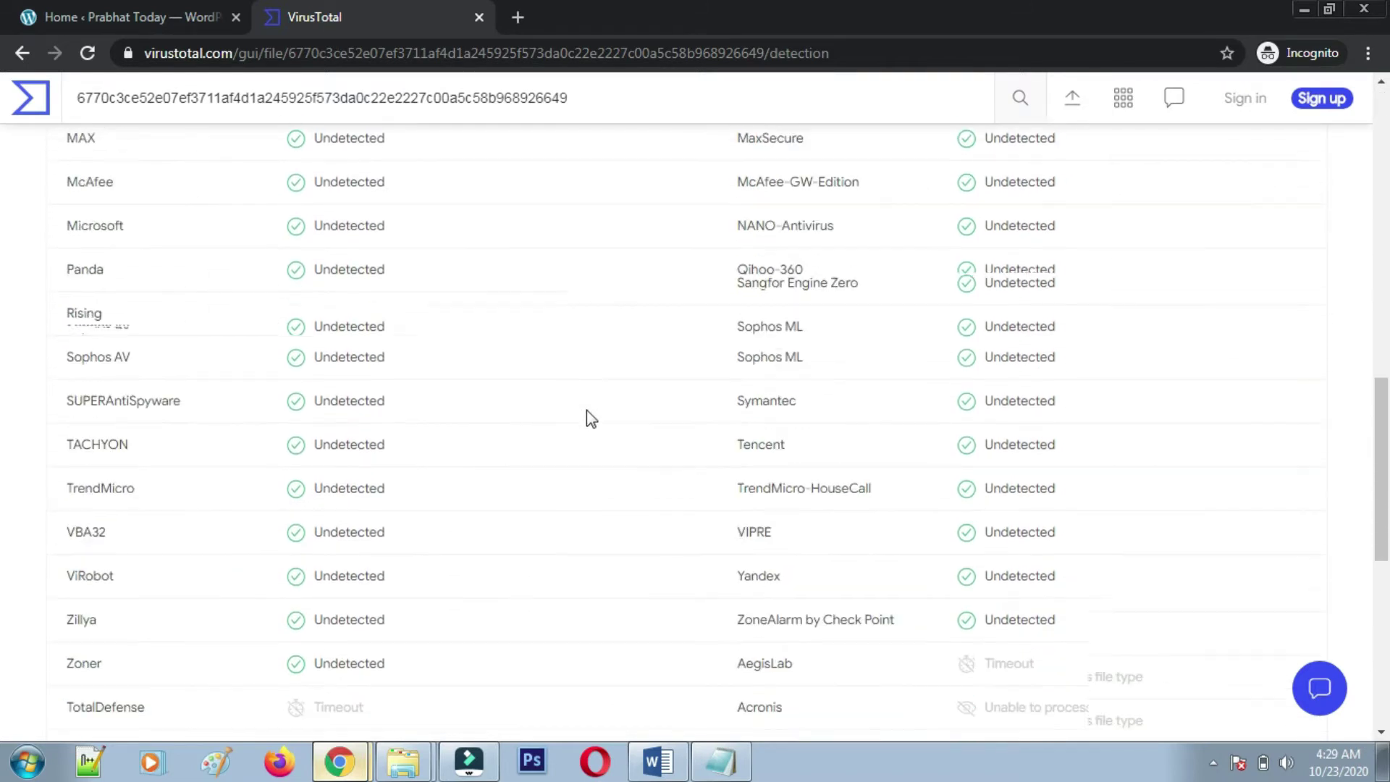
scroll(590, 416, down, 5)
scroll(593, 420, down, 2)
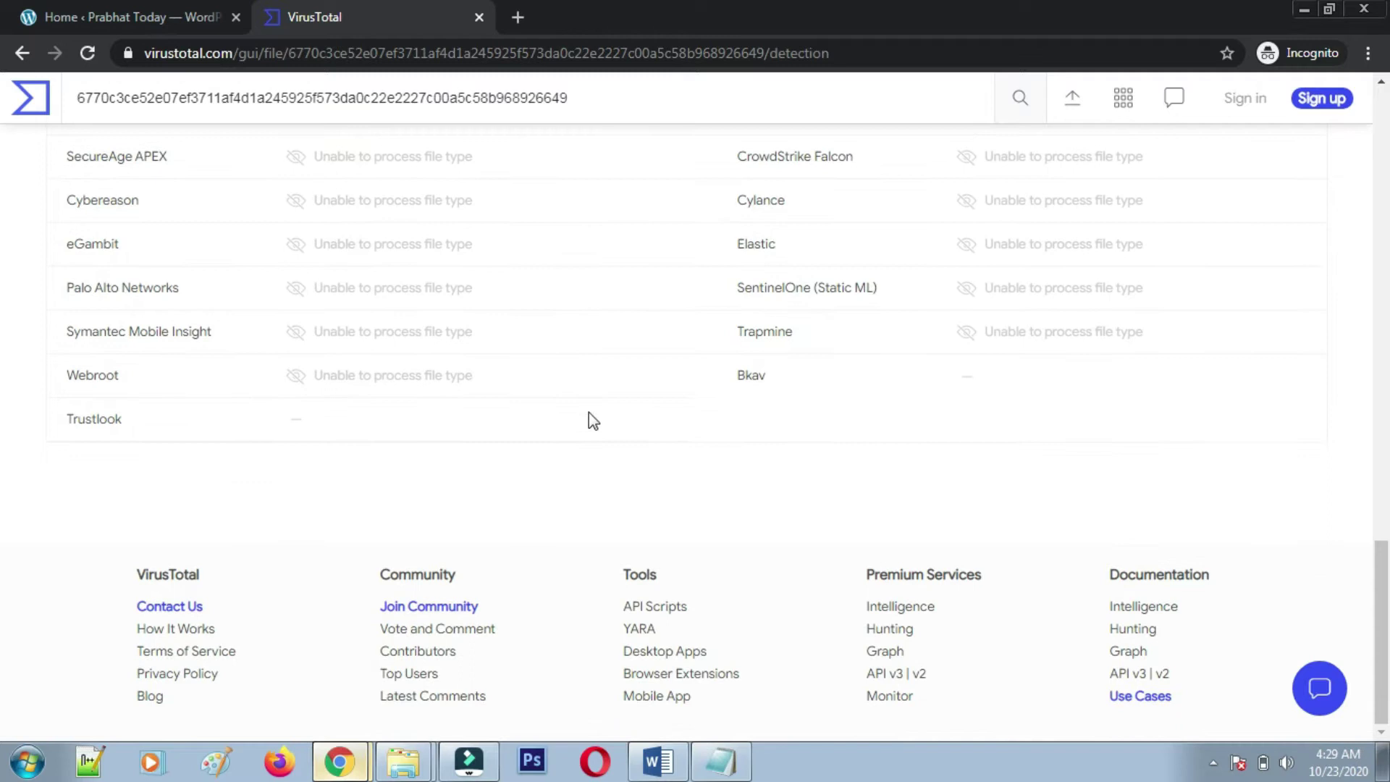
scroll(592, 420, up, 20)
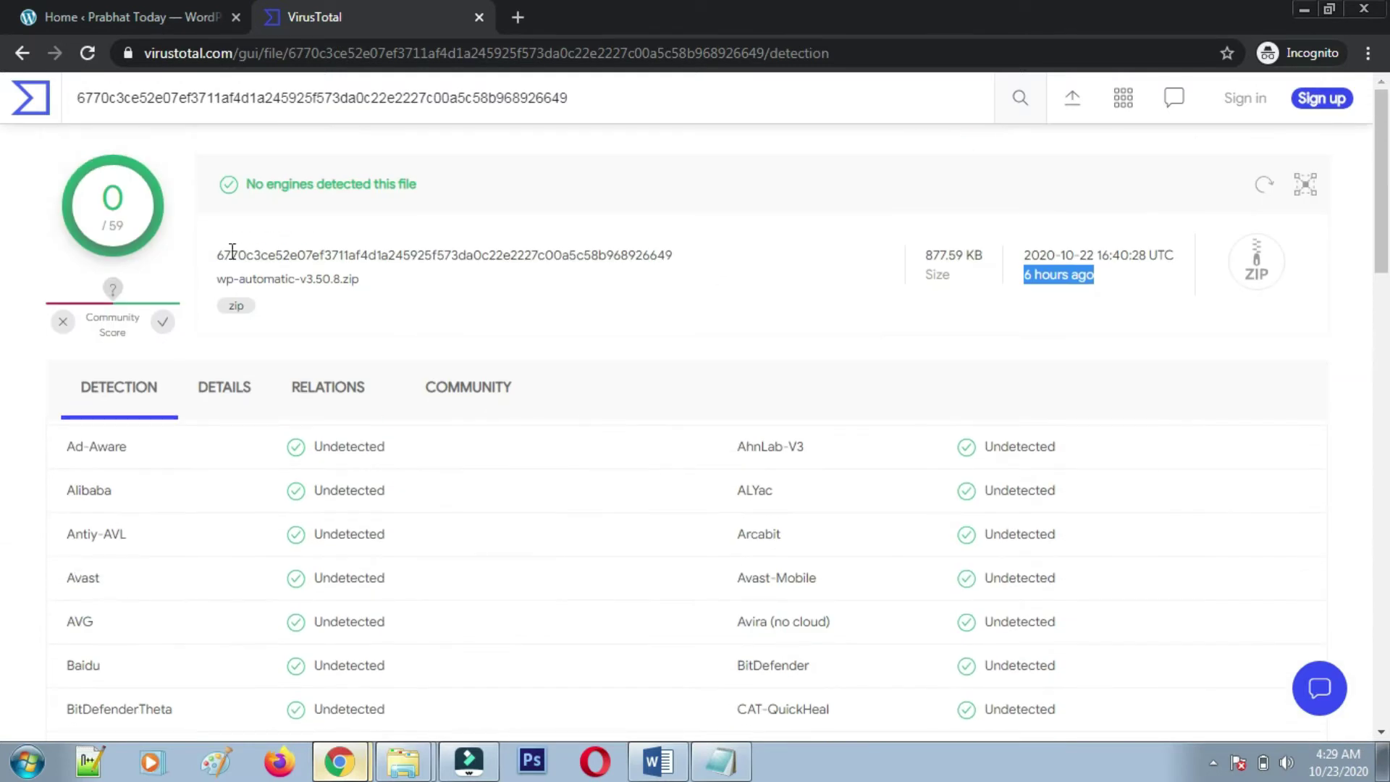
drag(221, 257, 407, 285)
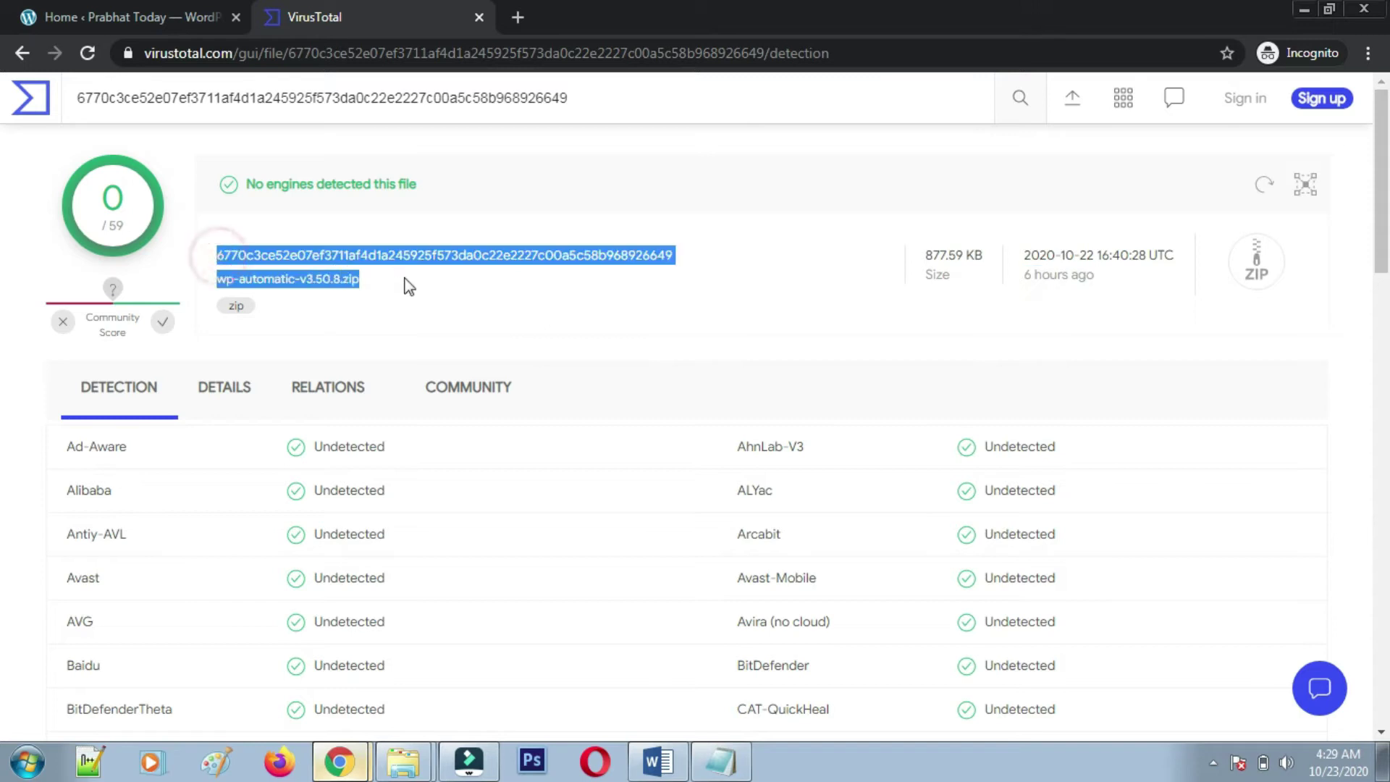
click(466, 298)
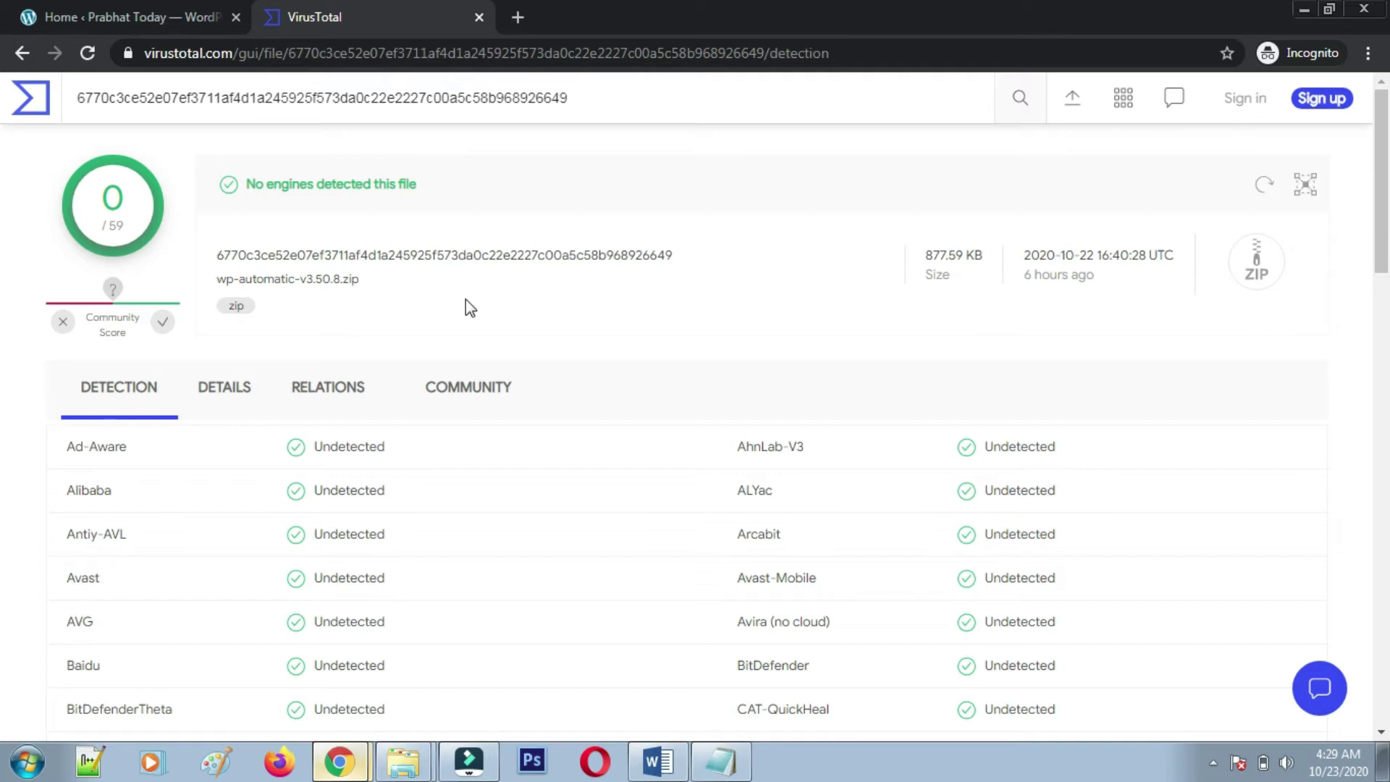
- Close the VirusTotal report and return to the beginning of the WordPress dashboard page
scroll(470, 308, down, 4)
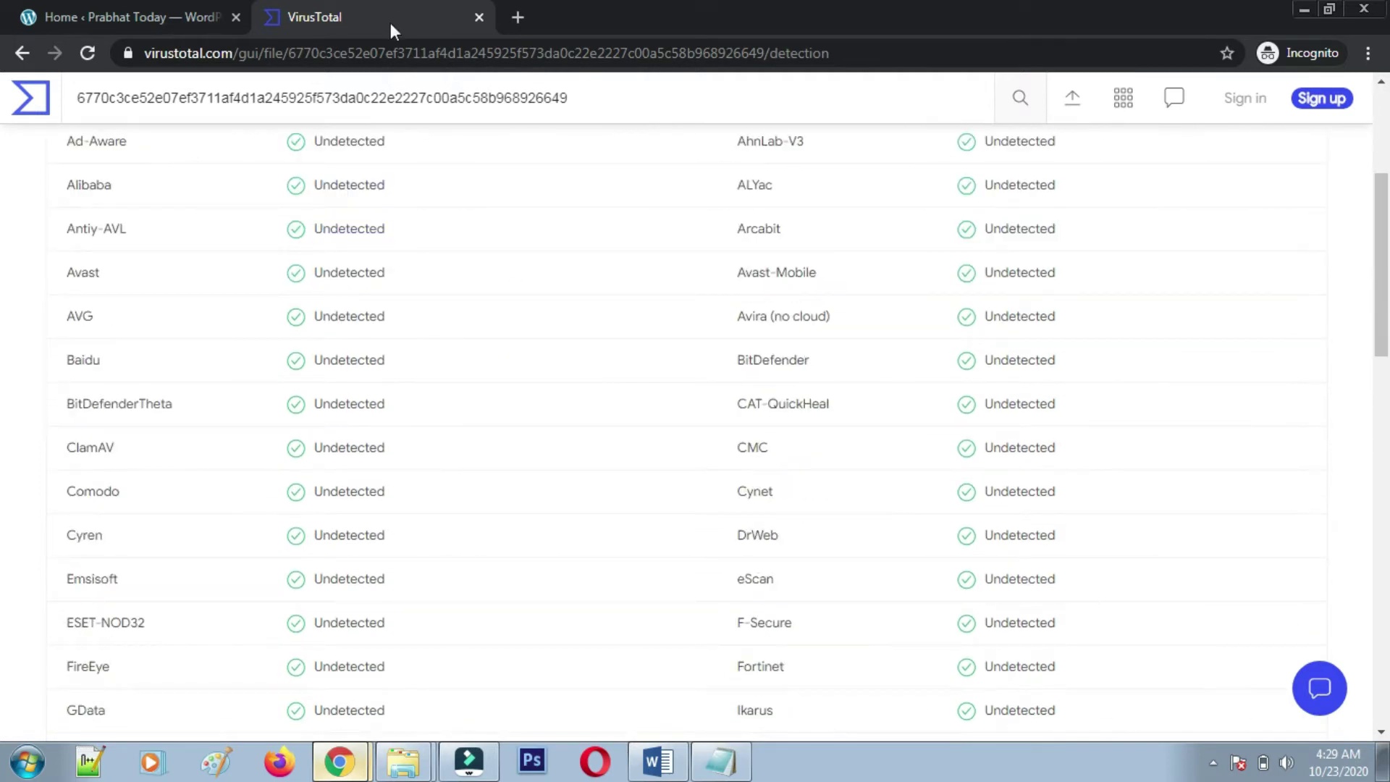
scroll(548, 250, up, 4)
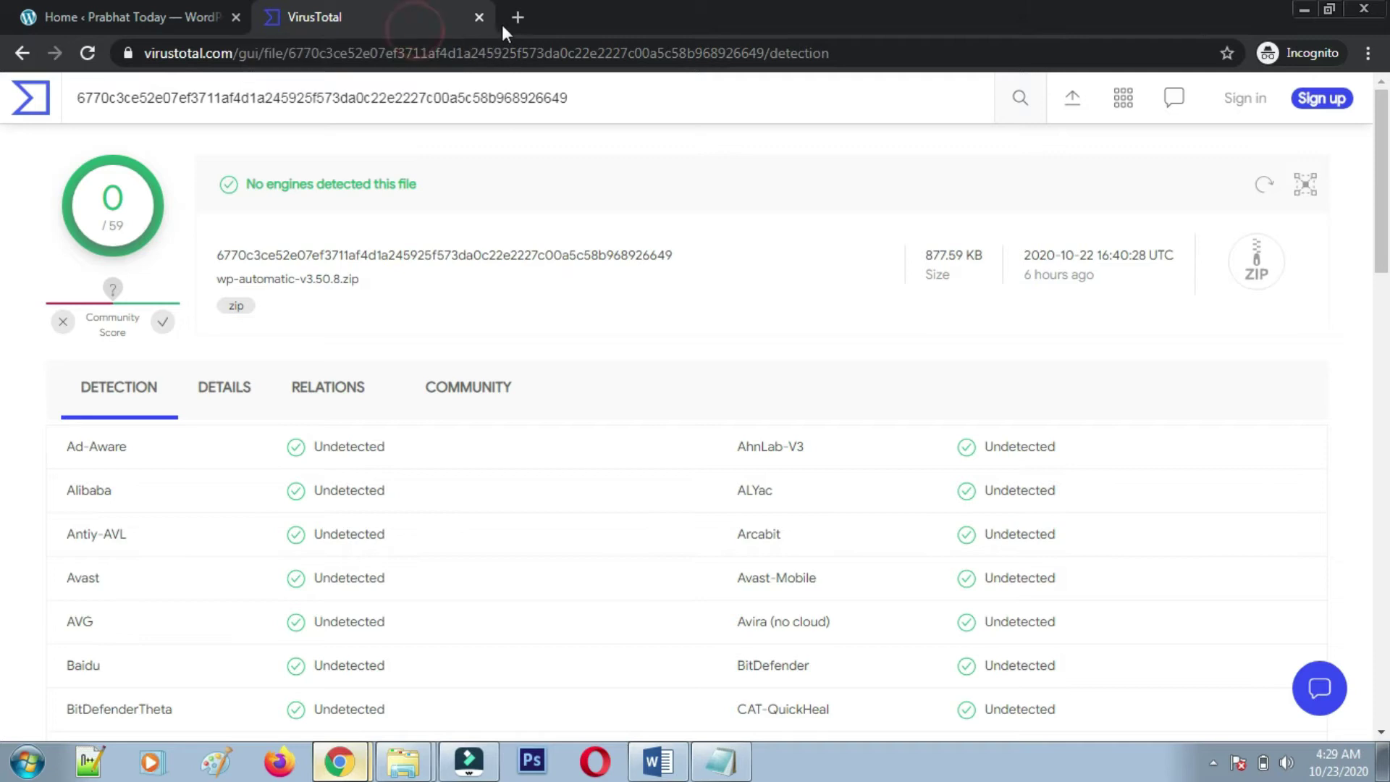
click(480, 18)
scroll(519, 332, up, 5)
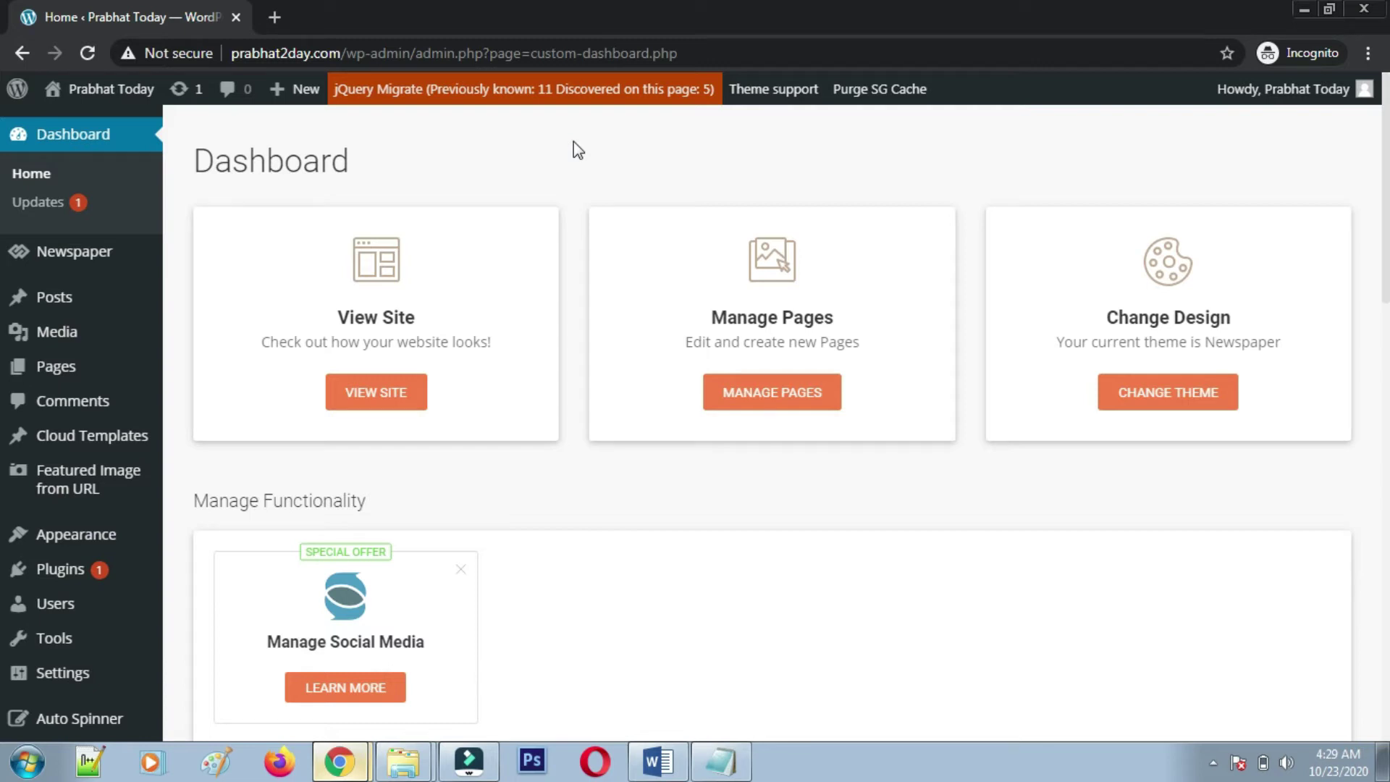
- Look through the rest of the dashboard page and open the list of installed plugins
scroll(572, 145, down, 15)
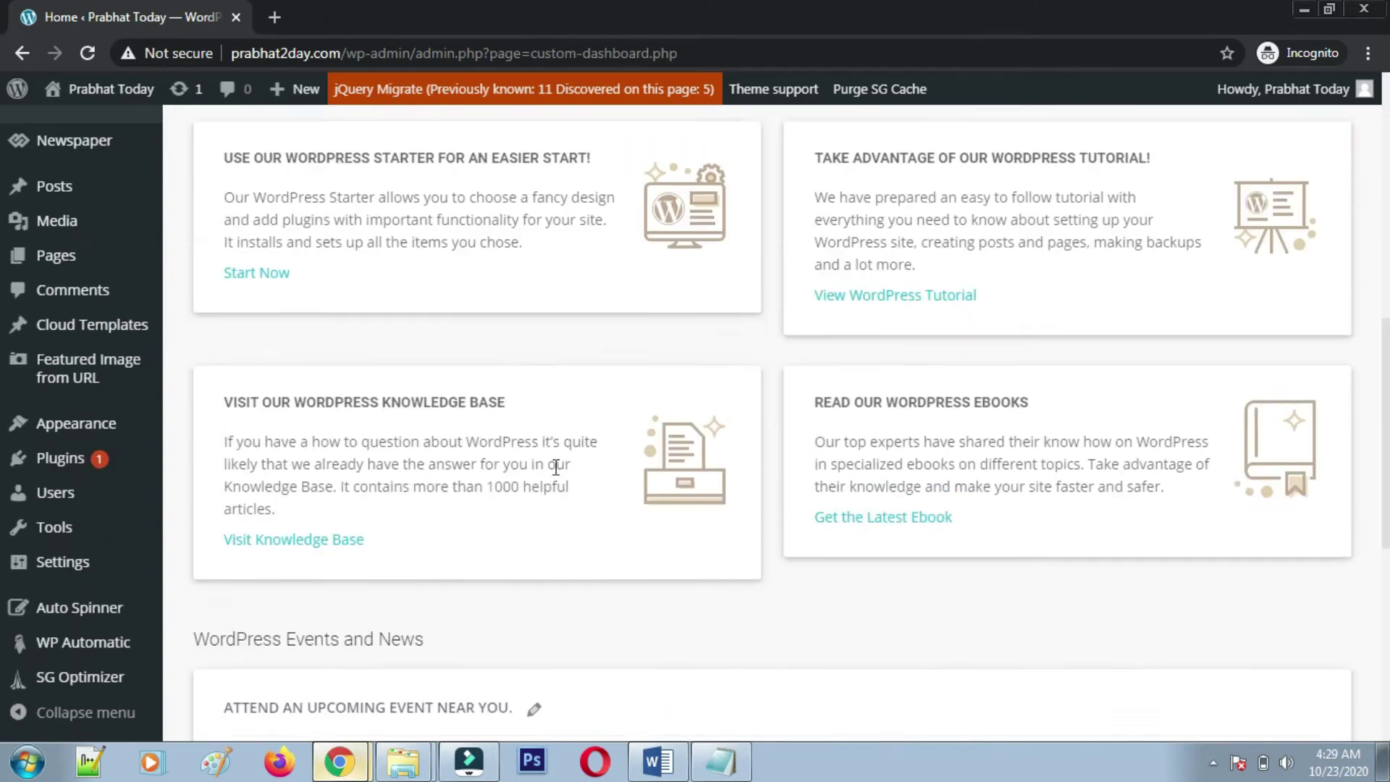
scroll(568, 492, down, 1)
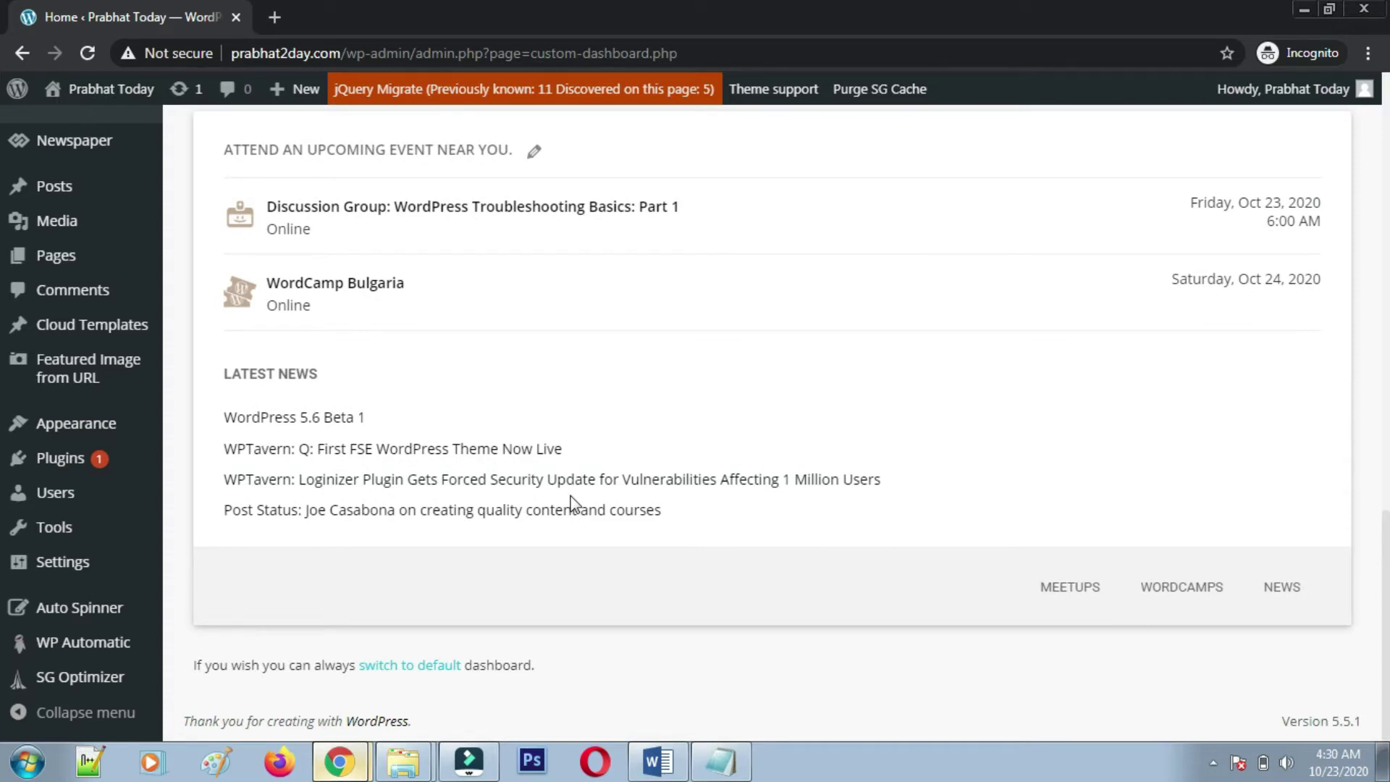
mouse_move(83, 464)
click(208, 463)
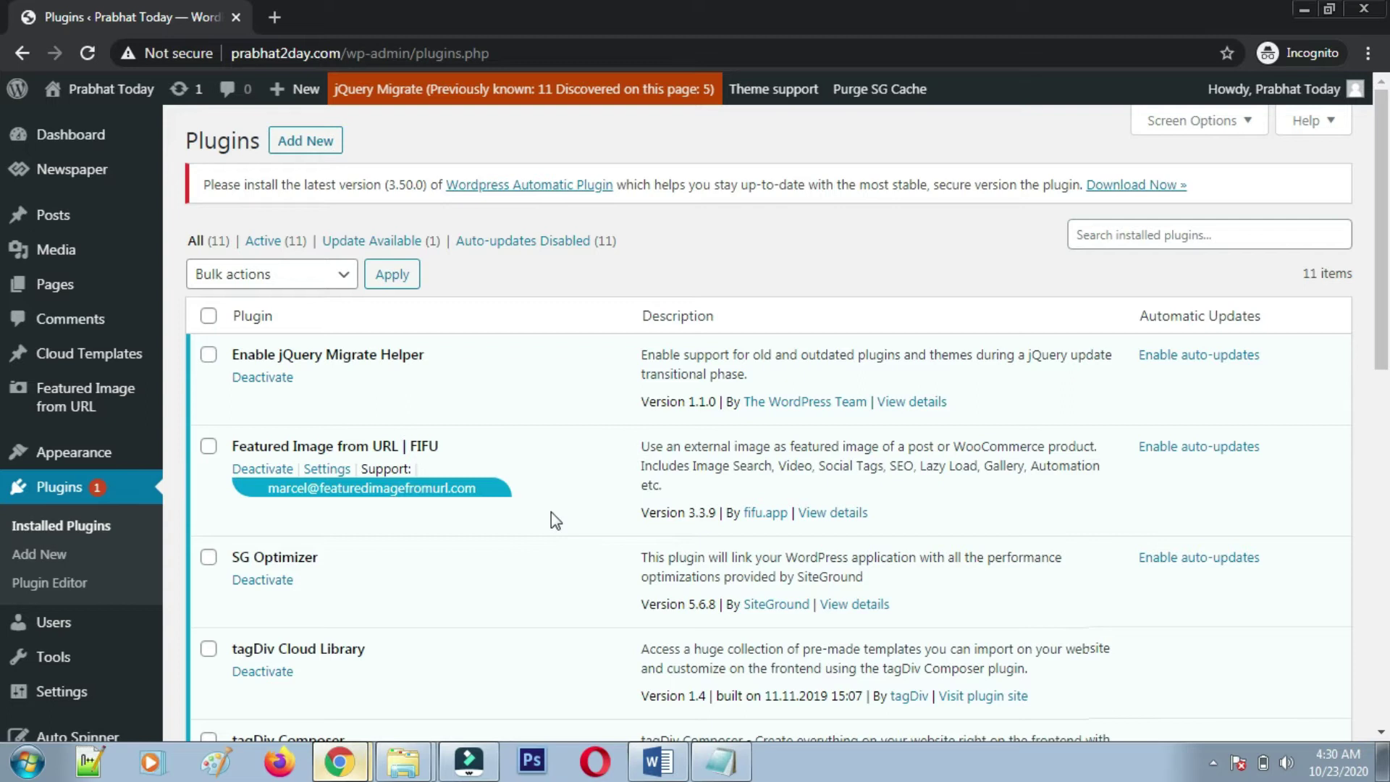
- Examine the Wordpress Auto Spinner and Wordpress Automatic Plugin entries in the installed plugins list
scroll(550, 511, down, 4)
scroll(554, 512, down, 10)
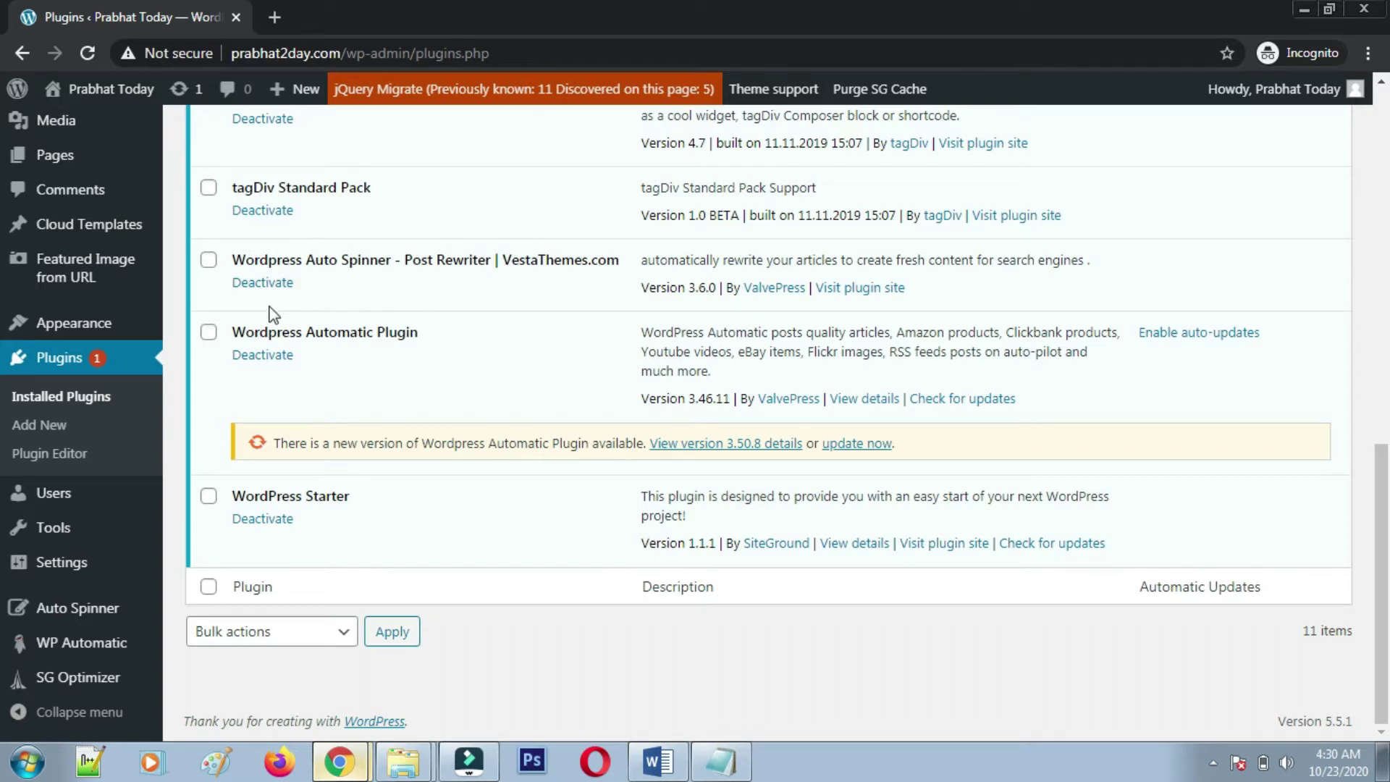
double_click(693, 289)
click(1030, 264)
scroll(564, 384, up, 10)
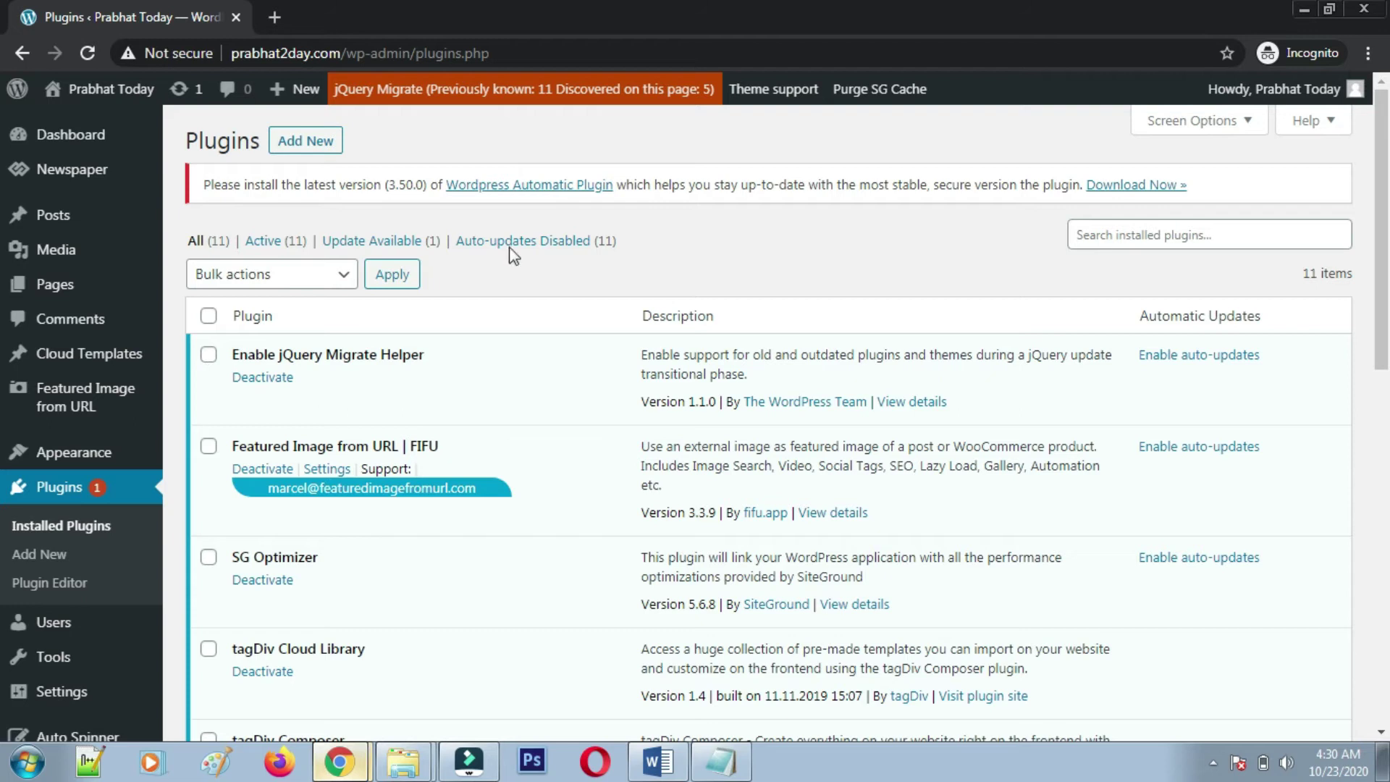
scroll(463, 459, down, 1)
scroll(463, 459, down, 10)
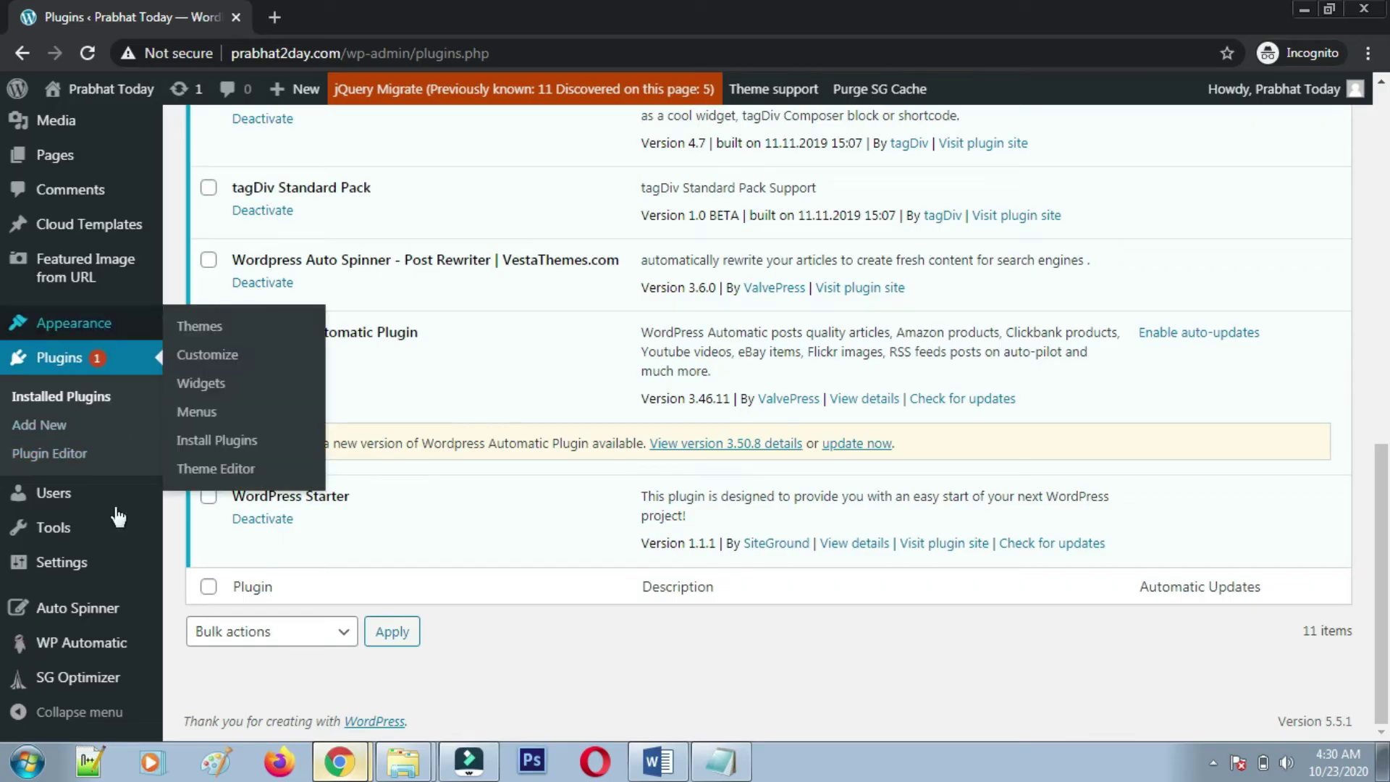
- Open Auto Spinner's Thesaurus, My thesaurus, Settings and Queue pages, each in its own new tab
mouse_move(88, 648)
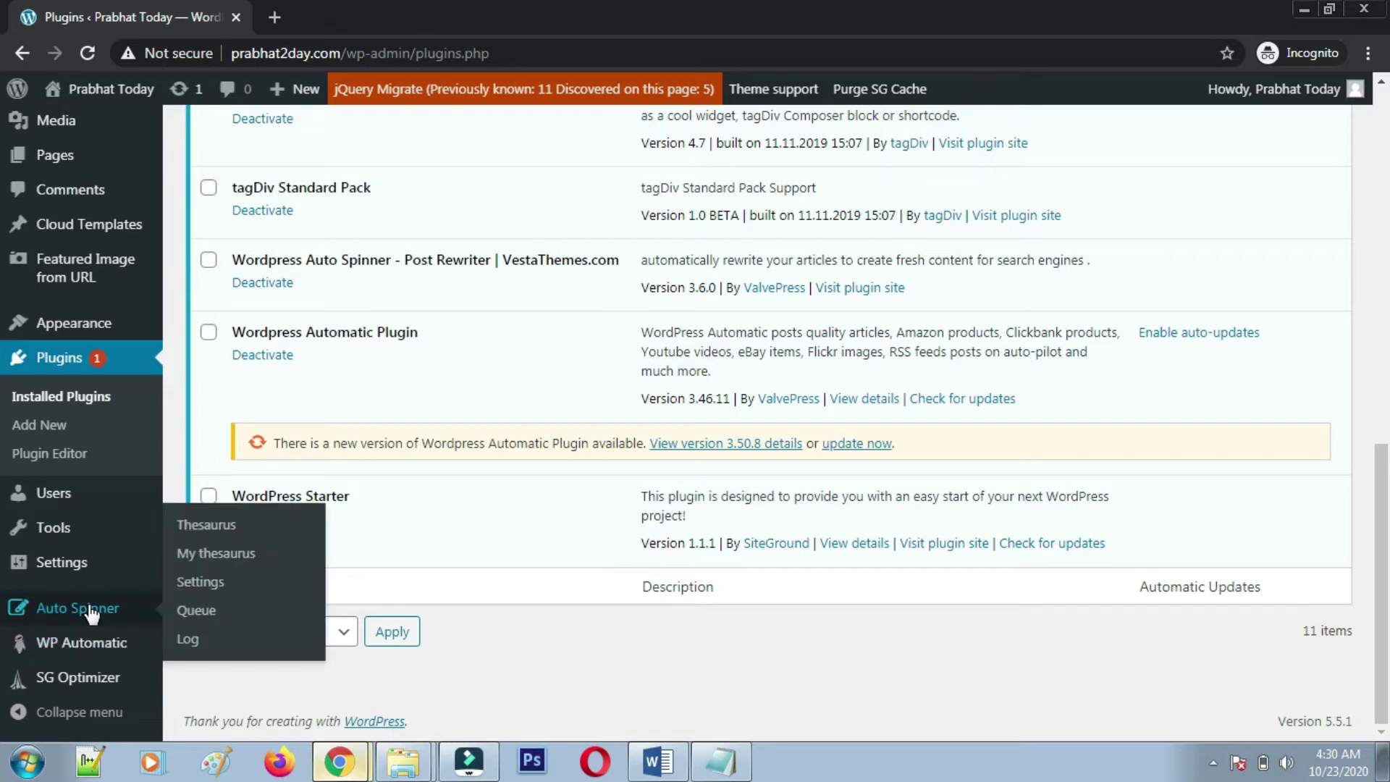
right_click(210, 534)
click(284, 546)
right_click(225, 569)
click(264, 572)
right_click(217, 583)
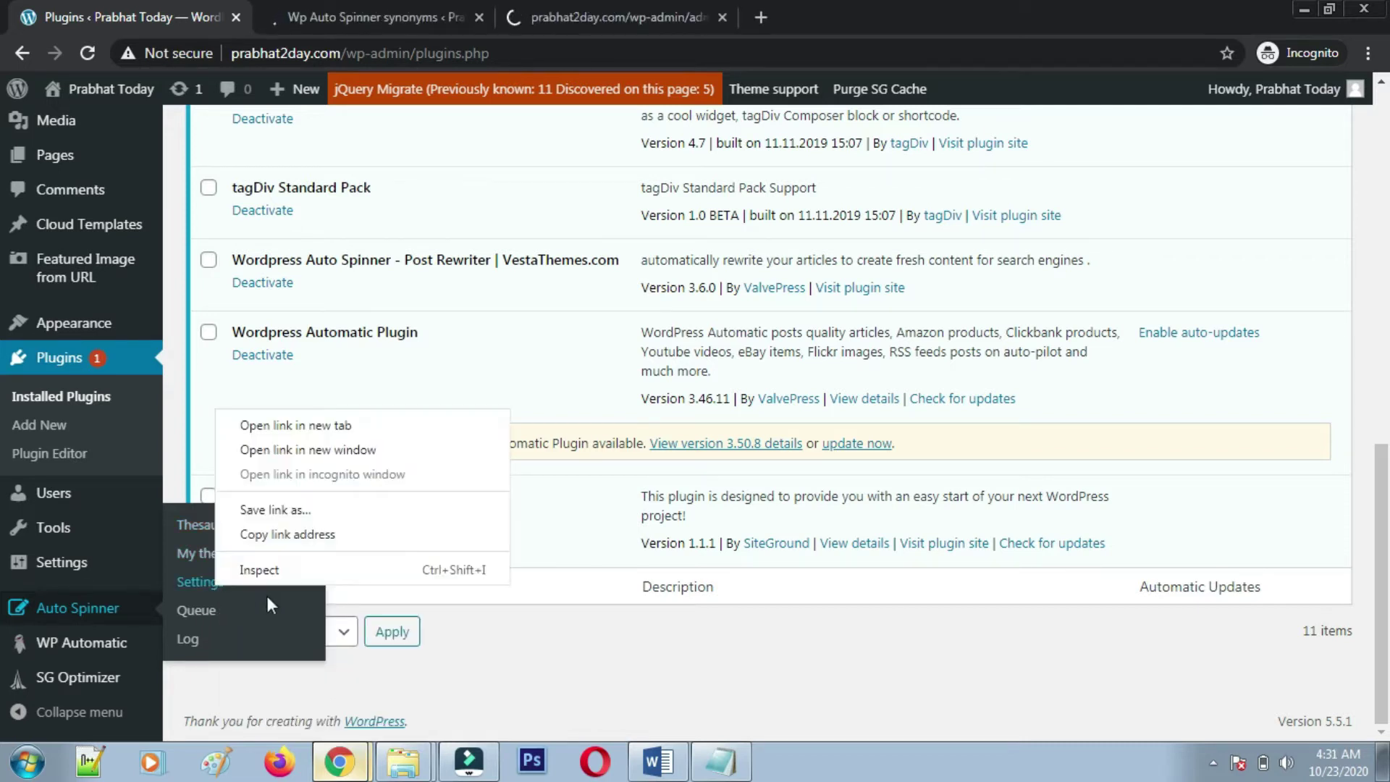
click(299, 426)
right_click(196, 610)
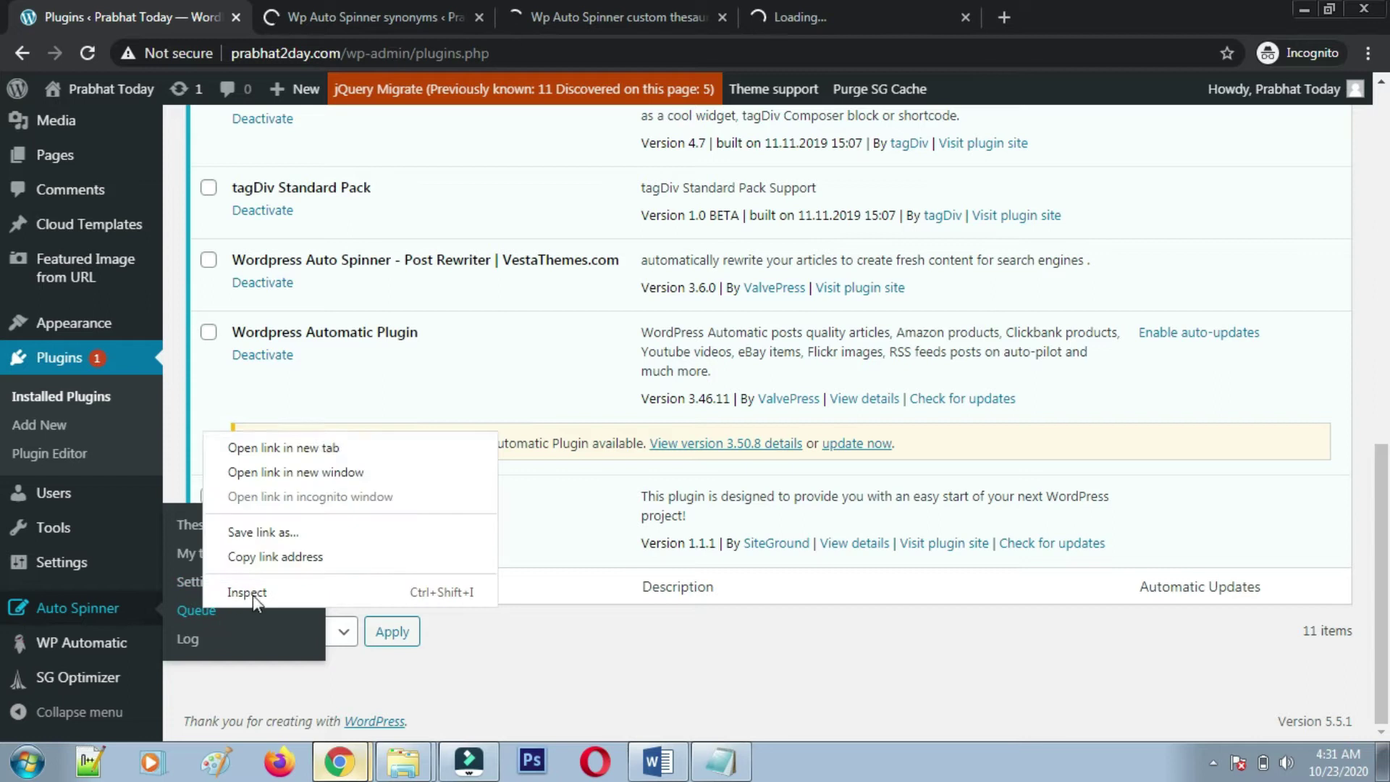
click(307, 446)
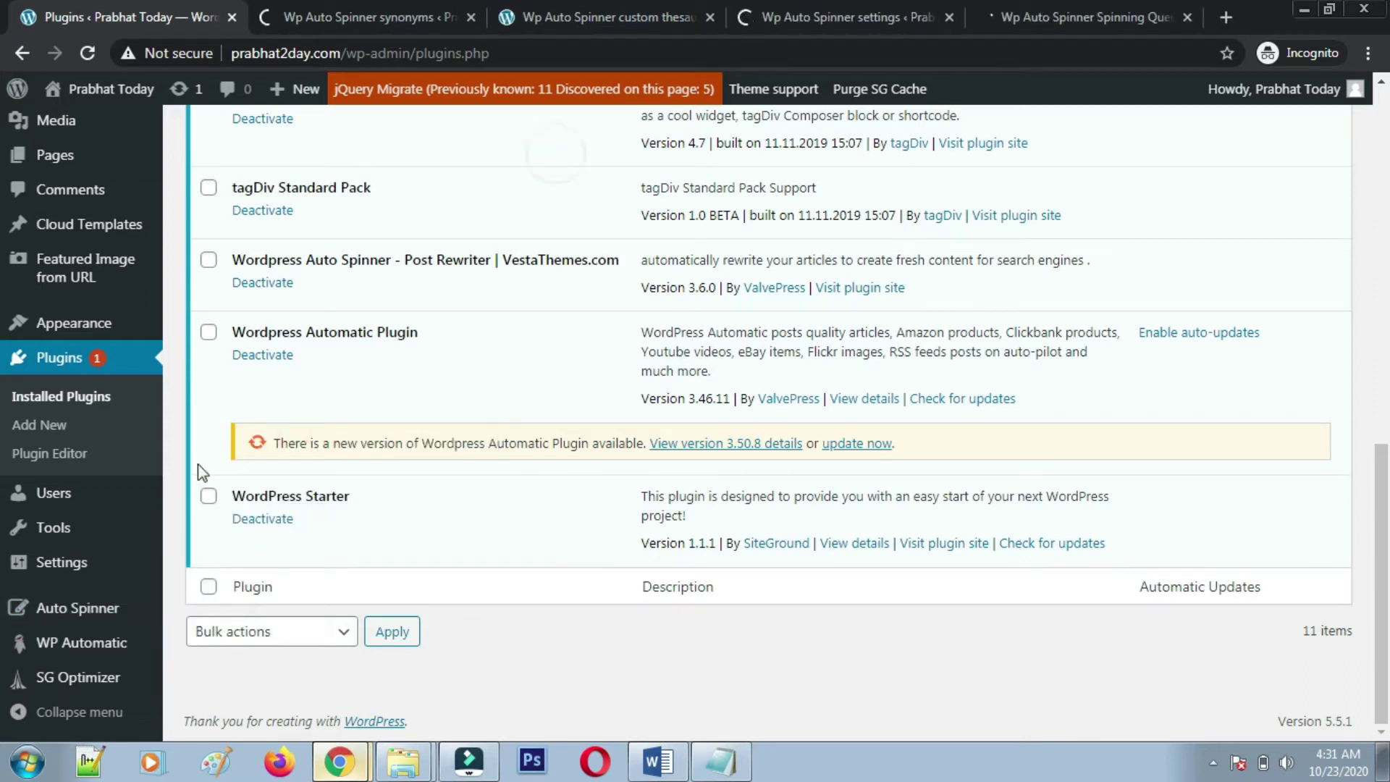
- Open WP Automatic's All Campaigns page in a new tab and place that tab directly after the Plugins tab
mouse_move(116, 651)
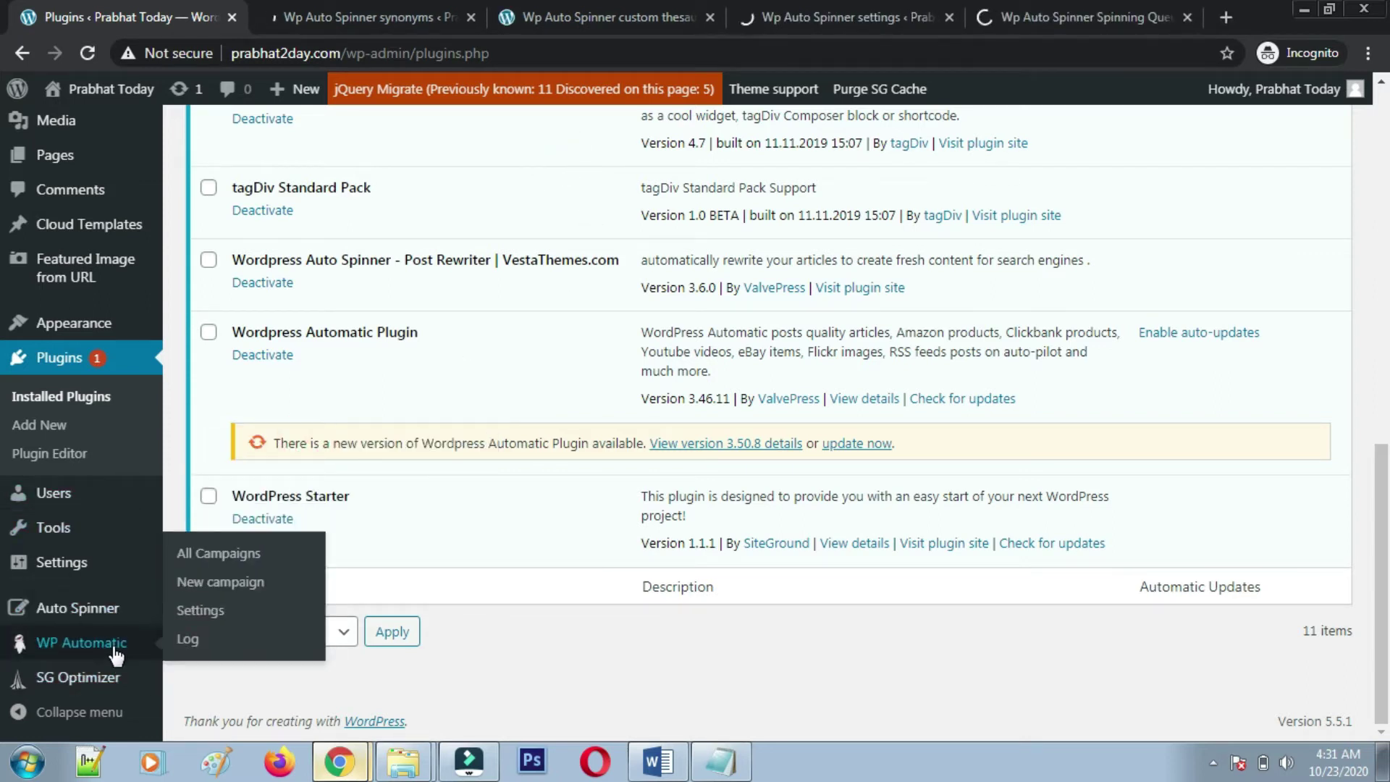
right_click(252, 553)
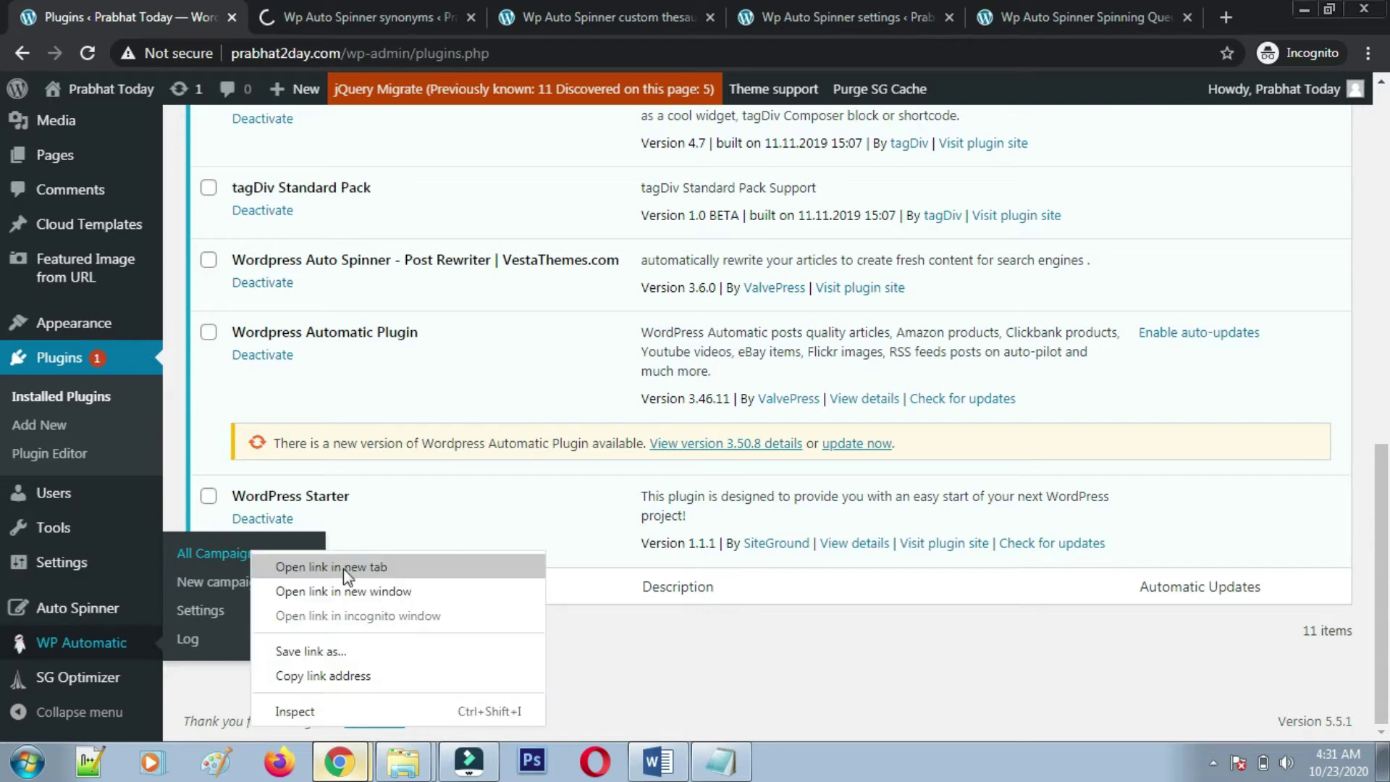
click(343, 568)
click(1092, 16)
drag(1101, 18, 298, 6)
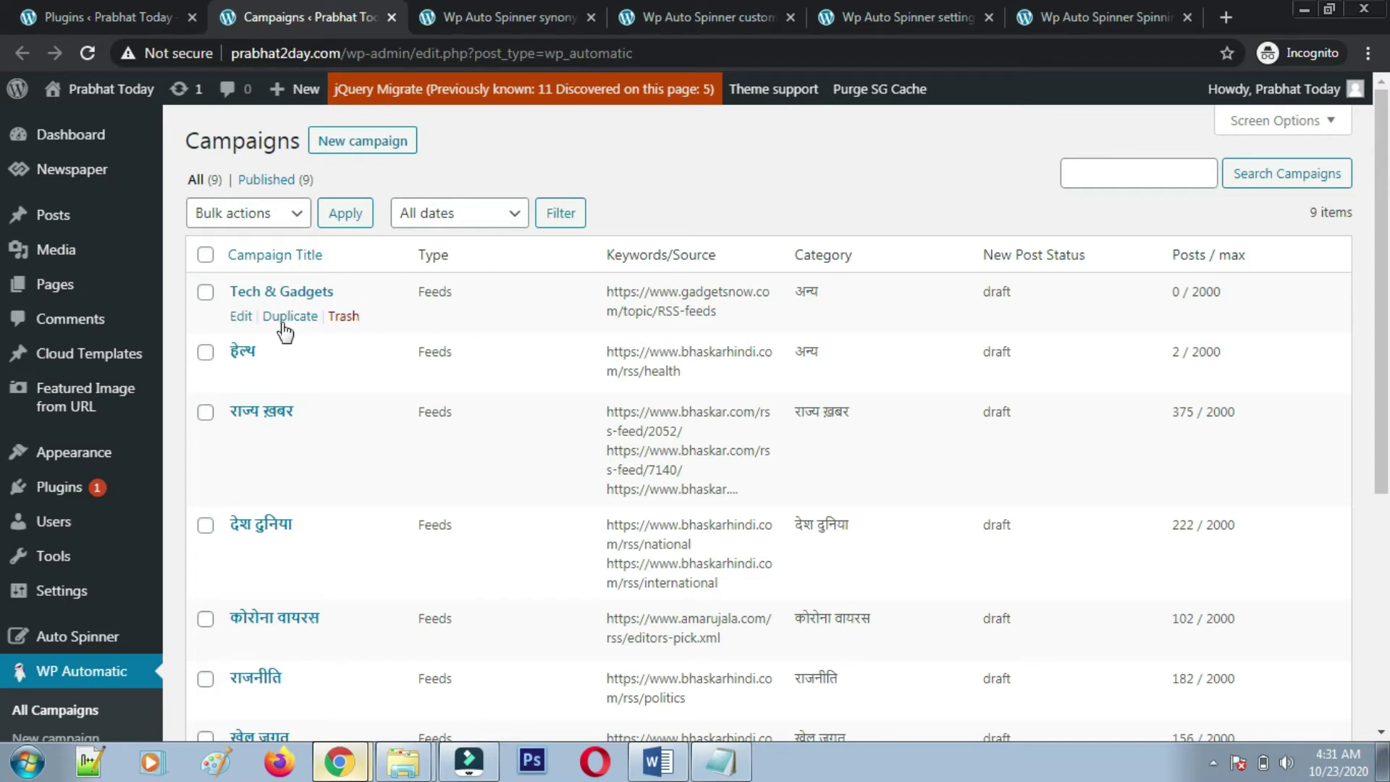
- Open the Tech & Gadgets campaign for editing in a new tab, keeping the campaign list available
right_click(251, 329)
click(714, 189)
right_click(244, 320)
click(359, 337)
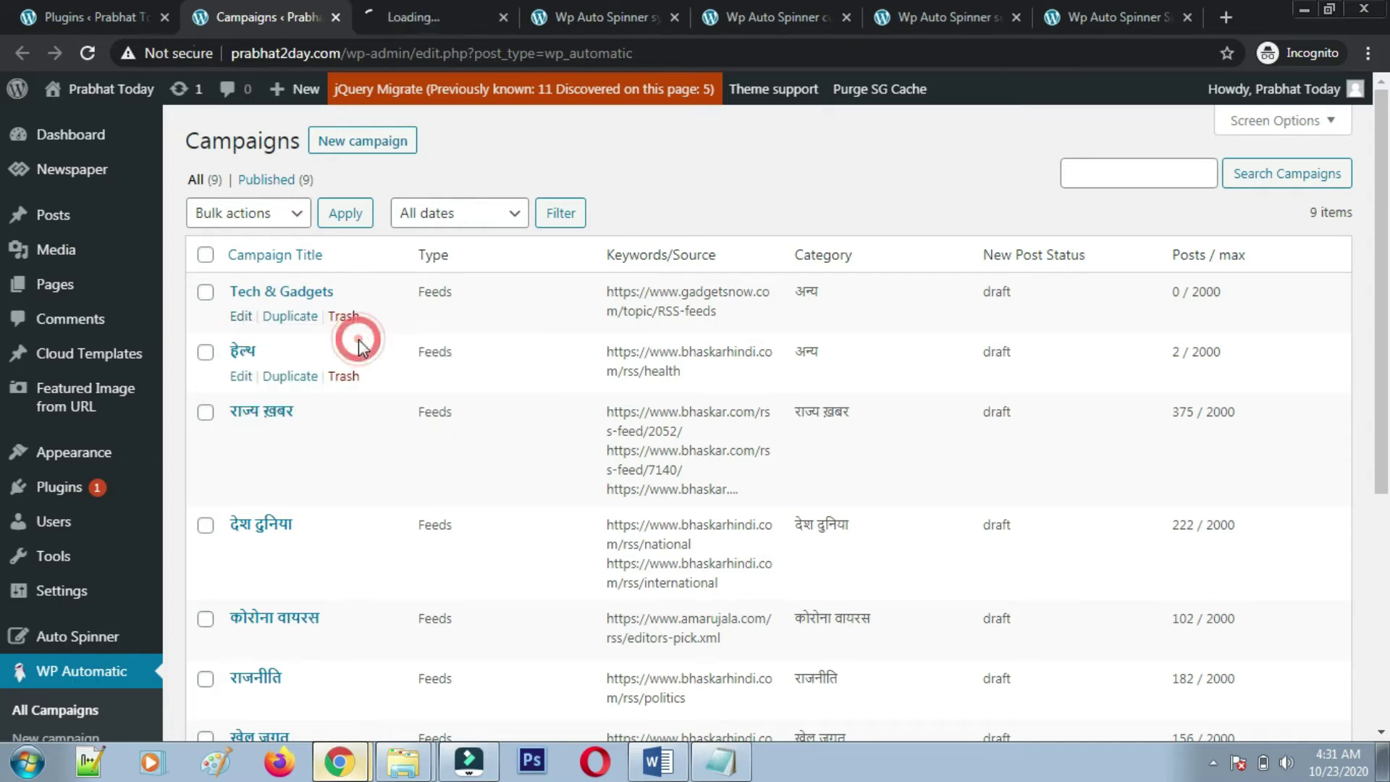
click(416, 12)
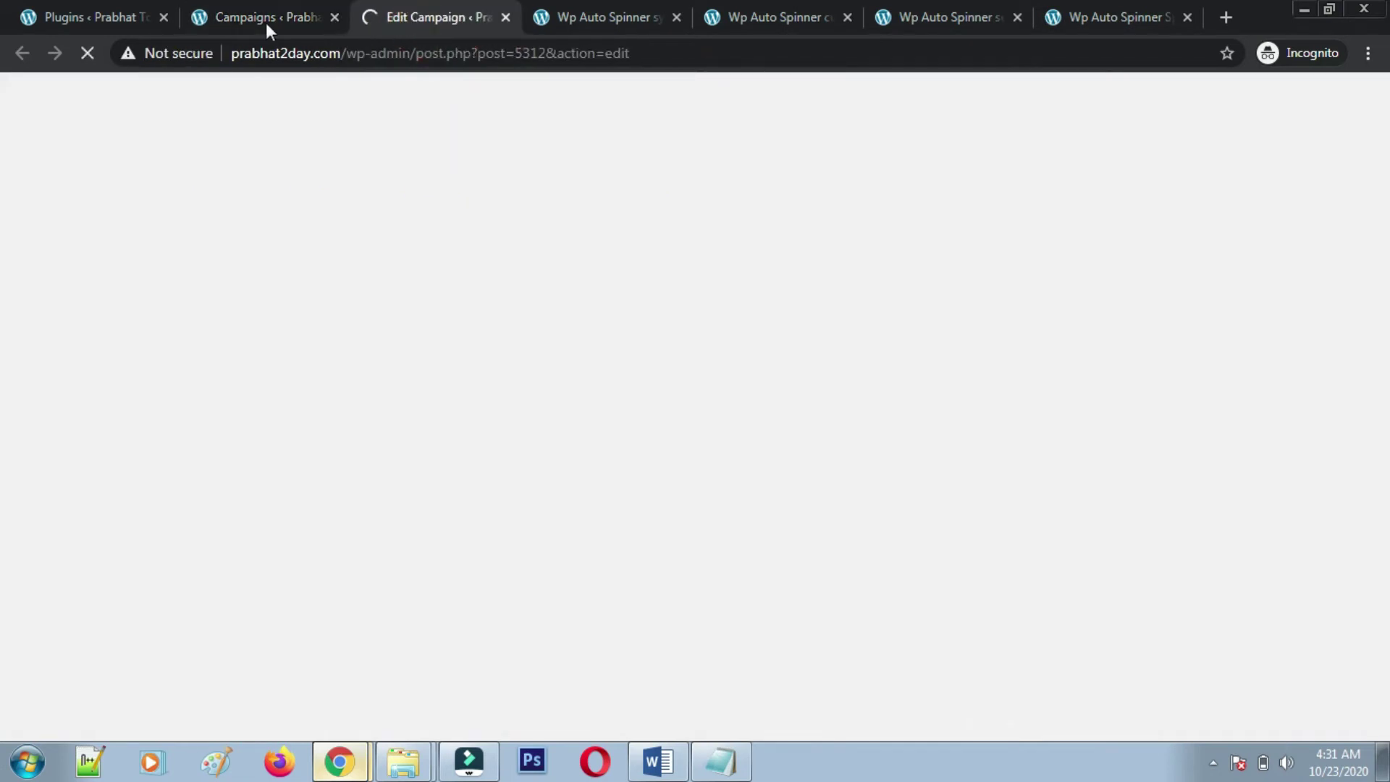
click(297, 9)
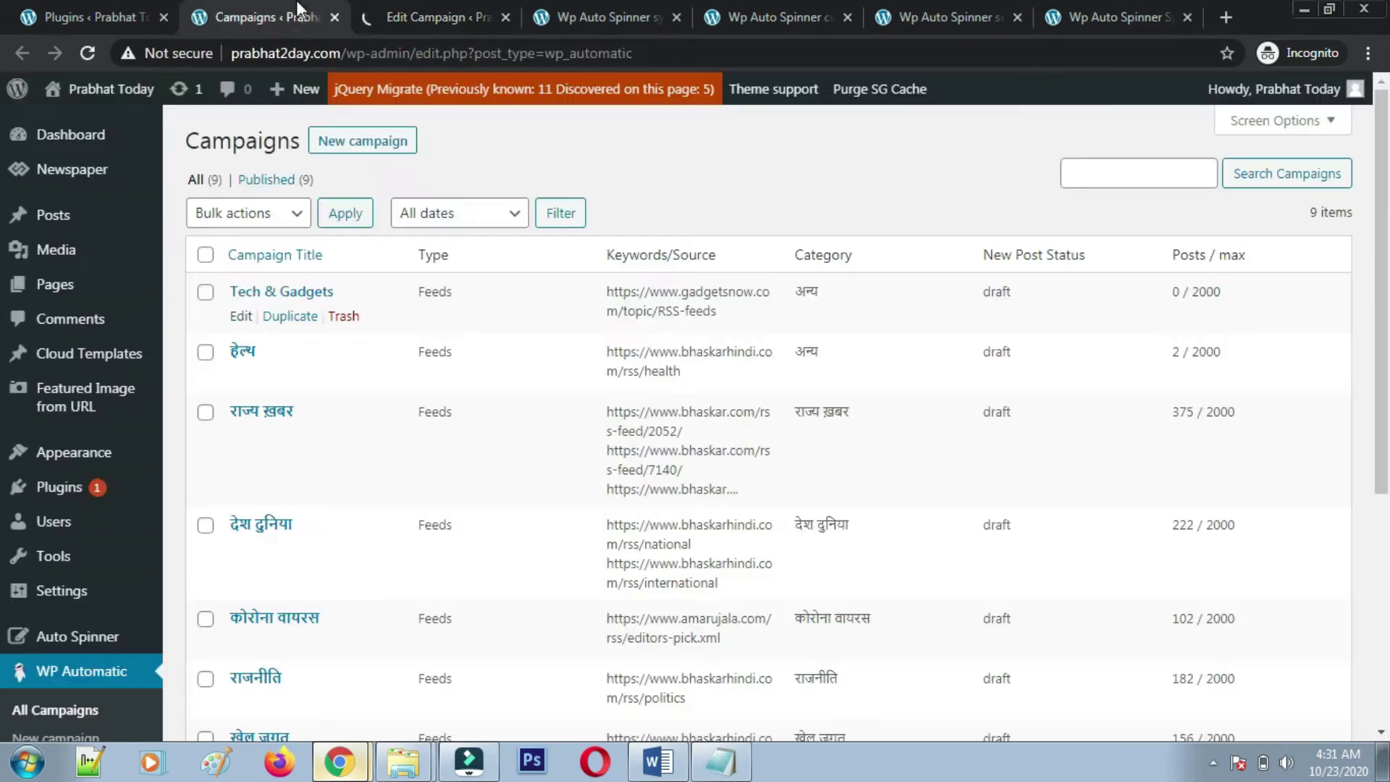
- Set the Tech & Gadgets campaign's update frequency to every 2 days and save the campaign
click(379, 9)
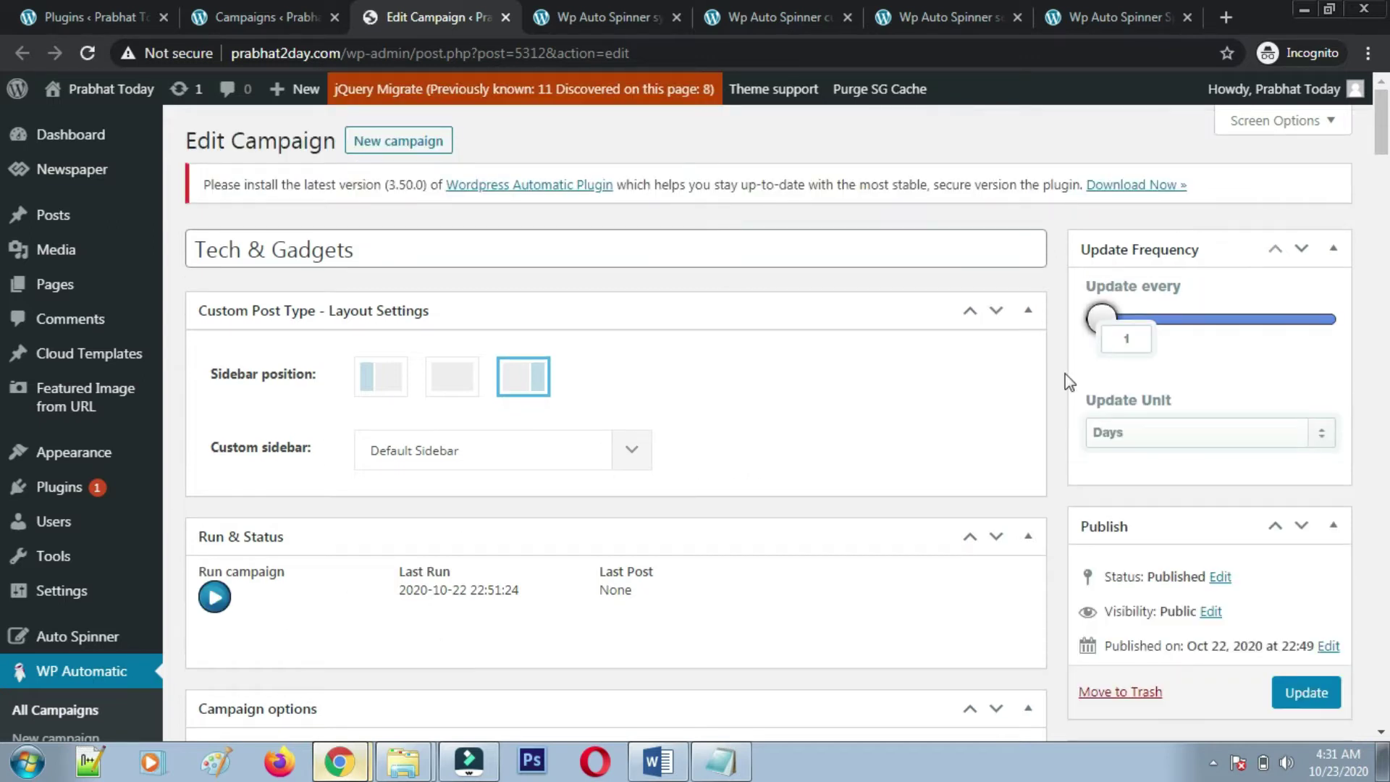
double_click(1125, 338)
click(1308, 689)
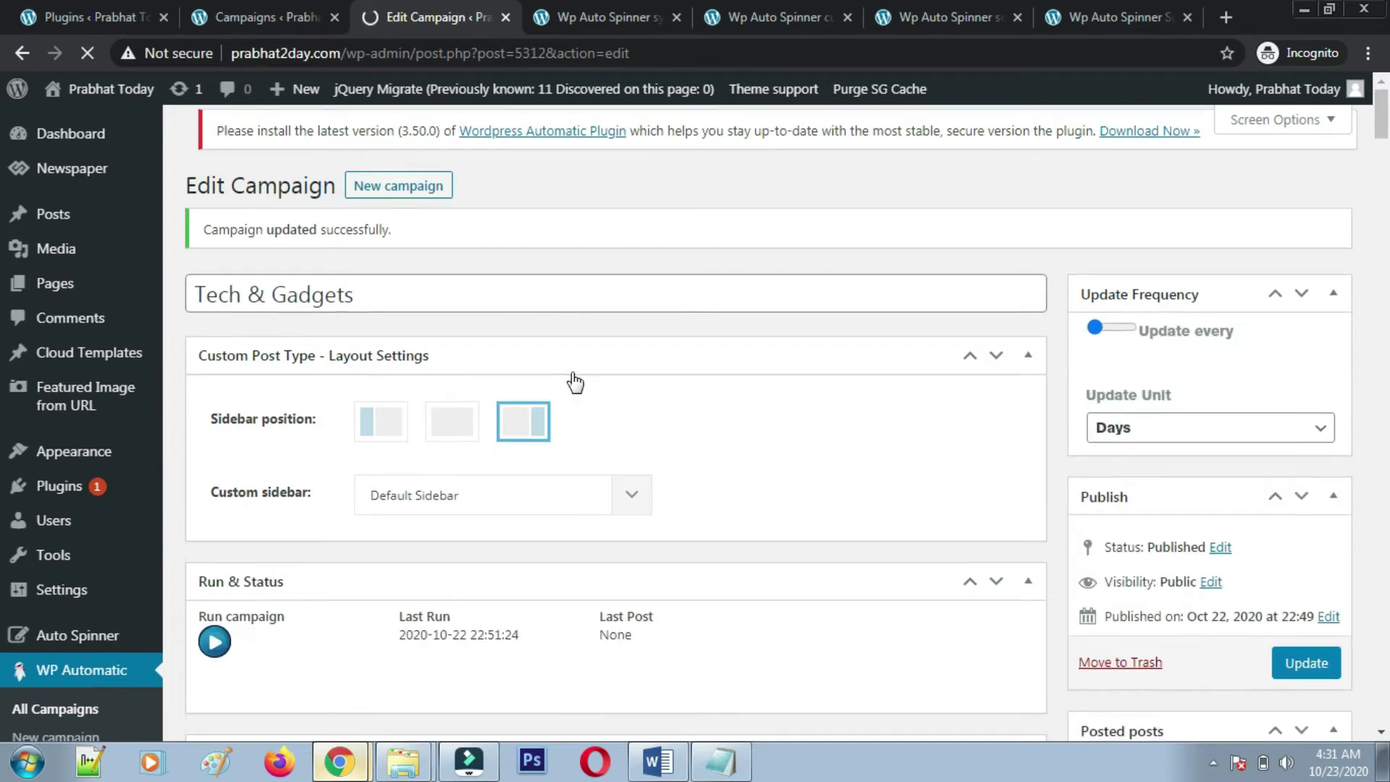
- Review the Tech & Gadgets campaign's options, feed link, extraction settings and post template
scroll(574, 381, down, 3)
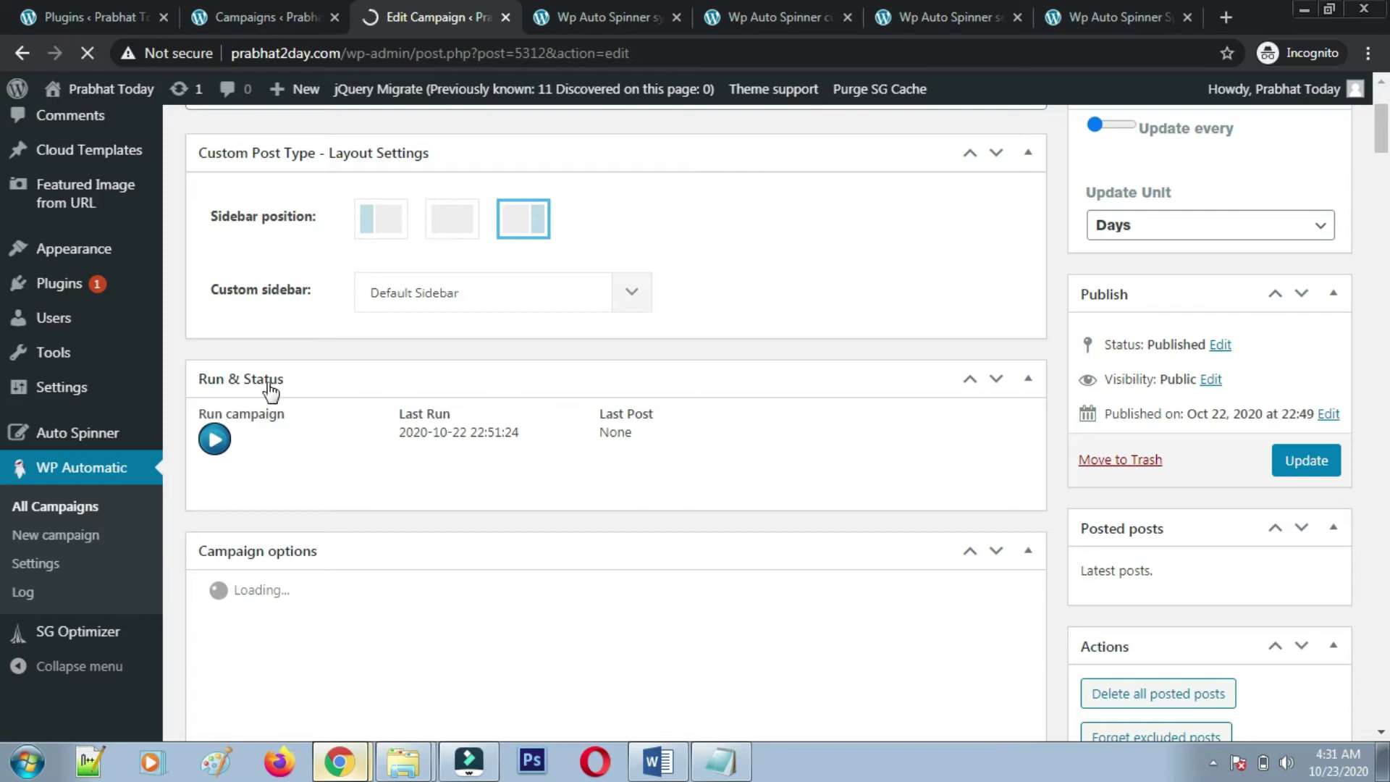
scroll(371, 437, down, 2)
scroll(371, 437, down, 3)
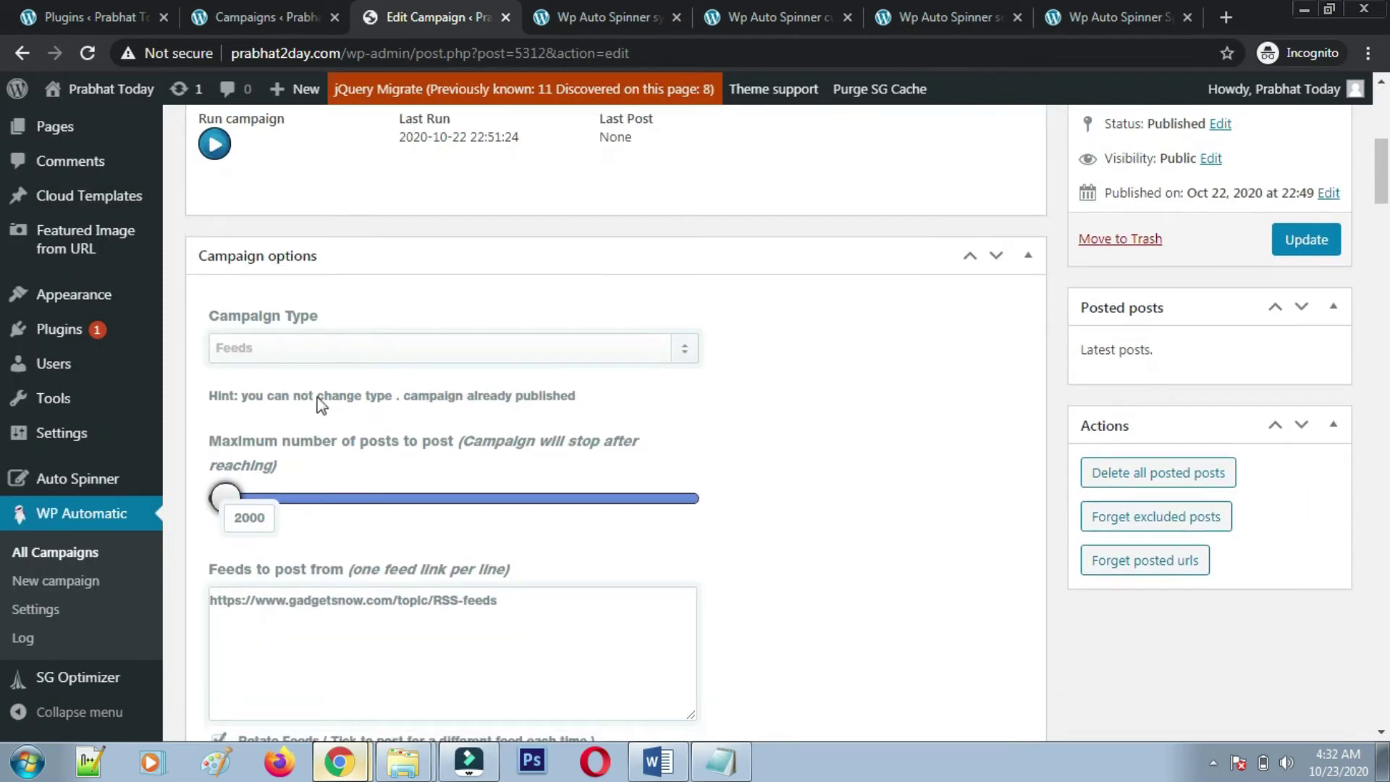
scroll(466, 597, down, 1)
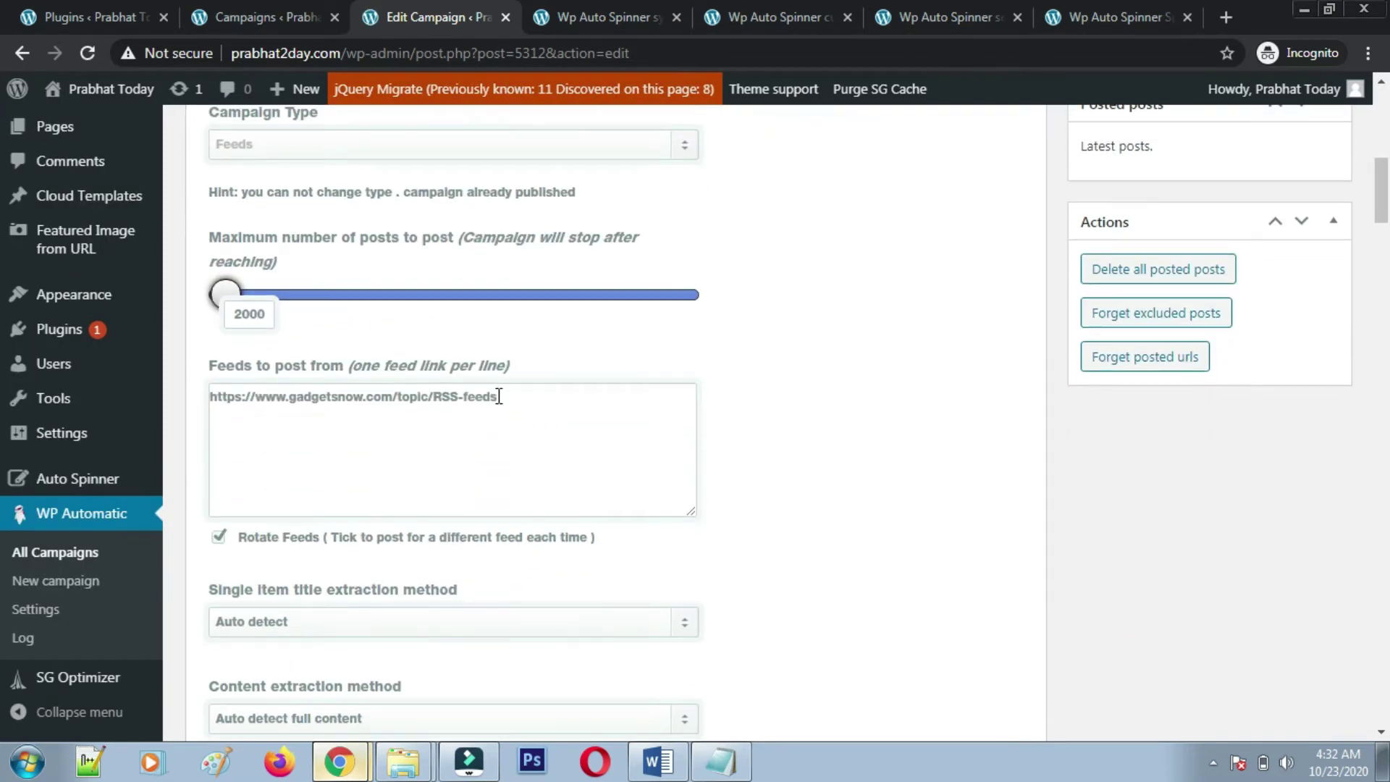
scroll(465, 572, down, 18)
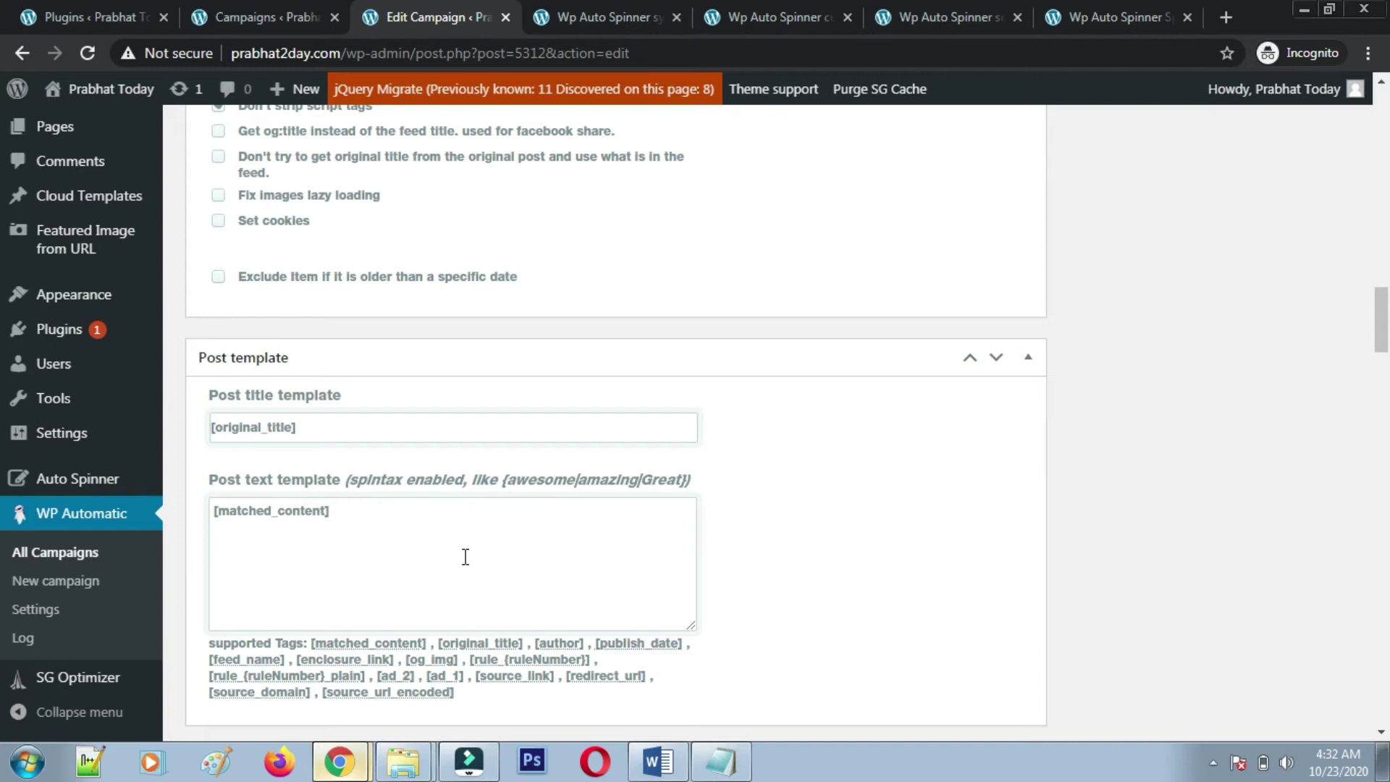
scroll(465, 557, up, 12)
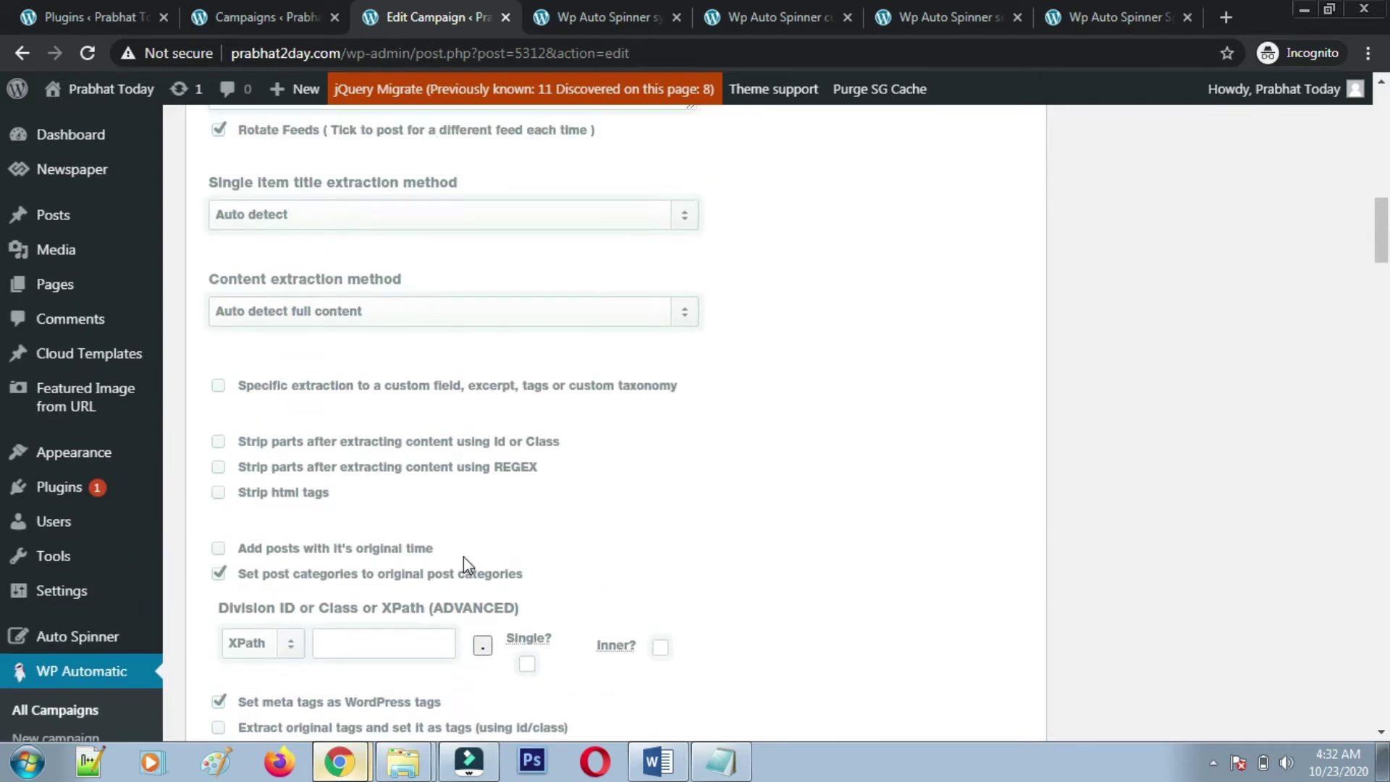
scroll(464, 557, up, 15)
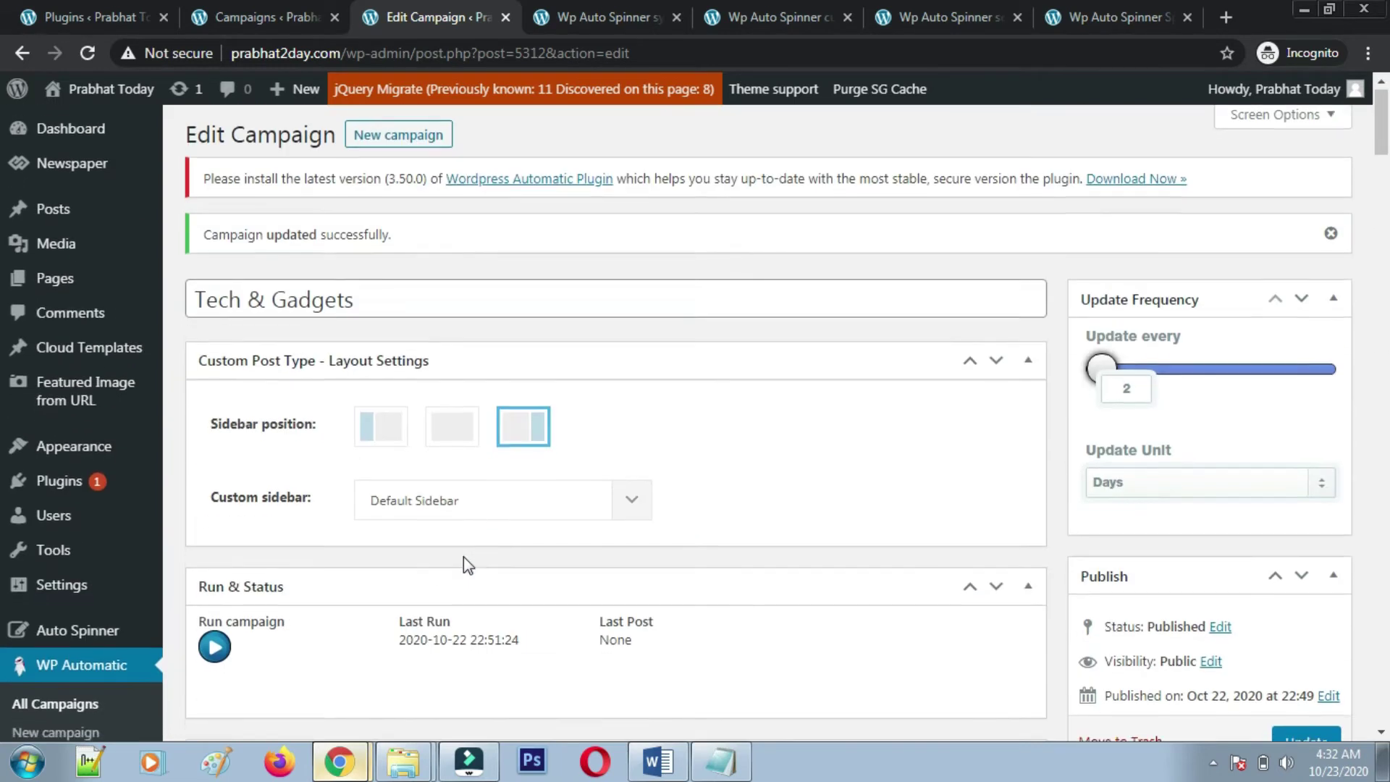
- Run the Tech & Gadgets campaign, read its processing log, and run it again
scroll(464, 562, down, 3)
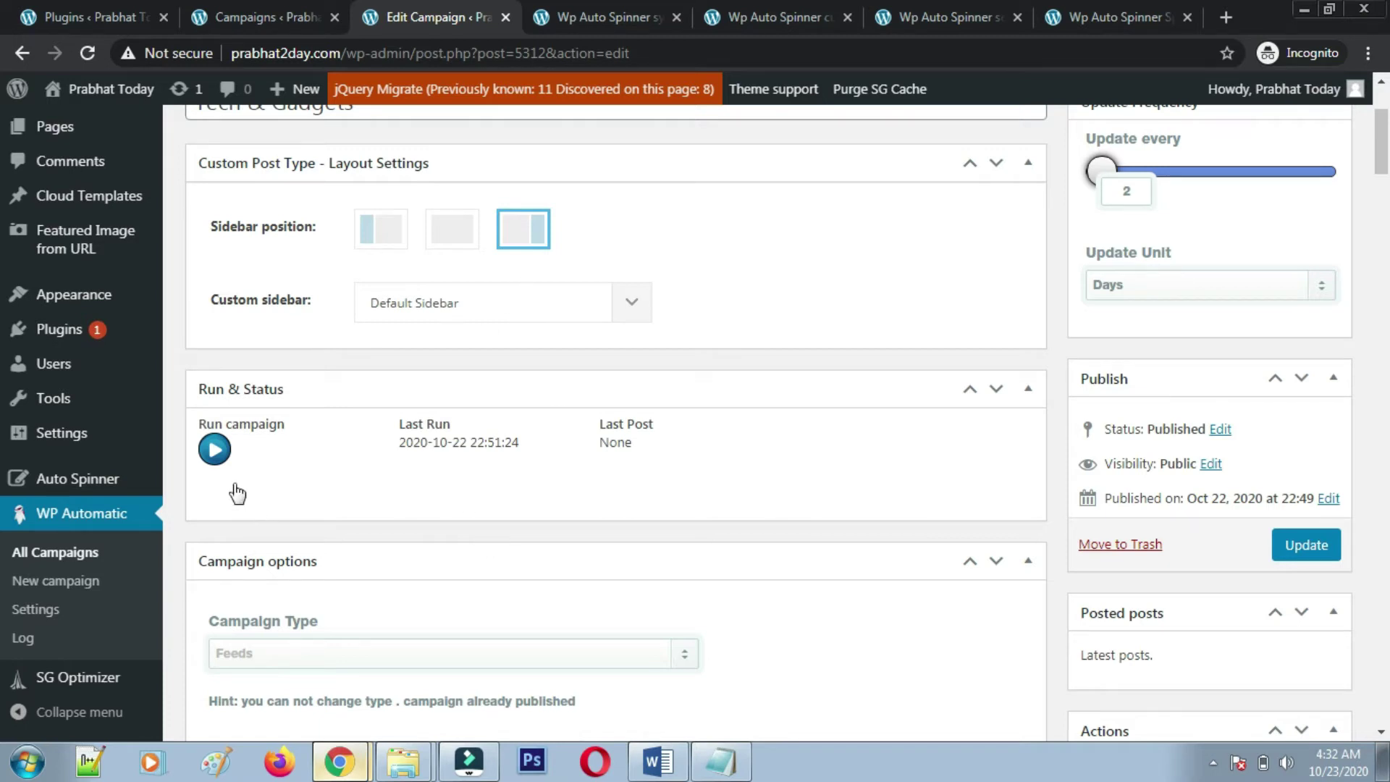
click(214, 449)
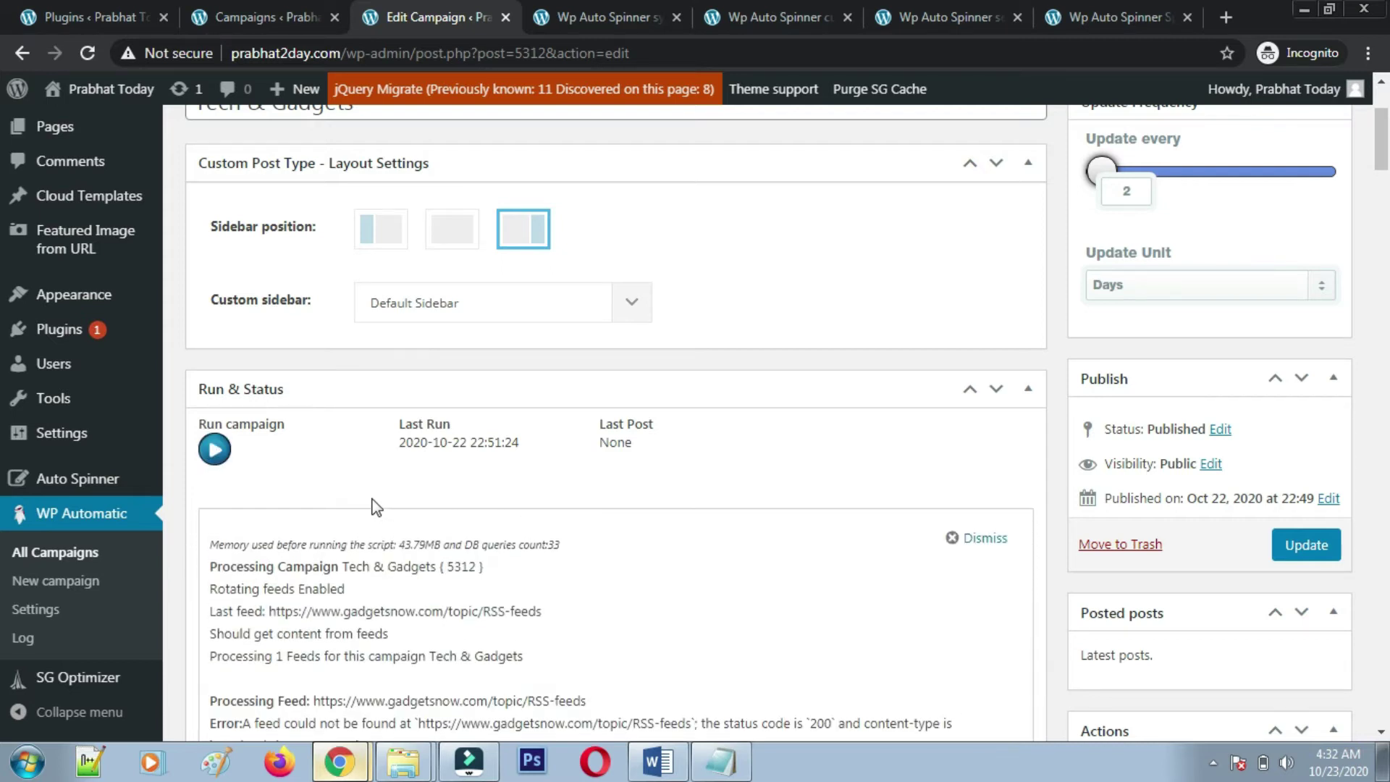
scroll(375, 507, down, 2)
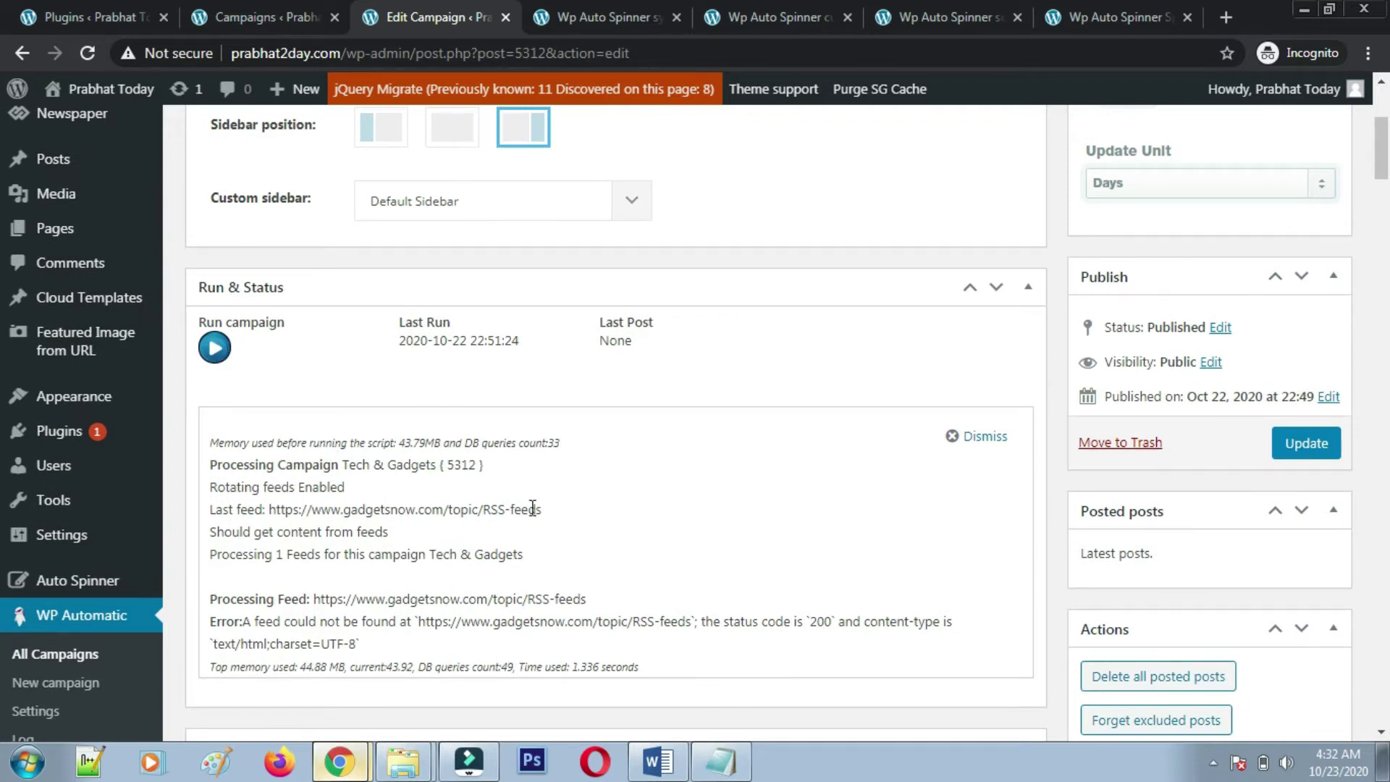
click(215, 349)
- Search Google in a new tab for "tech and gadgets rss feed"
click(1227, 16)
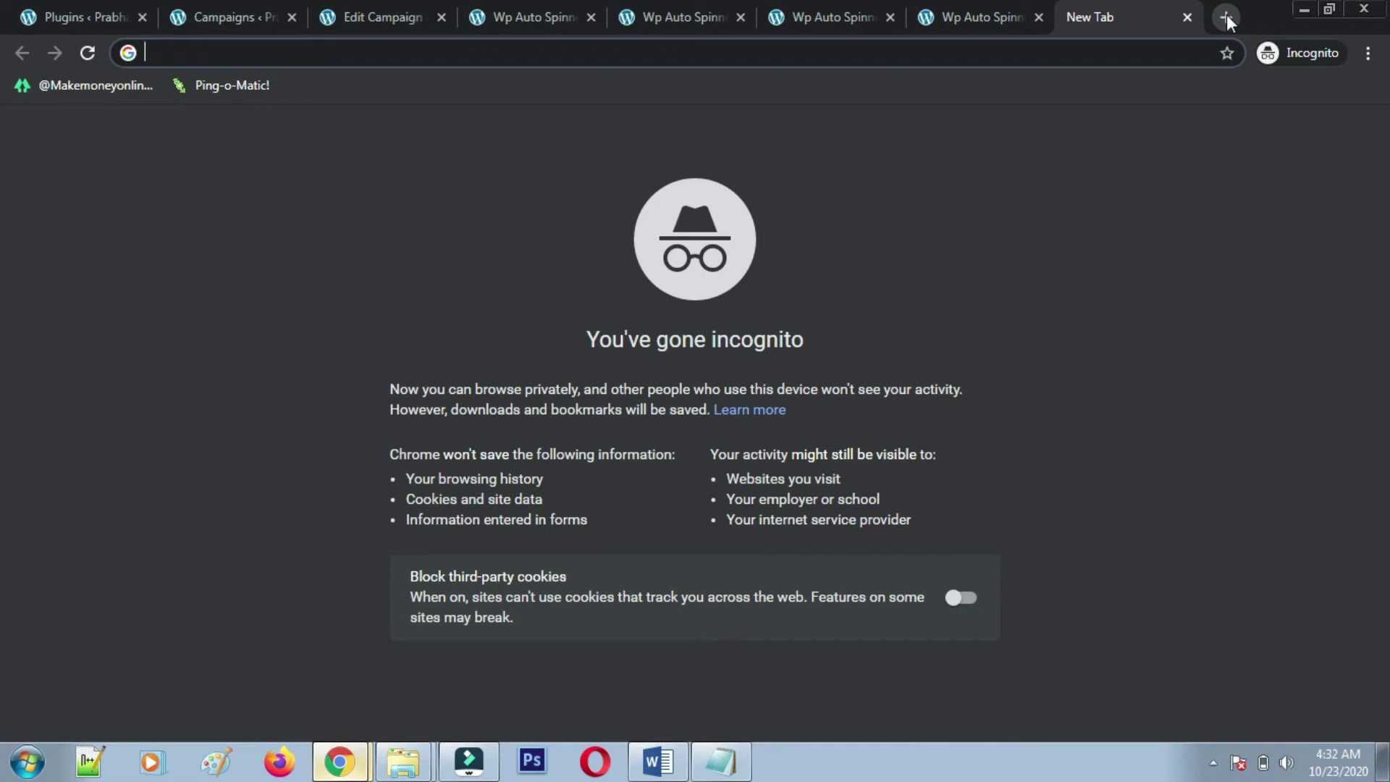
text(tech and)
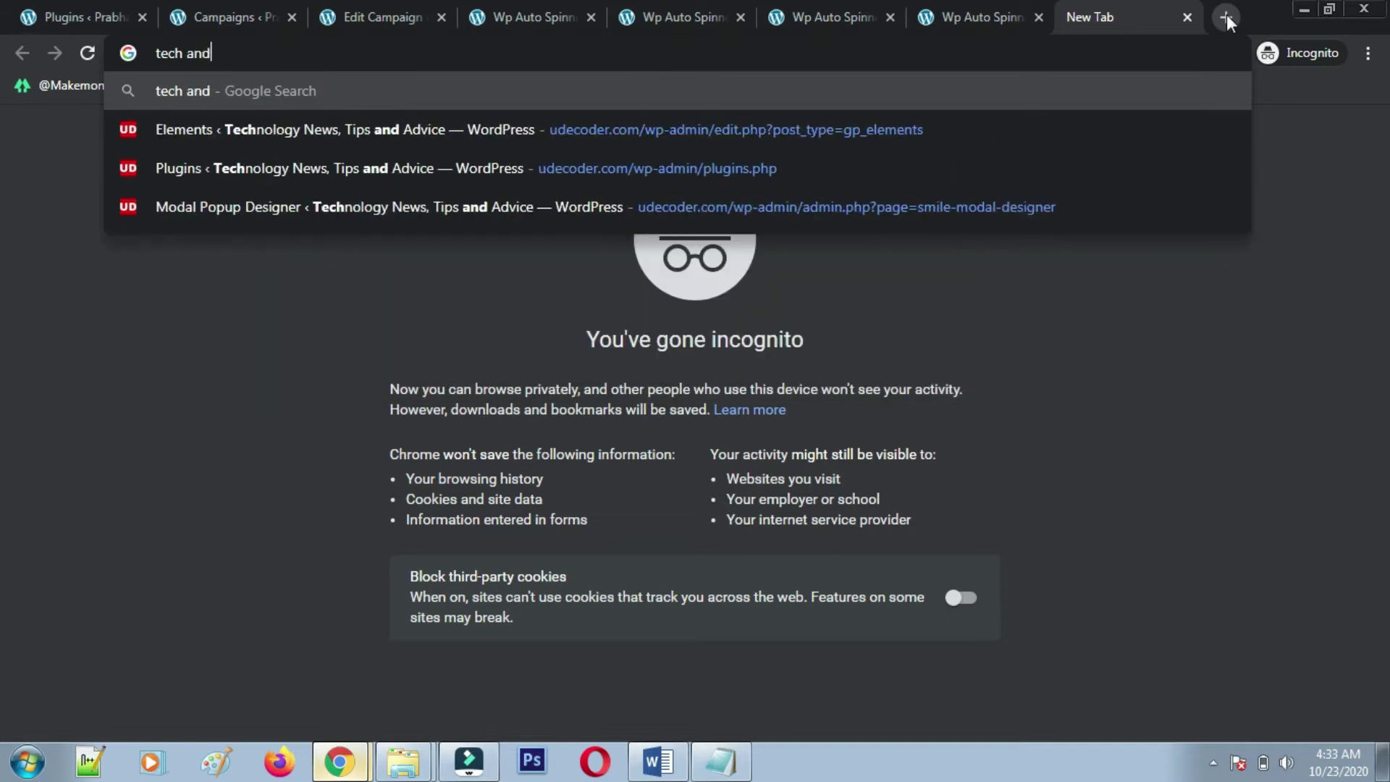
text( gadgets rss )
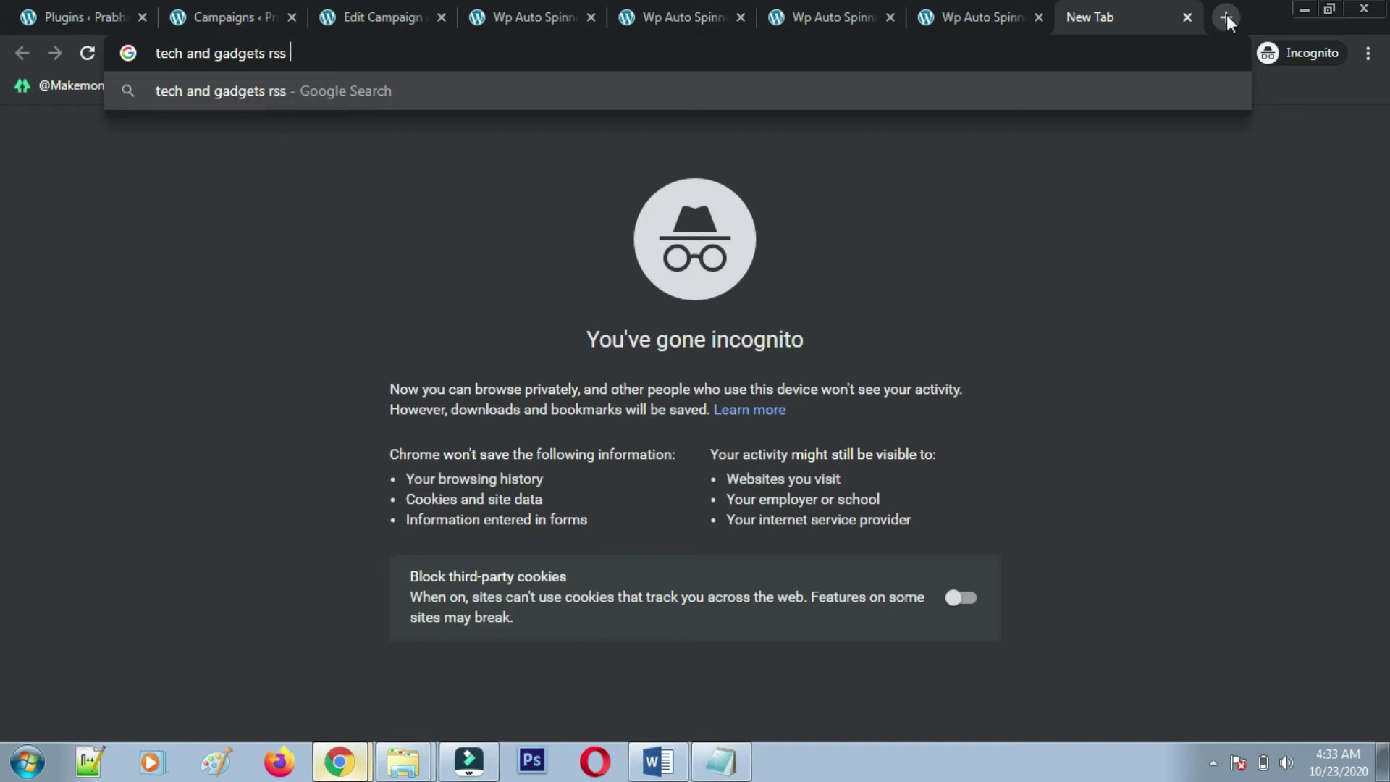
text(feed)
key(Return)
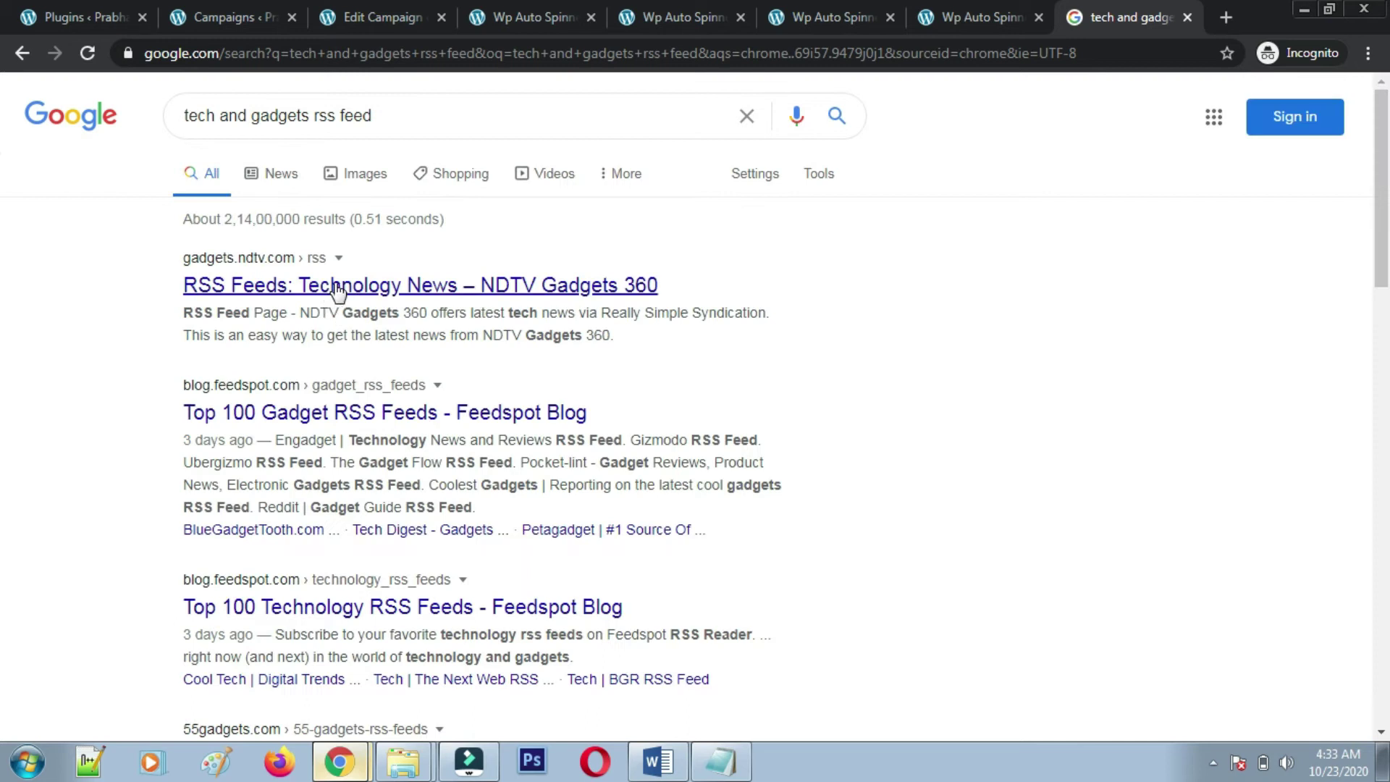
- Open the NDTV Gadgets 360 RSS feeds result in a new tab and look over its feed sections
right_click(338, 291)
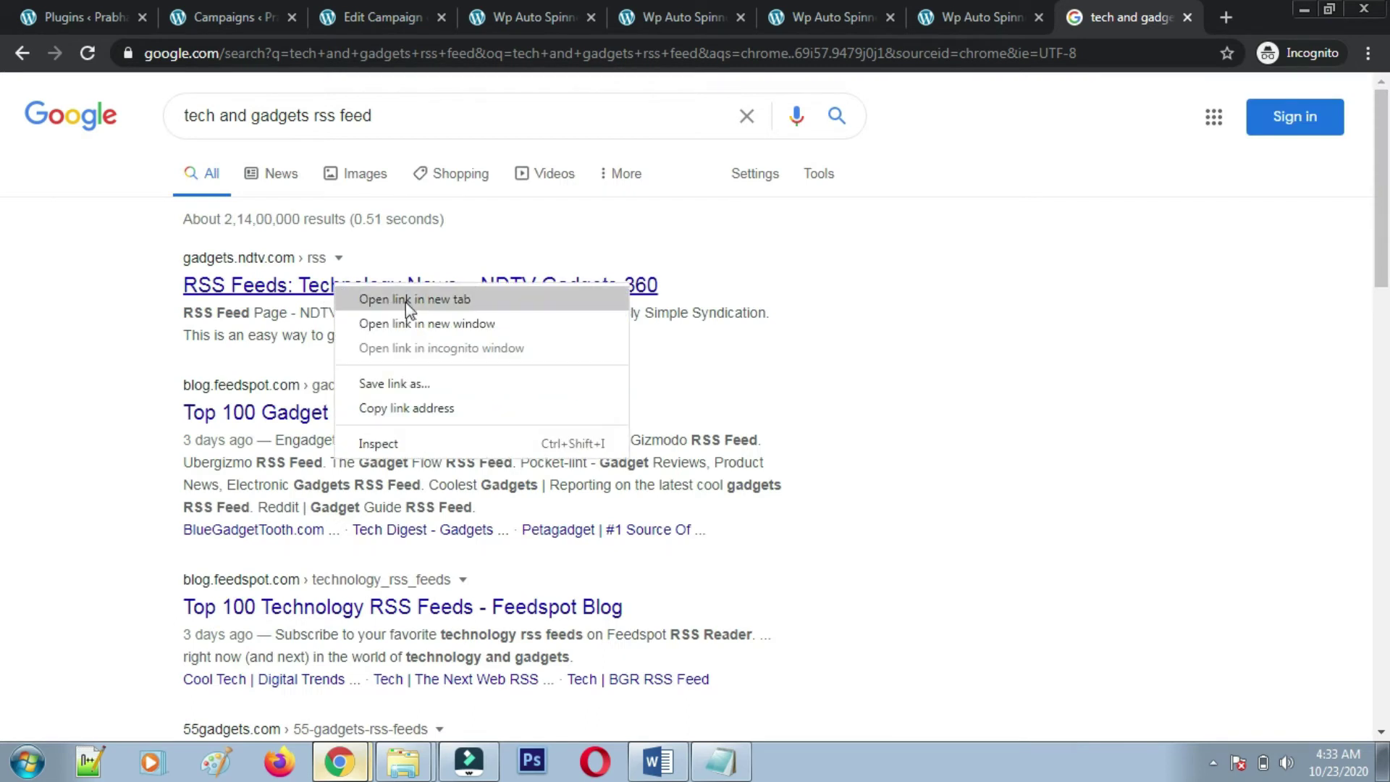
click(405, 302)
click(1142, 16)
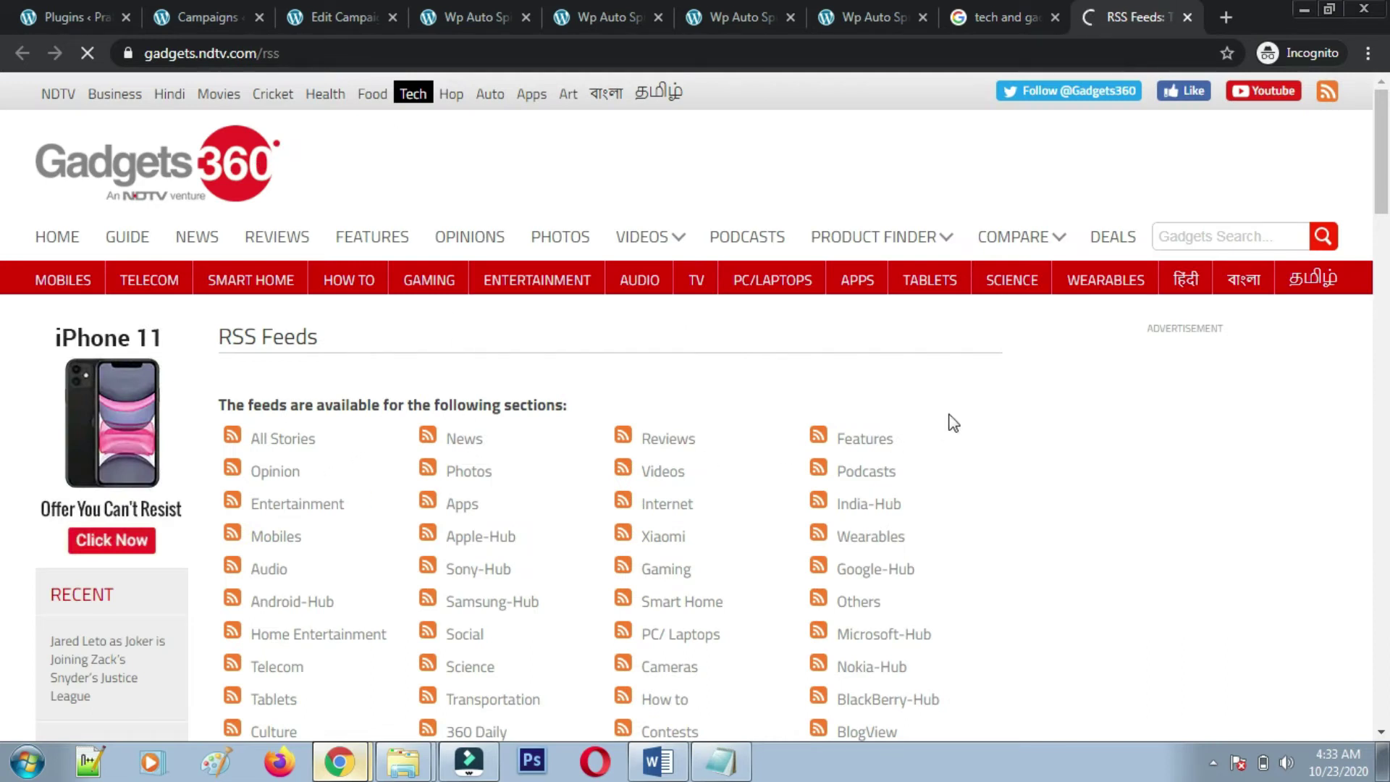
scroll(858, 417, down, 4)
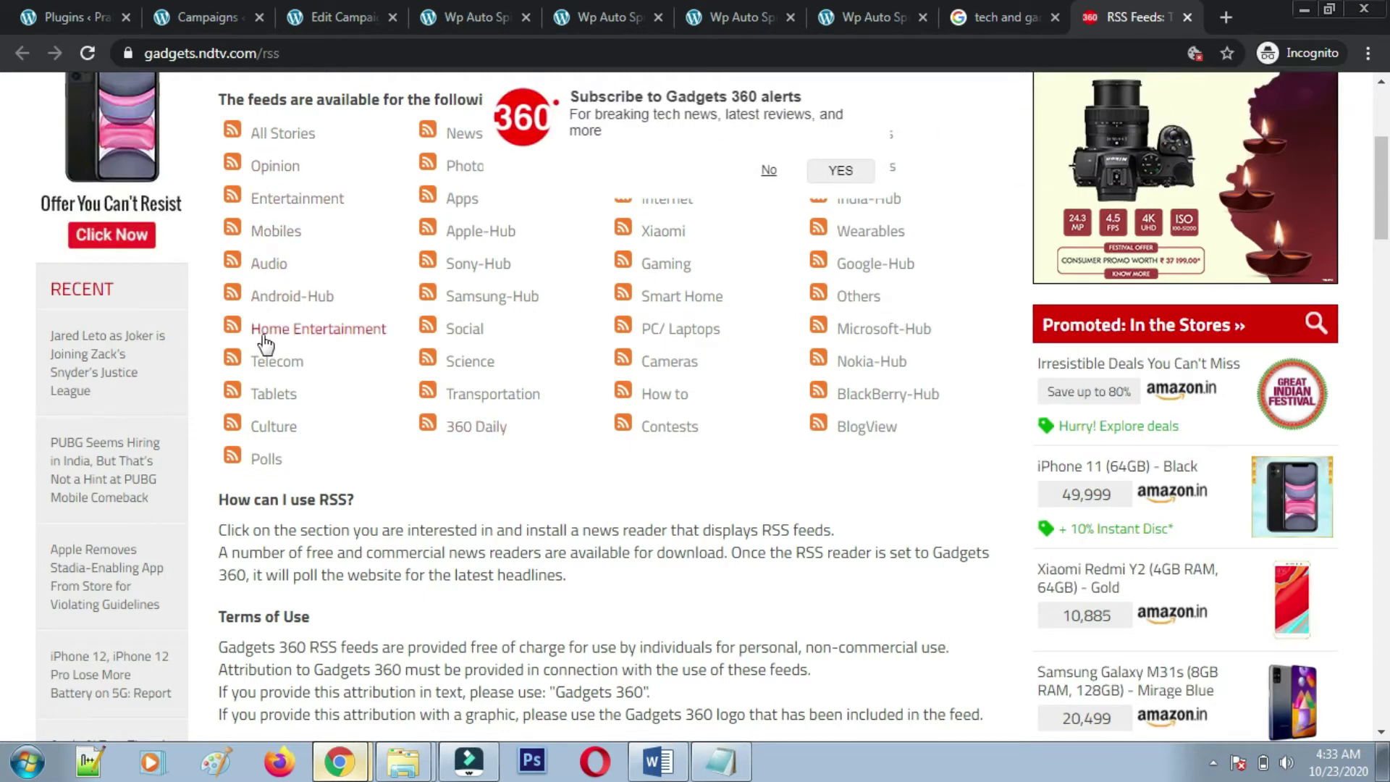
scroll(471, 467, up, 4)
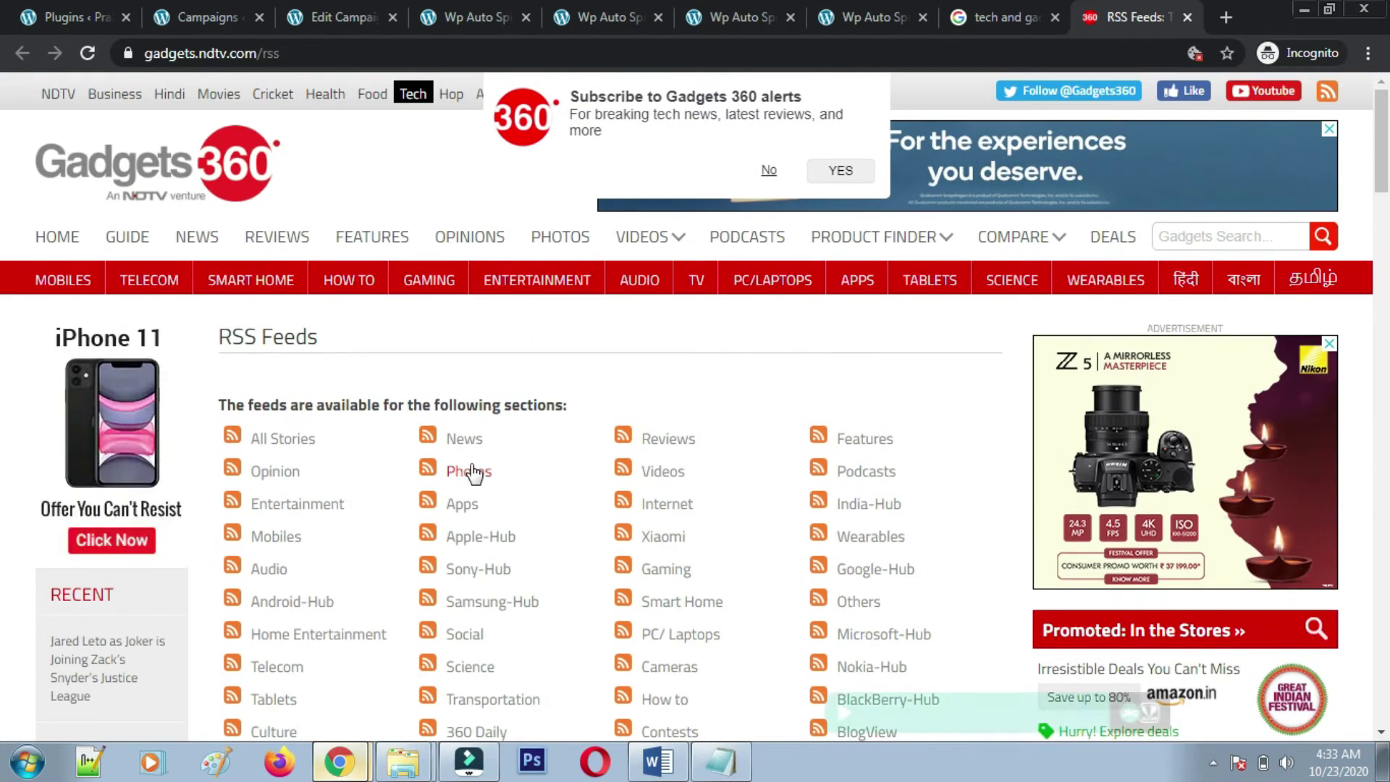
- Open the Android-Hub feed from the Gadgets 360 RSS list and copy its address
scroll(920, 424, down, 1)
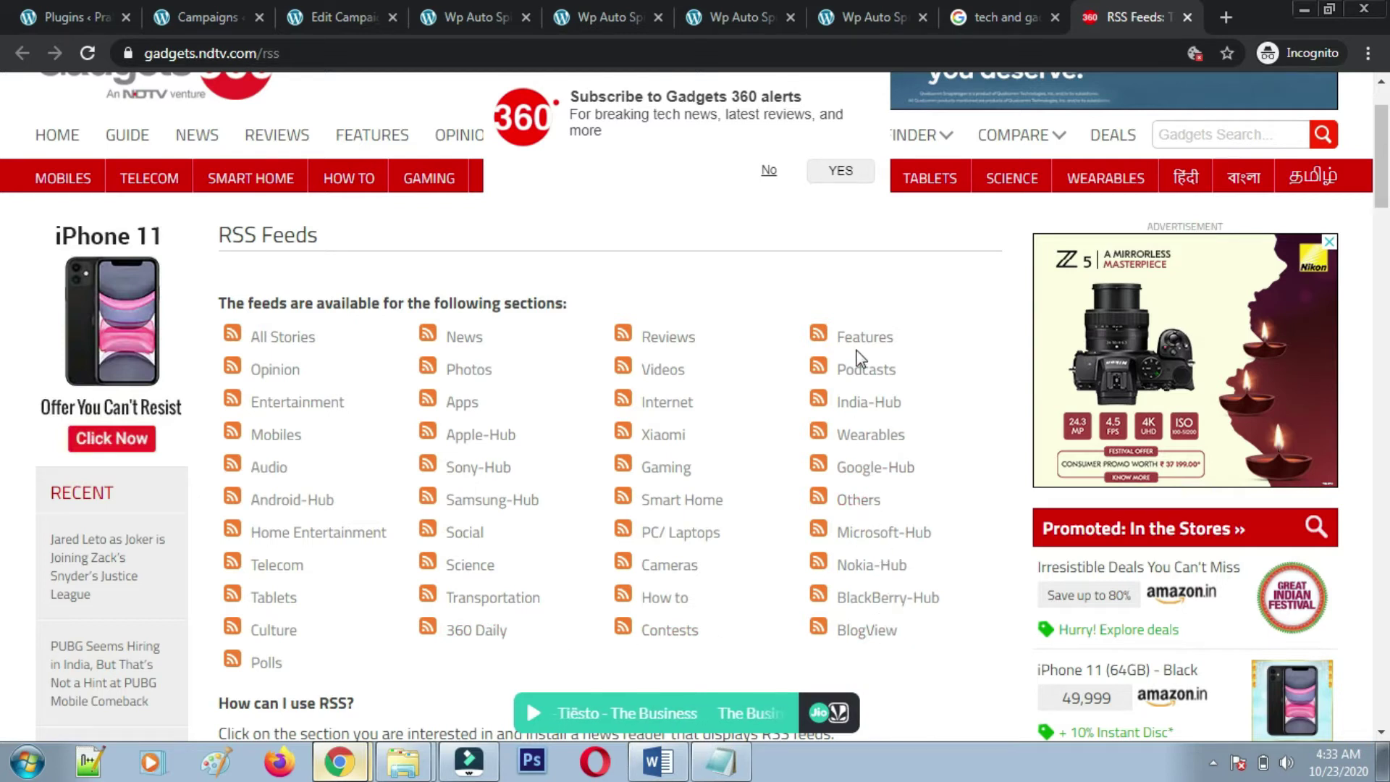
click(312, 501)
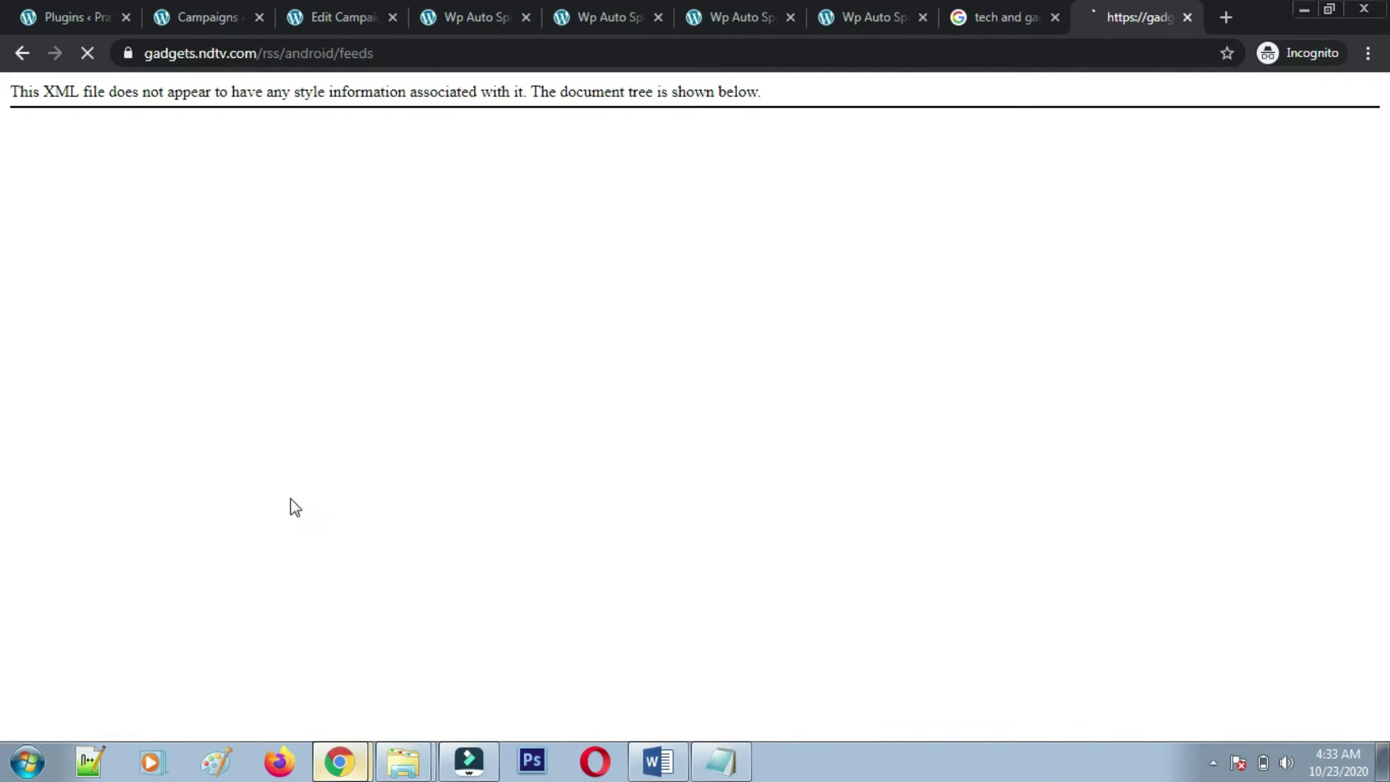
click(397, 53)
key(ctrl+c)
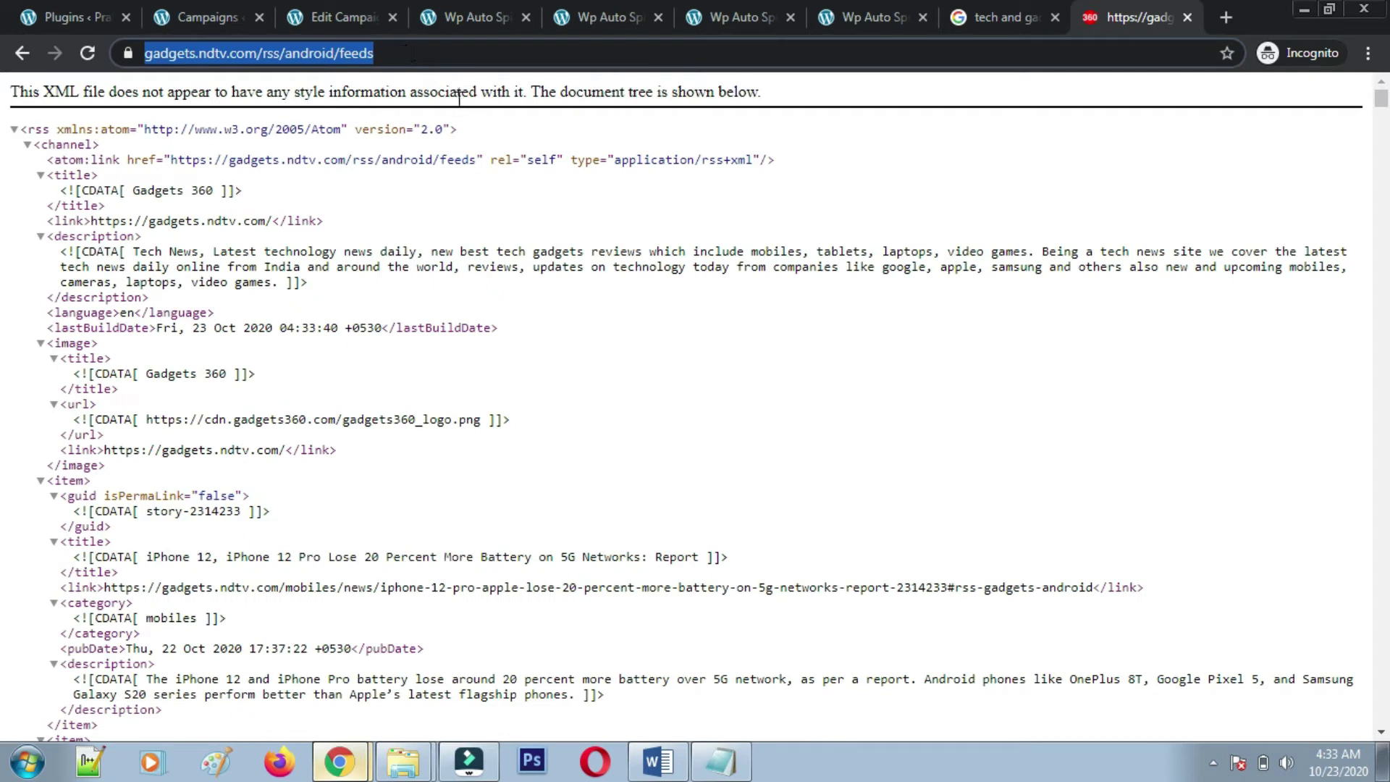
click(193, 3)
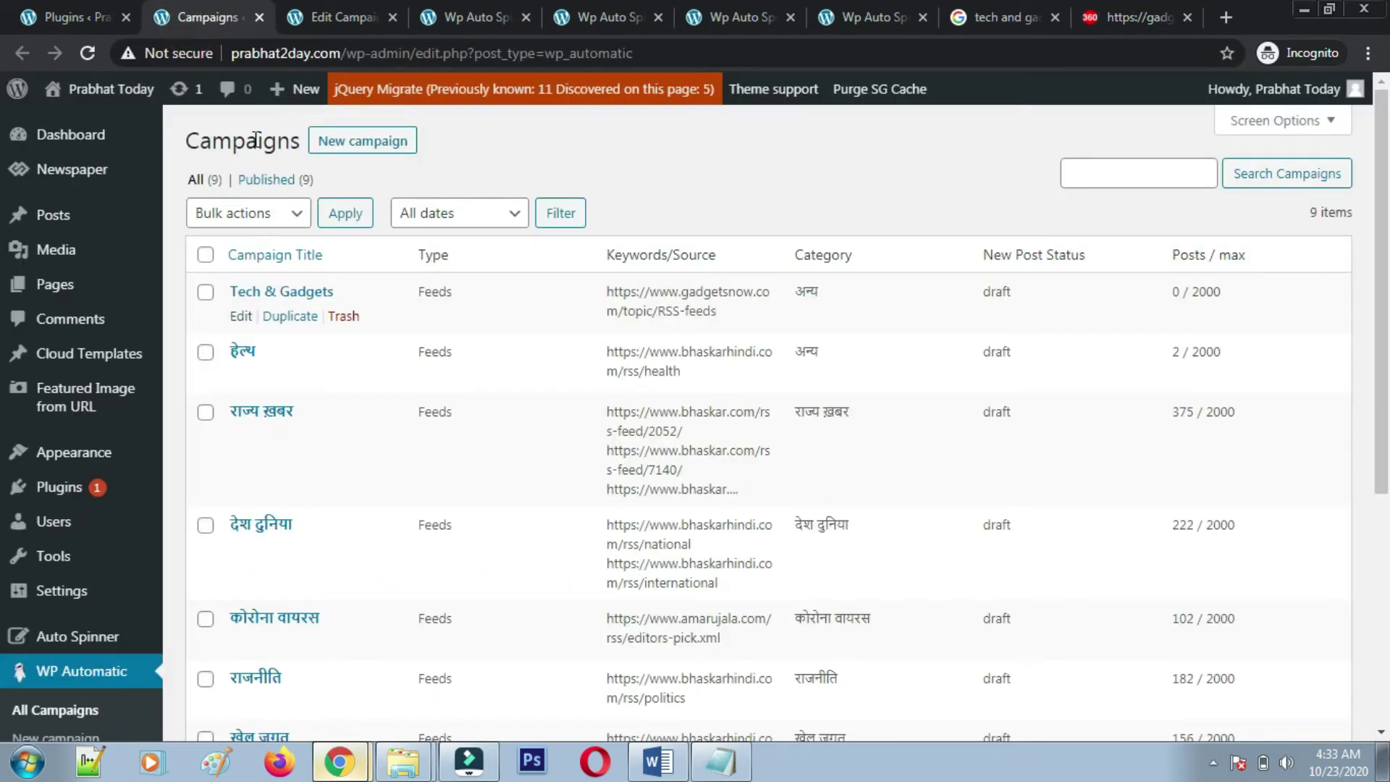
click(344, 16)
scroll(385, 436, up, 1)
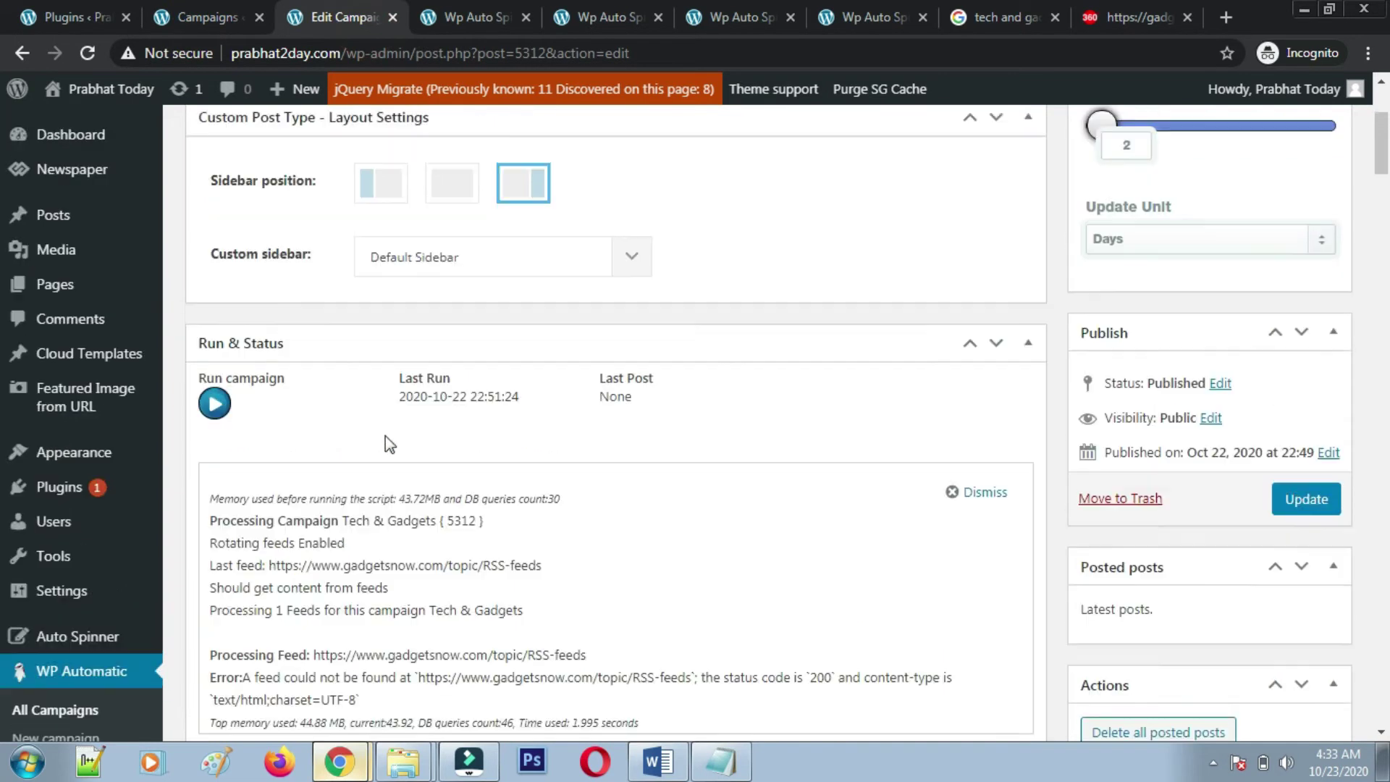
scroll(385, 436, down, 9)
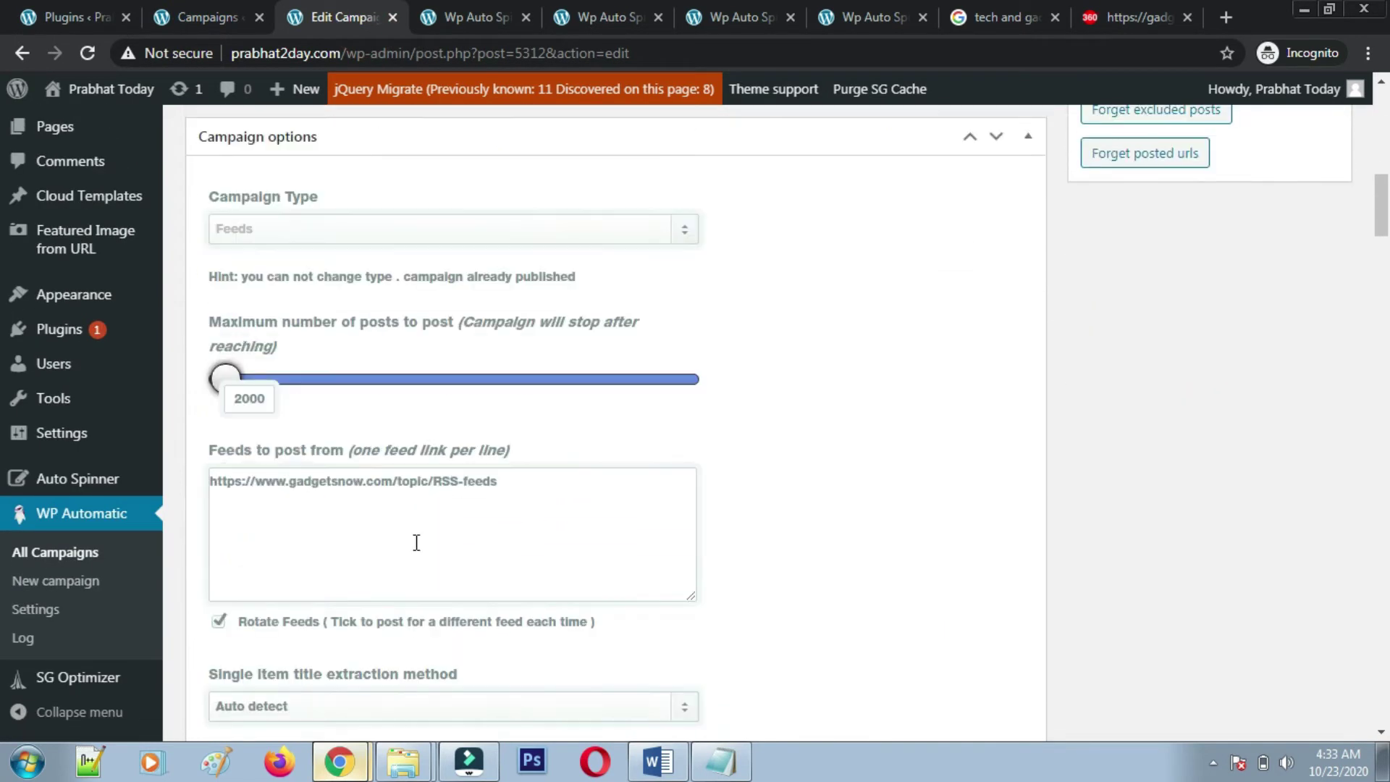
drag(513, 486, 215, 503)
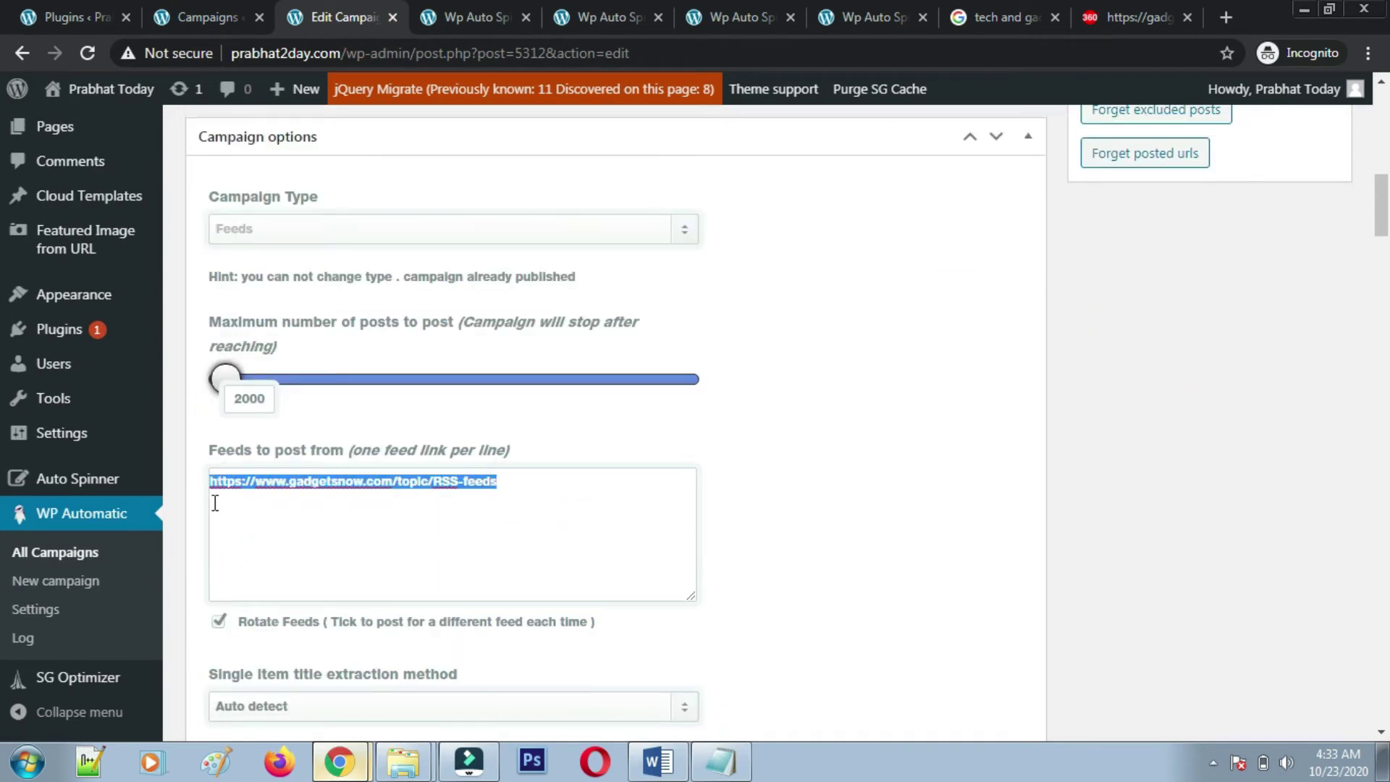
key(ctrl+v)
scroll(855, 467, up, 6)
click(1311, 240)
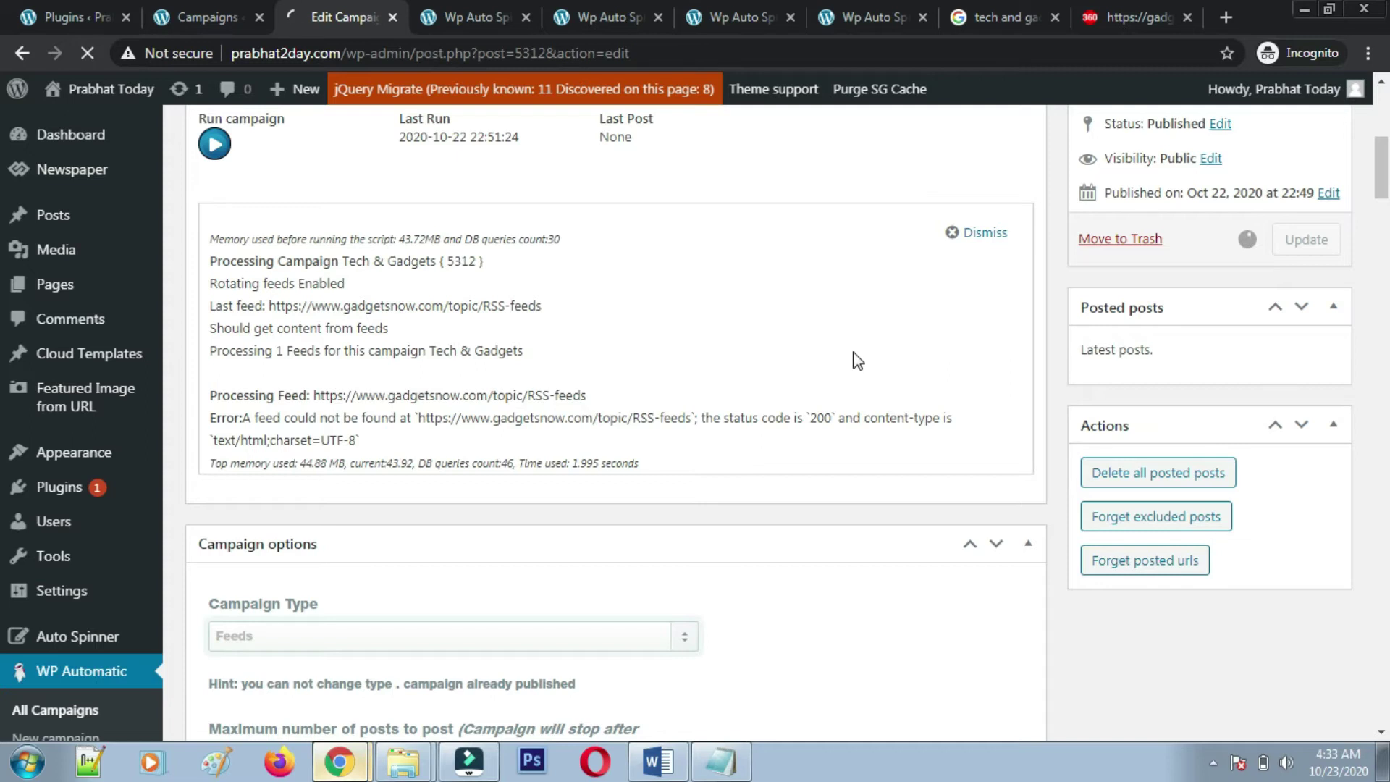
- Run the Tech & Gadgets campaign with the Android feed and check its run status
scroll(854, 362, down, 3)
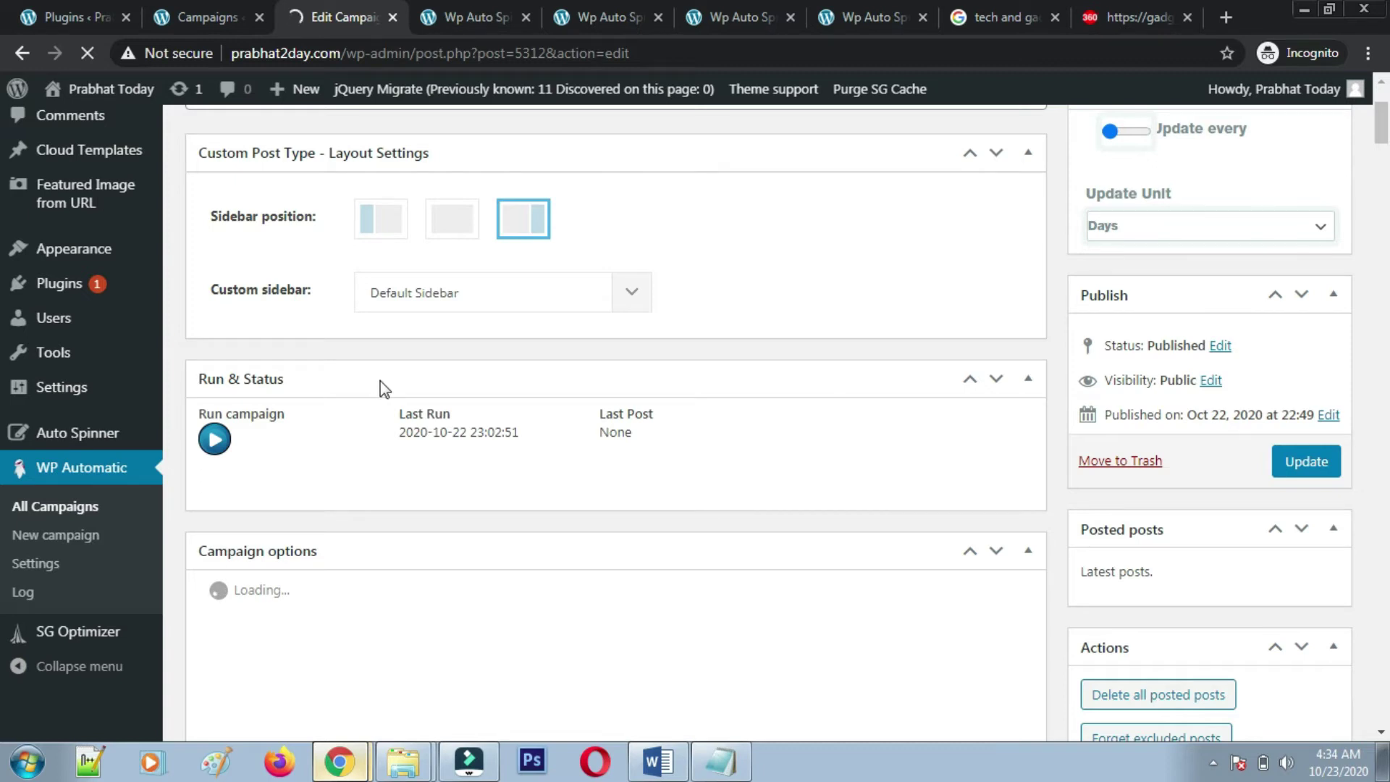
click(215, 451)
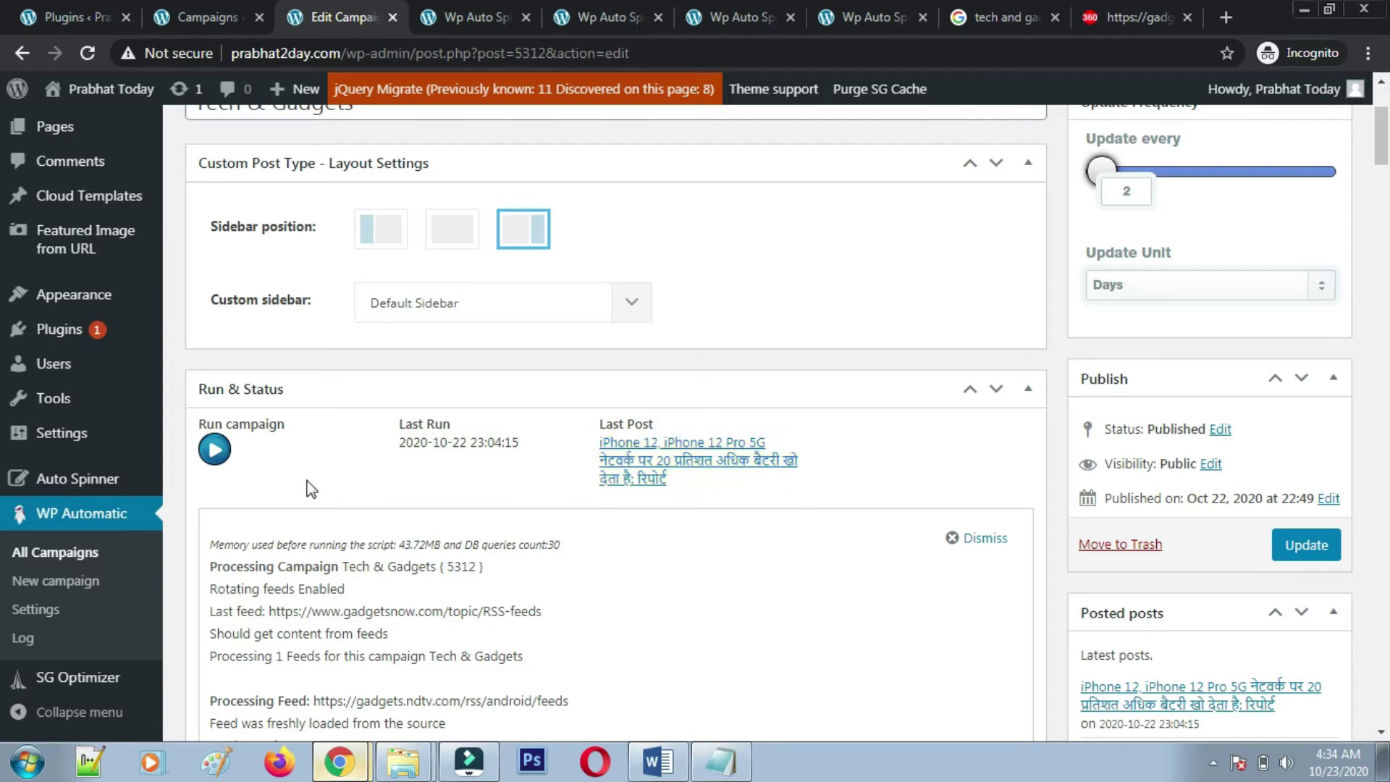
scroll(401, 373, up, 3)
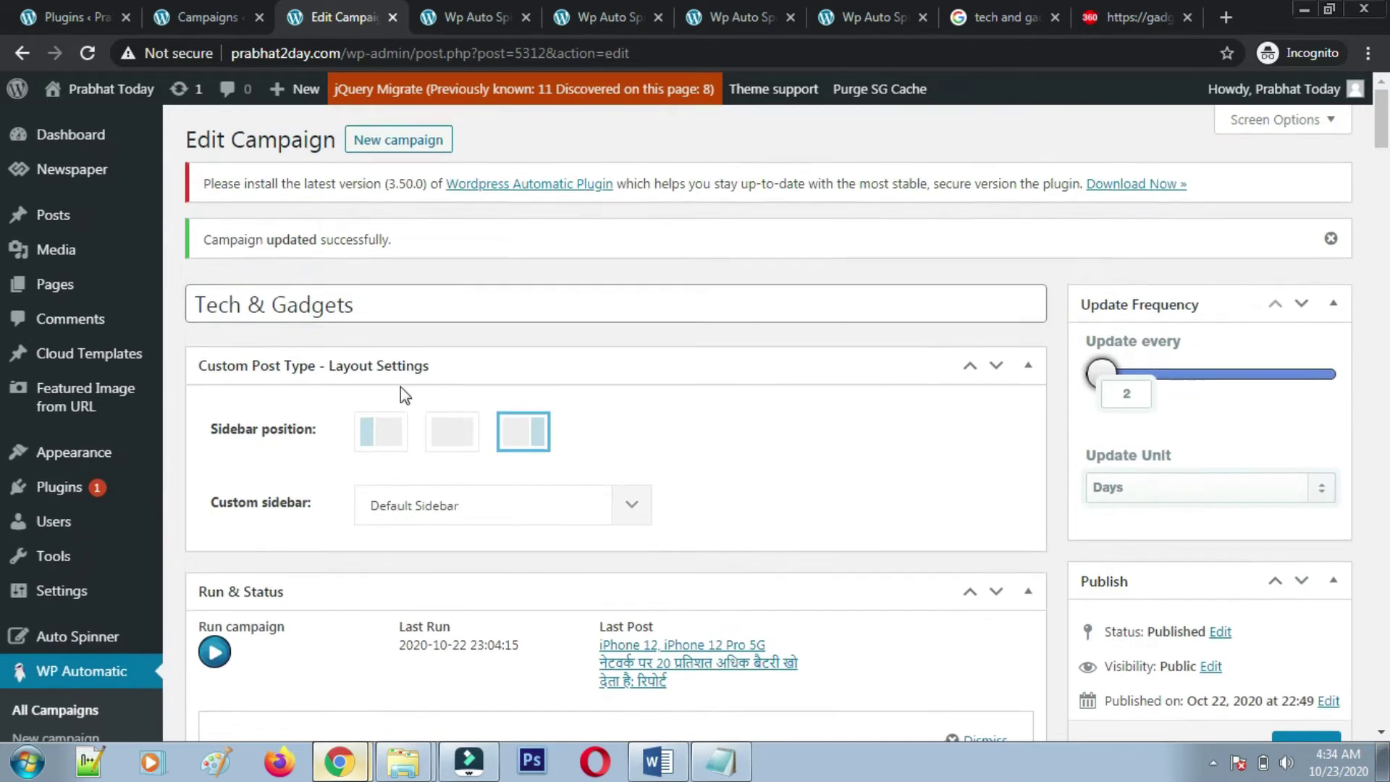
scroll(401, 386, down, 4)
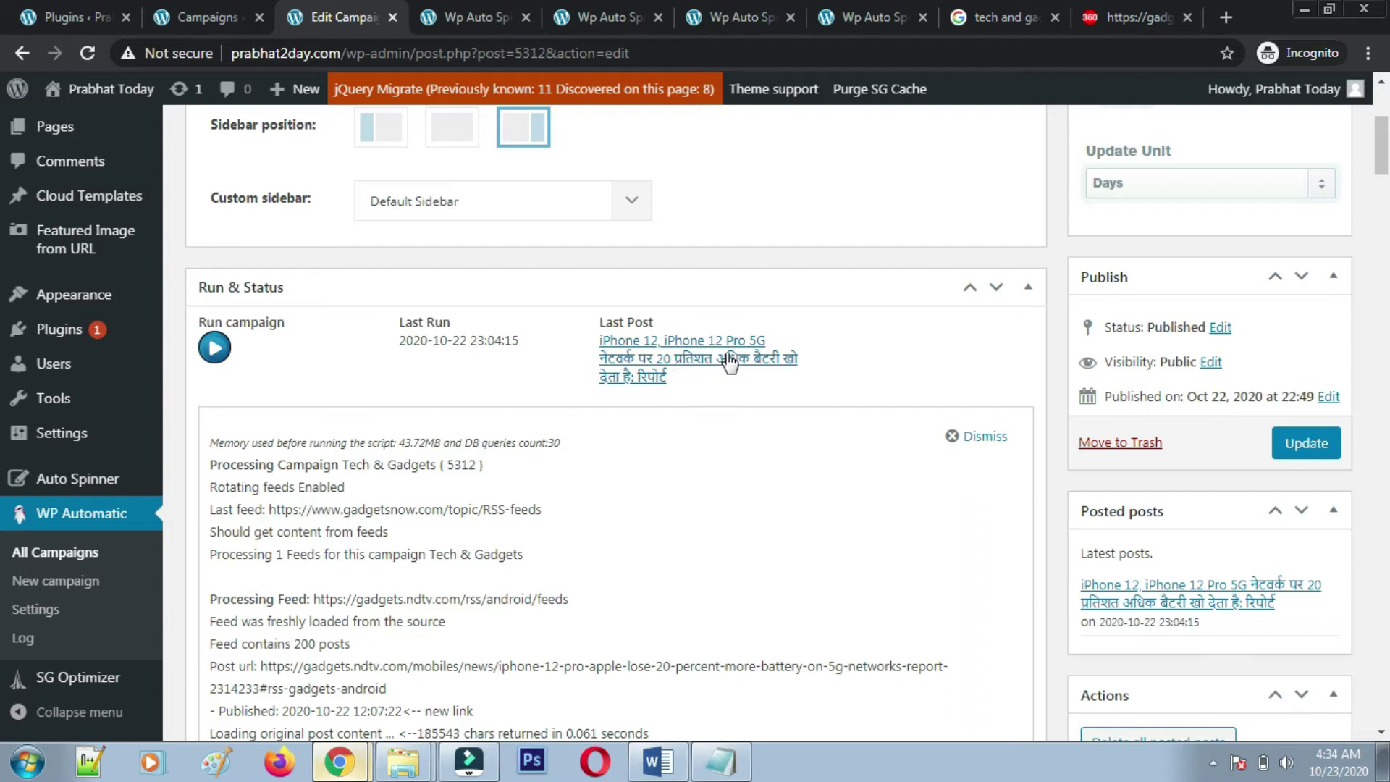
- Open the campaign's last post in a new tab, look through the page, and close it
right_click(677, 370)
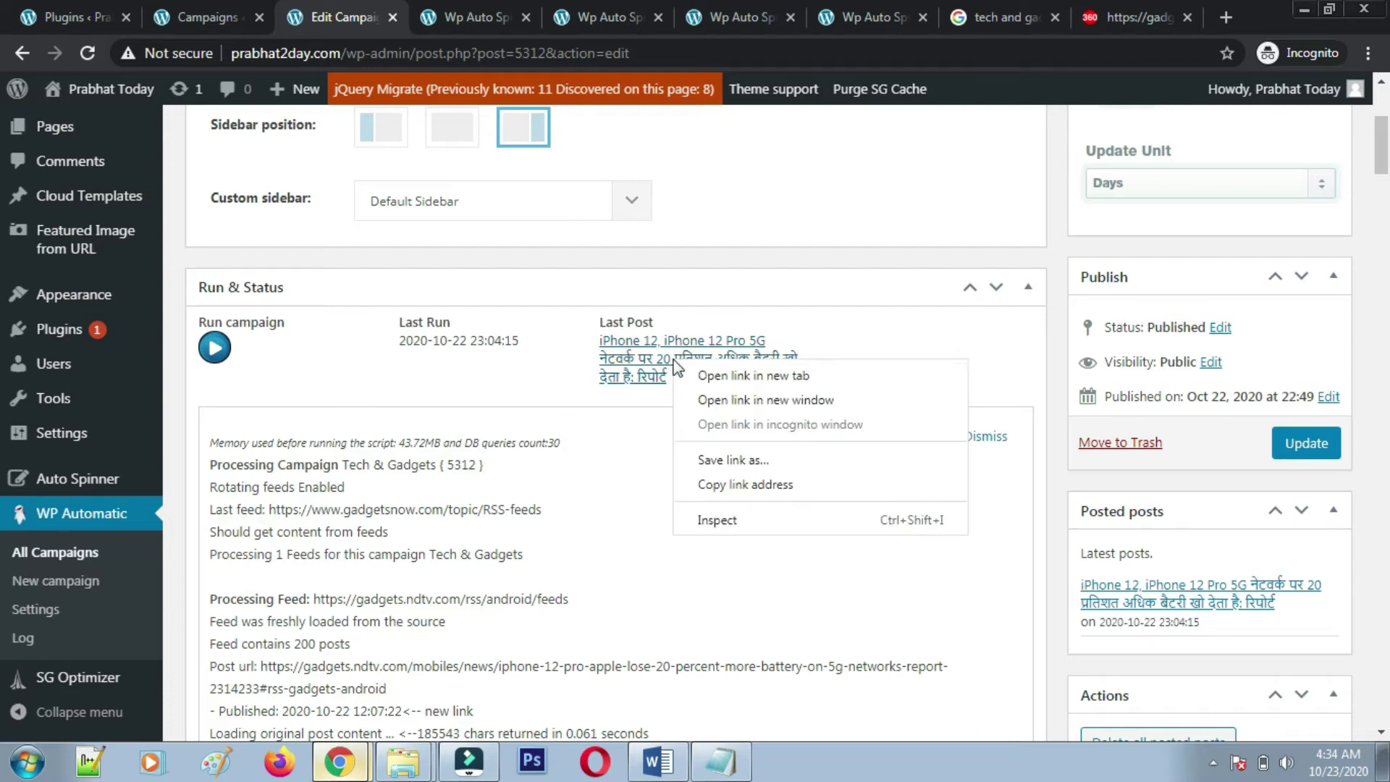
click(762, 377)
click(435, 16)
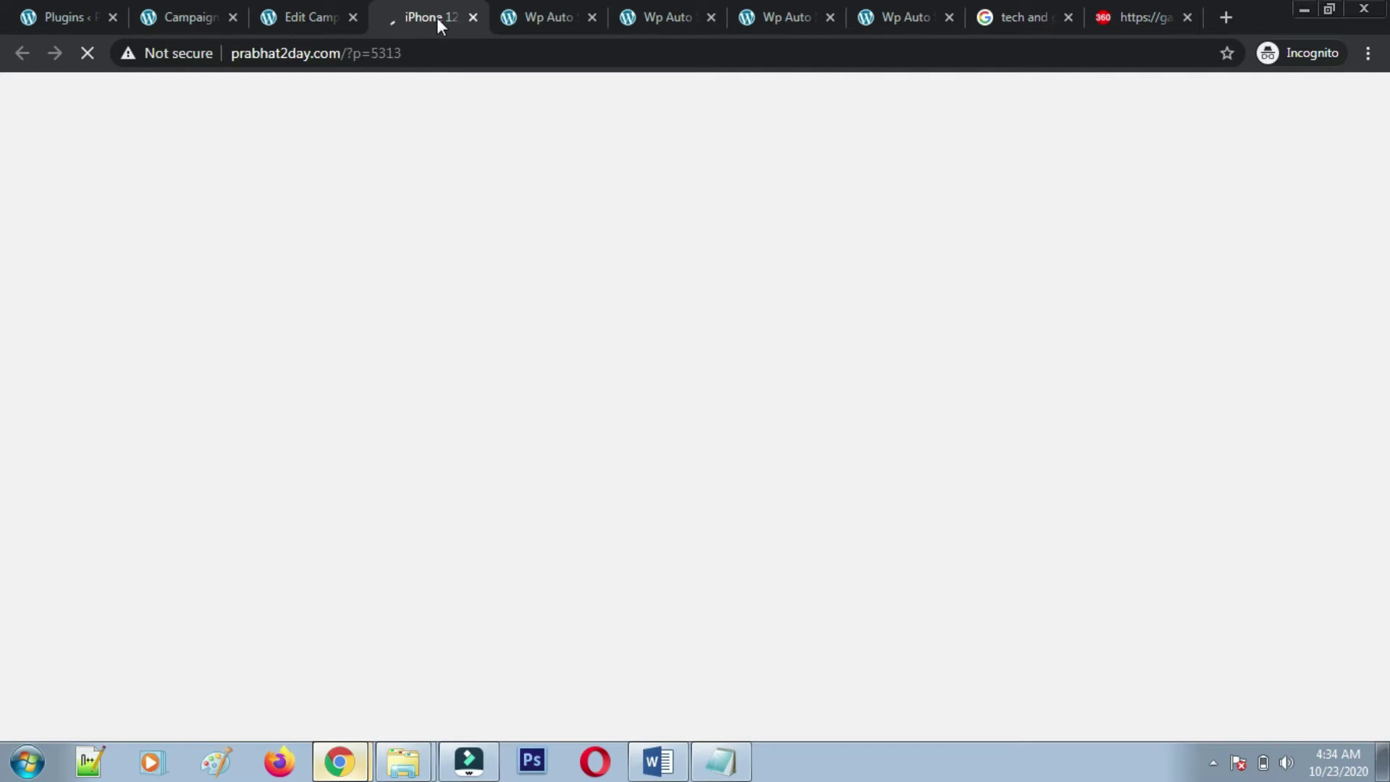
scroll(622, 469, down, 6)
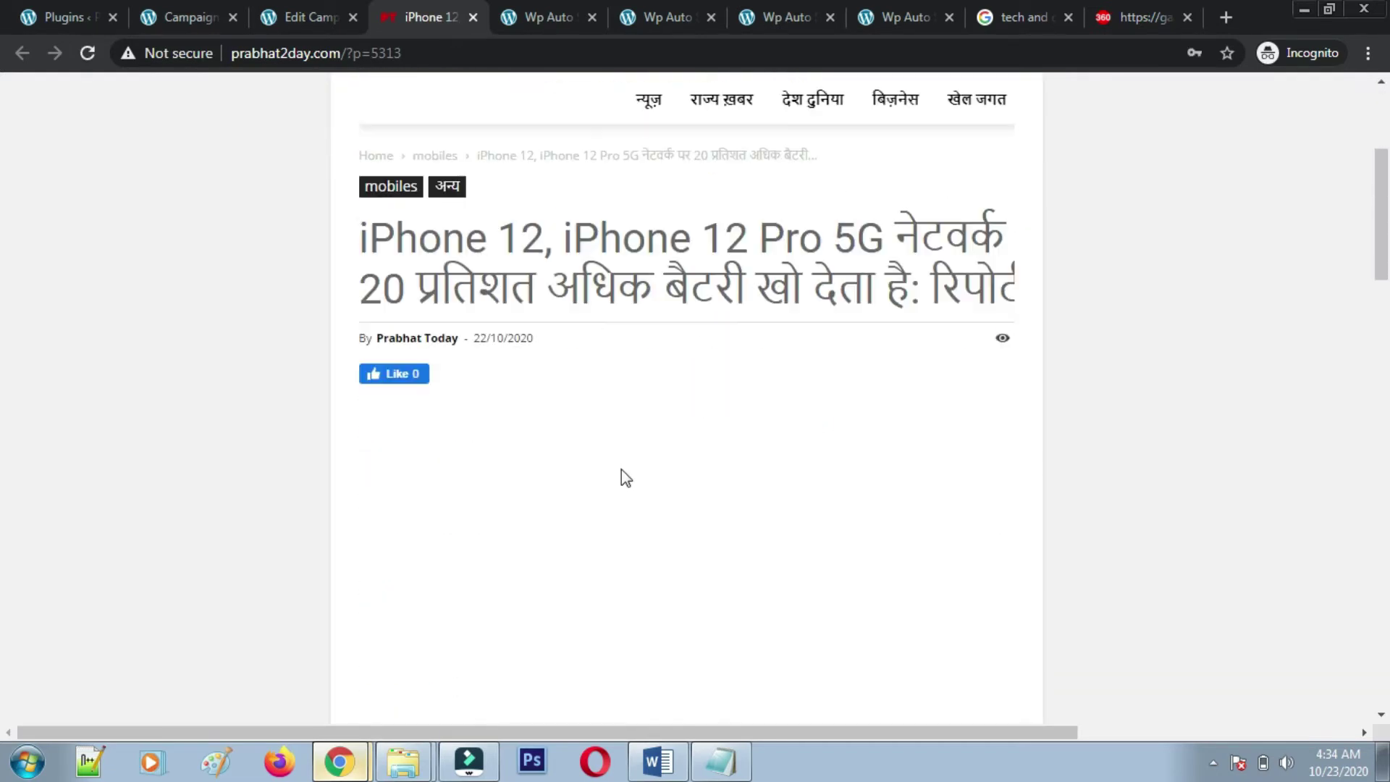
scroll(625, 466, down, 15)
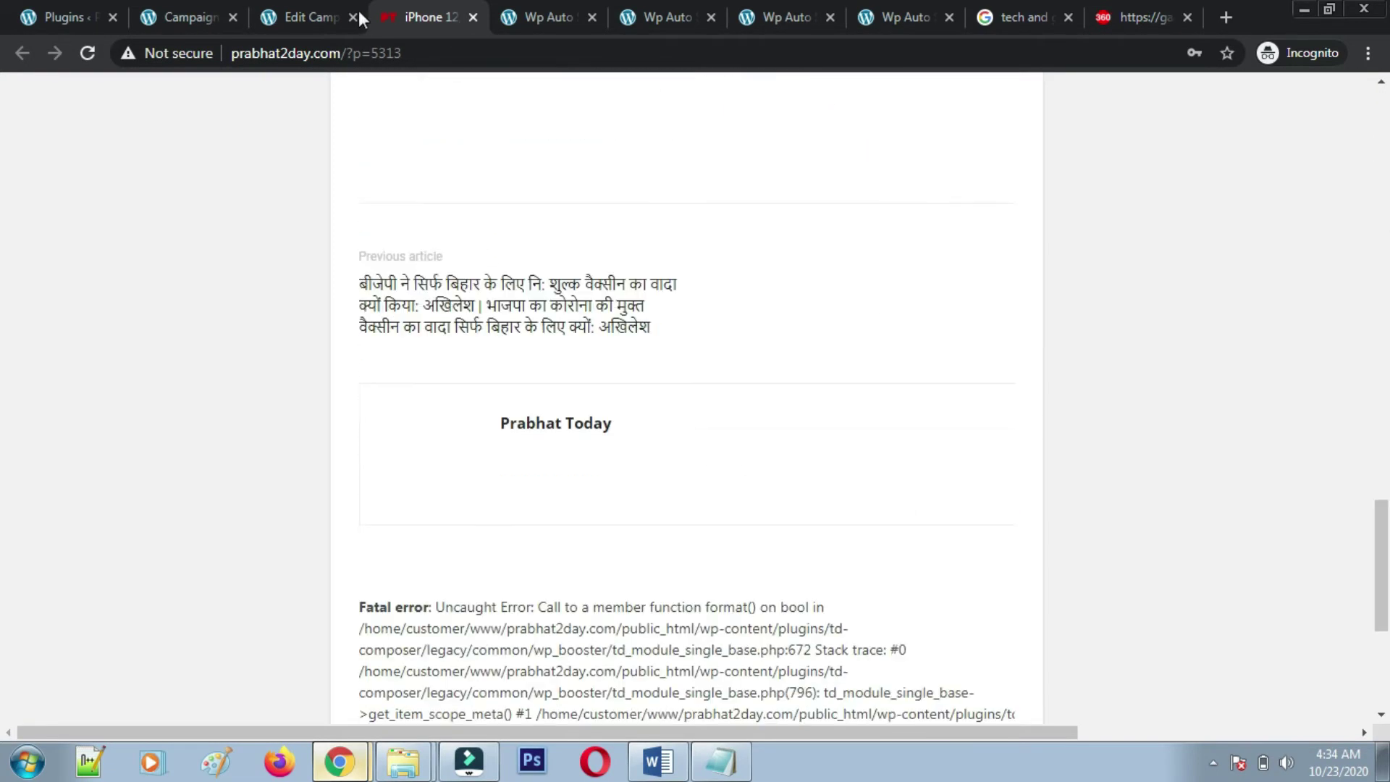
click(472, 17)
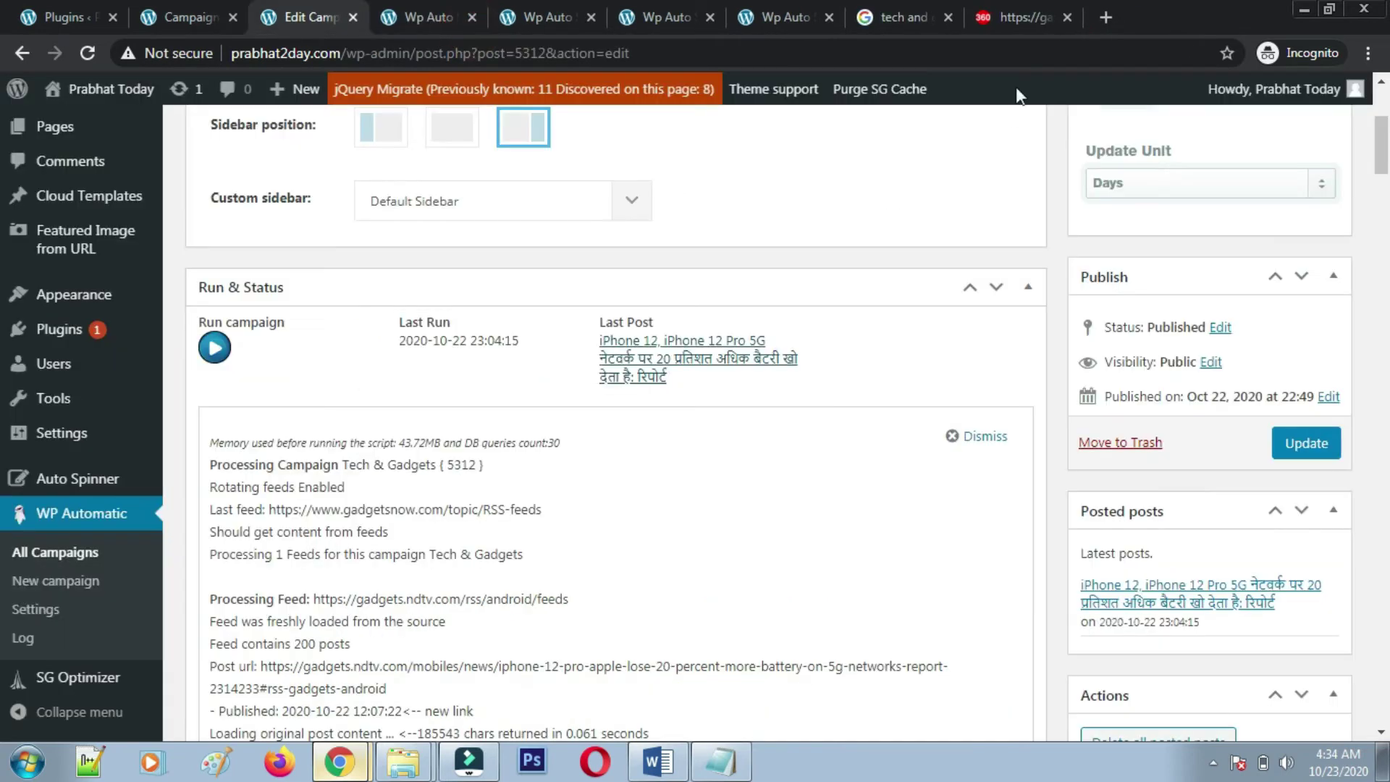
- Look over the items in the NDTV Android feed and return to the campaigns list
click(1124, 3)
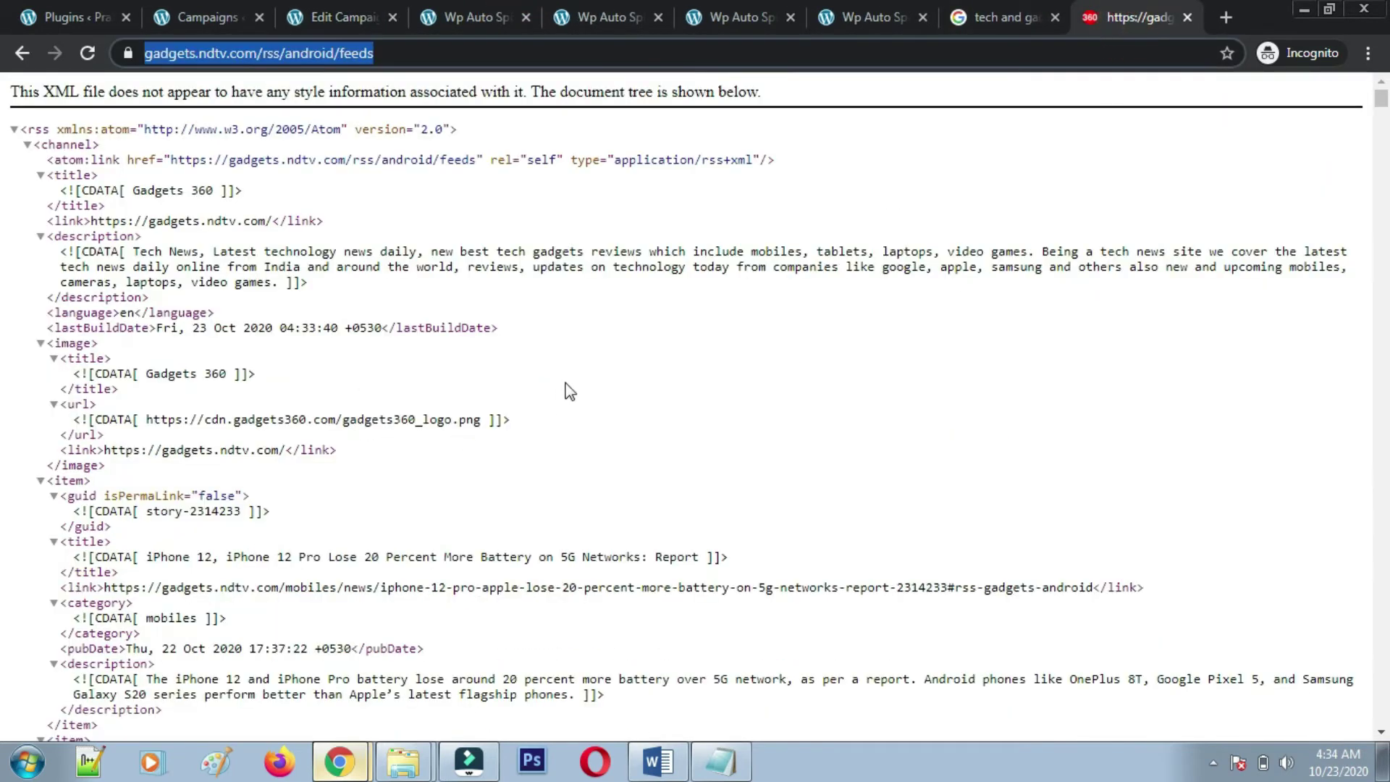
scroll(568, 386, down, 8)
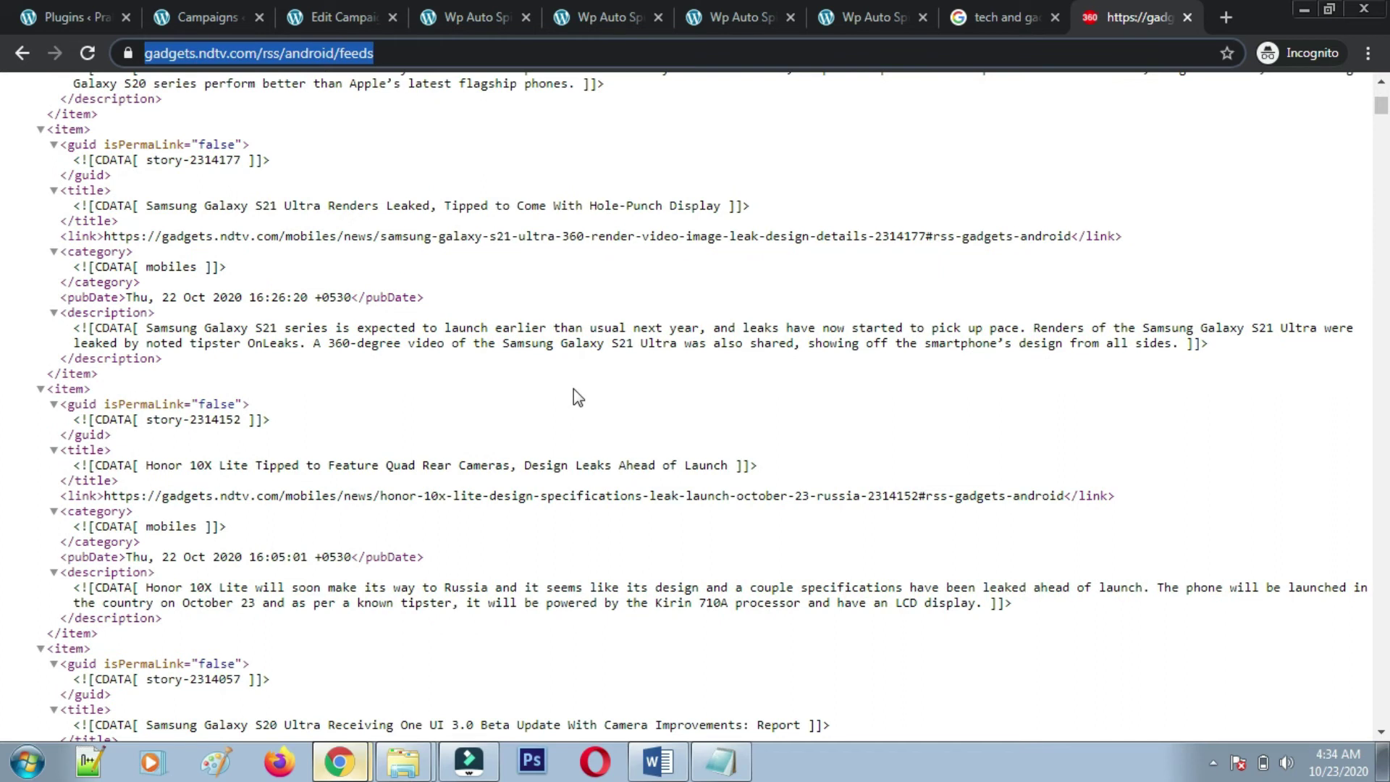
click(206, 17)
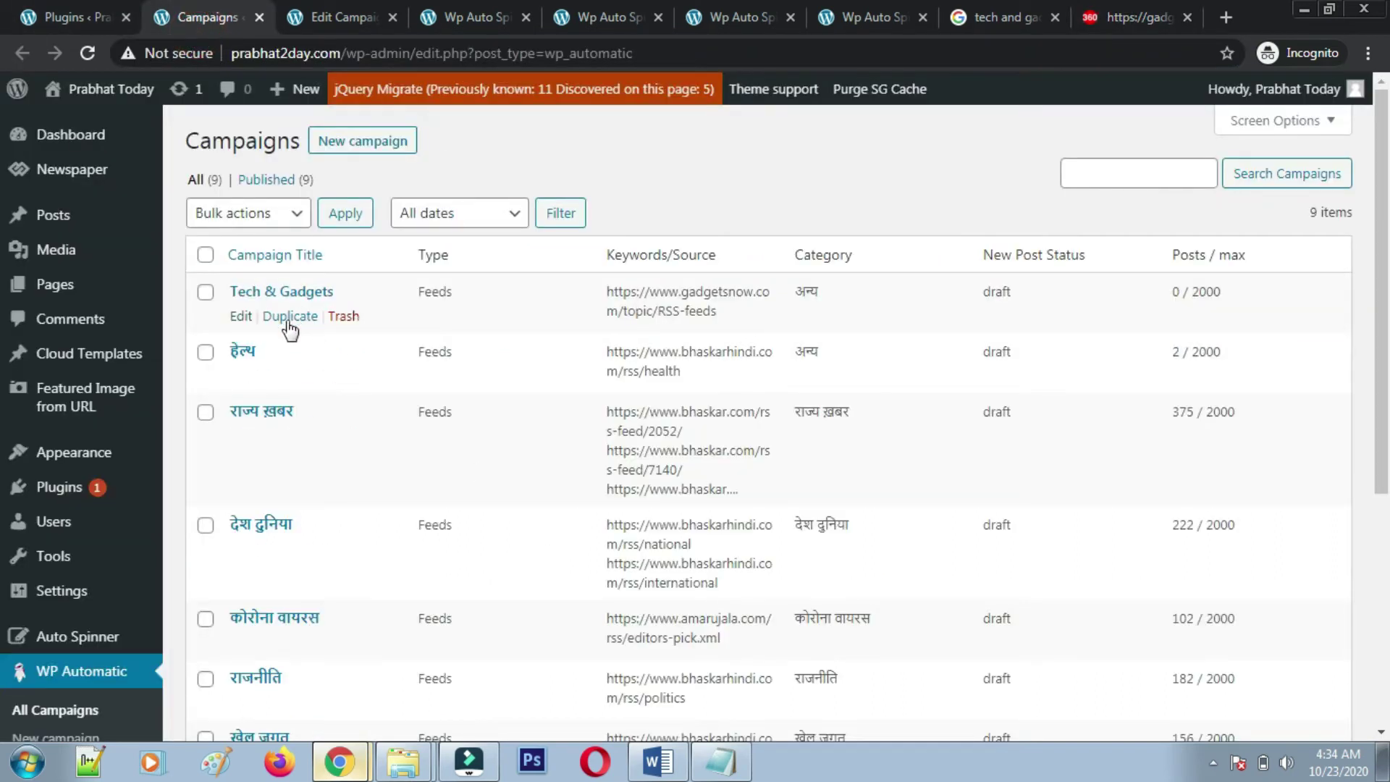
- Set the Tech & Gadgets campaign to post to the Tech & Gadgets category
click(341, 17)
scroll(480, 536, down, 9)
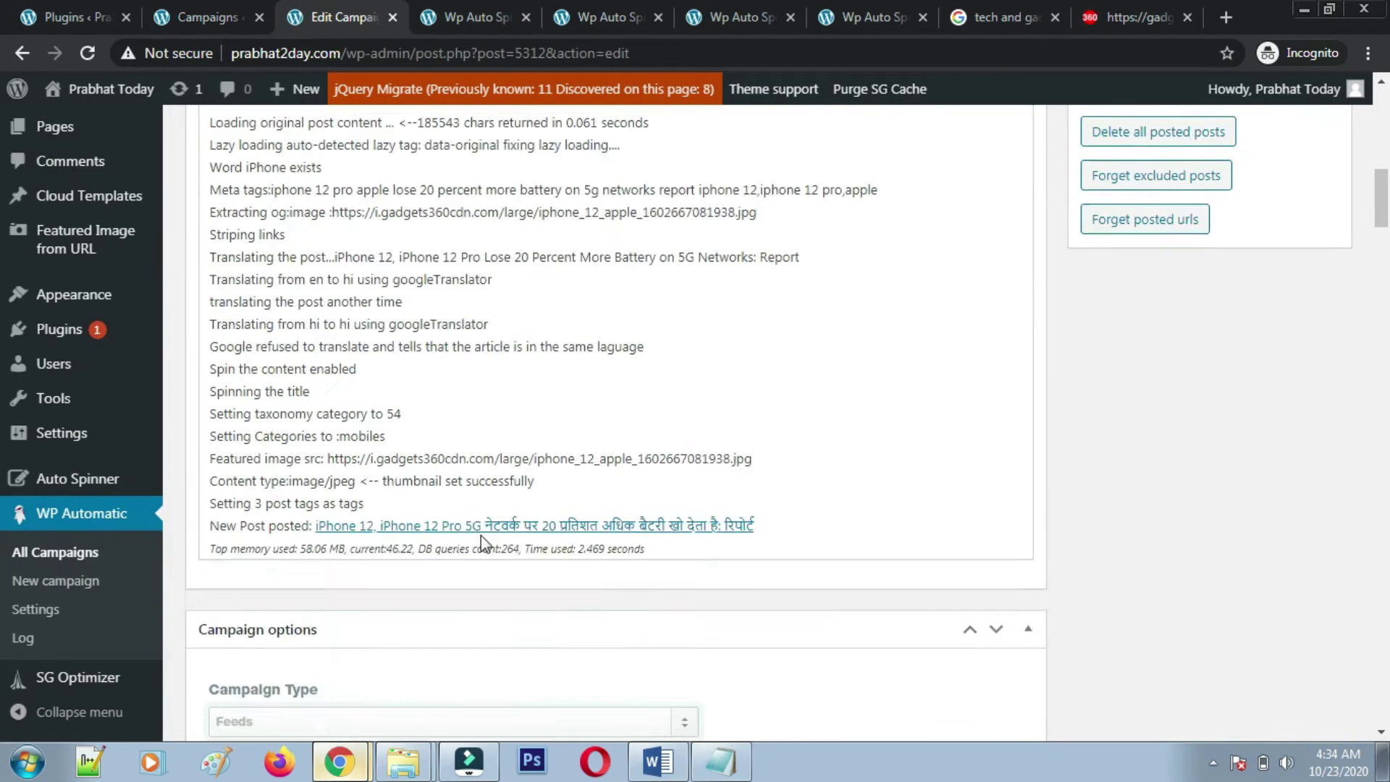
scroll(481, 536, down, 20)
scroll(494, 553, down, 8)
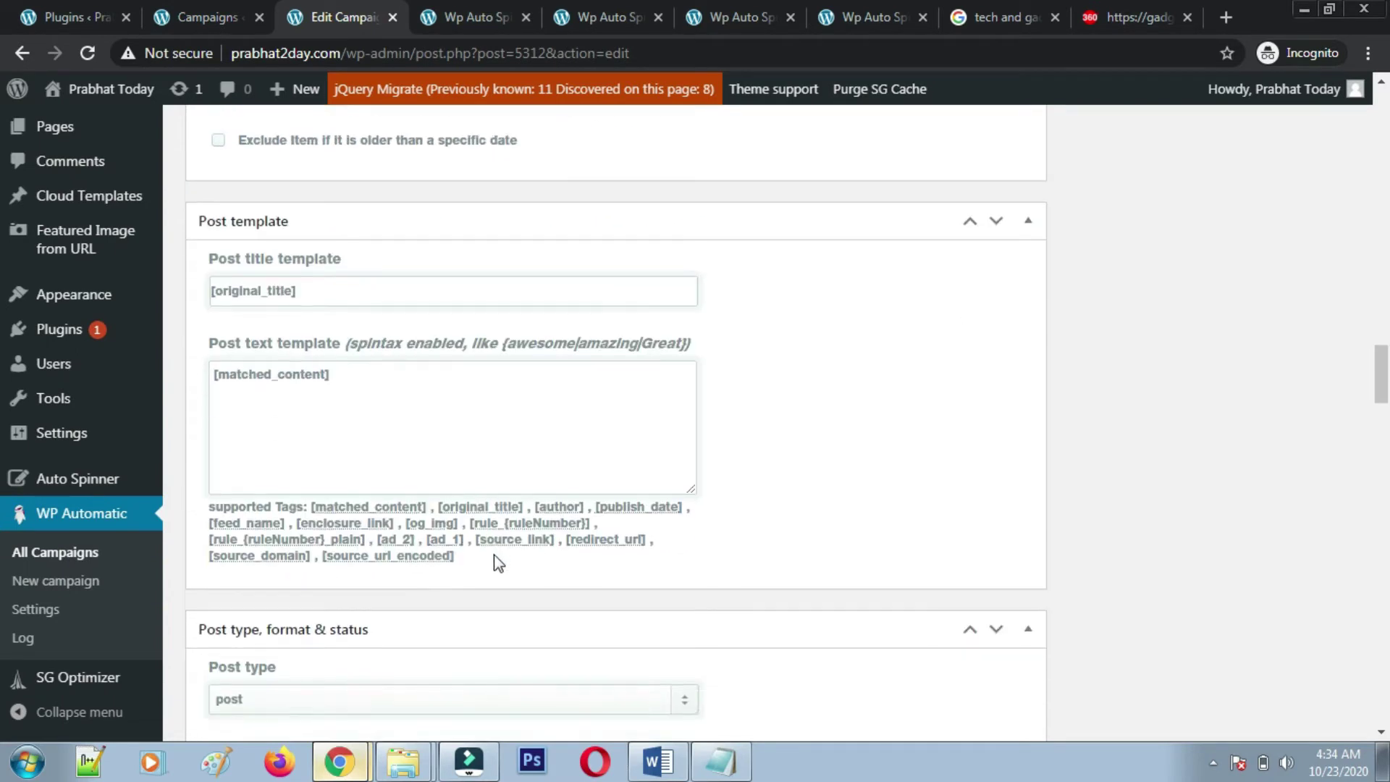
scroll(495, 557, down, 10)
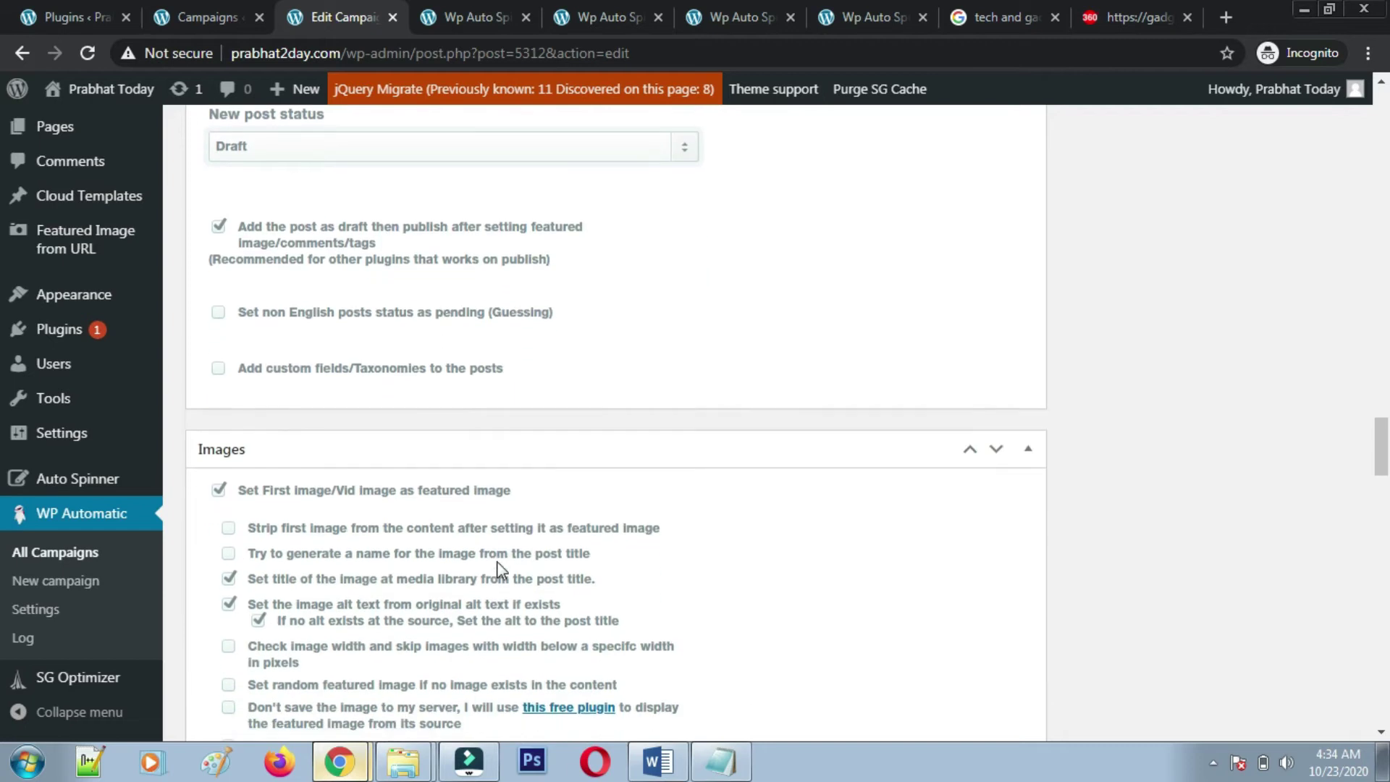
scroll(496, 562, down, 3)
scroll(499, 562, down, 8)
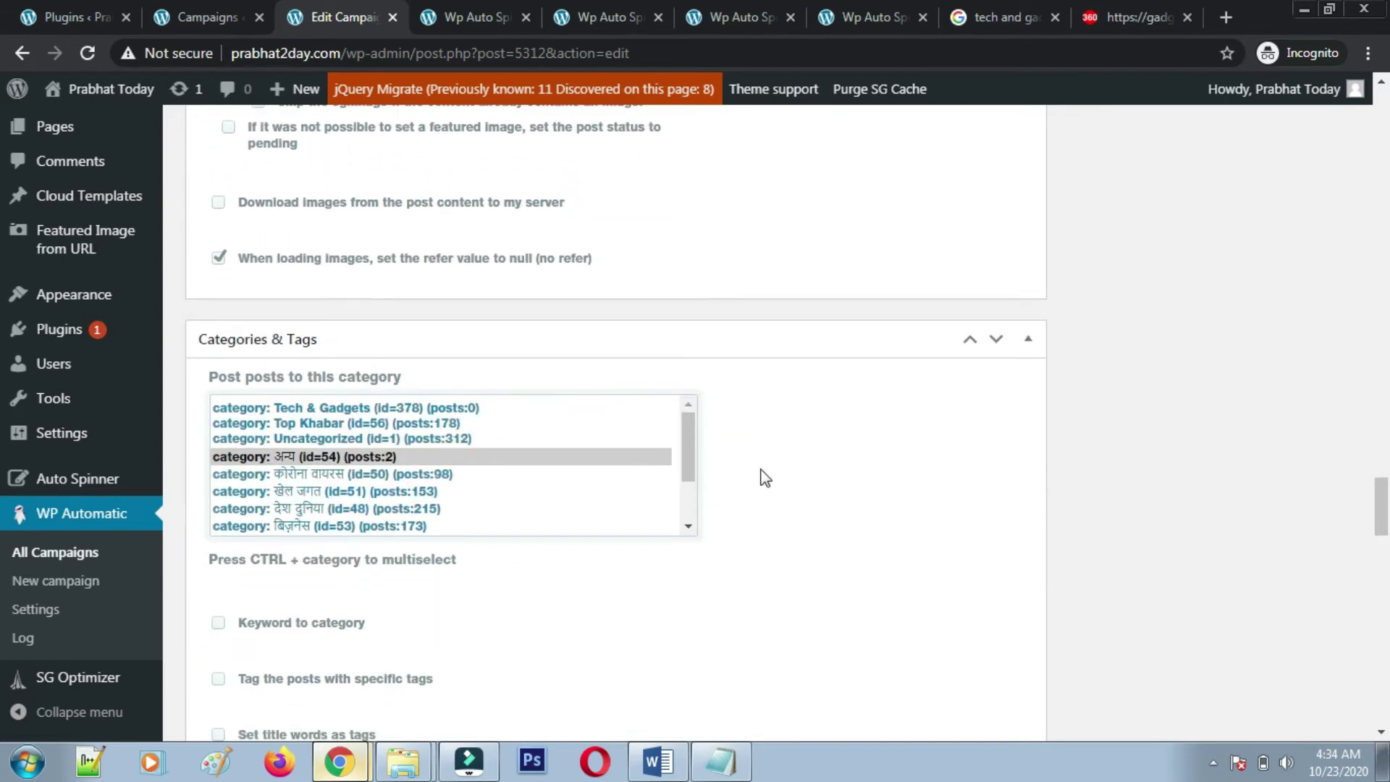
click(689, 449)
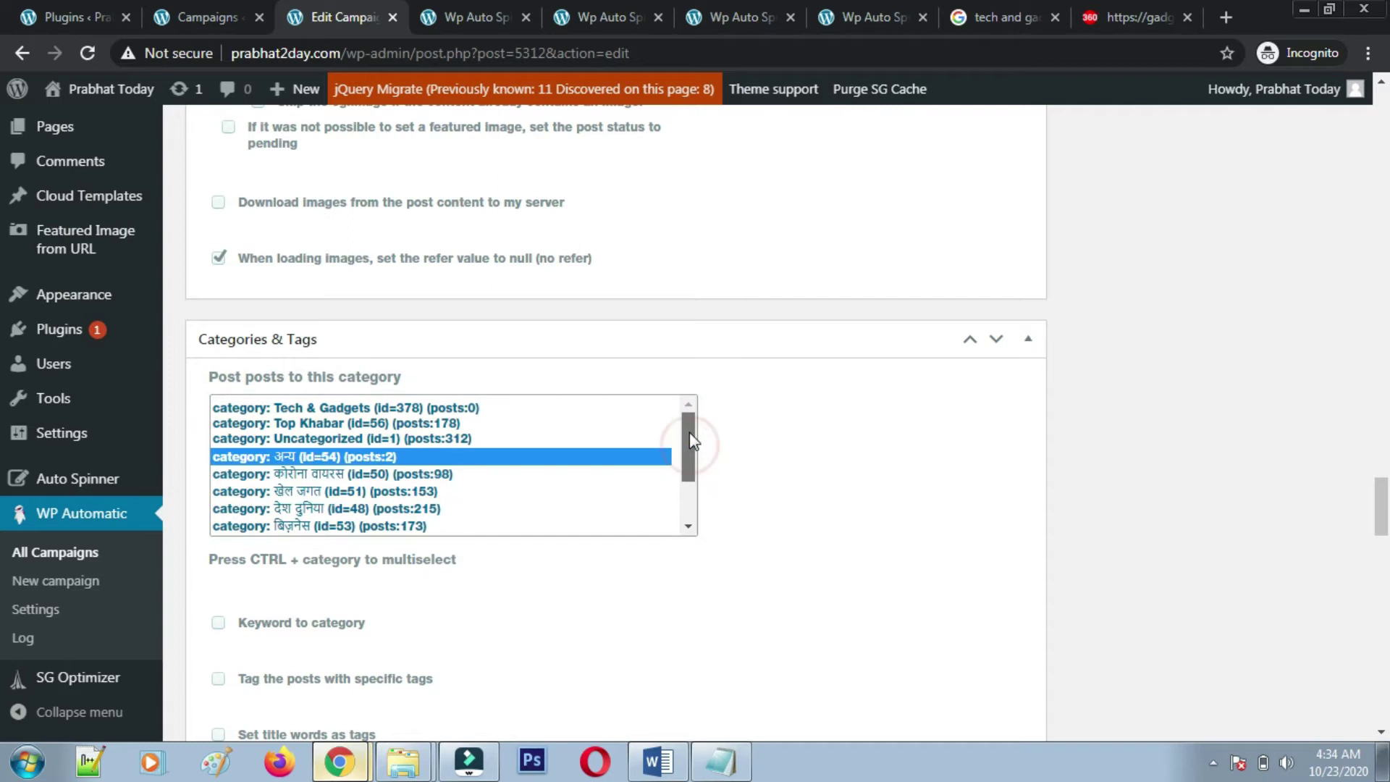
click(366, 407)
- Review the campaign's rewriting and translation settings, and compare them with the language of the NDTV Android feed
scroll(725, 543, down, 12)
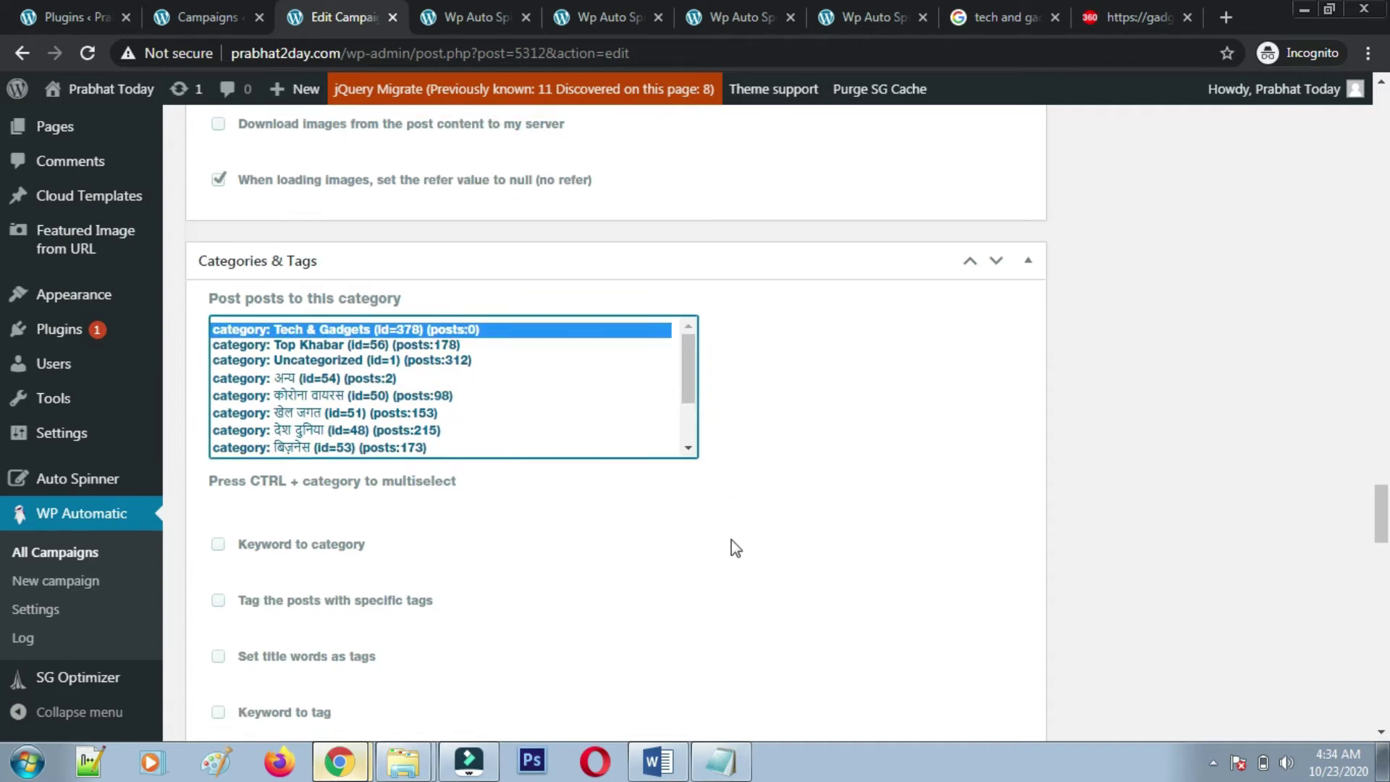
scroll(733, 544, down, 6)
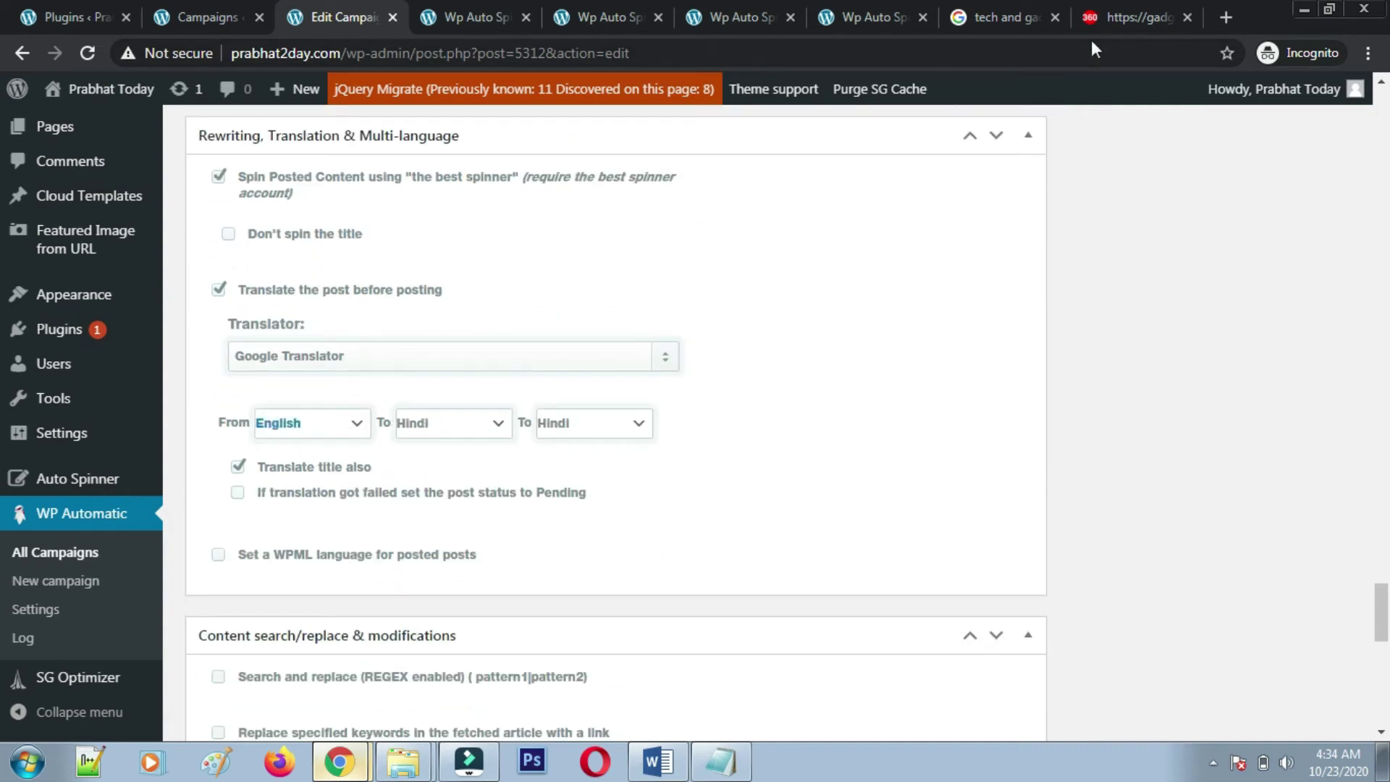
click(1108, 17)
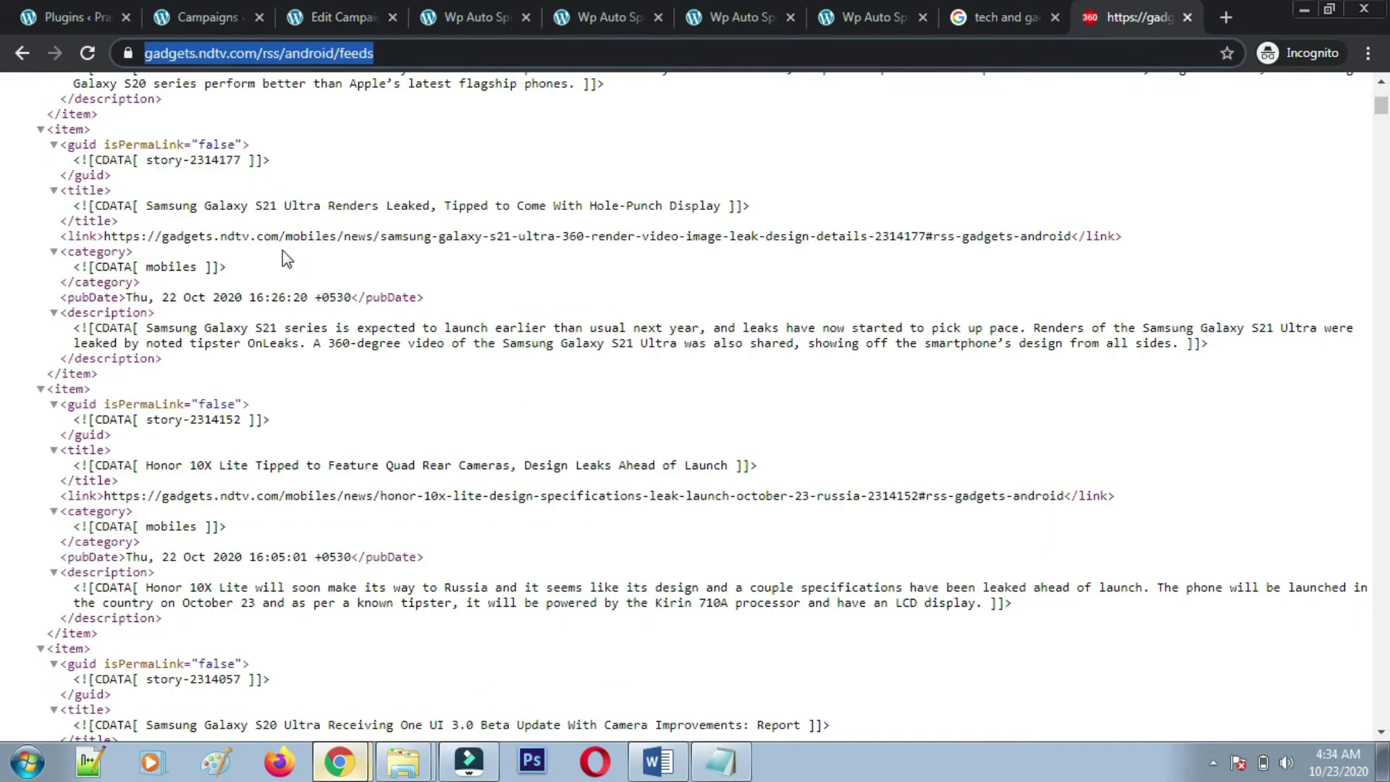
scroll(282, 250, up, 8)
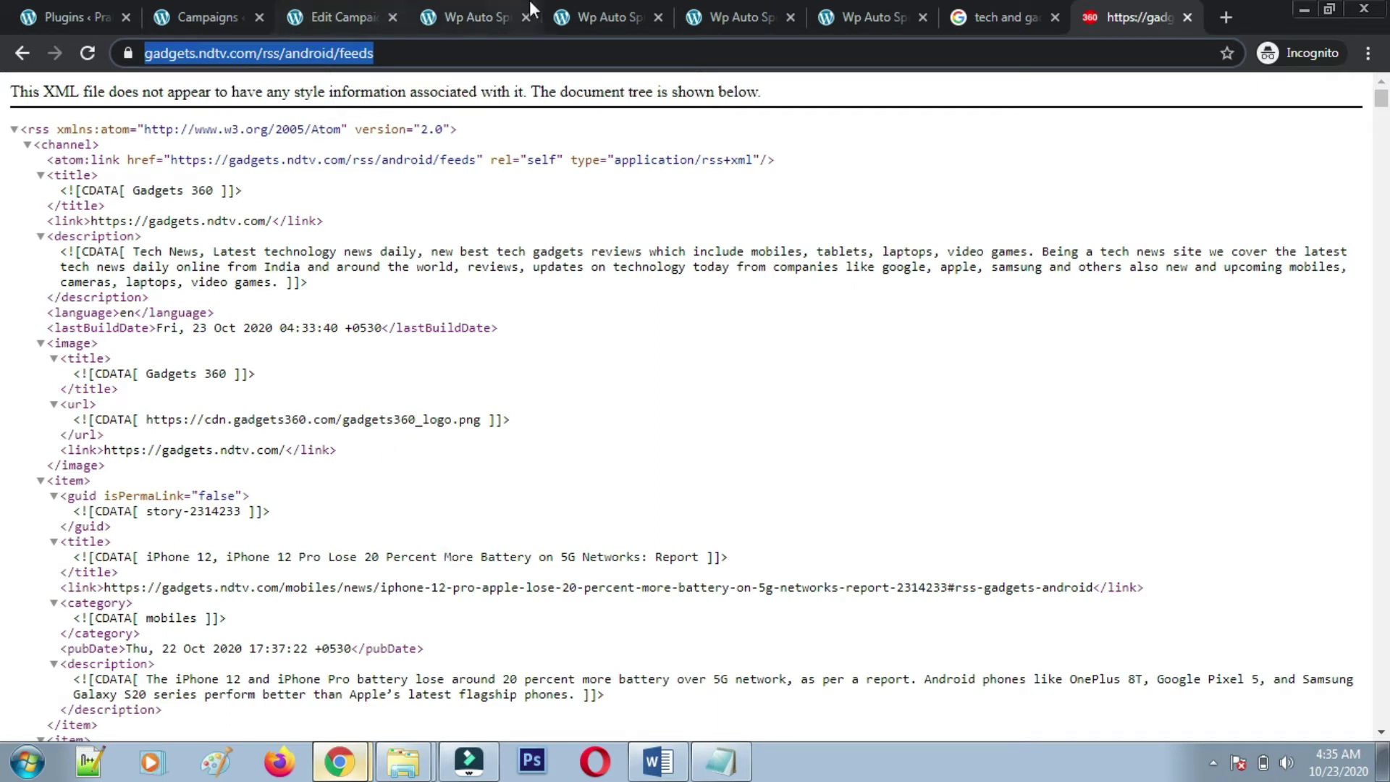
- Save the Tech & Gadgets campaign with its new posting category
click(353, 9)
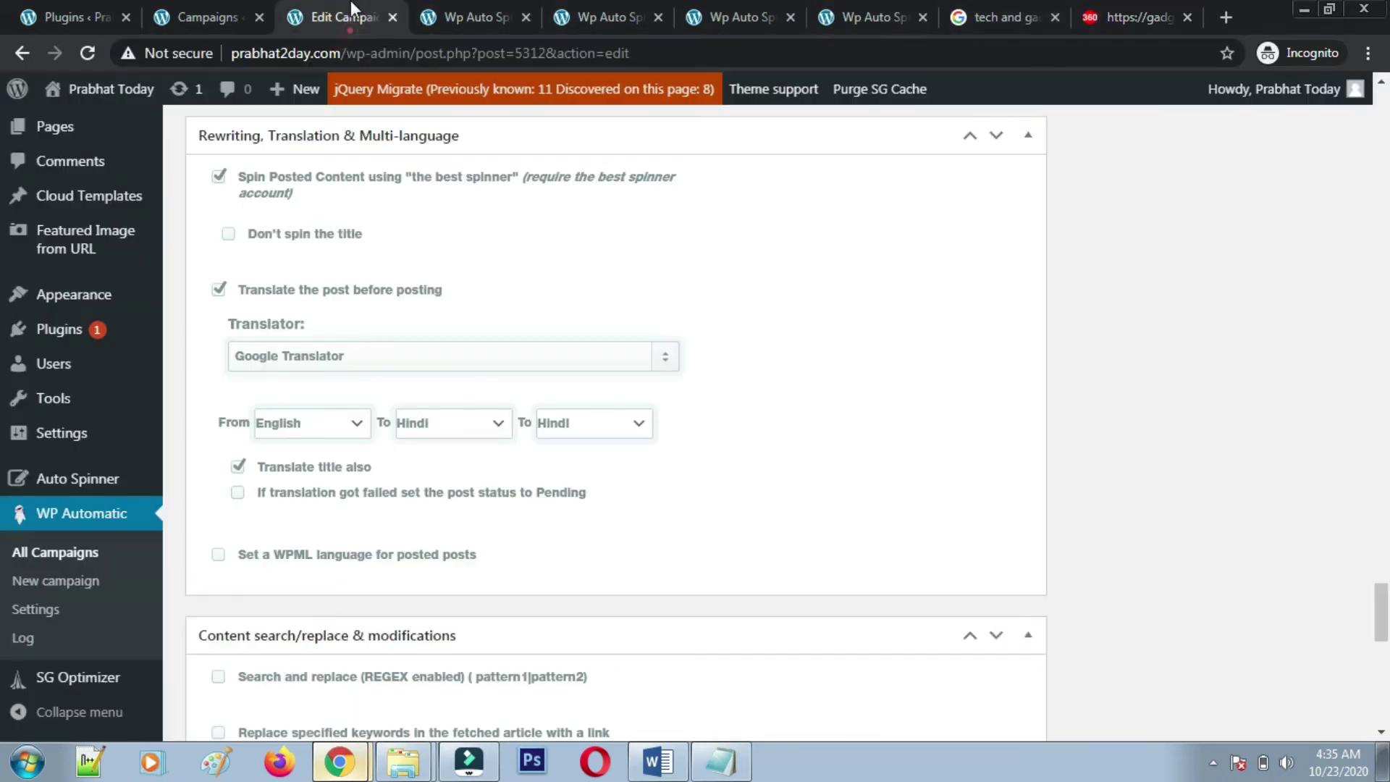
scroll(540, 447, up, 18)
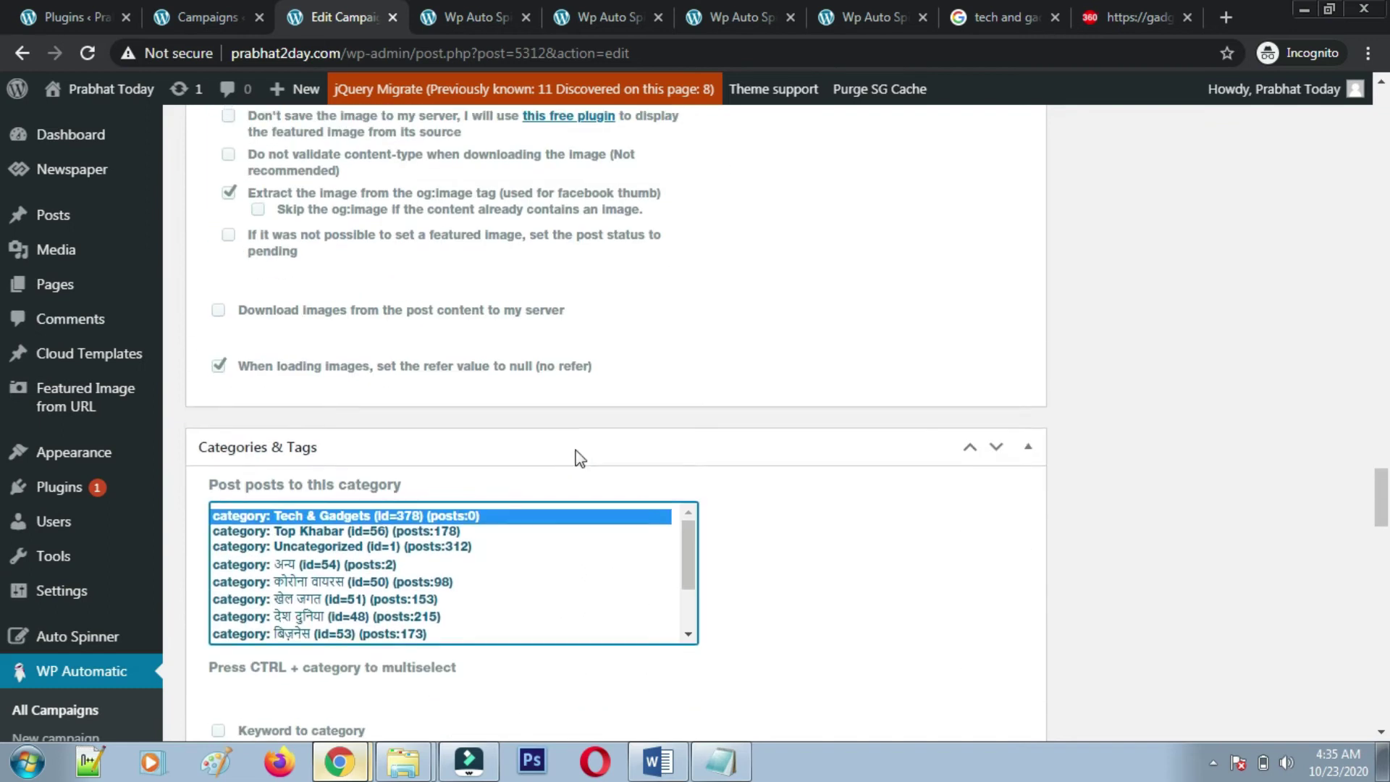
scroll(579, 458, up, 15)
scroll(735, 480, up, 15)
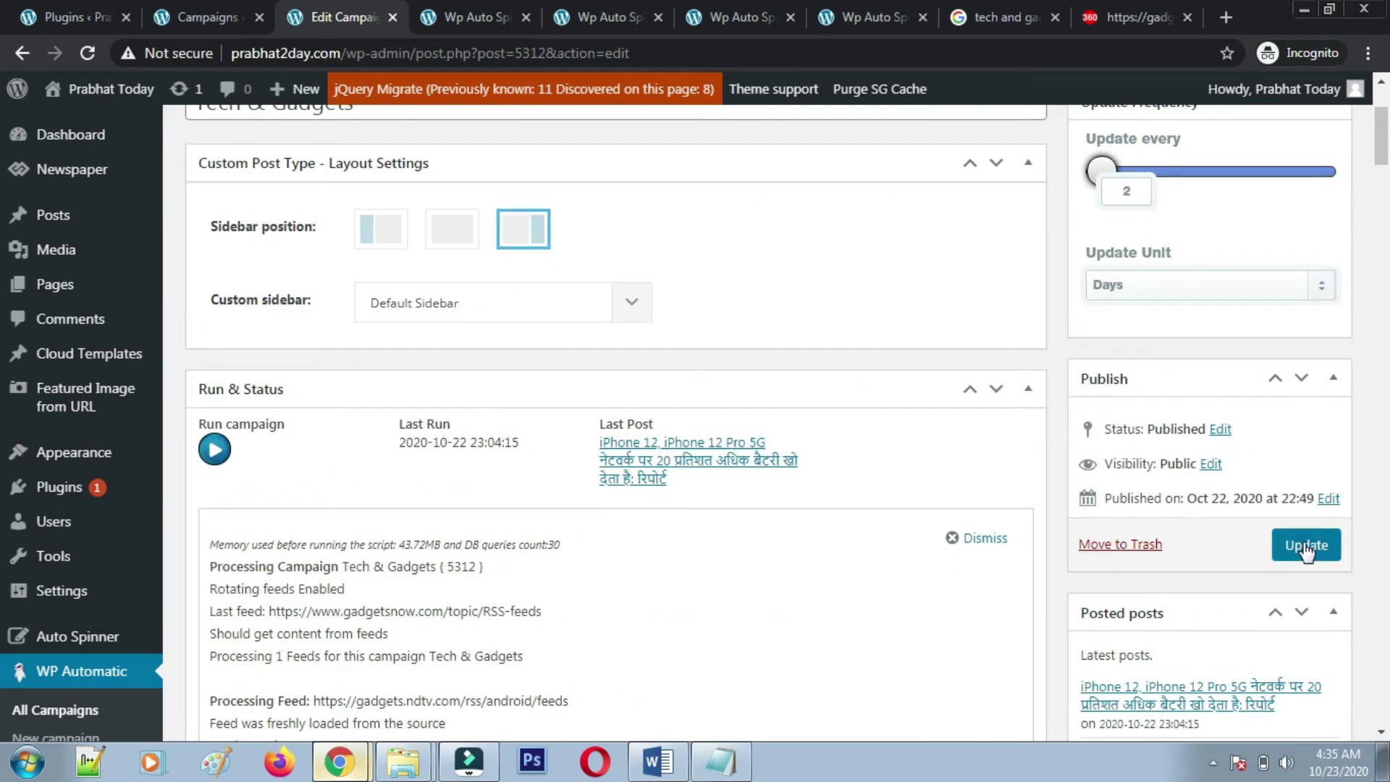
right_click(681, 459)
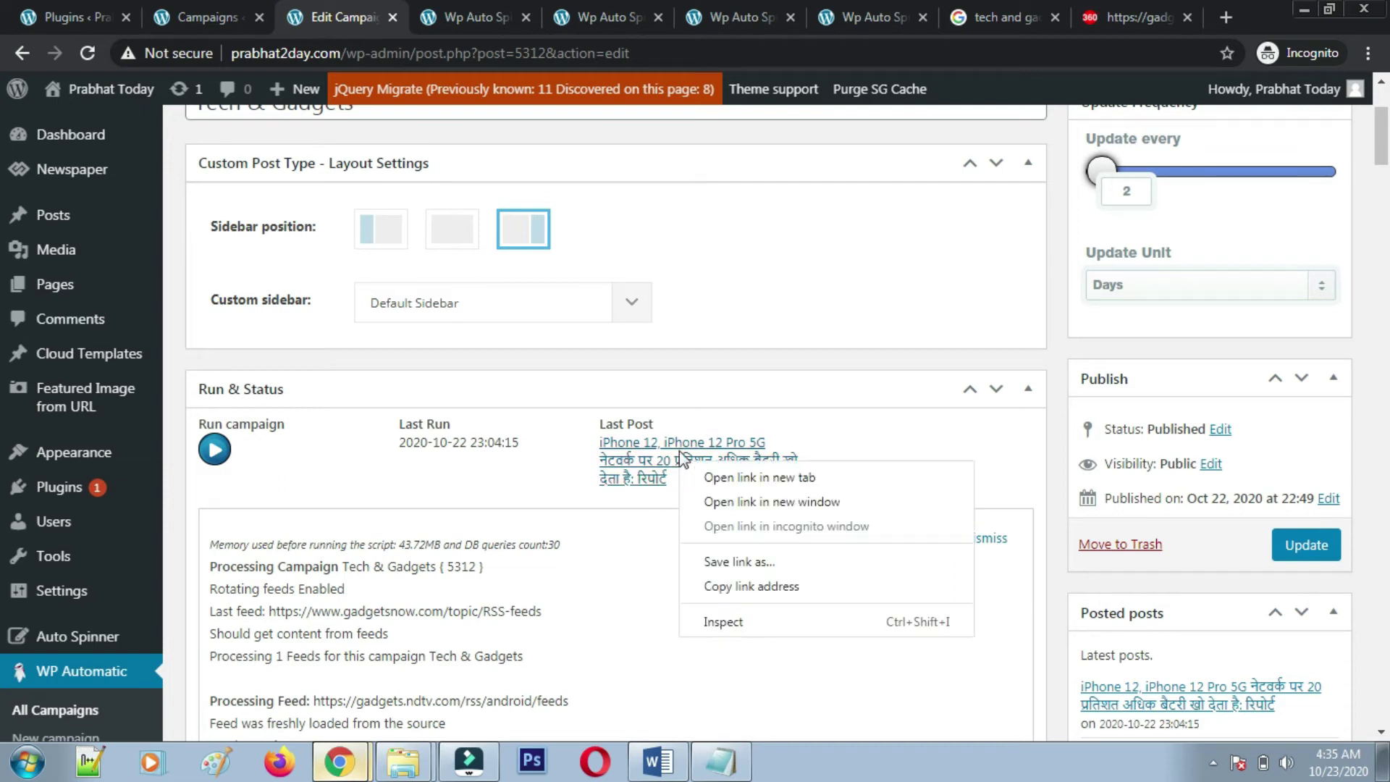
click(846, 404)
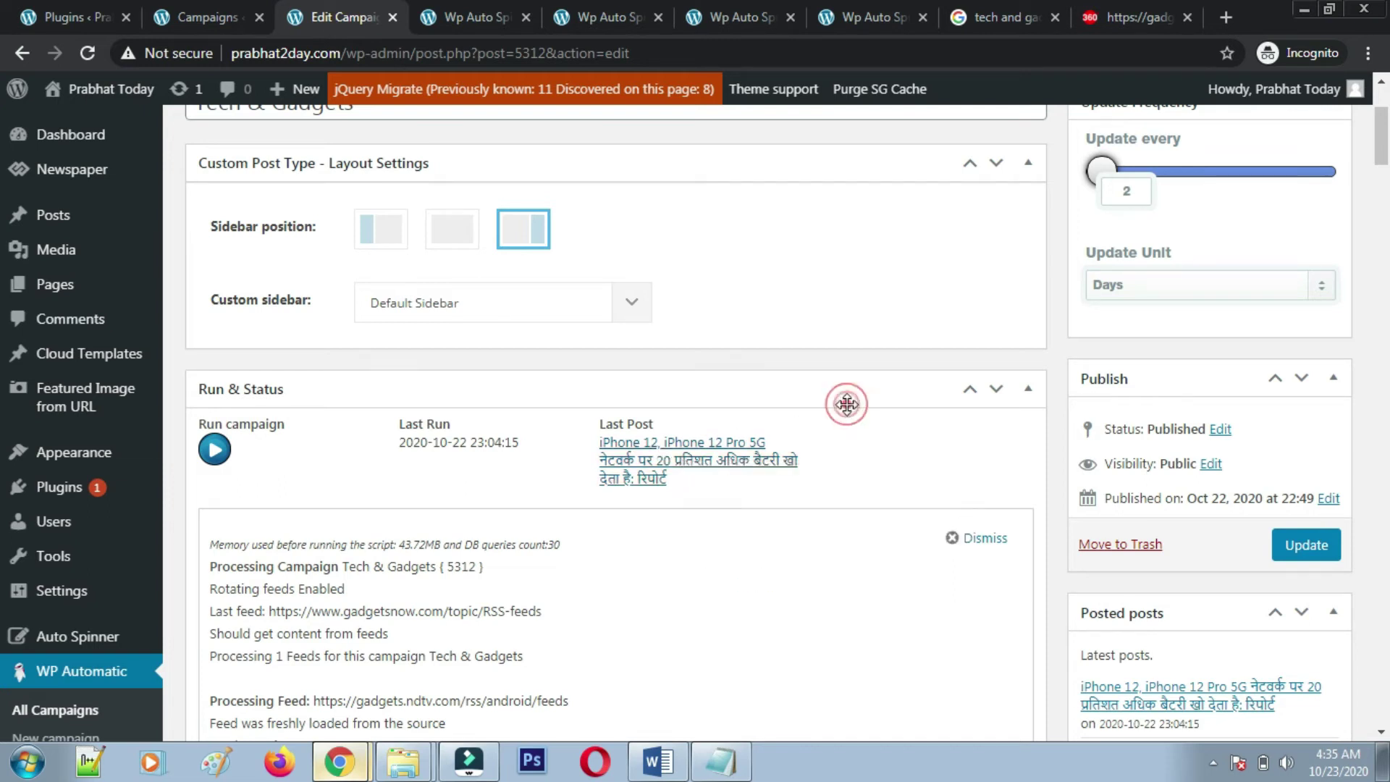
click(845, 404)
click(1308, 548)
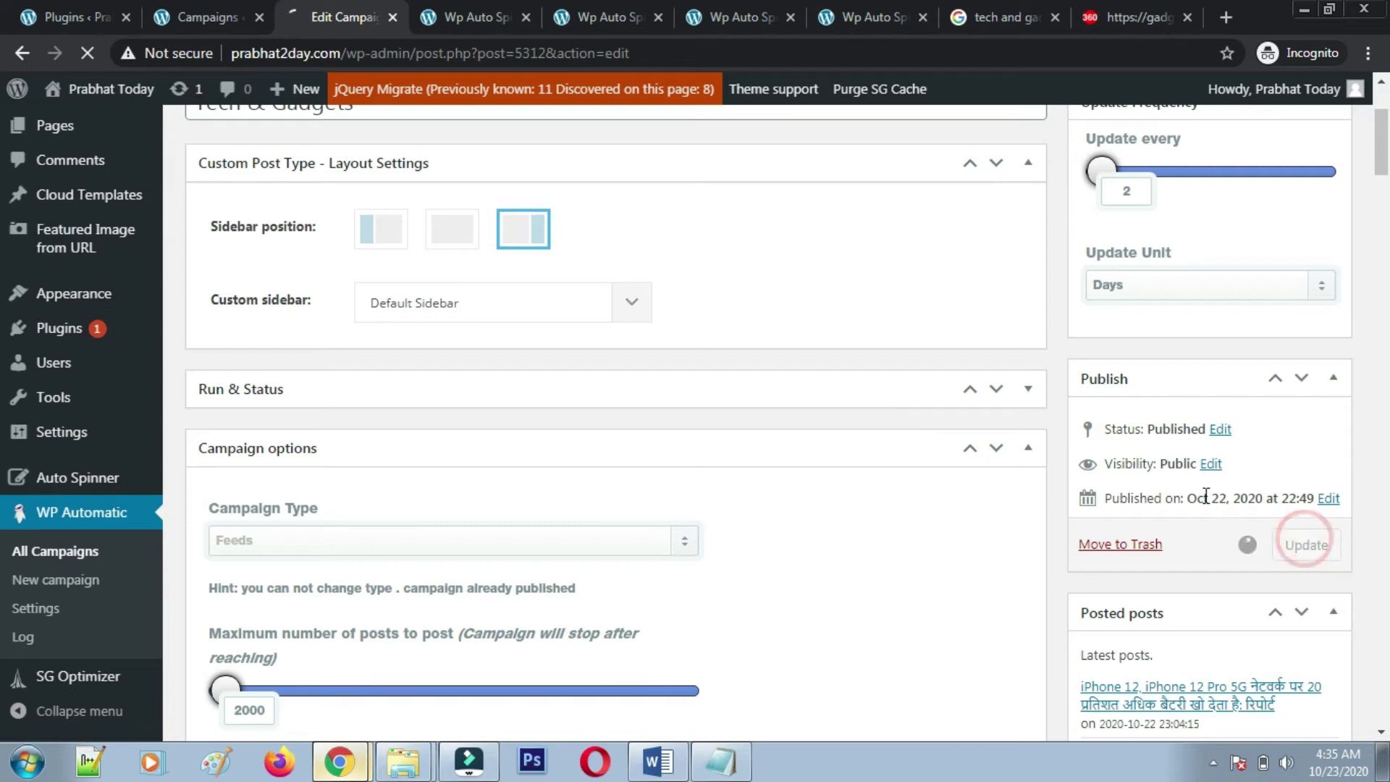
- Expand the Run & Status section of the Tech & Gadgets campaign
click(1018, 385)
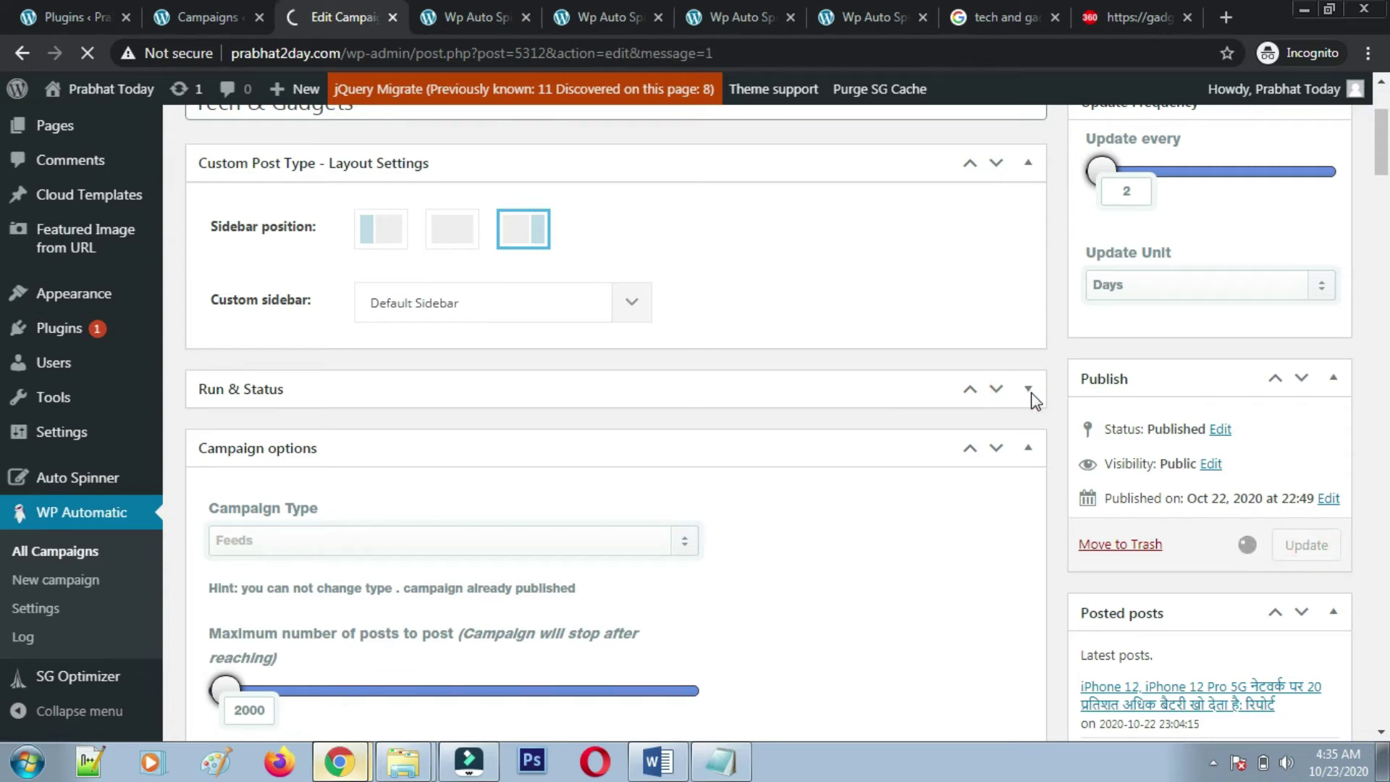
scroll(898, 498, down, 4)
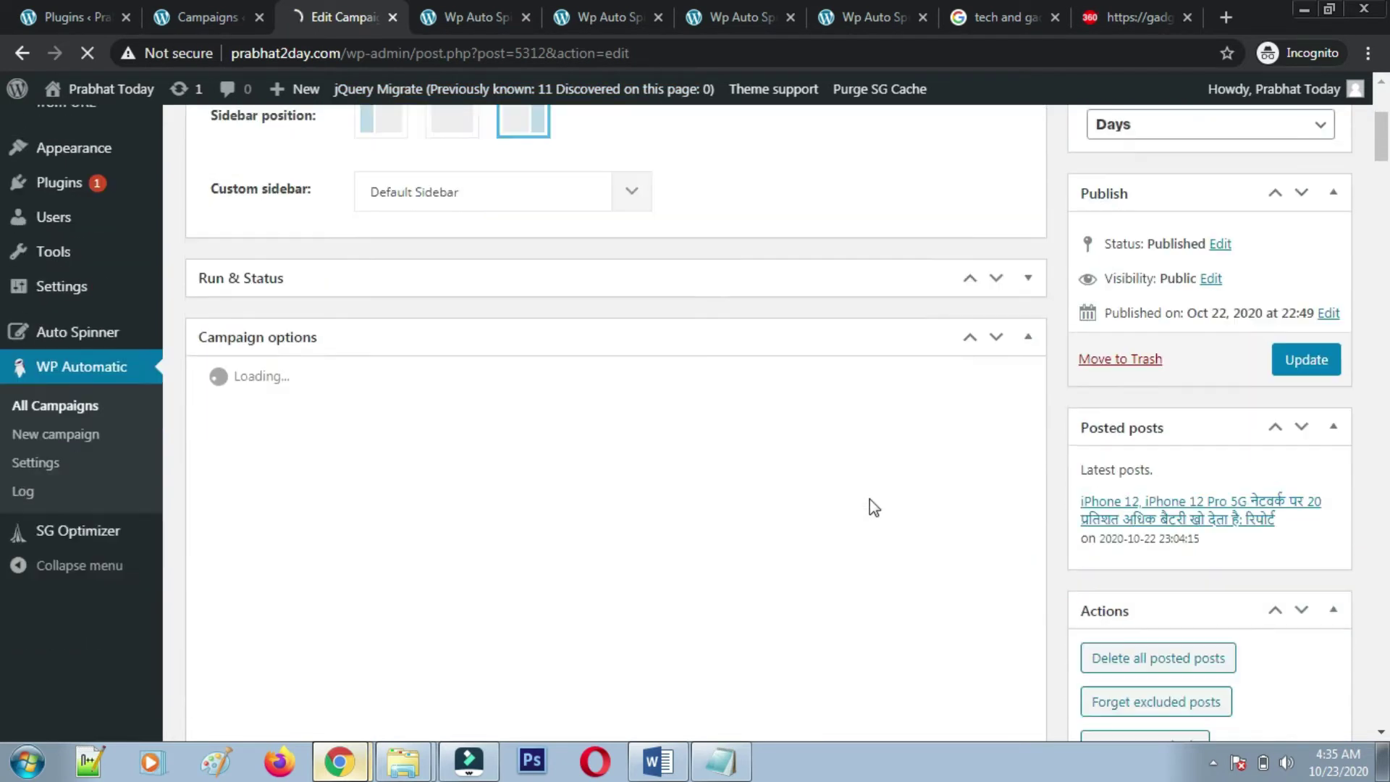
click(1029, 279)
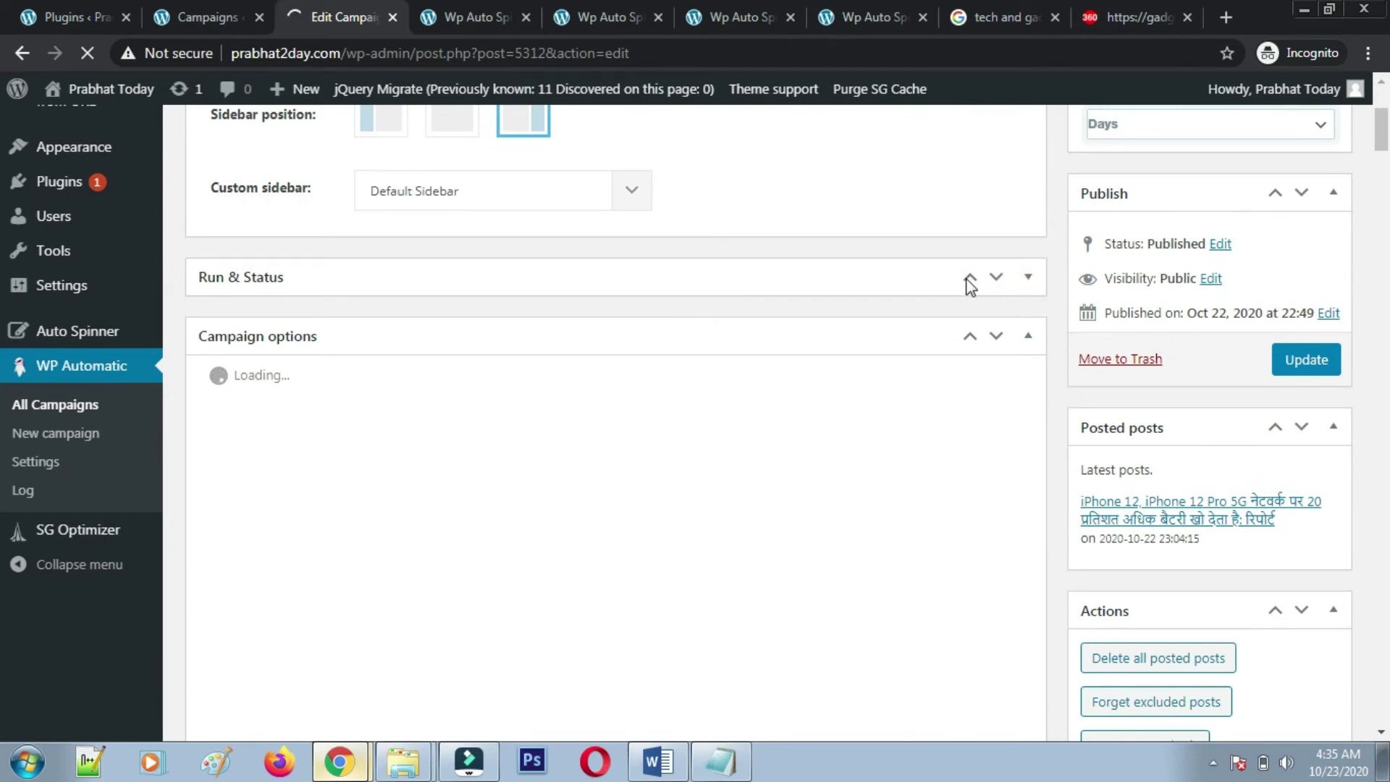
click(1028, 286)
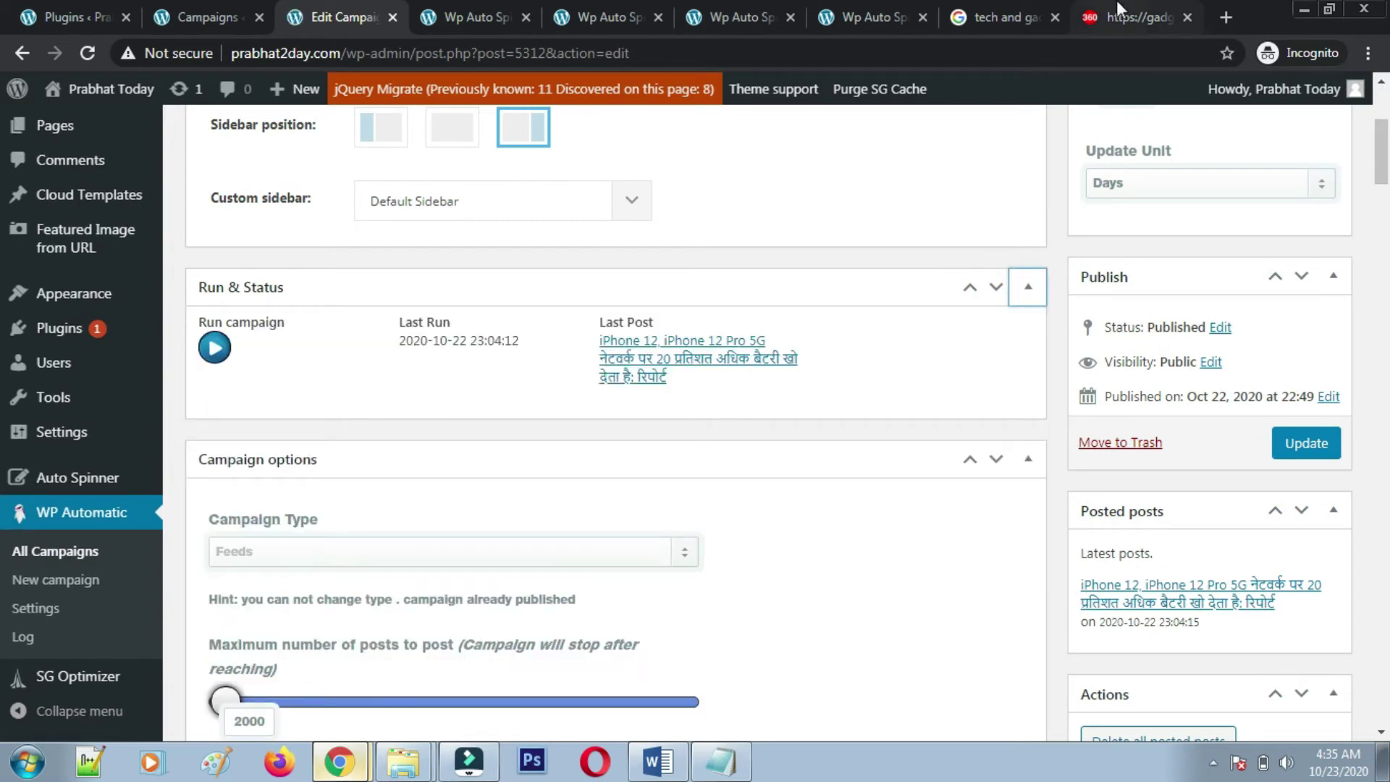
- Check the first item's title in the NDTV Android feed and return to the Tech & Gadgets campaign
click(1130, 17)
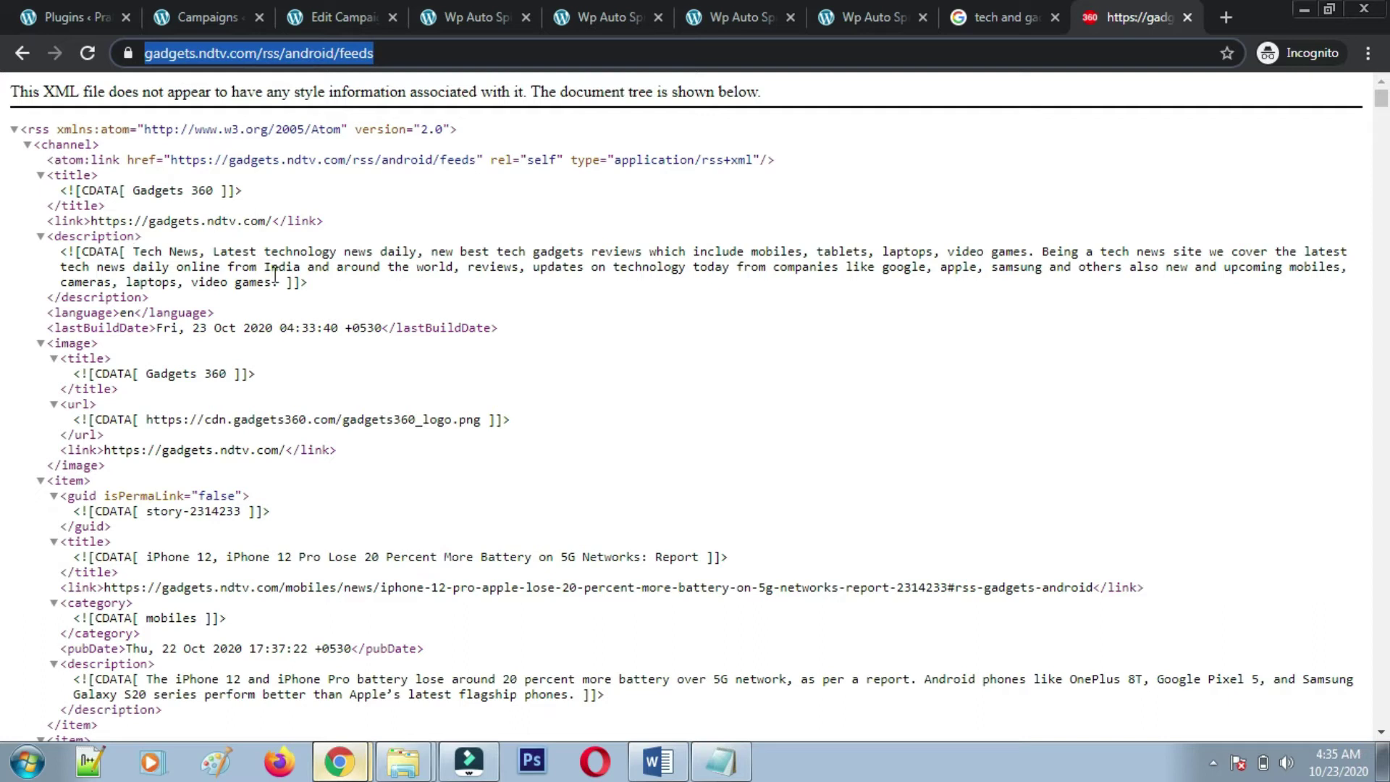
click(54, 543)
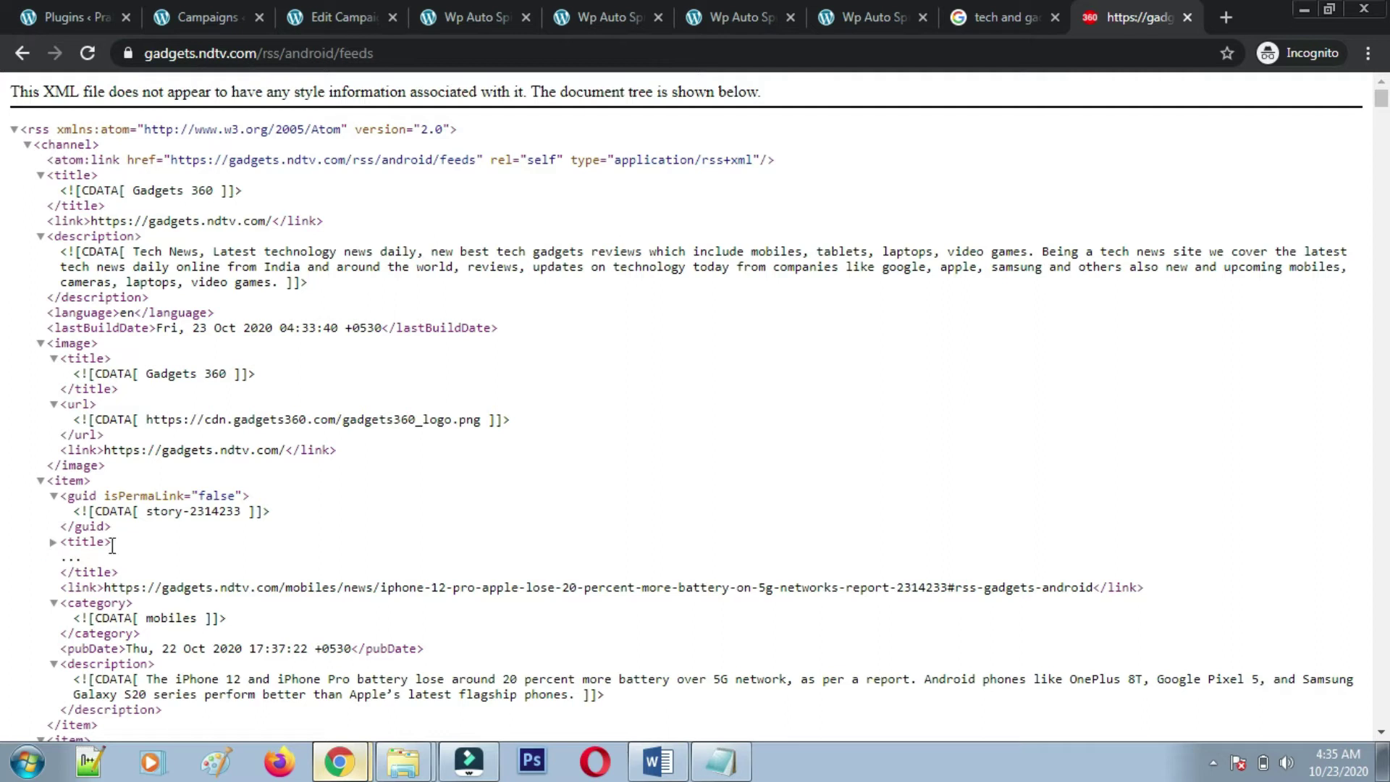
click(54, 543)
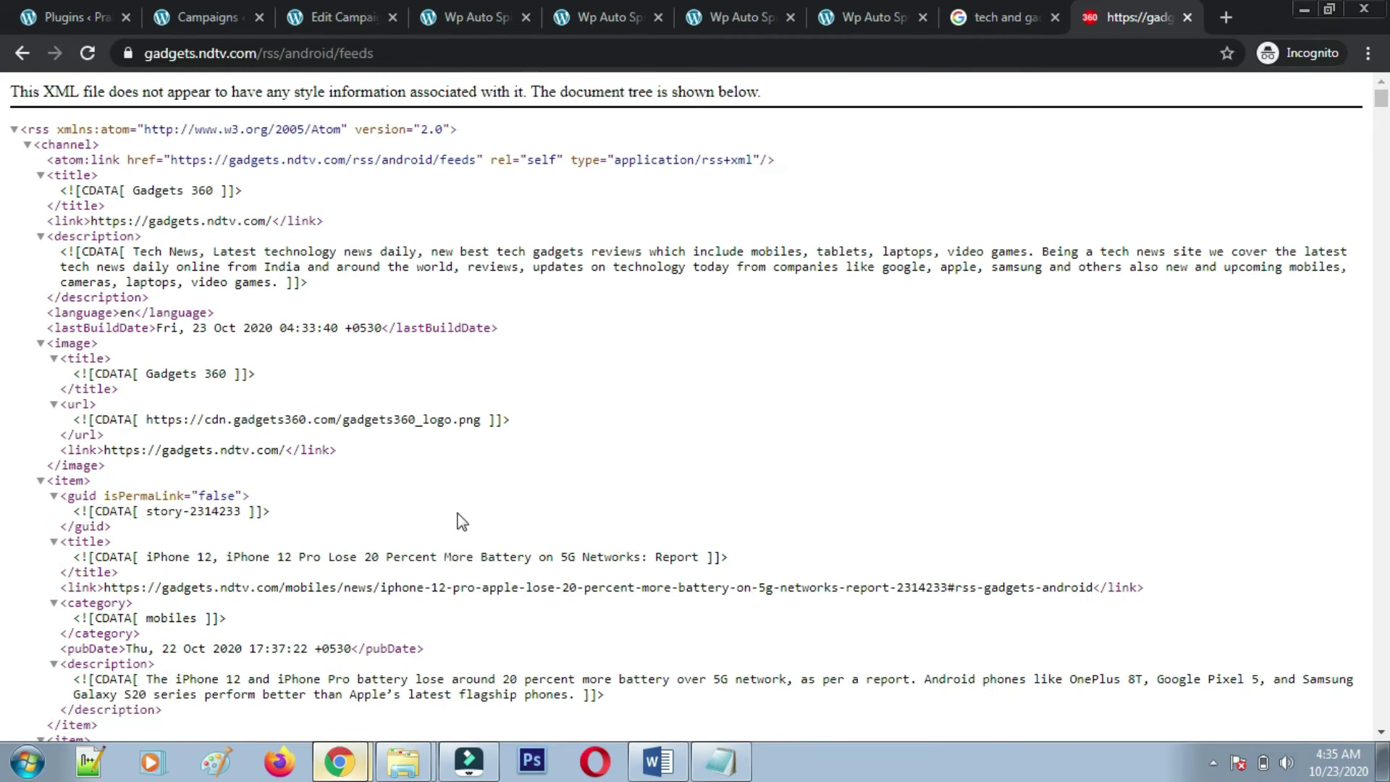
click(304, 6)
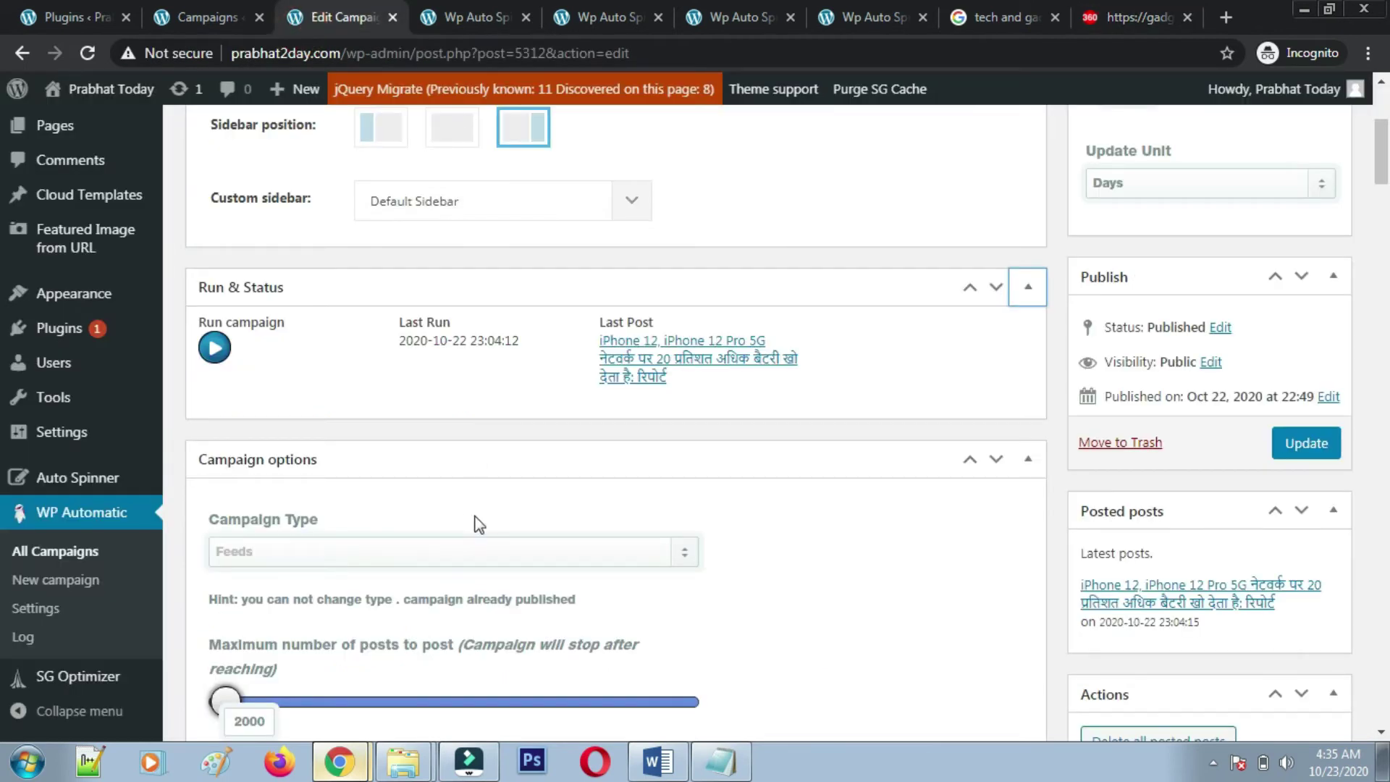
- Turn off translating the post before posting in the campaign's Rewriting, Translation & Multi-language settings
scroll(475, 522, down, 15)
scroll(507, 566, down, 20)
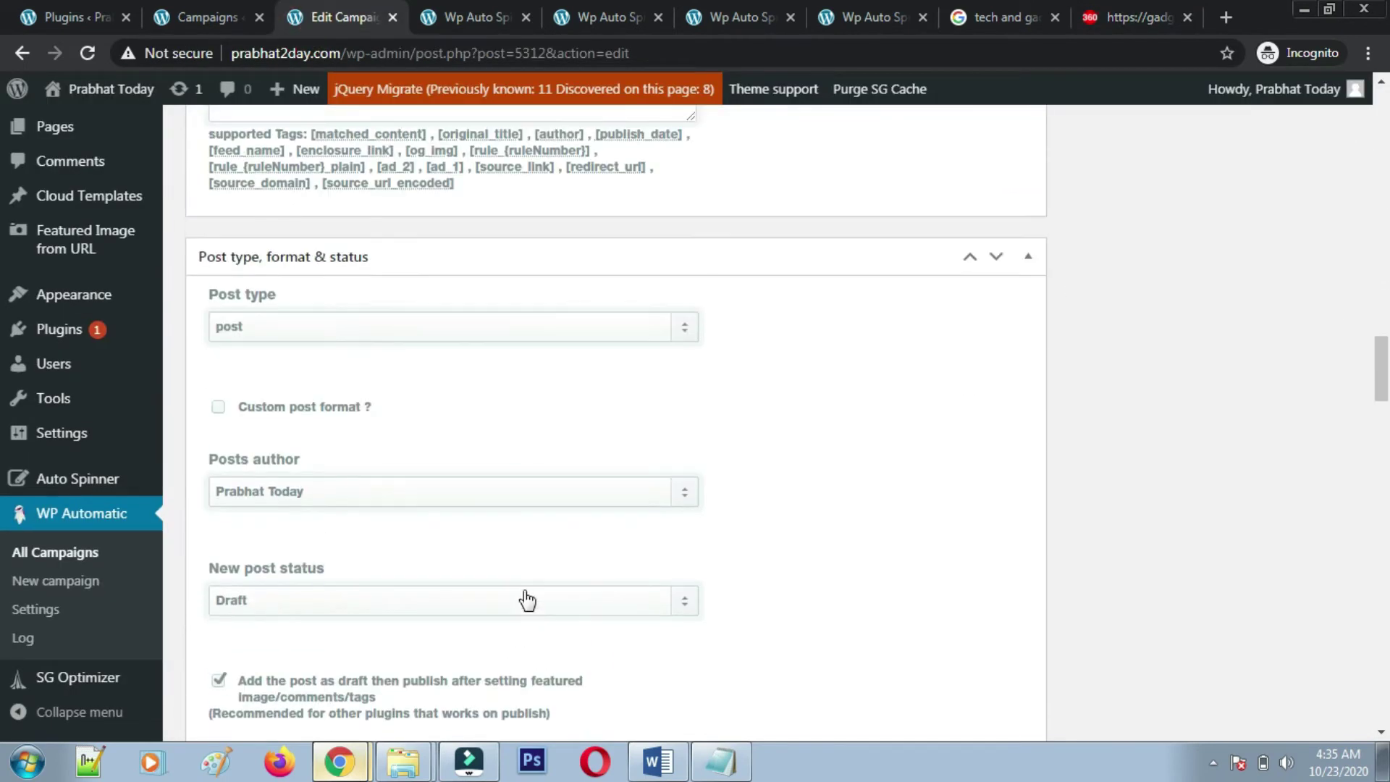
scroll(537, 597, down, 10)
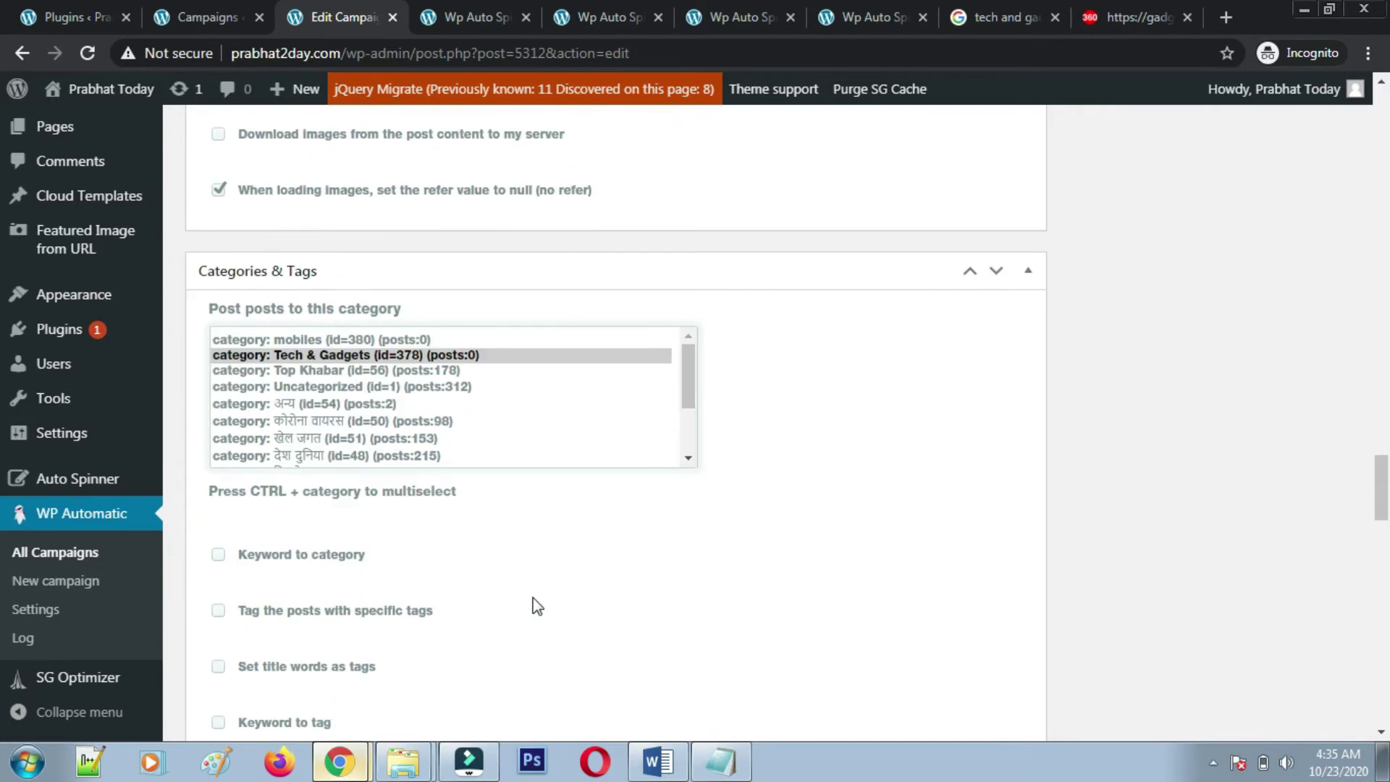
scroll(539, 607, down, 5)
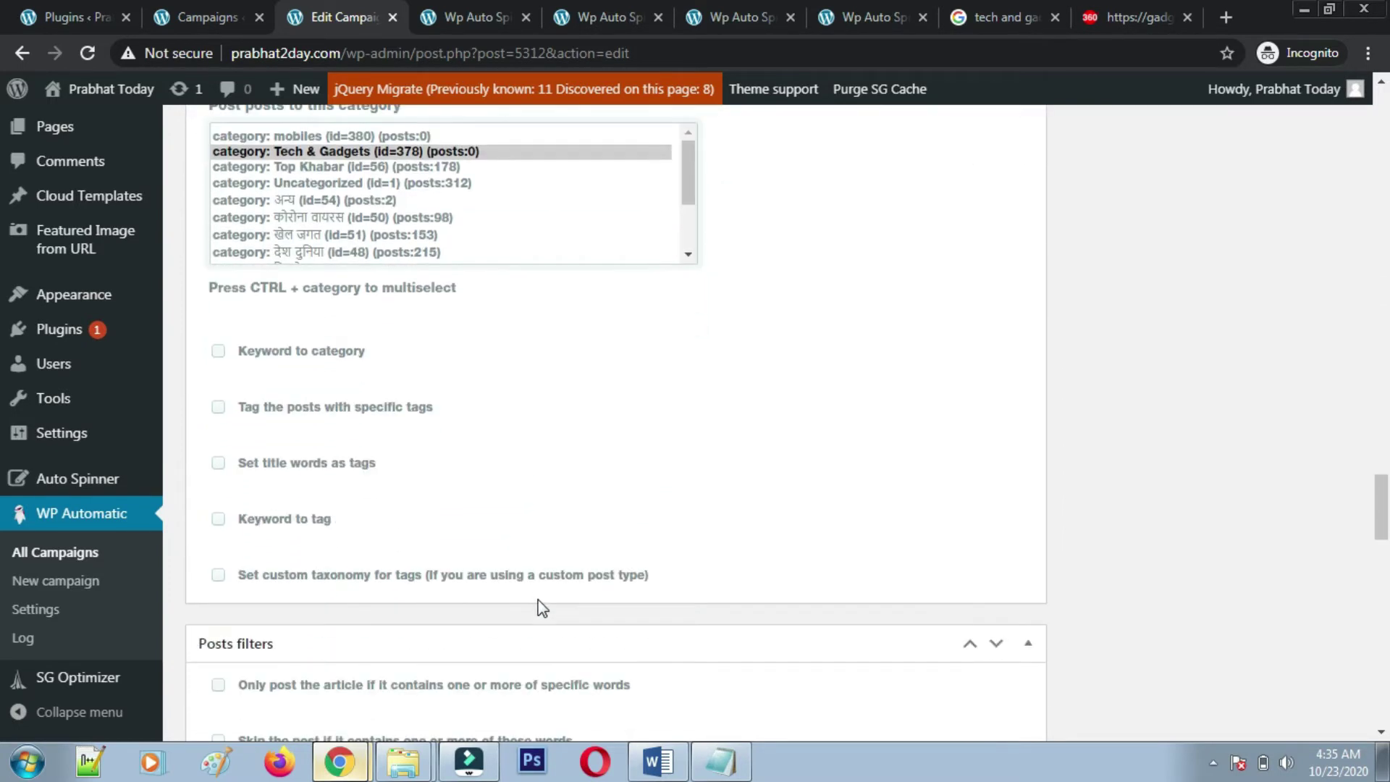
scroll(547, 612, down, 8)
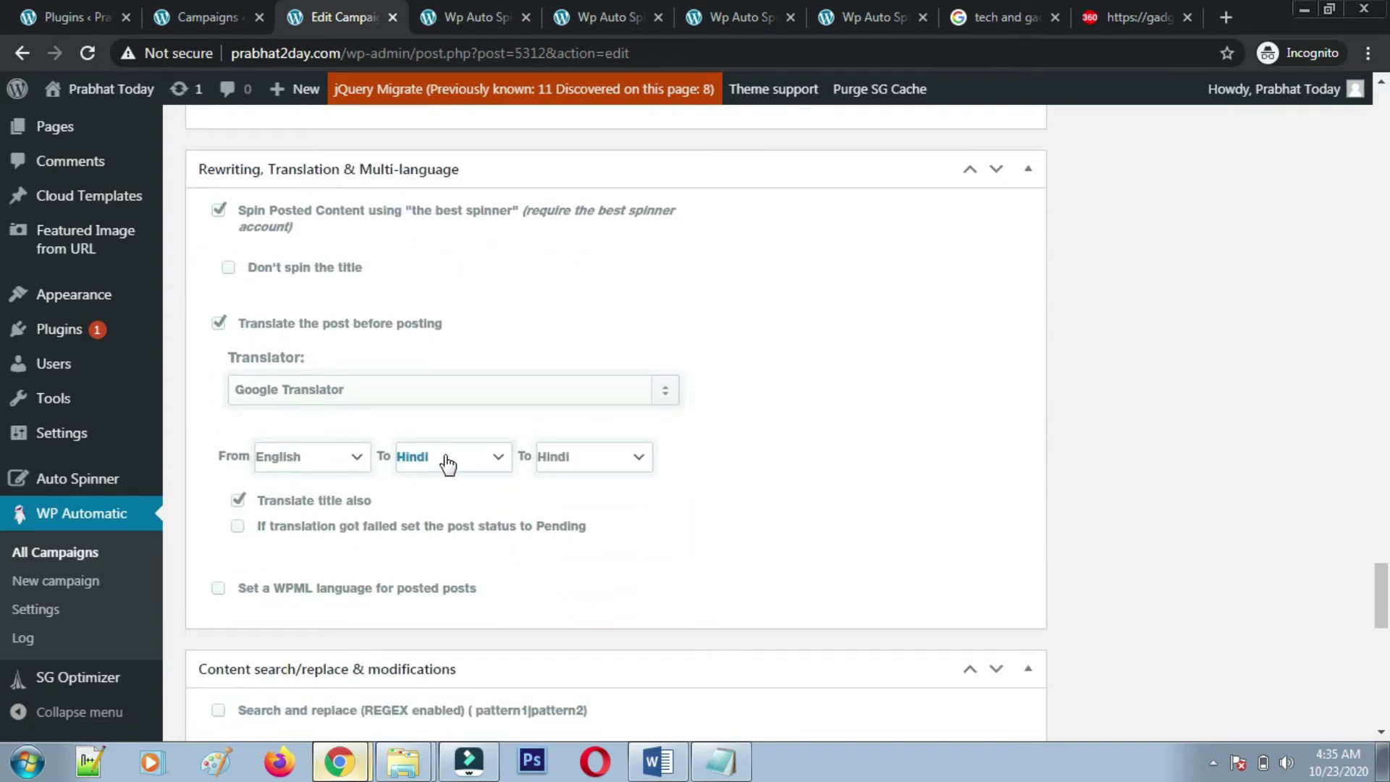
click(218, 319)
click(239, 502)
click(239, 503)
click(239, 502)
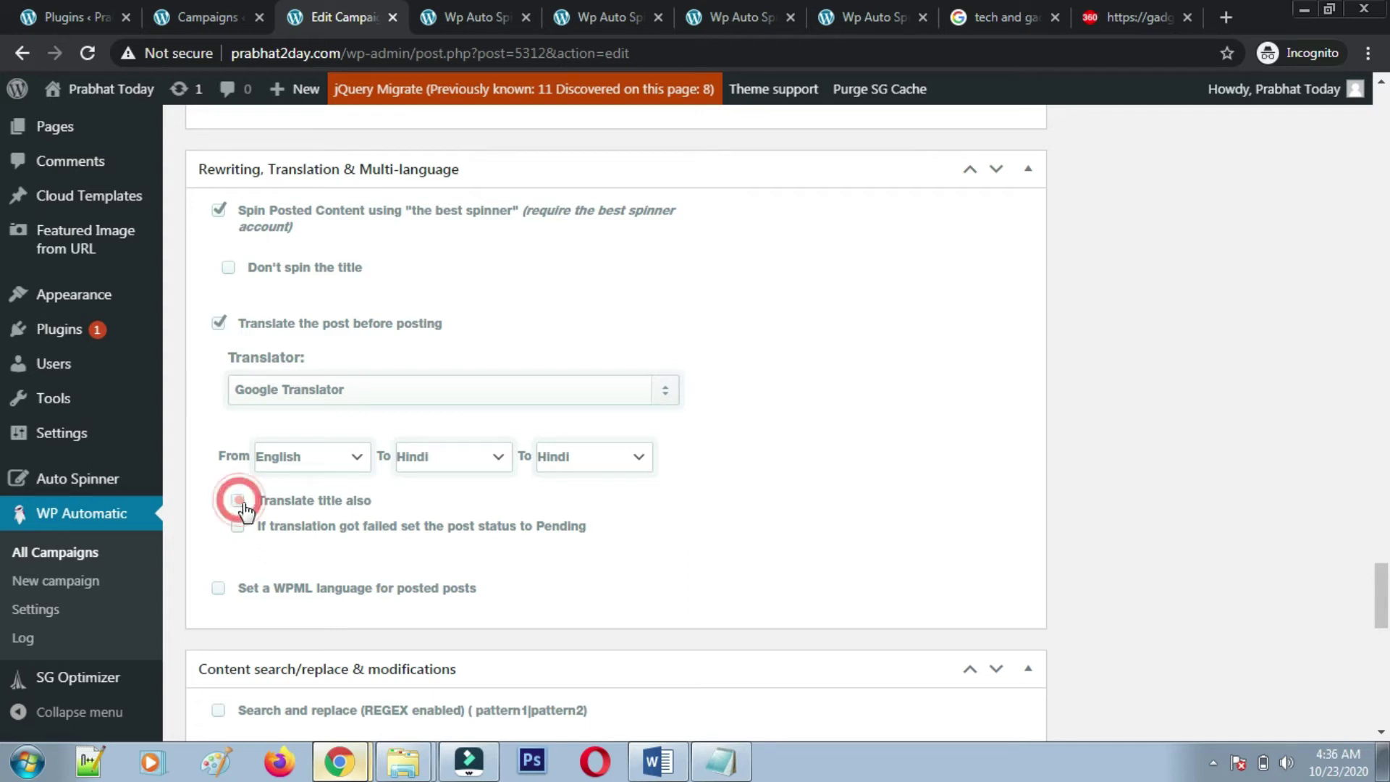
click(221, 324)
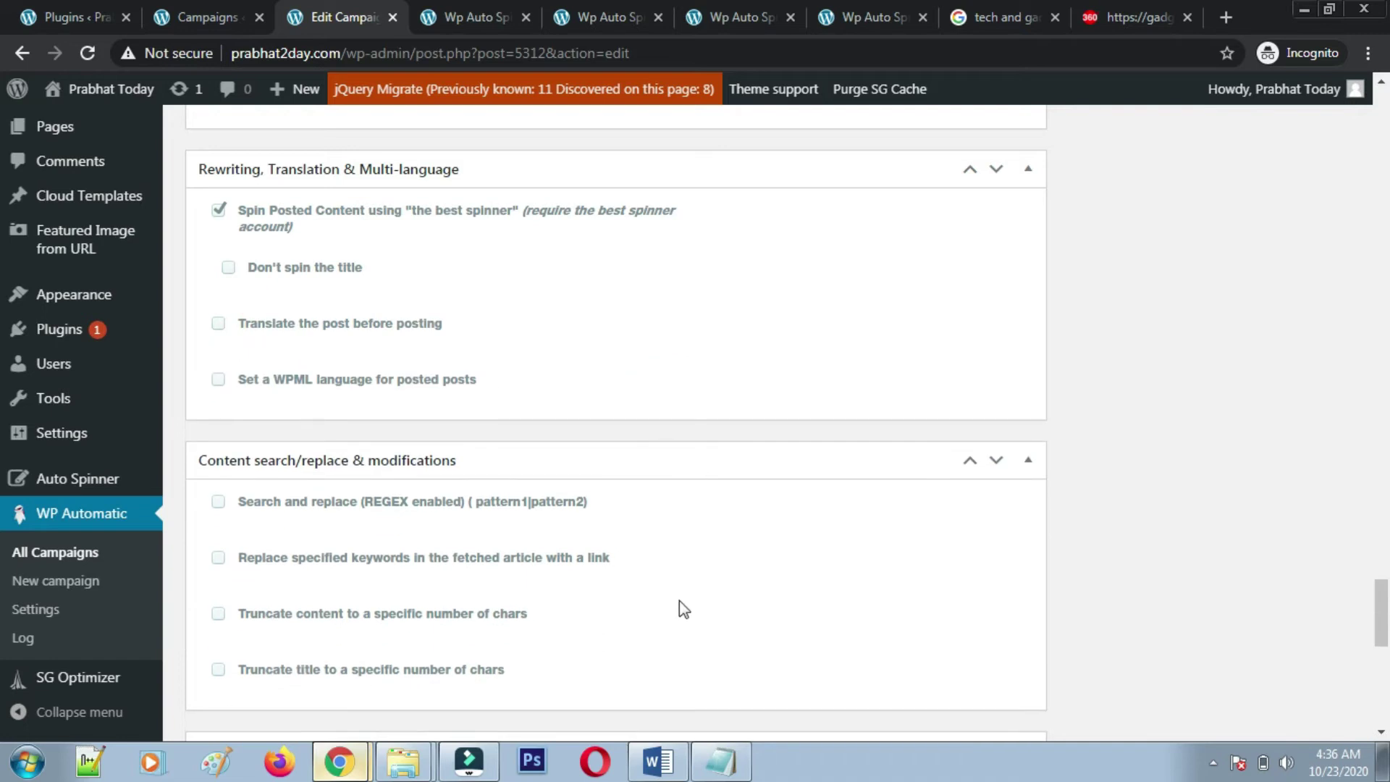
- Save the Tech & Gadgets campaign and run it
scroll(1215, 401, up, 20)
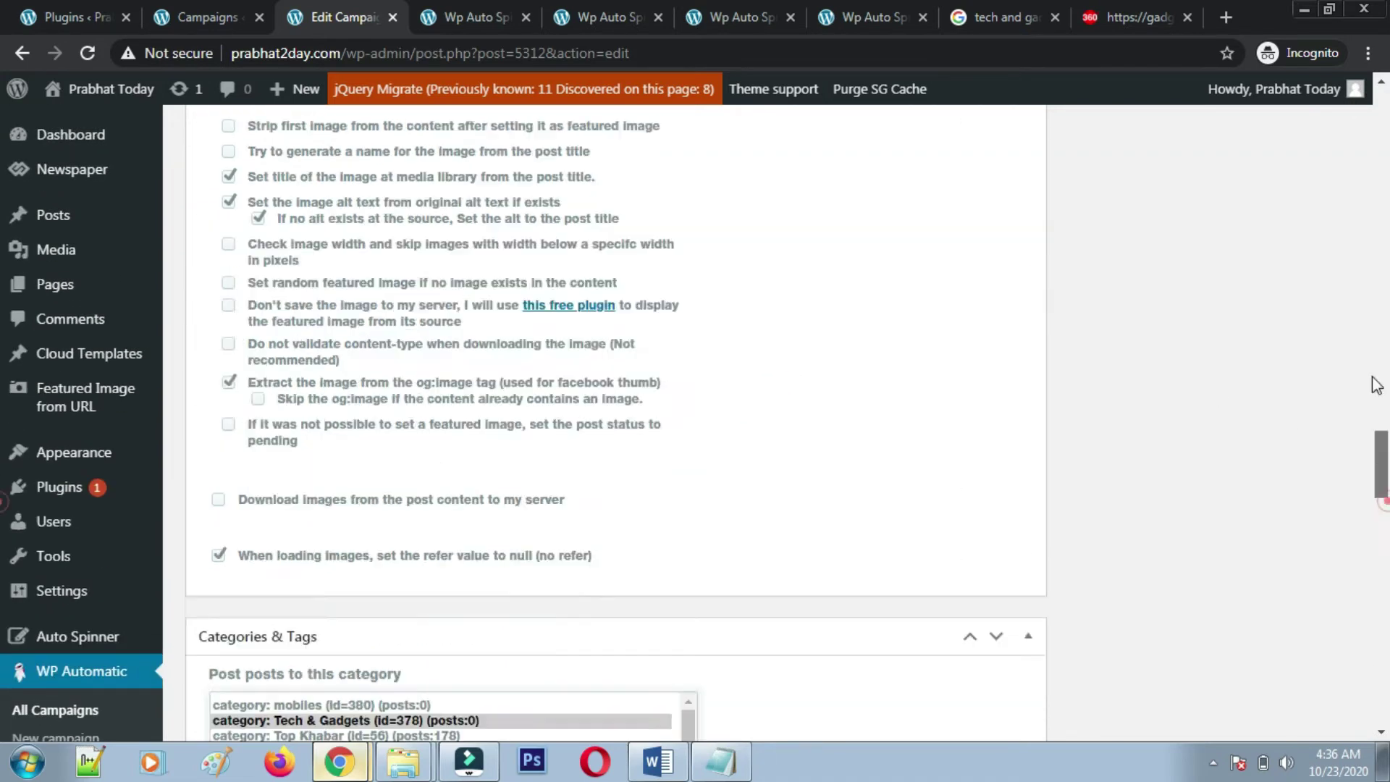
scroll(1307, 564, down, 3)
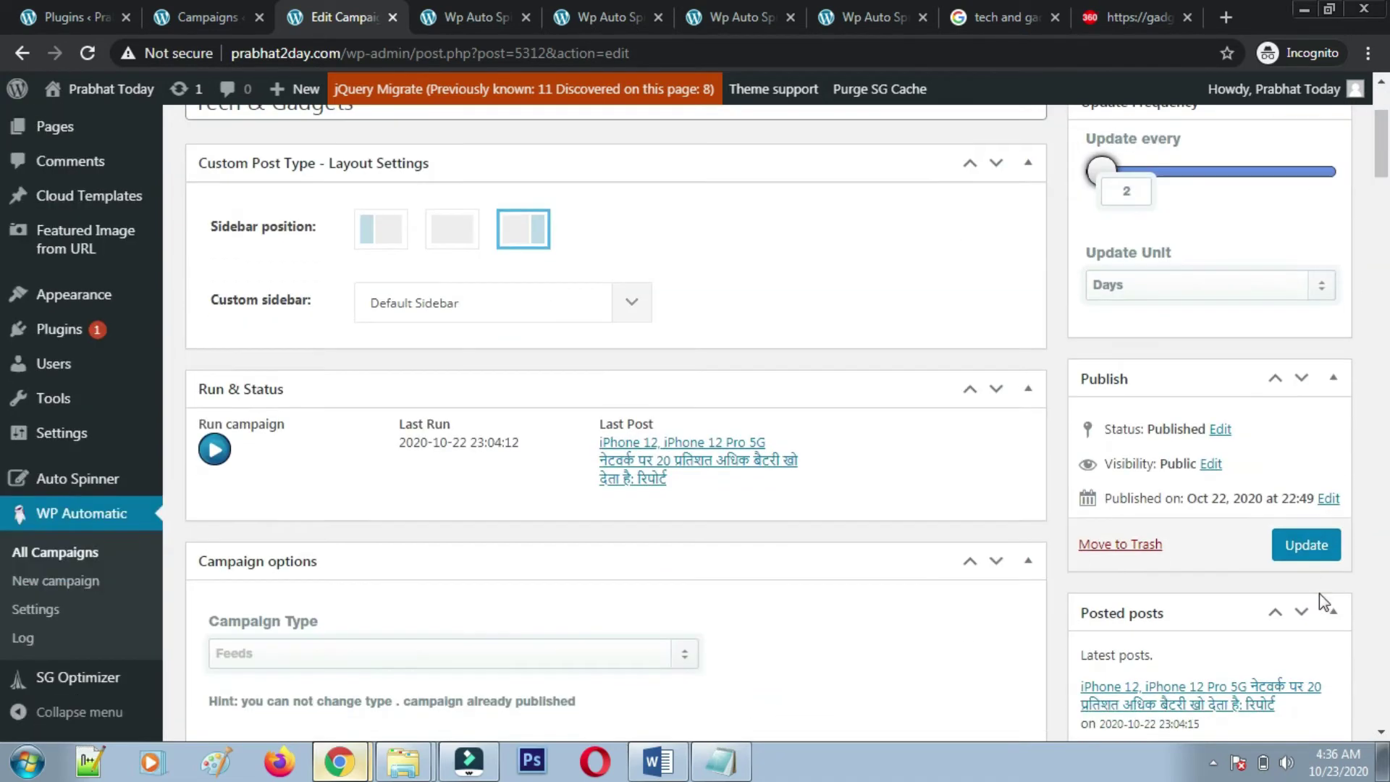
click(1307, 547)
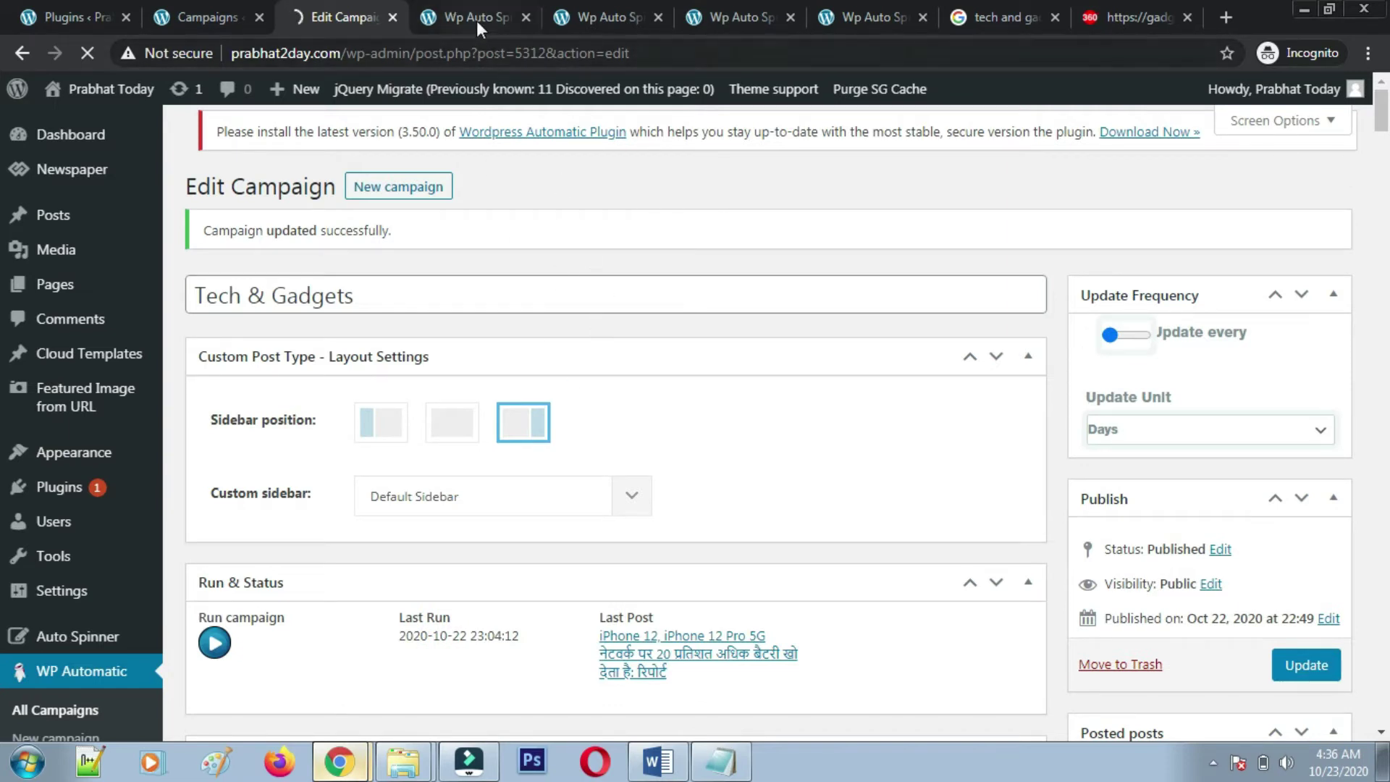
scroll(362, 435, down, 3)
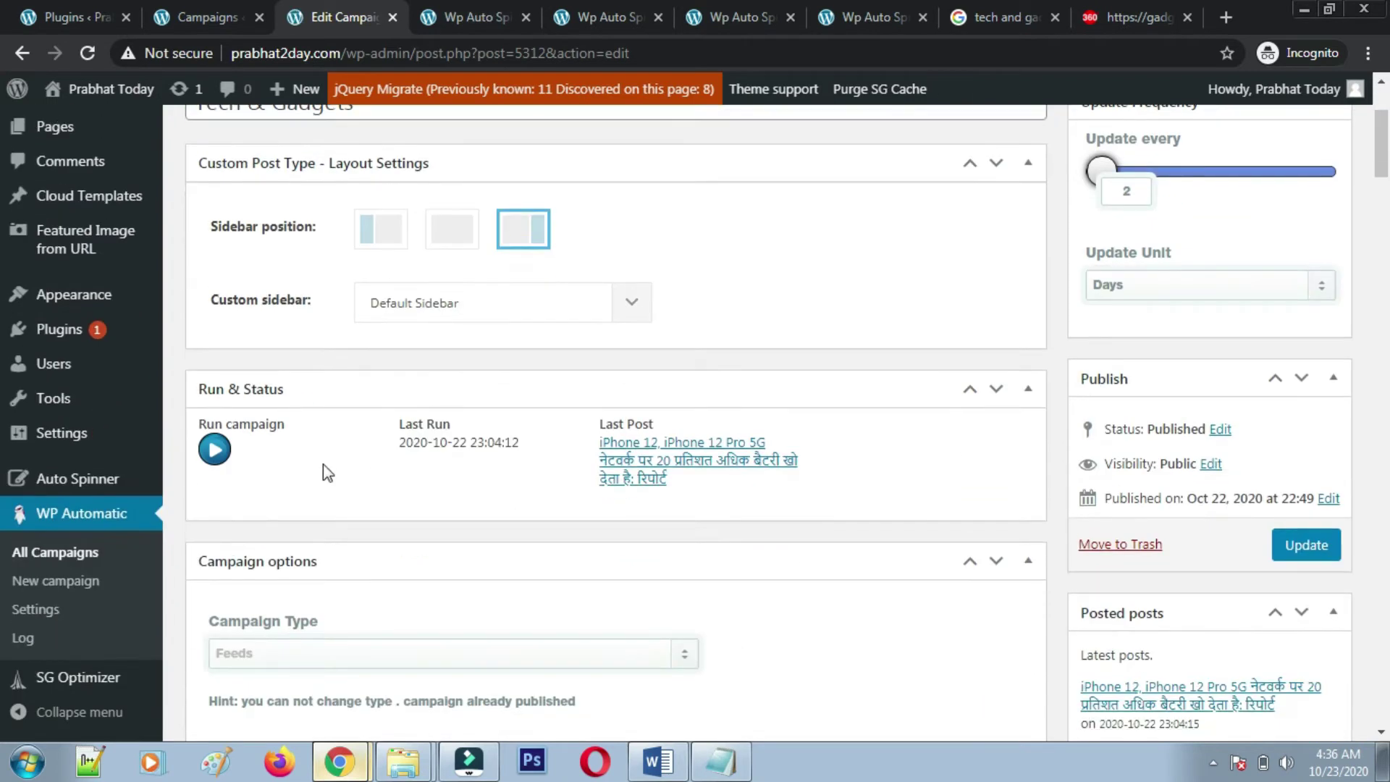
click(215, 449)
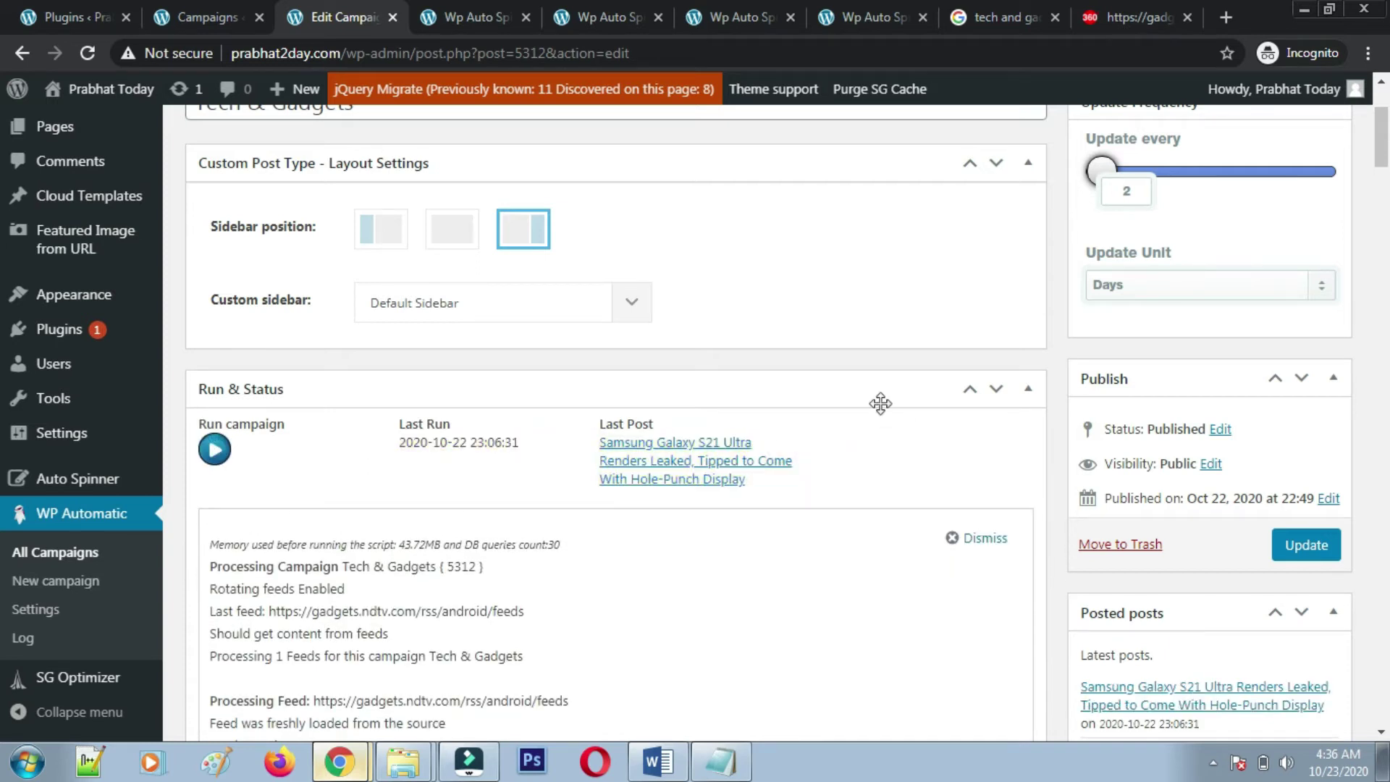
- Open the campaign's last post in a new tab, review its categories, content and tags, and close it
right_click(664, 462)
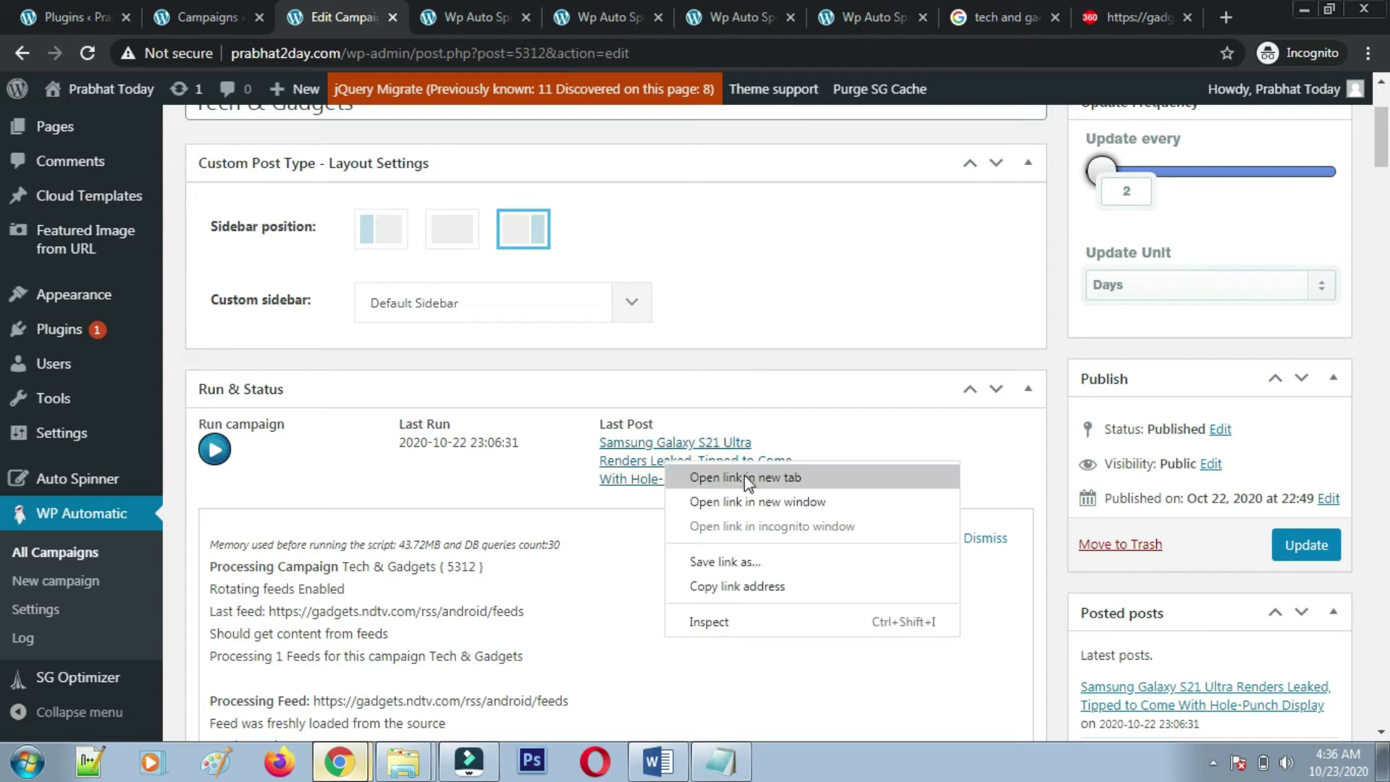
click(745, 477)
click(441, 14)
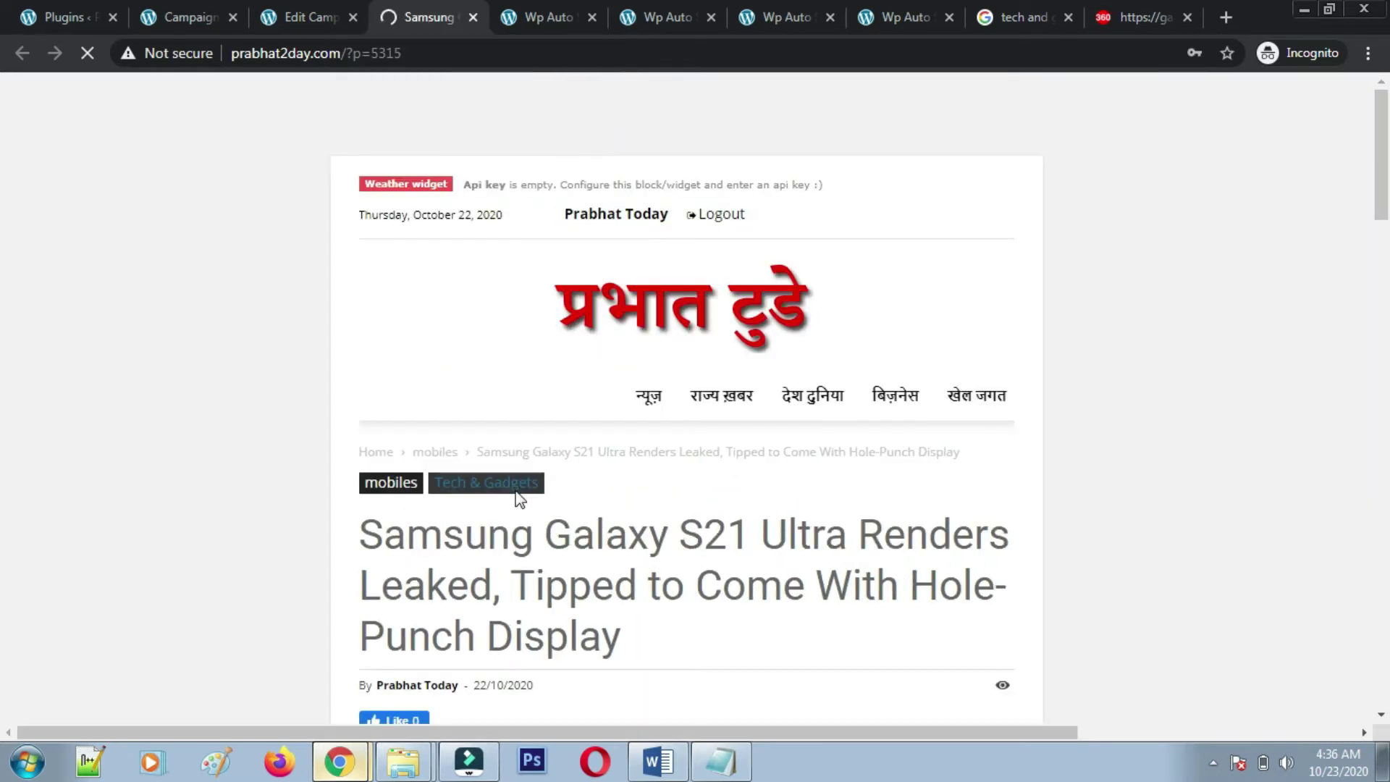
scroll(779, 327, down, 3)
scroll(630, 459, down, 15)
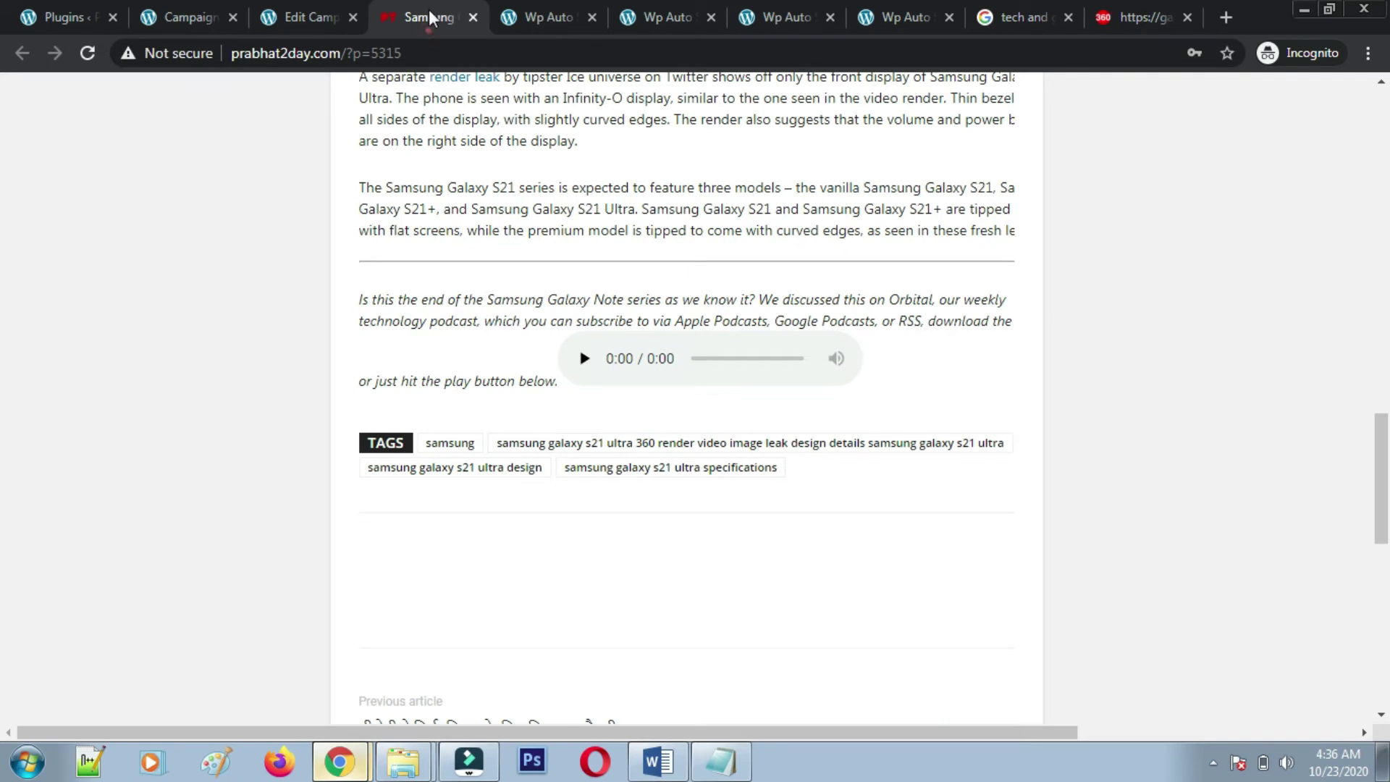
click(473, 17)
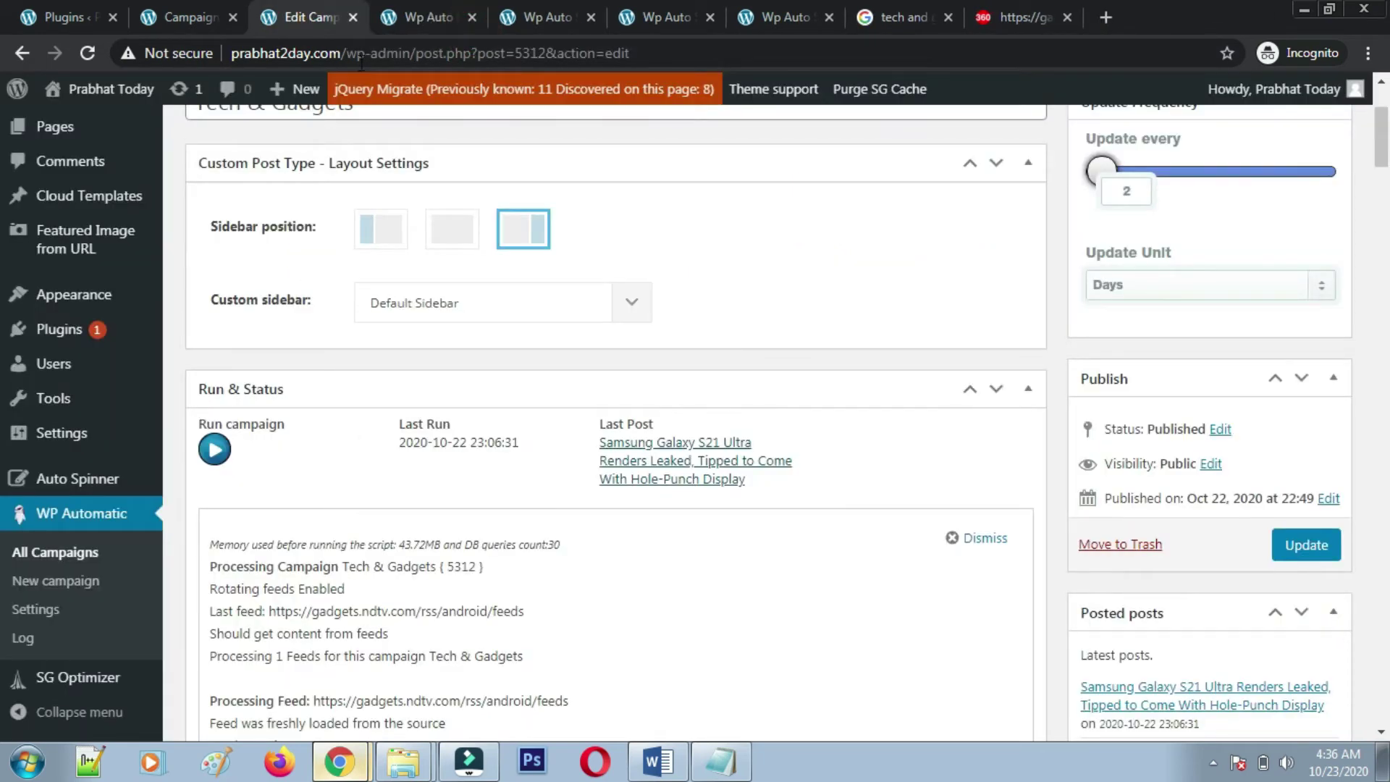
- Open the list of all posts in a new tab to view the posts the campaign created
scroll(728, 297, up, 3)
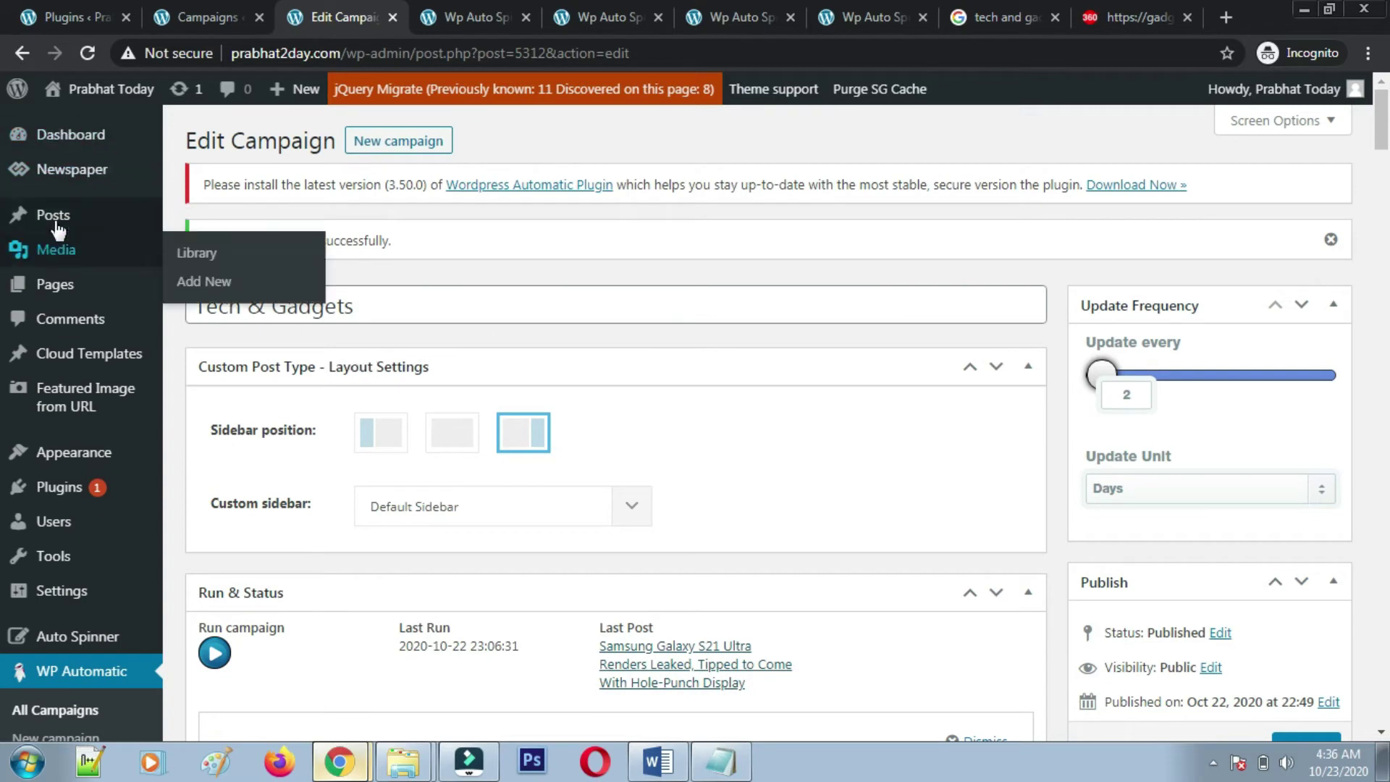
mouse_move(65, 216)
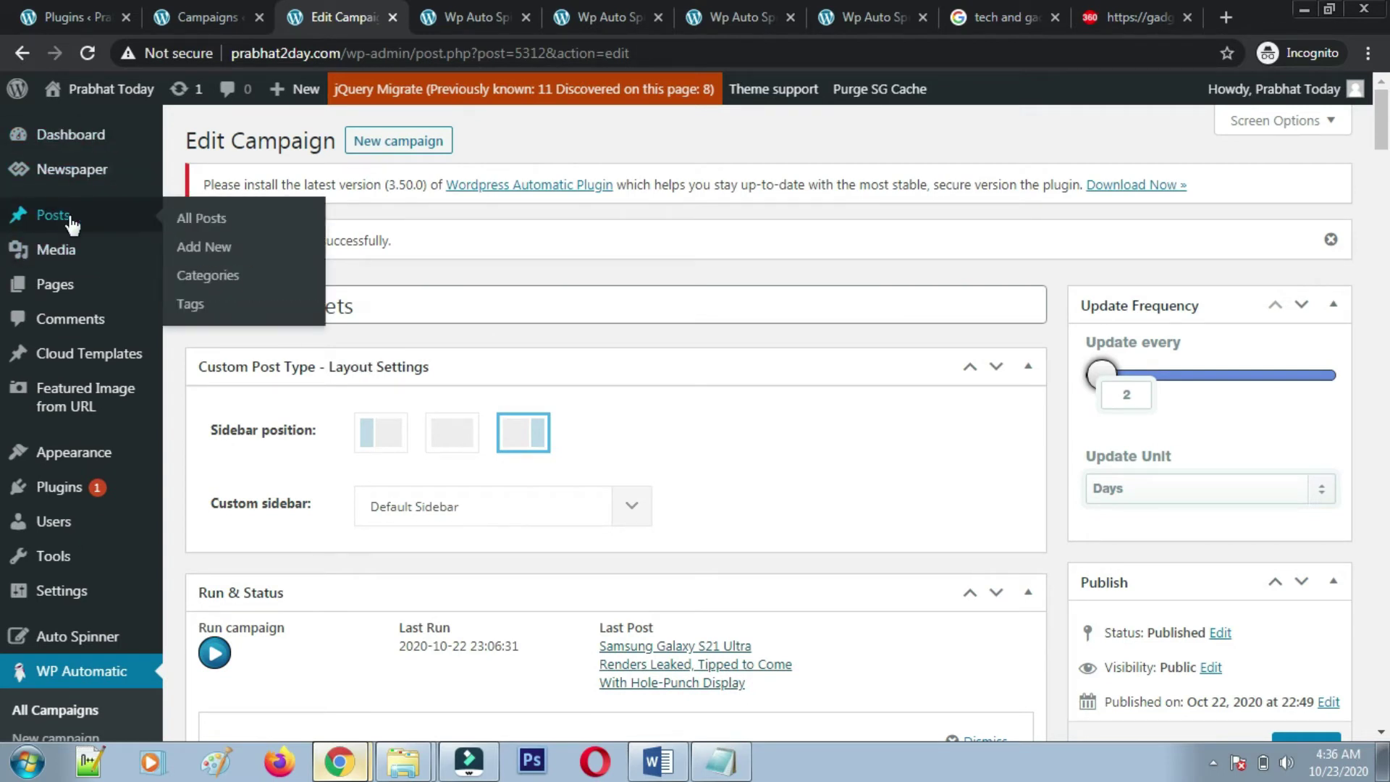
right_click(211, 227)
click(269, 230)
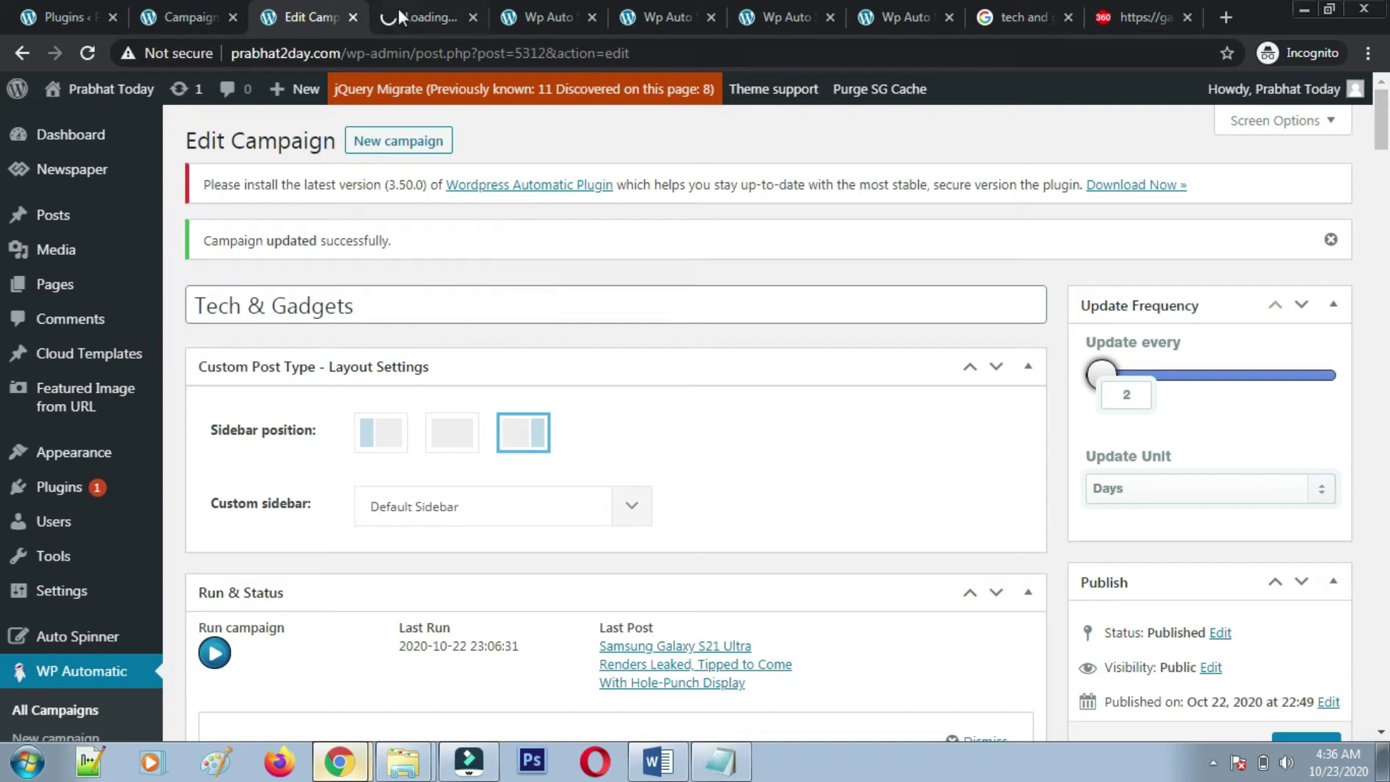
click(433, 18)
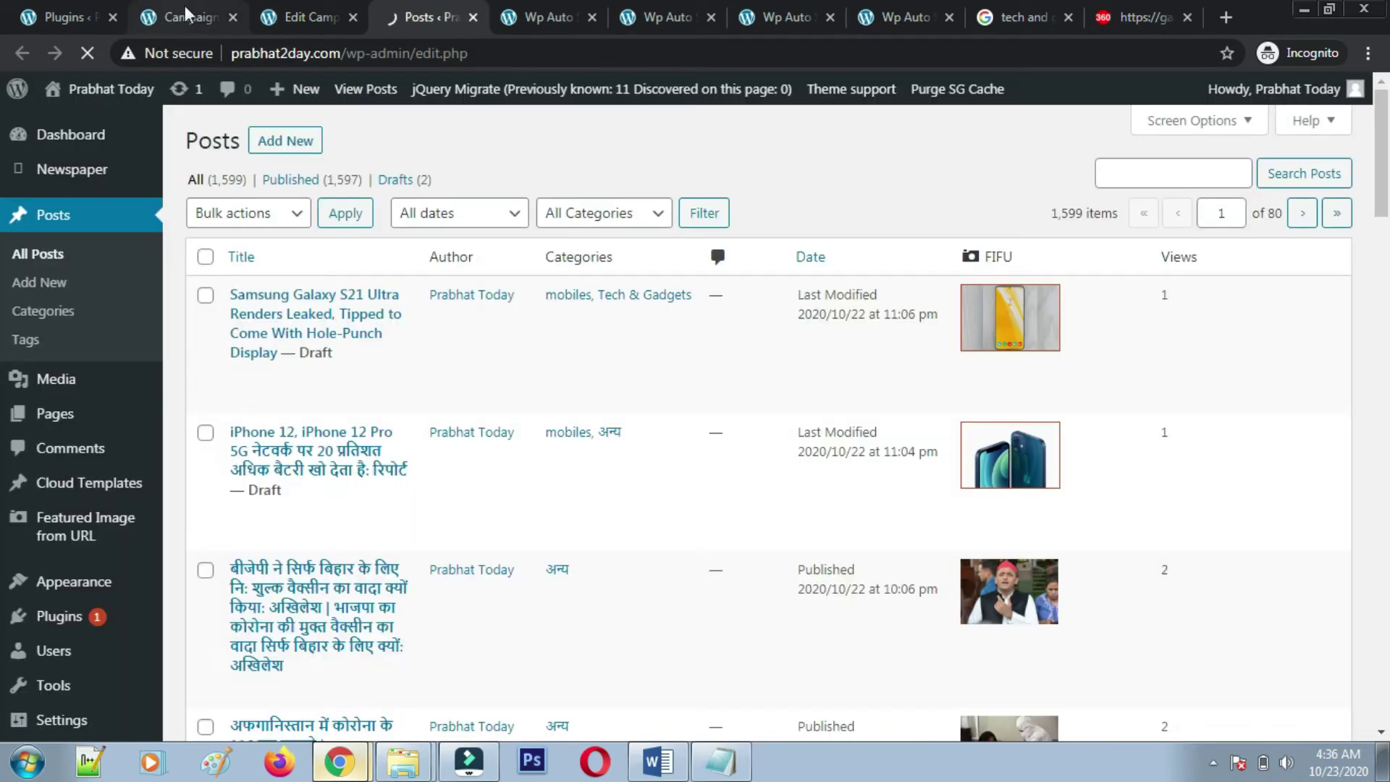
- Compare the campaigns list with the posts list and return to the Tech & Gadgets campaign
click(185, 12)
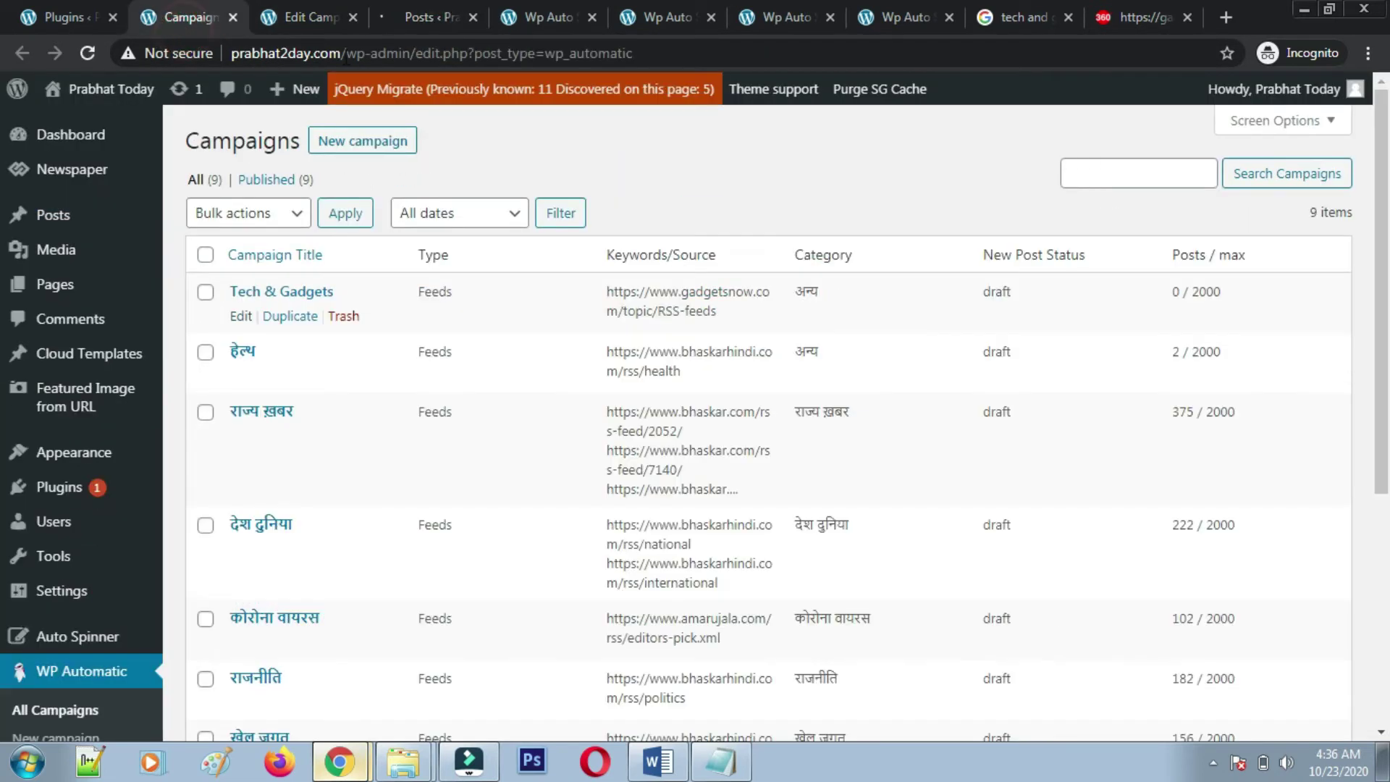
click(437, 14)
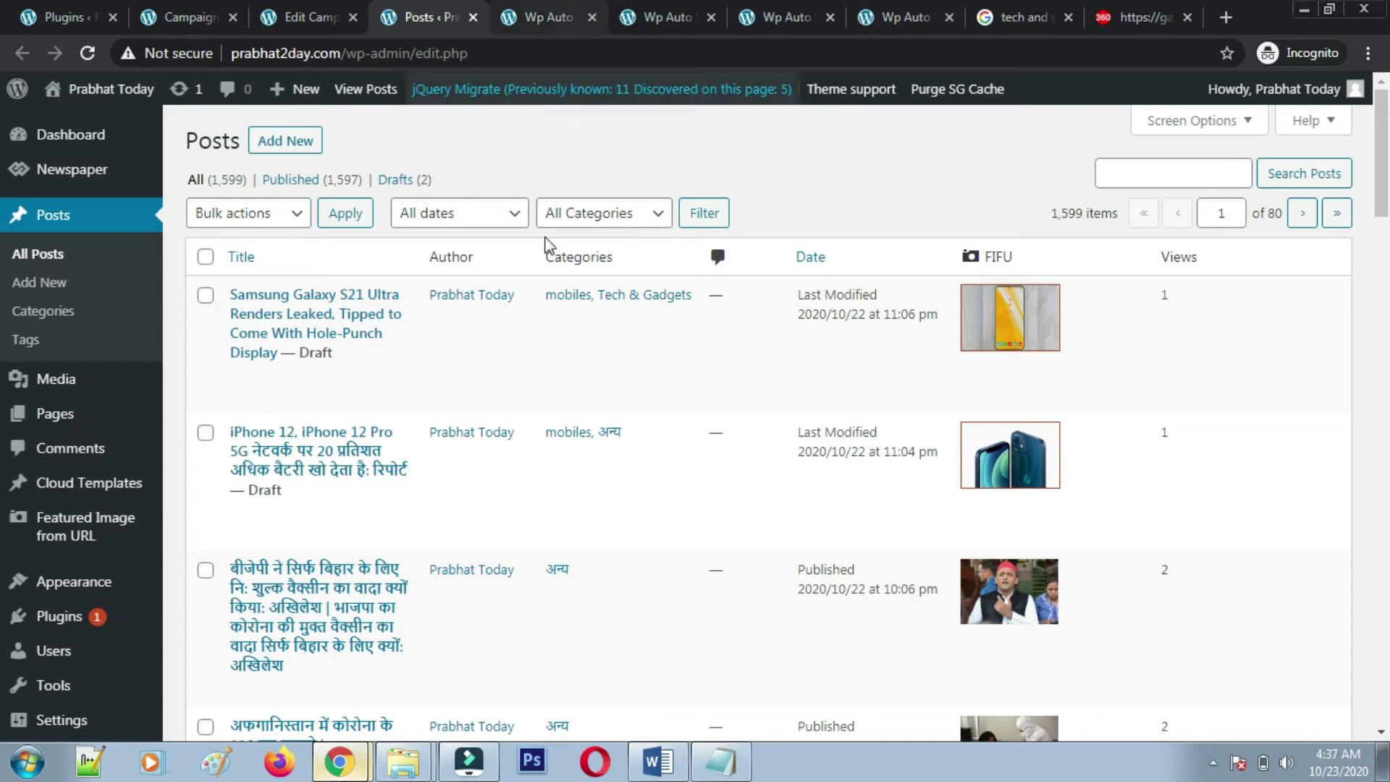
click(308, 18)
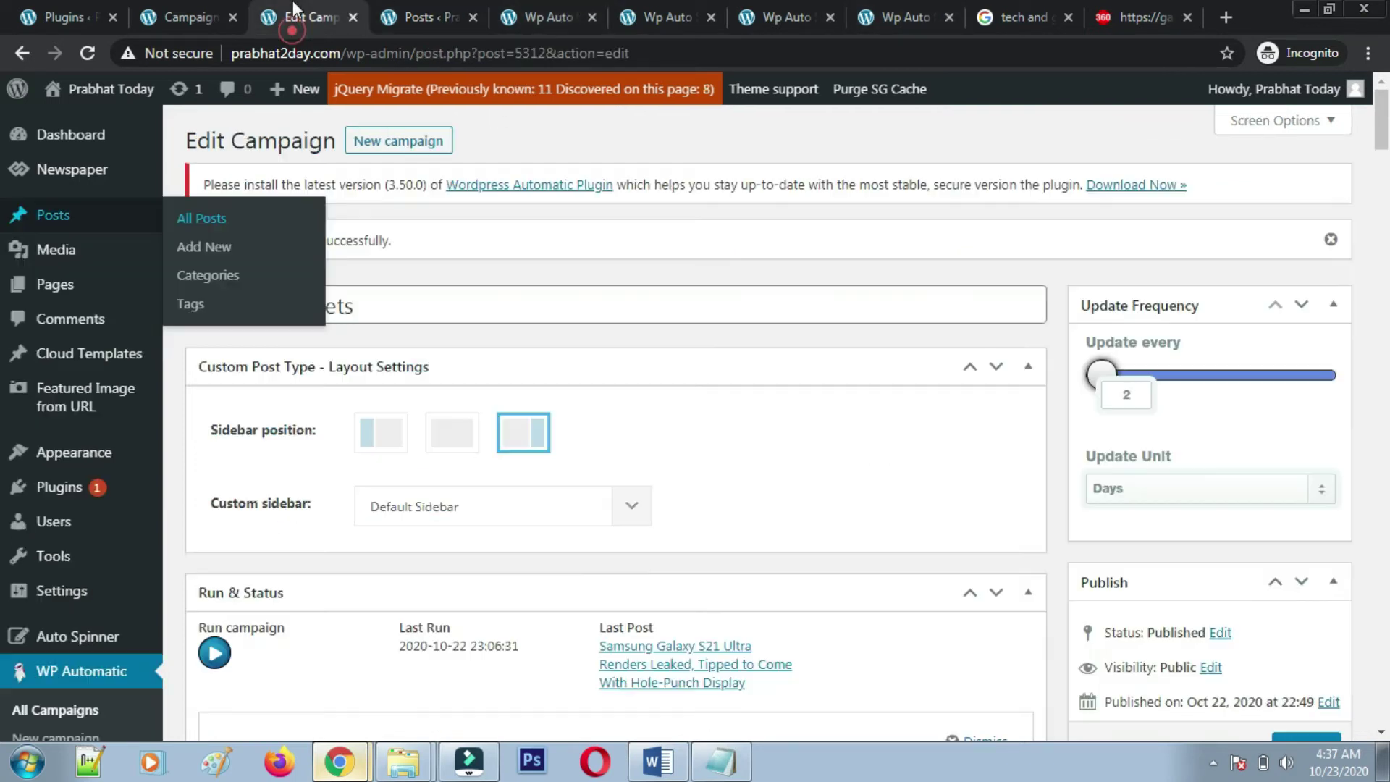
- Look over Auto Spinner's thesaurus synonyms and its custom thesaurus page, then return to the built-in word list
click(686, 138)
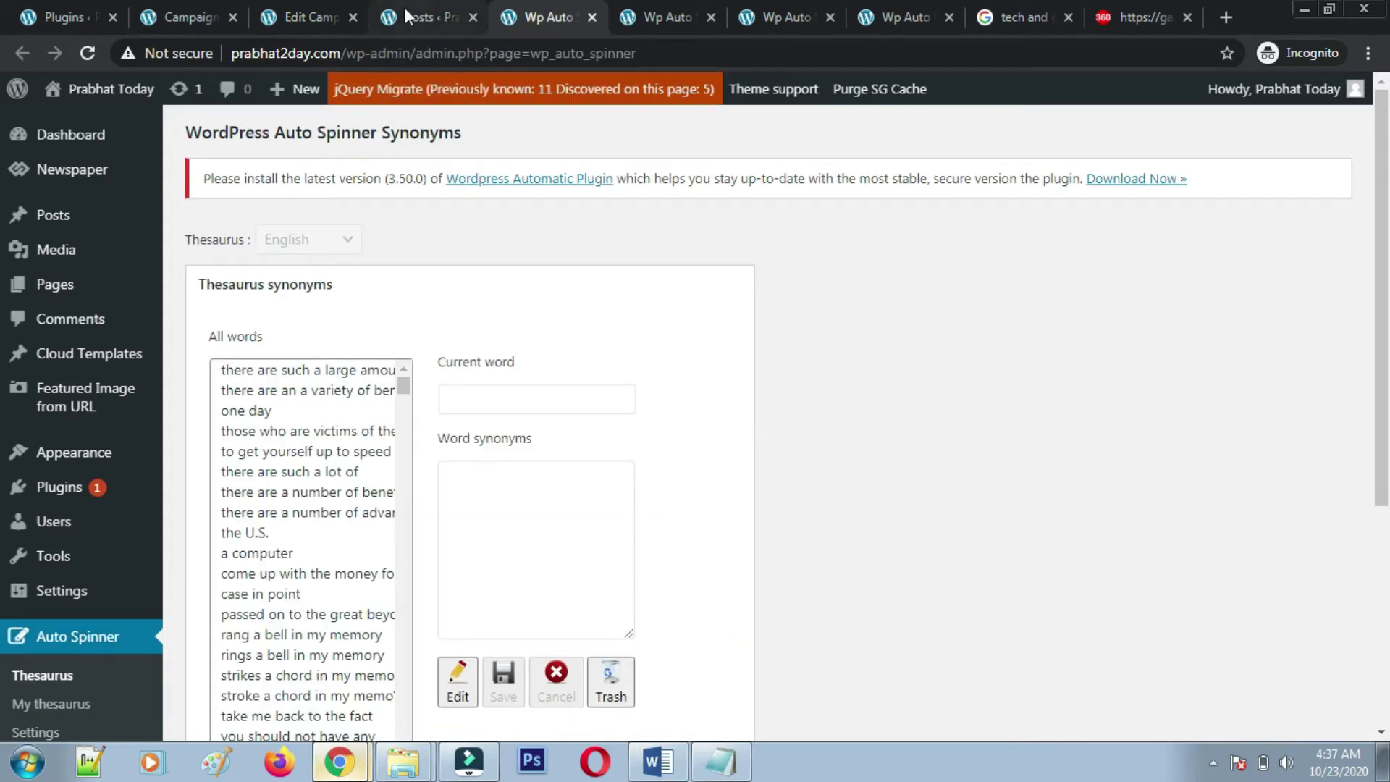
scroll(286, 470, down, 3)
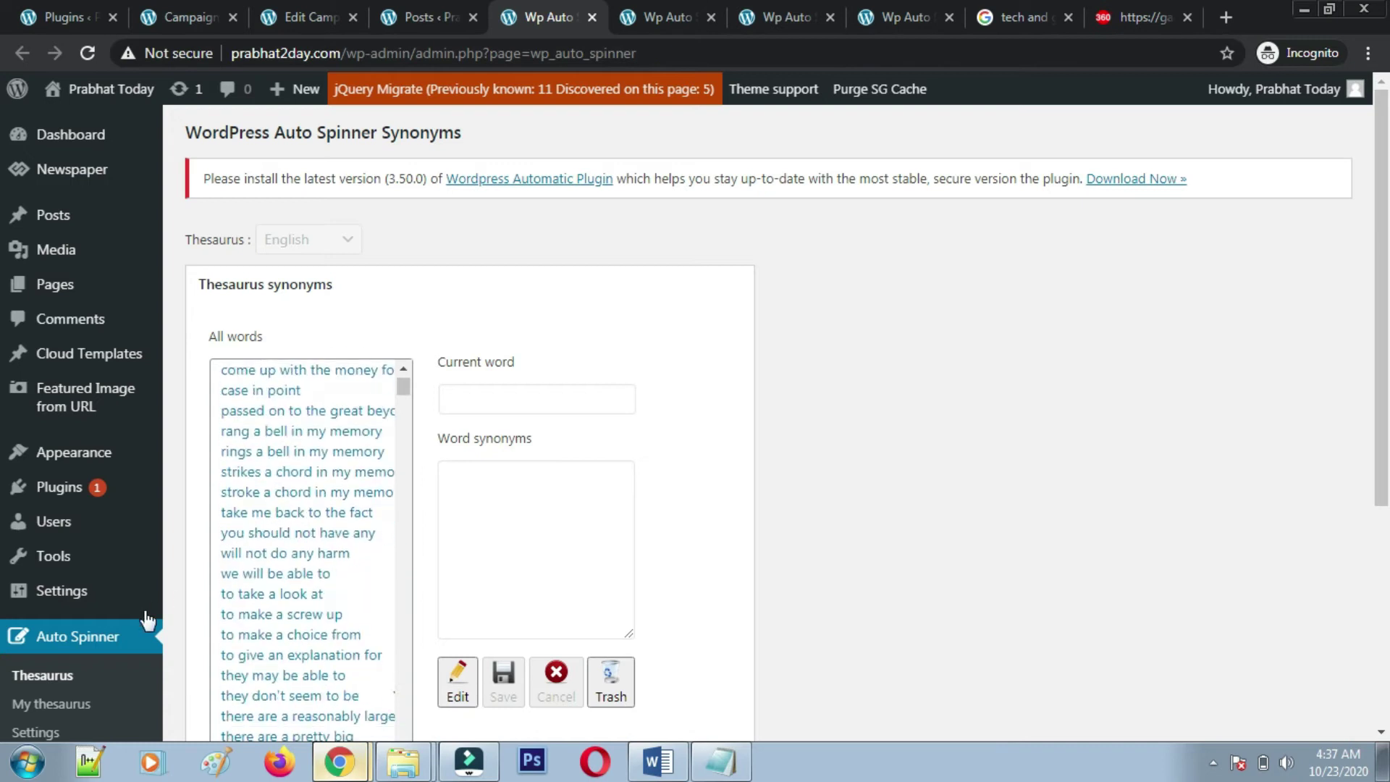
scroll(65, 615, down, 3)
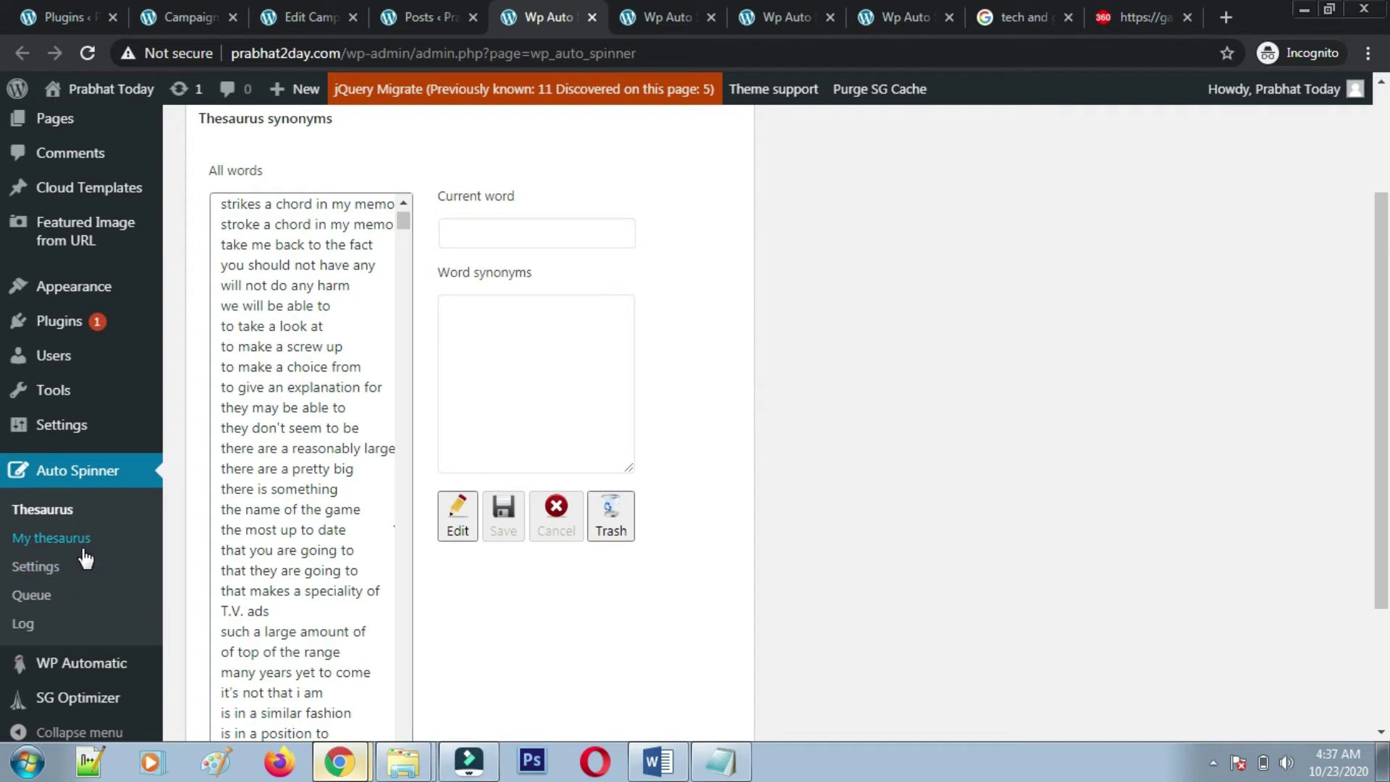
click(691, 14)
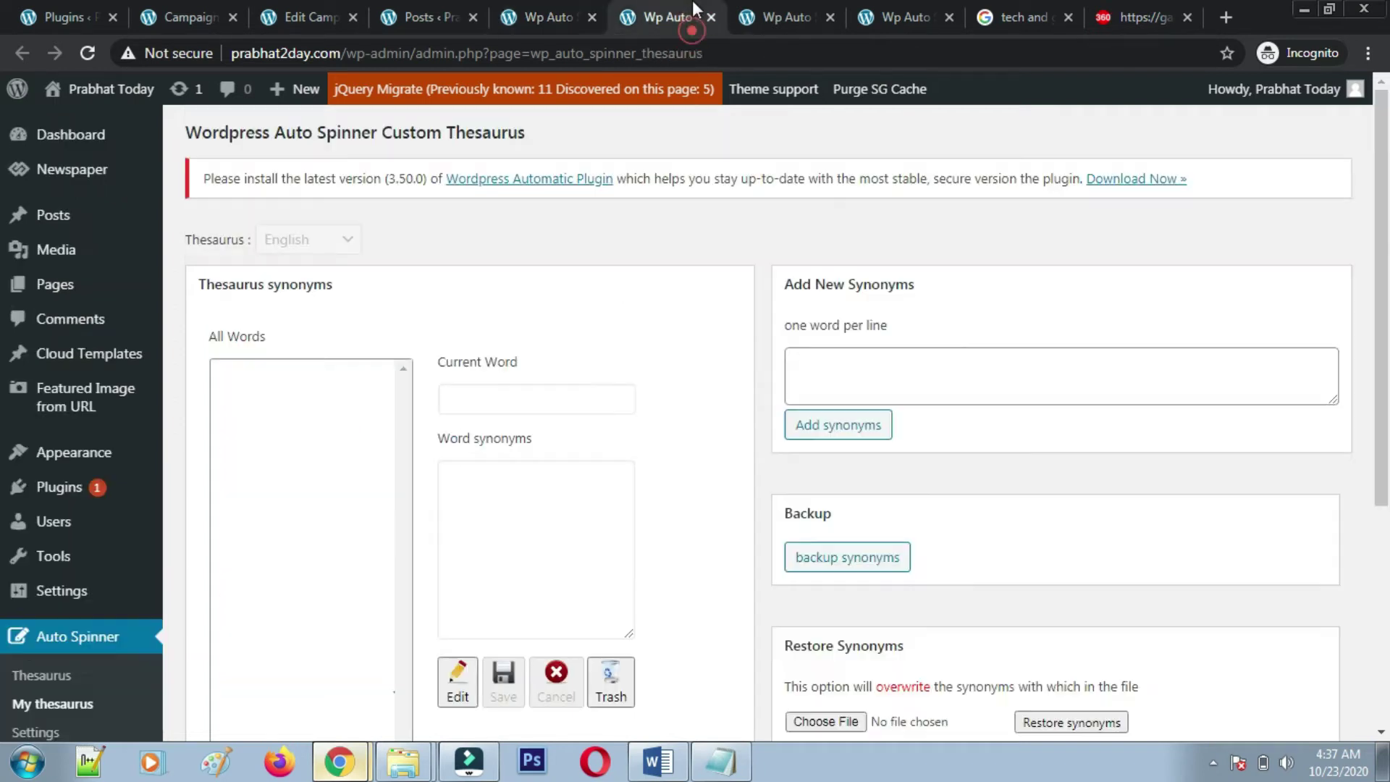
click(543, 16)
scroll(468, 377, up, 2)
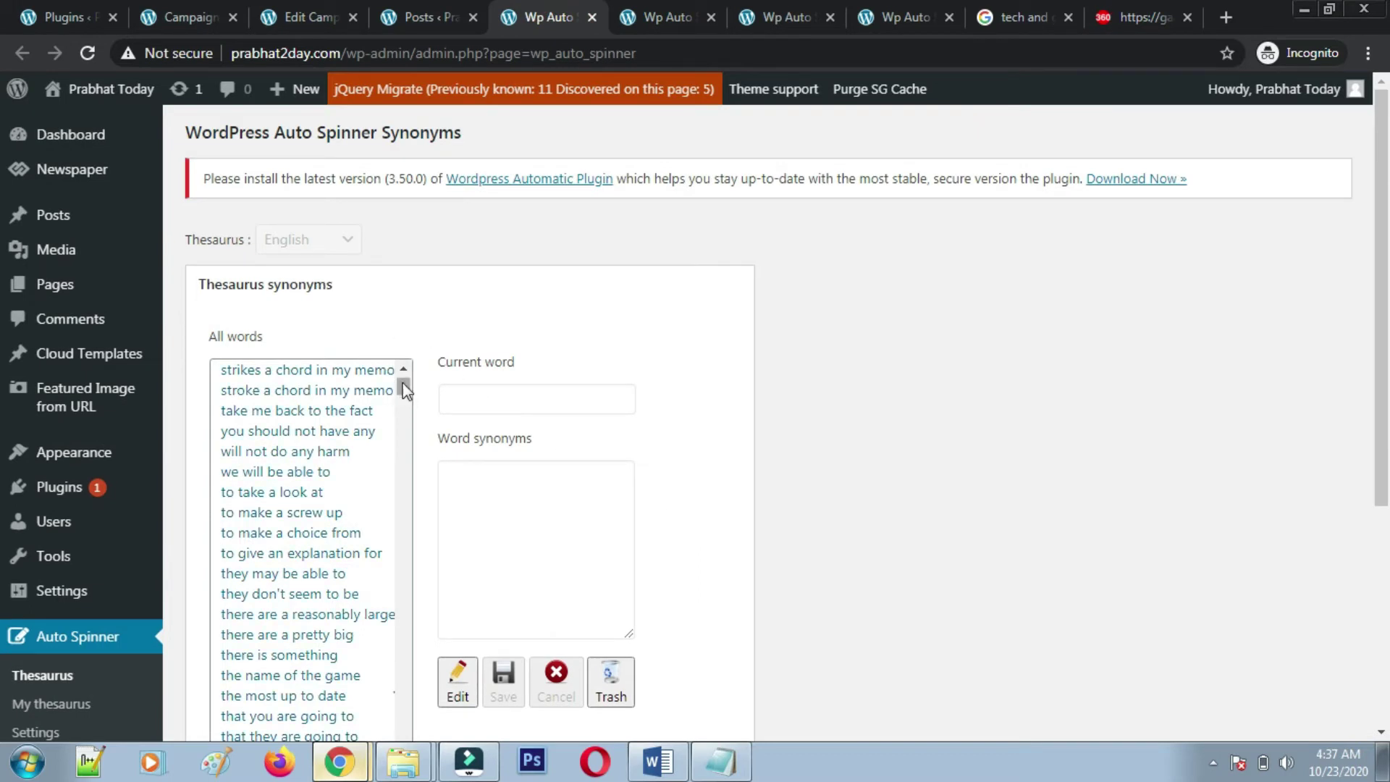
- Browse the built-in English word list on Auto Spinner's thesaurus synonyms page, then close the page
scroll(352, 550, down, 9)
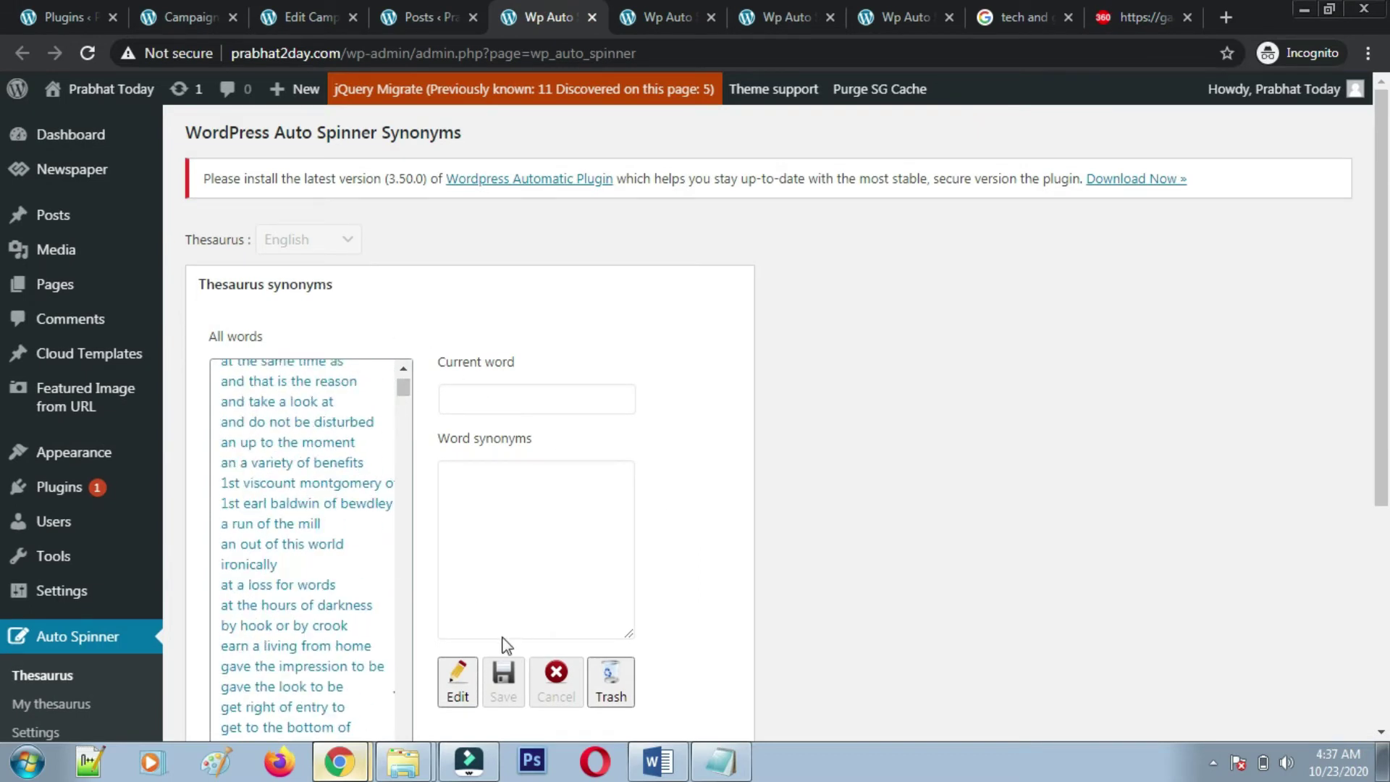
scroll(500, 634, down, 3)
scroll(378, 411, down, 7)
scroll(384, 527, down, 10)
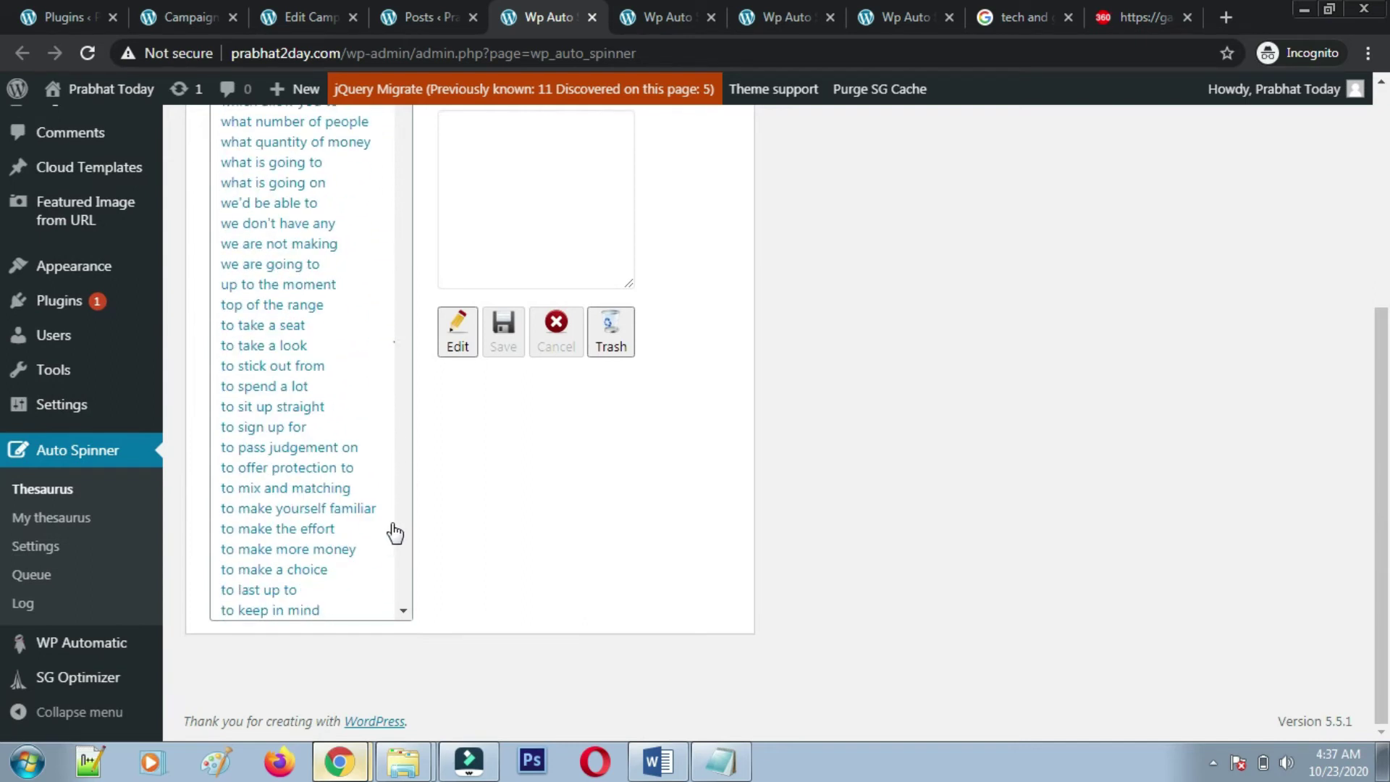
scroll(391, 531, down, 20)
scroll(389, 527, up, 16)
scroll(389, 527, up, 15)
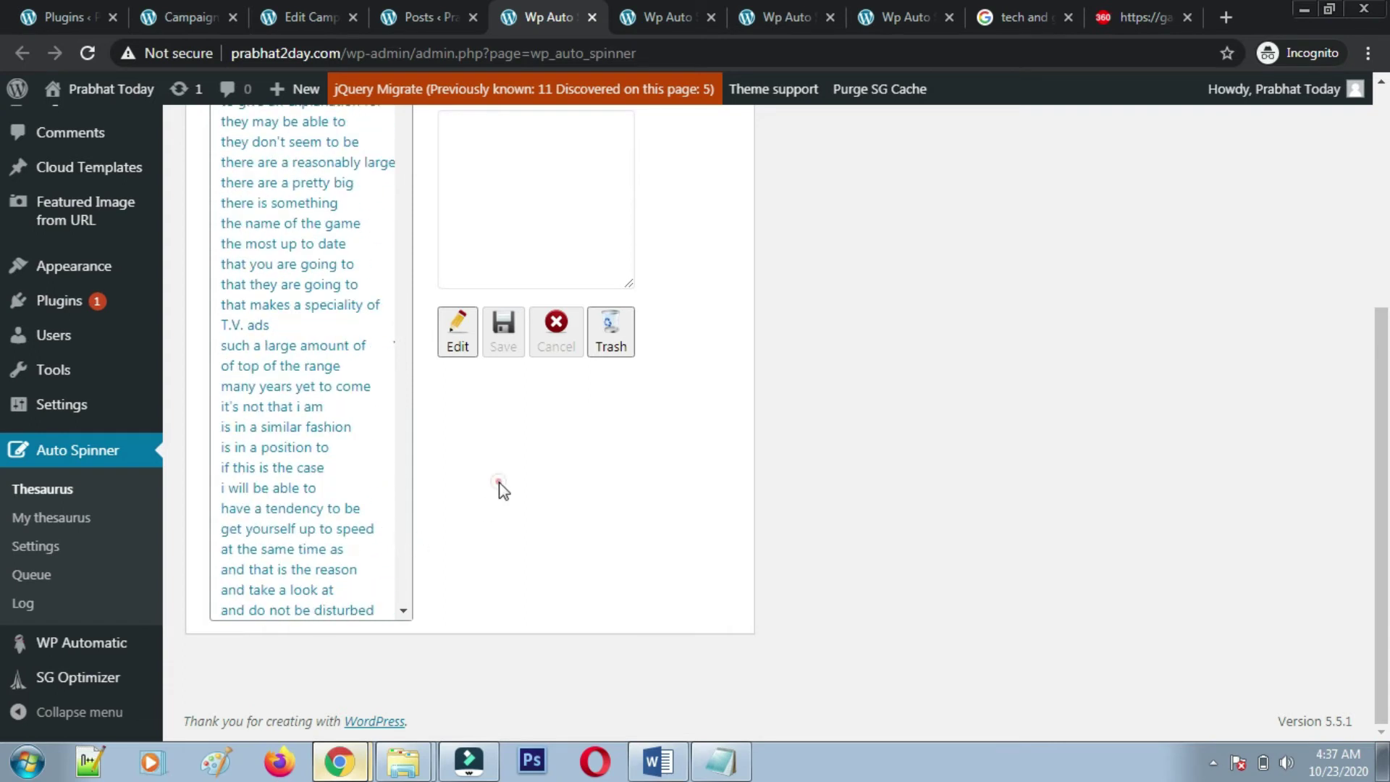
scroll(493, 499, up, 3)
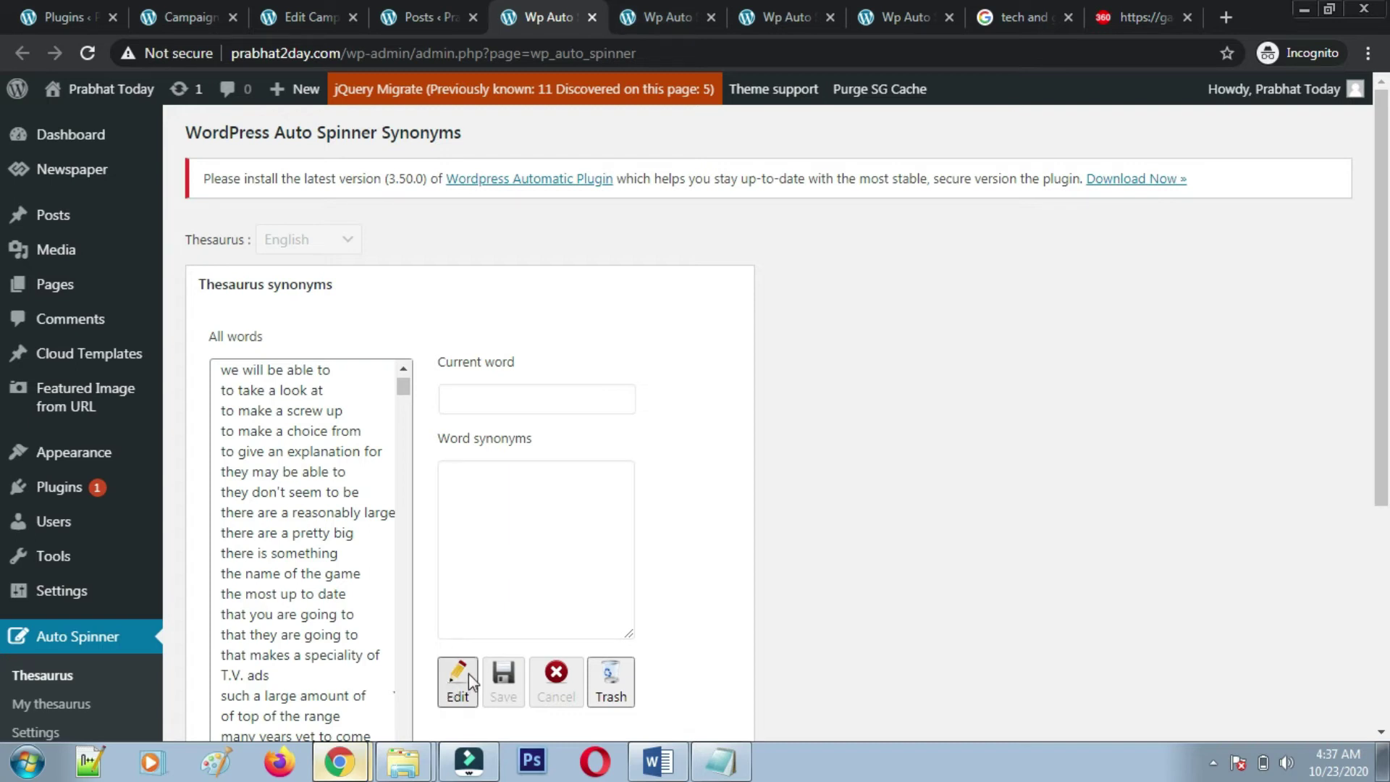
click(592, 17)
- Review the custom thesaurus page's add, backup and restore synonyms options, then close the page
scroll(423, 362, down, 3)
scroll(456, 385, up, 3)
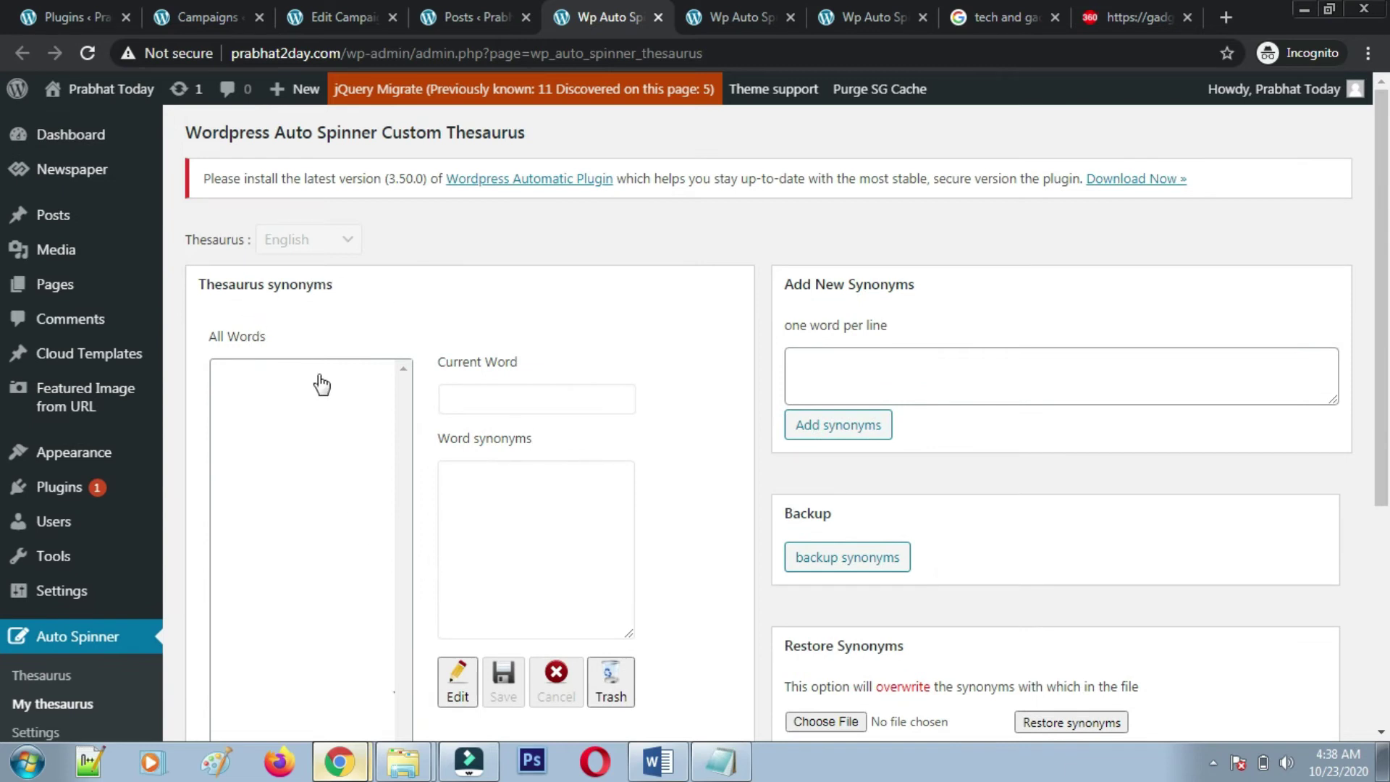
scroll(350, 437, down, 3)
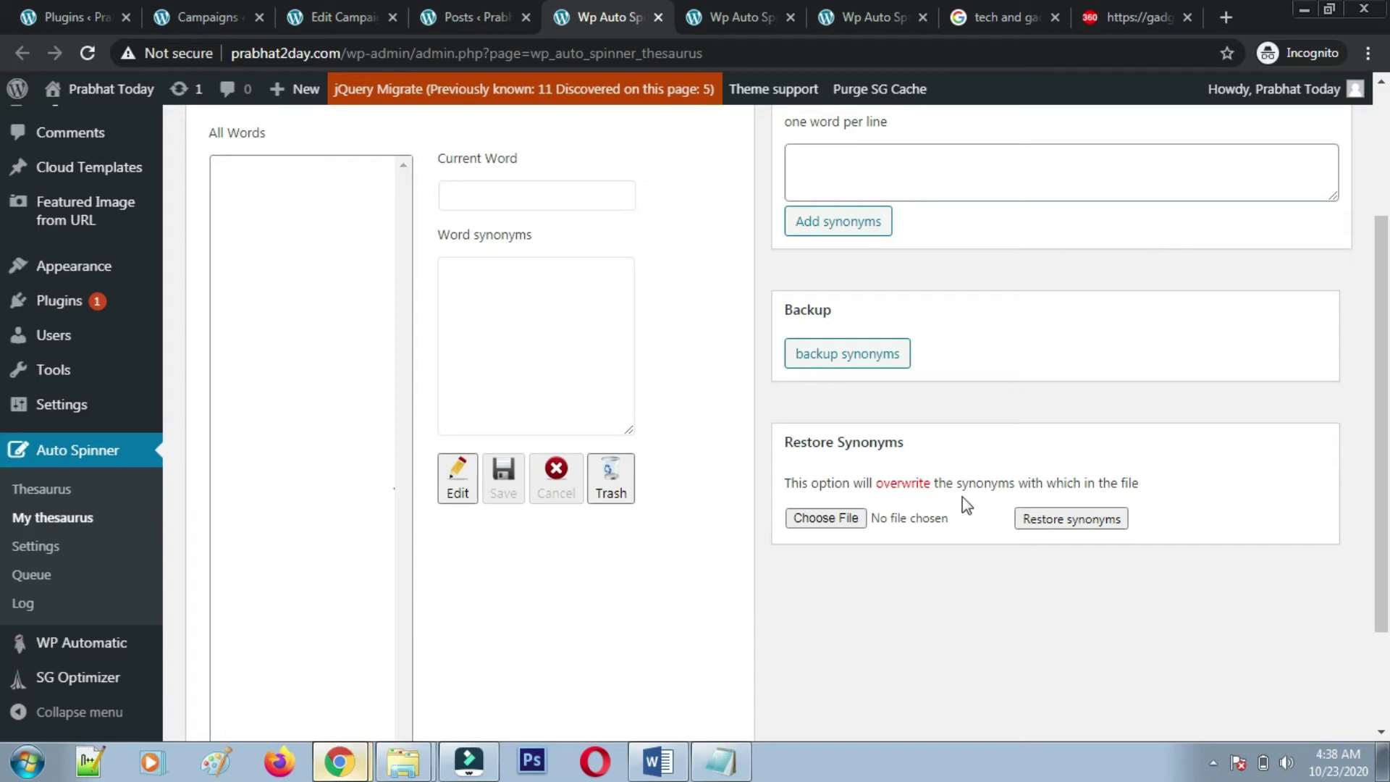
scroll(584, 519, up, 3)
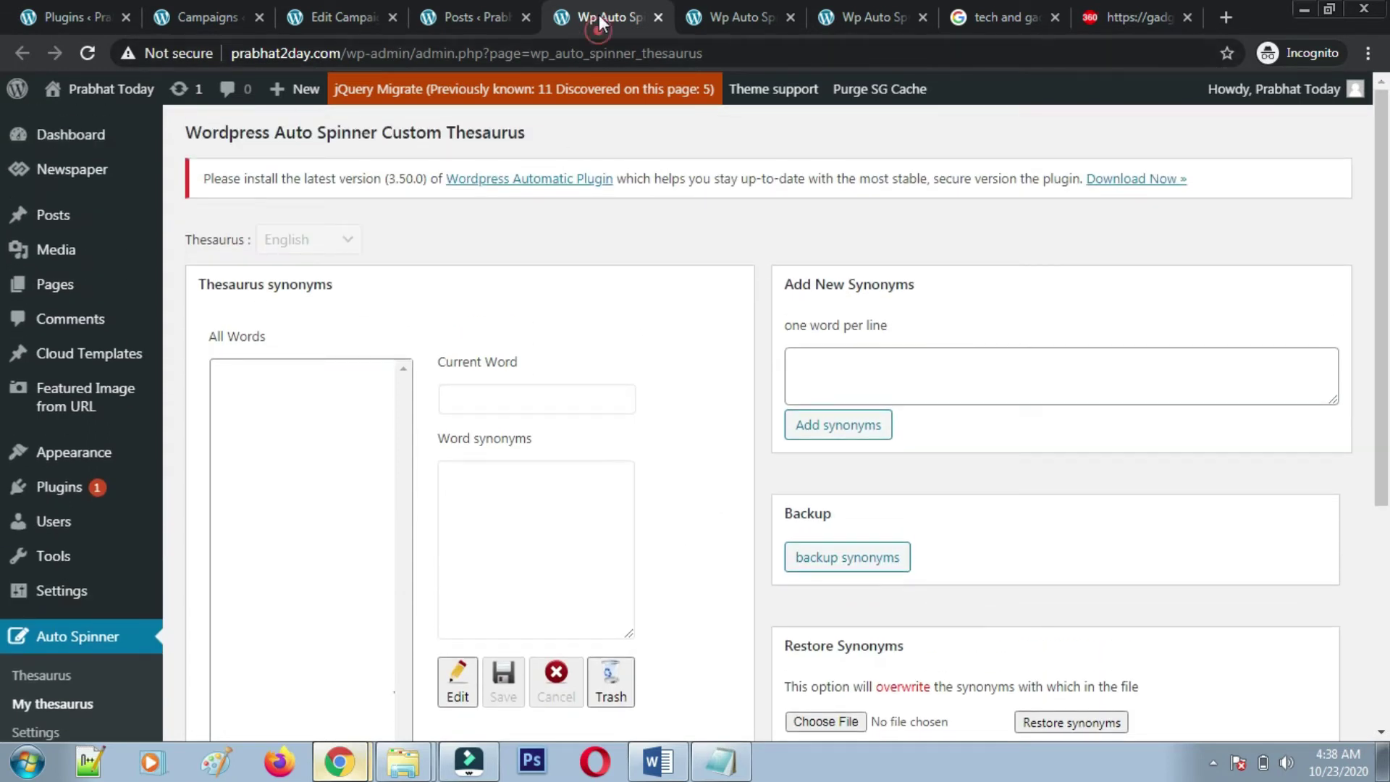
click(658, 16)
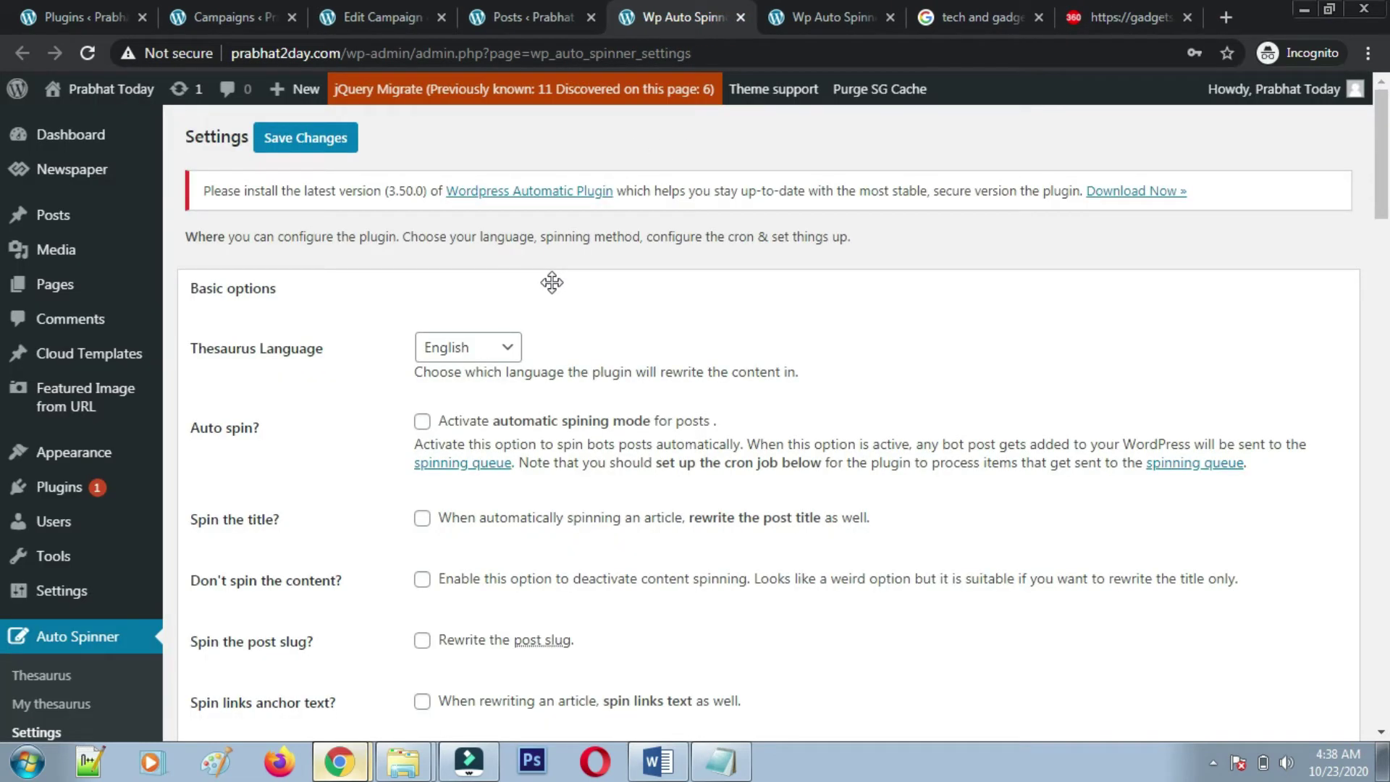
- Choose English as the thesaurus language and activate automatic spinning mode for posts in the Auto Spinner settings
click(487, 349)
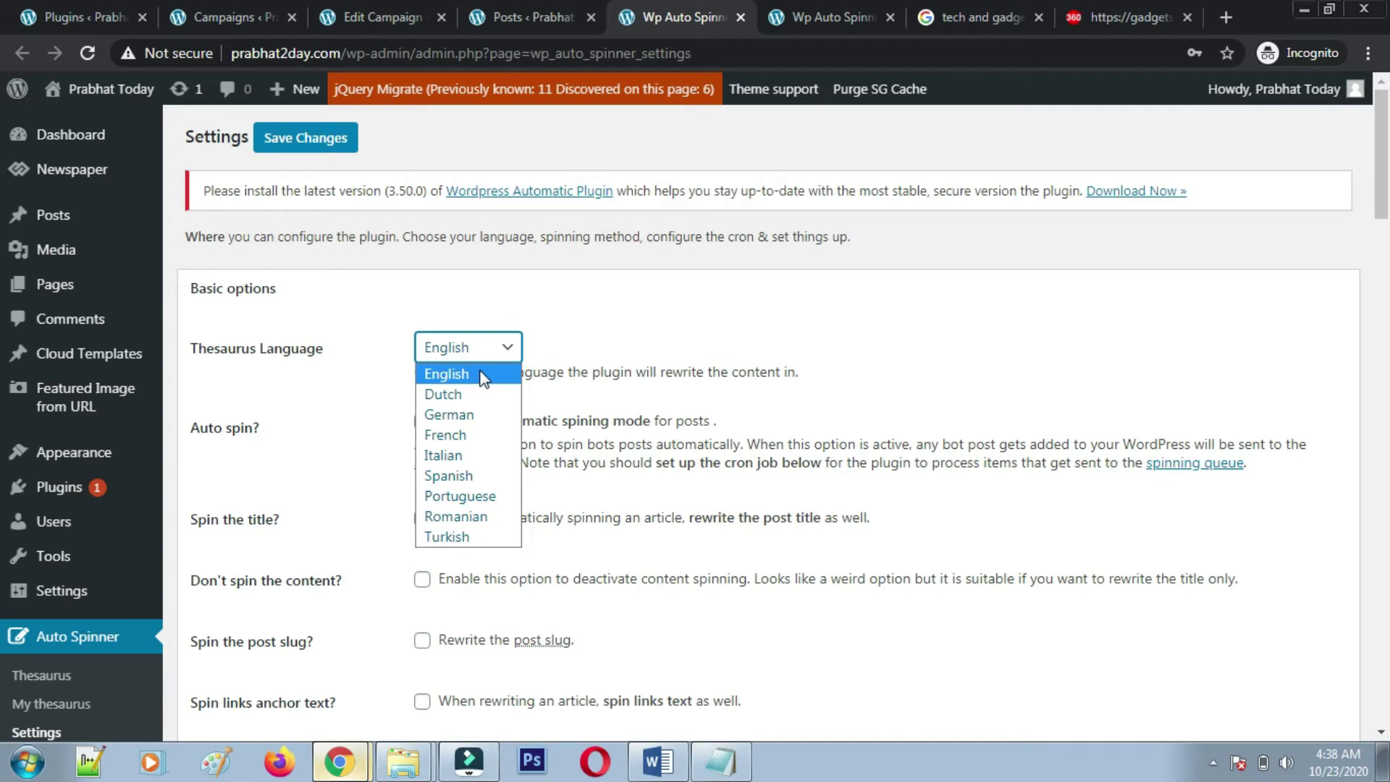
click(483, 377)
scroll(420, 397, down, 1)
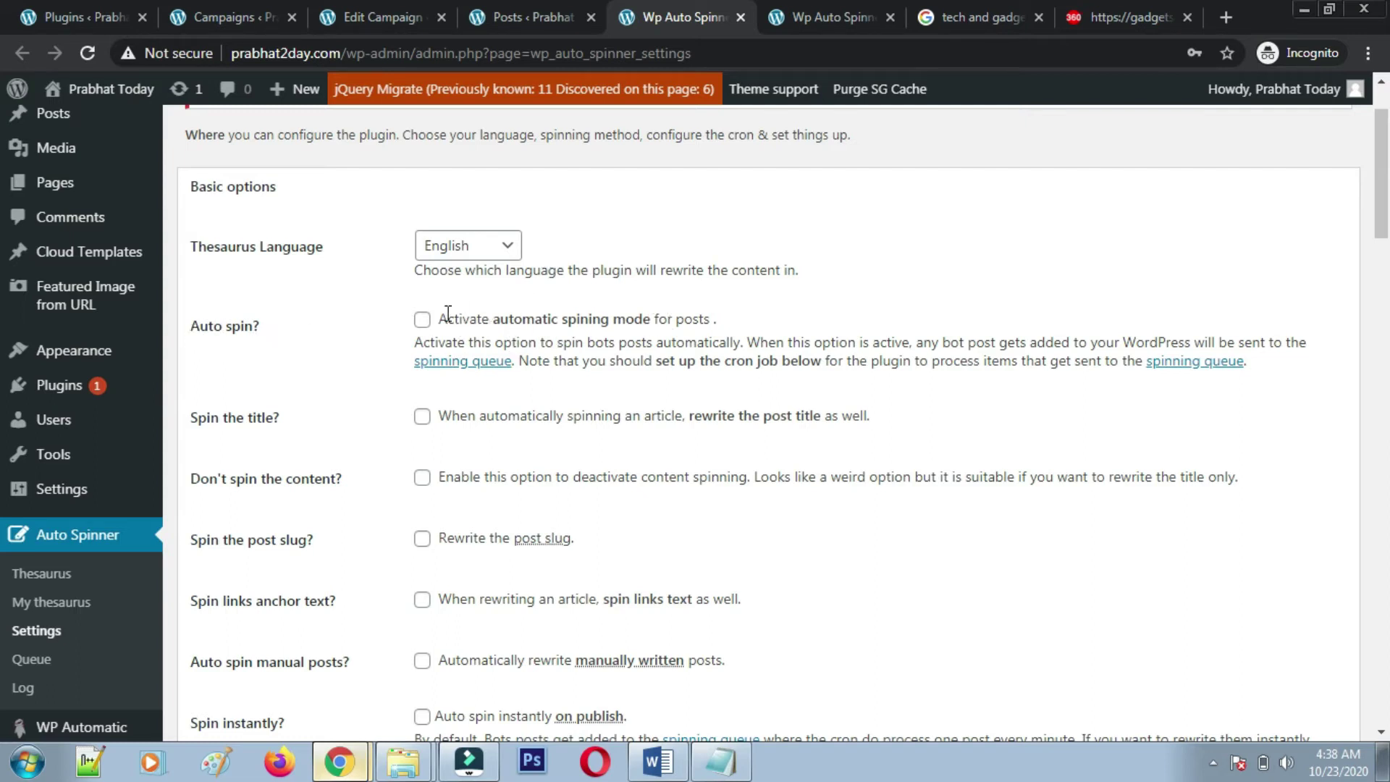
click(423, 319)
scroll(617, 345, down, 1)
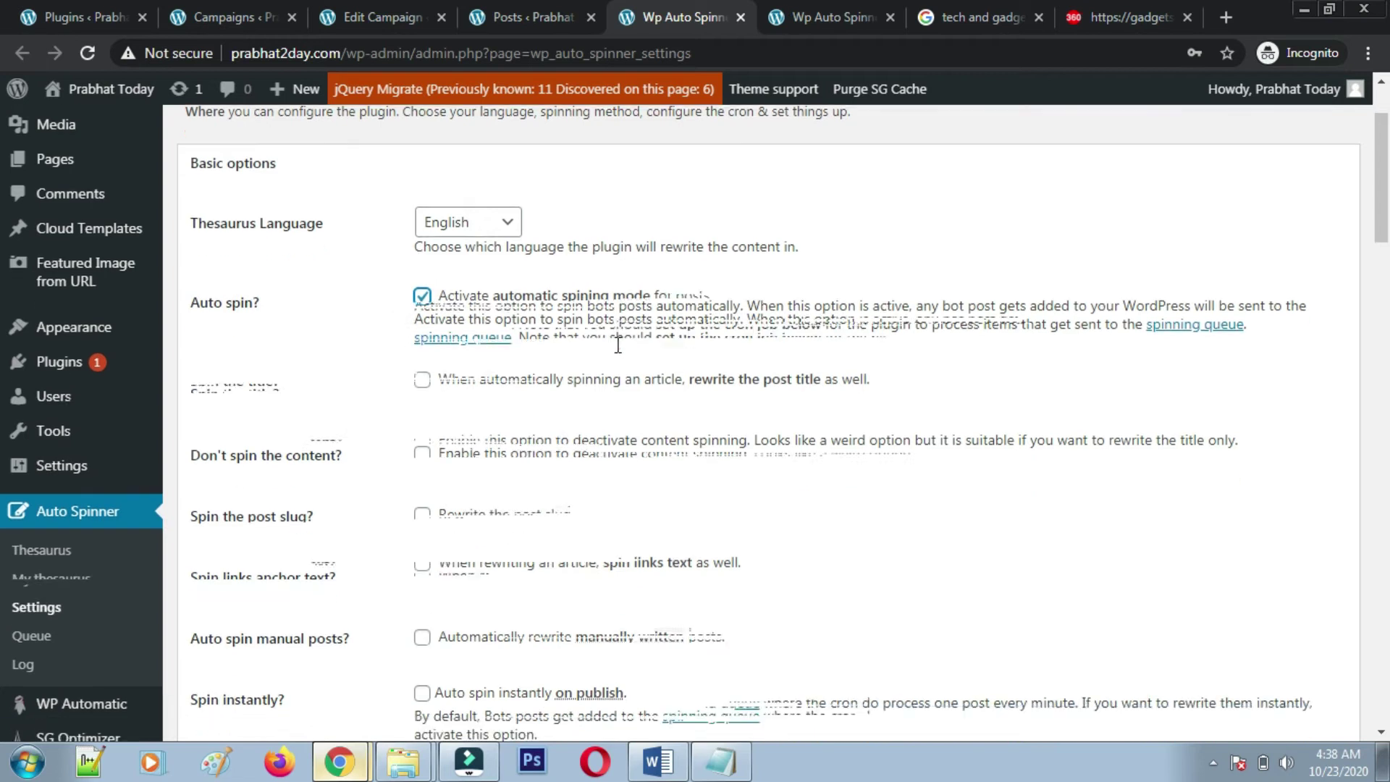
- Enable rewriting of the post title and the post slug in the basic options
scroll(618, 345, down, 2)
scroll(616, 344, up, 1)
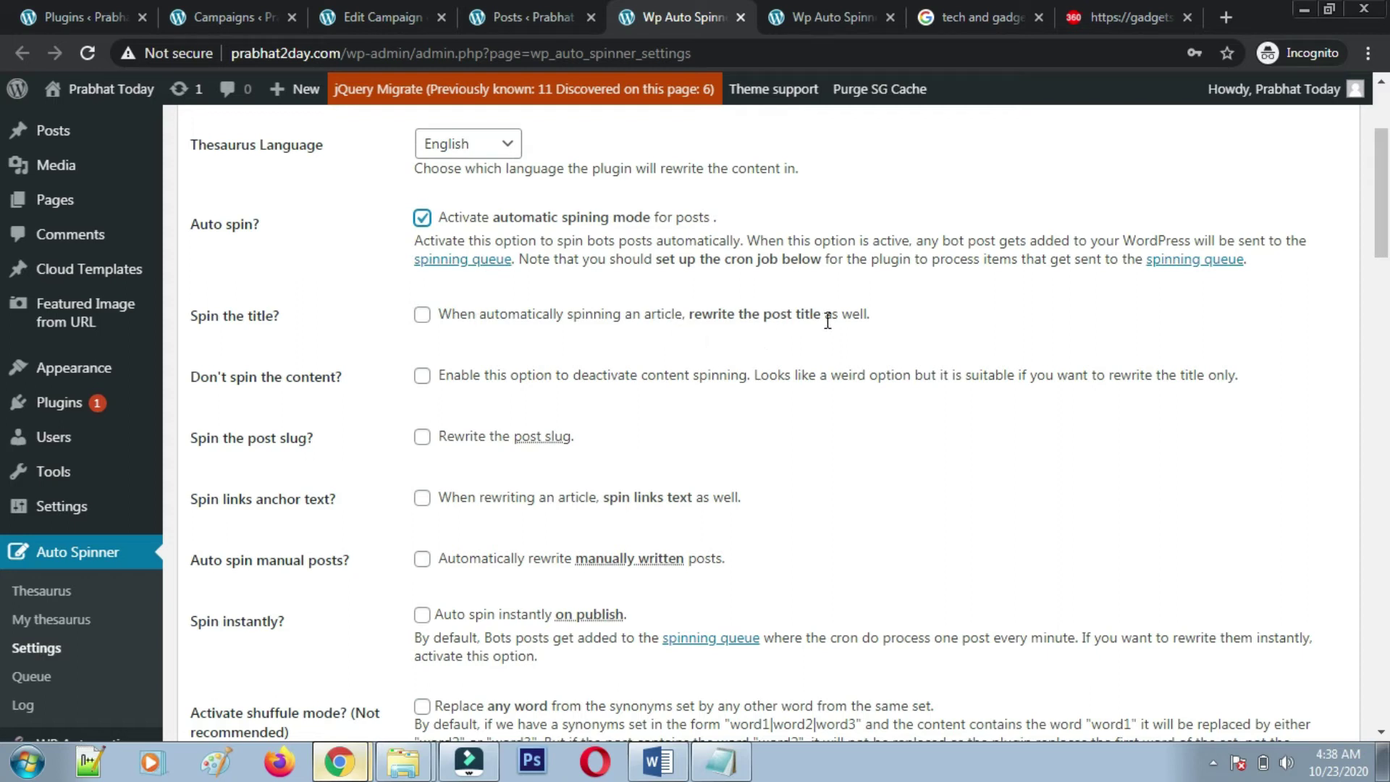
click(424, 316)
scroll(366, 399, down, 1)
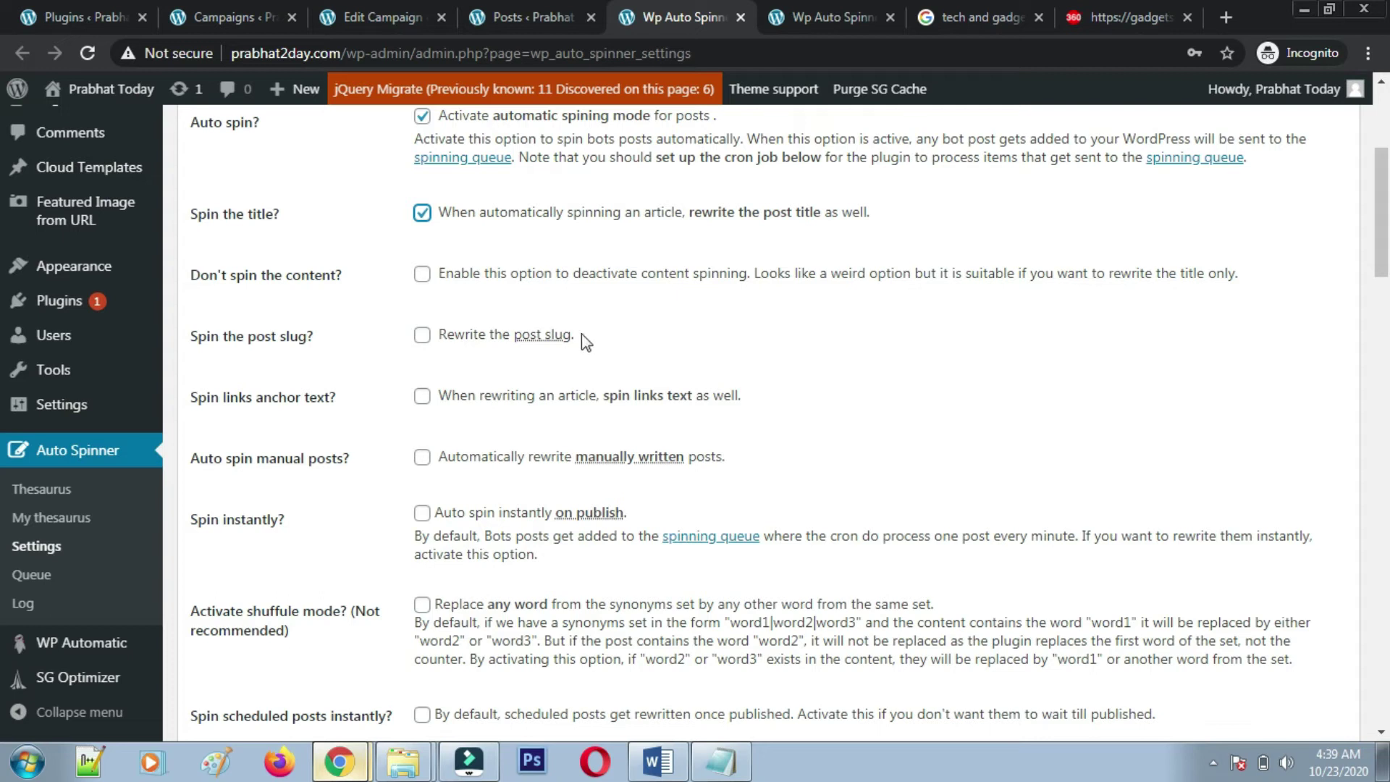
click(422, 335)
scroll(340, 362, down, 1)
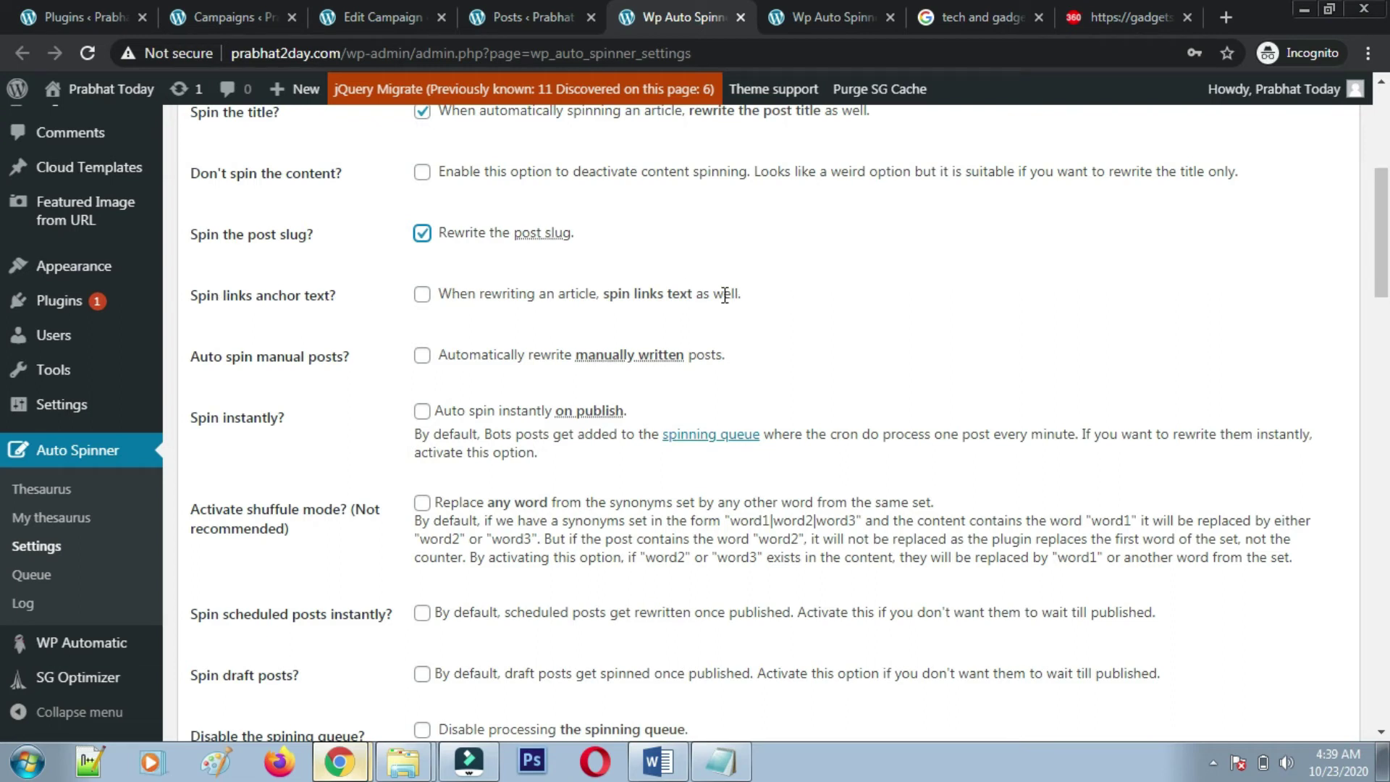
- Enable spinning of links' anchor text and automatic rewriting of manually written posts
click(422, 297)
scroll(352, 306, down, 2)
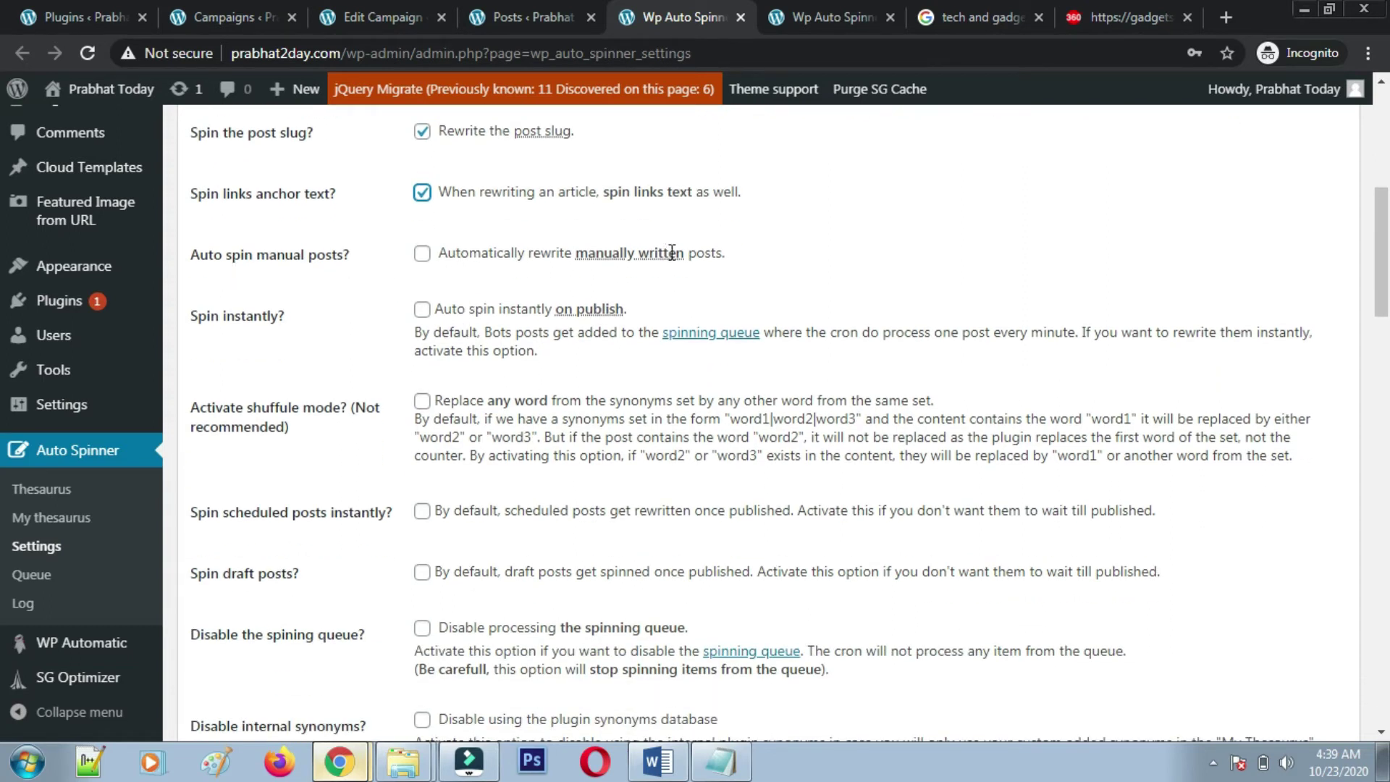
click(421, 252)
scroll(580, 266, down, 2)
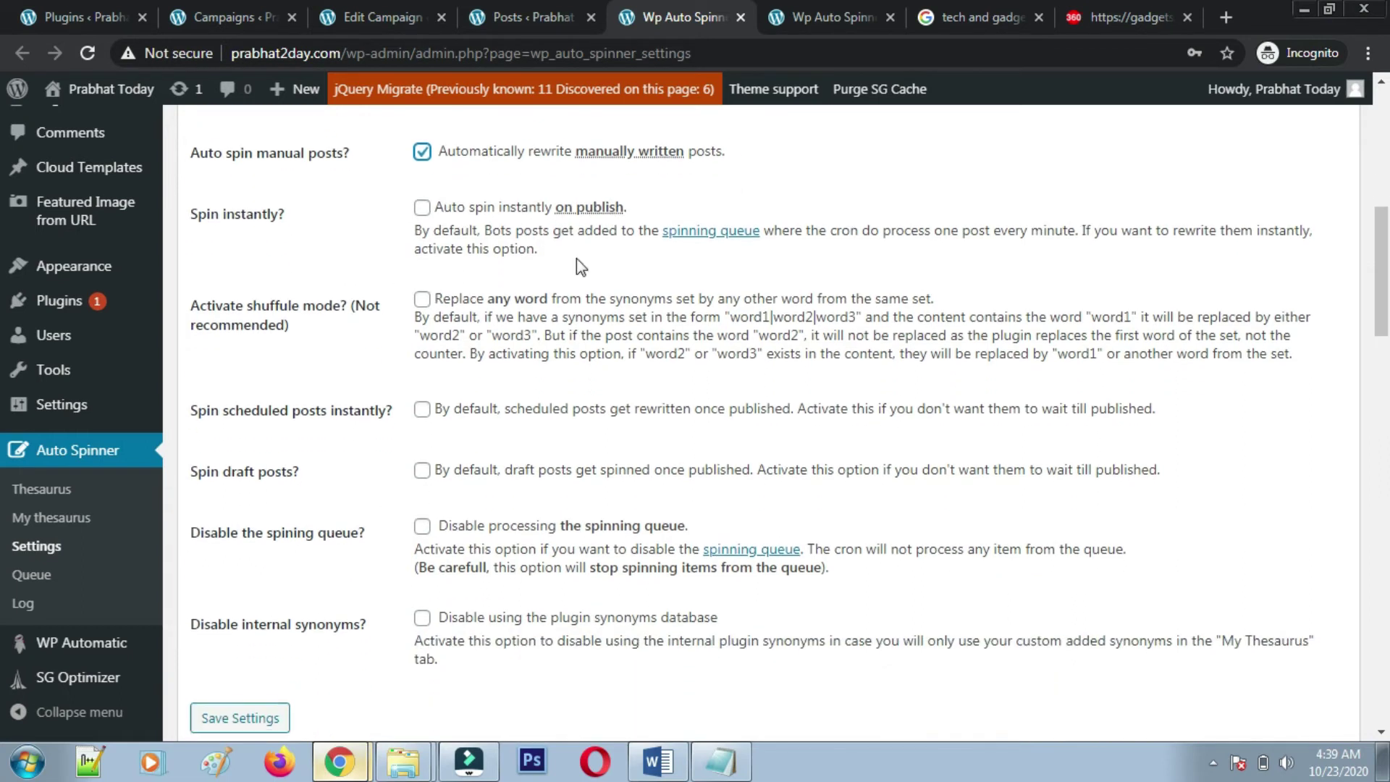
- Enable instant auto spinning on publish and the spinning of draft posts
click(423, 210)
scroll(368, 428, down, 1)
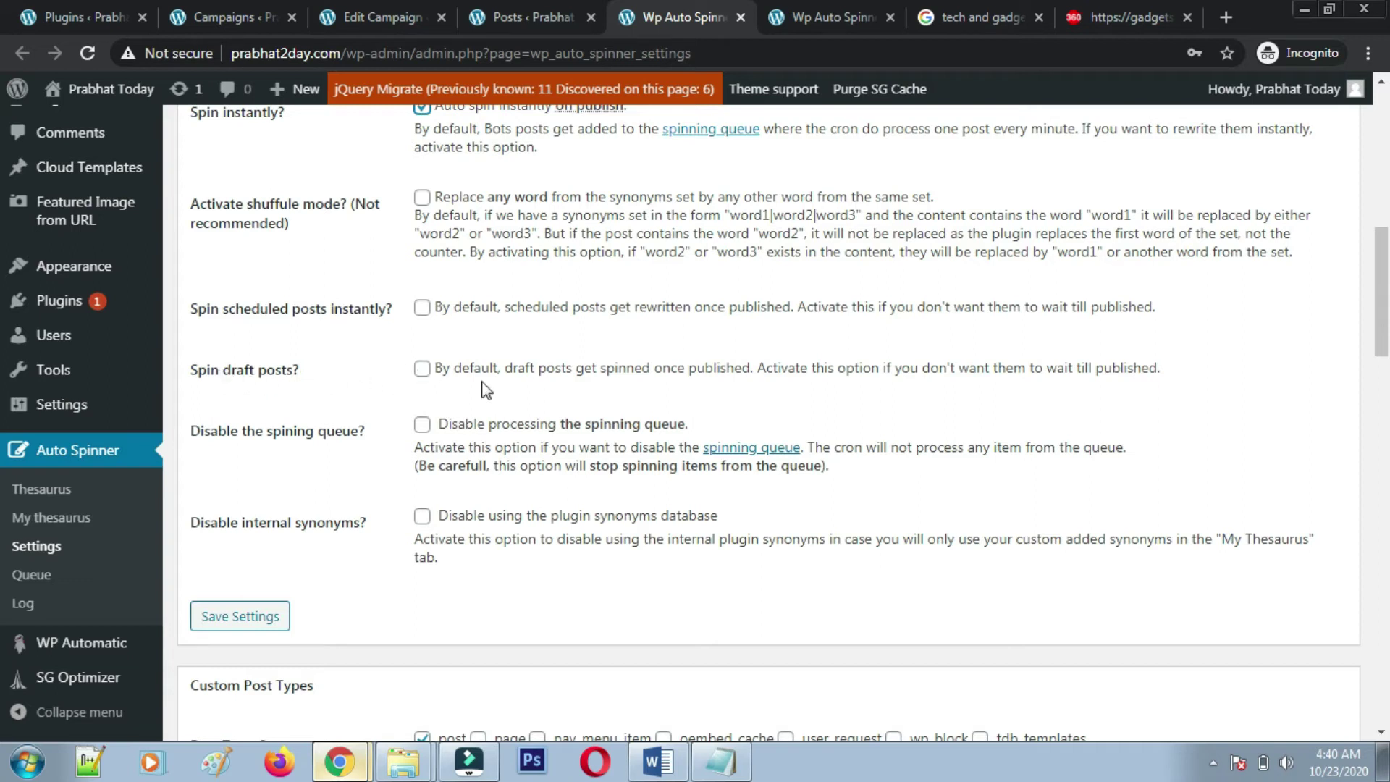
click(421, 368)
scroll(463, 389, down, 1)
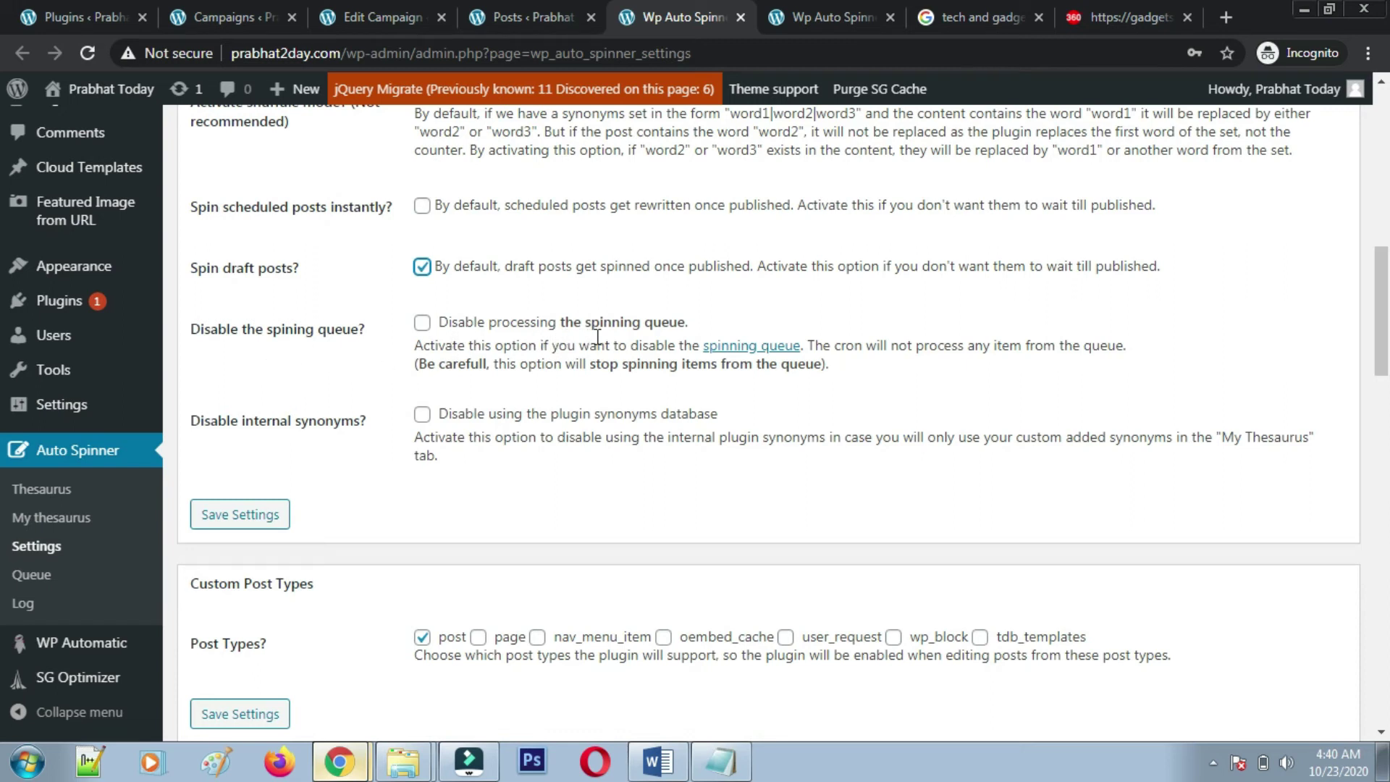
scroll(416, 395, down, 1)
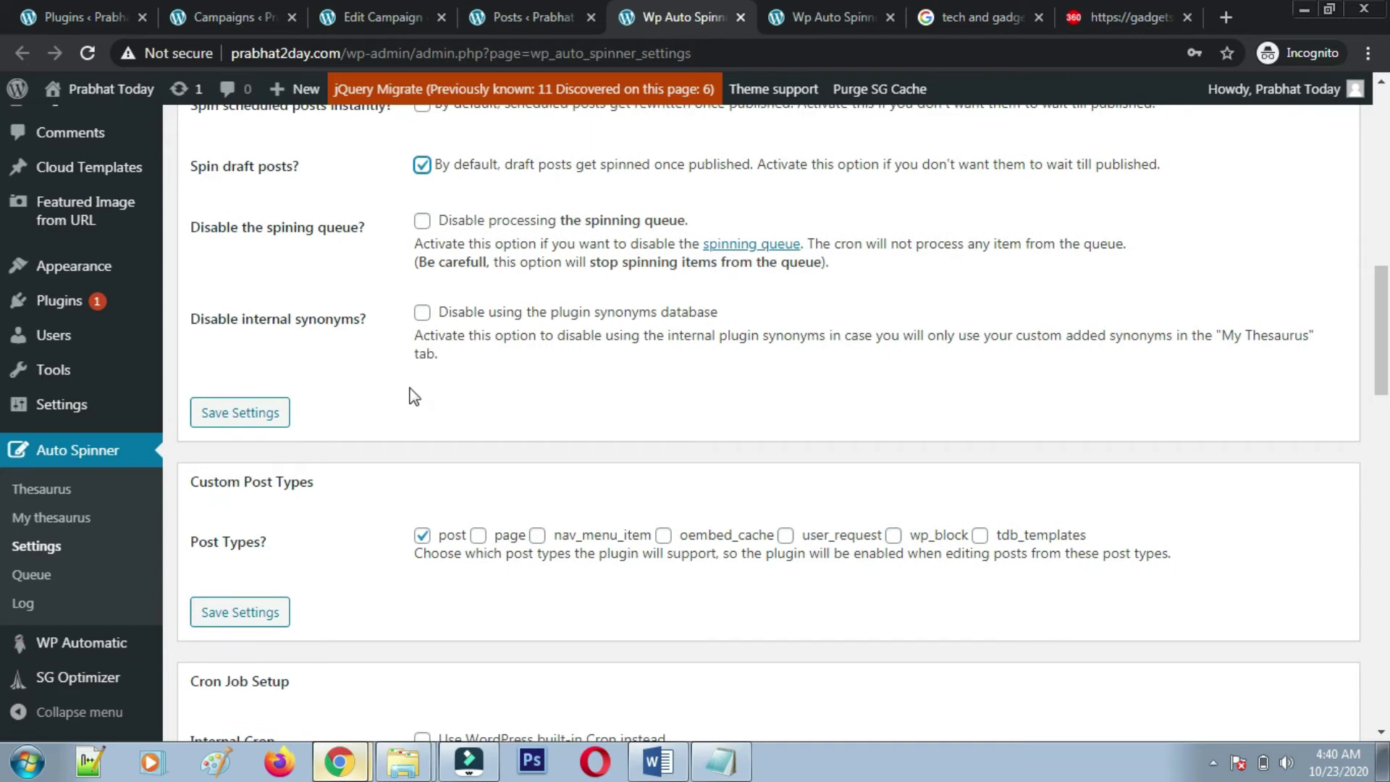
- Look through the posts waiting in Auto Spinner's spinning queue, then return to the plugin settings
click(826, 18)
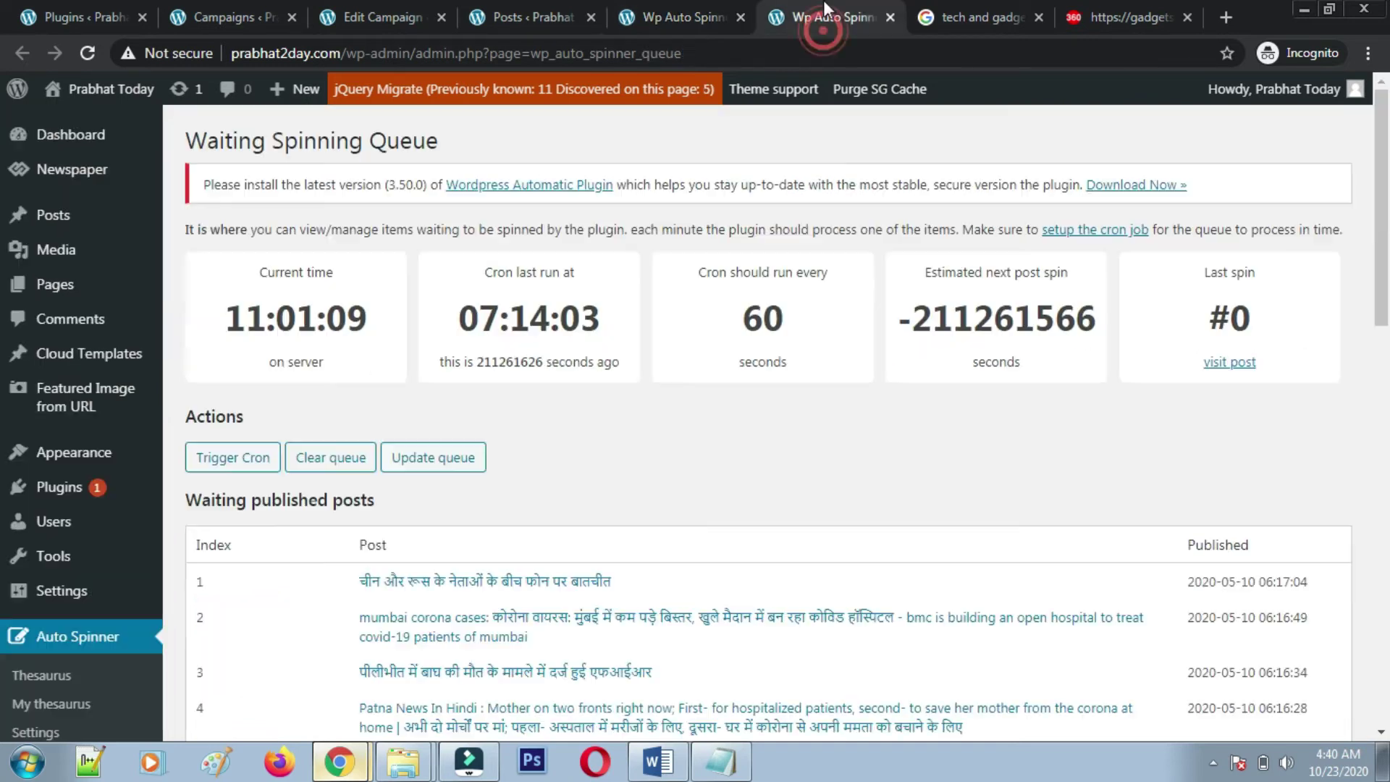
scroll(533, 391, down, 4)
scroll(554, 601, down, 10)
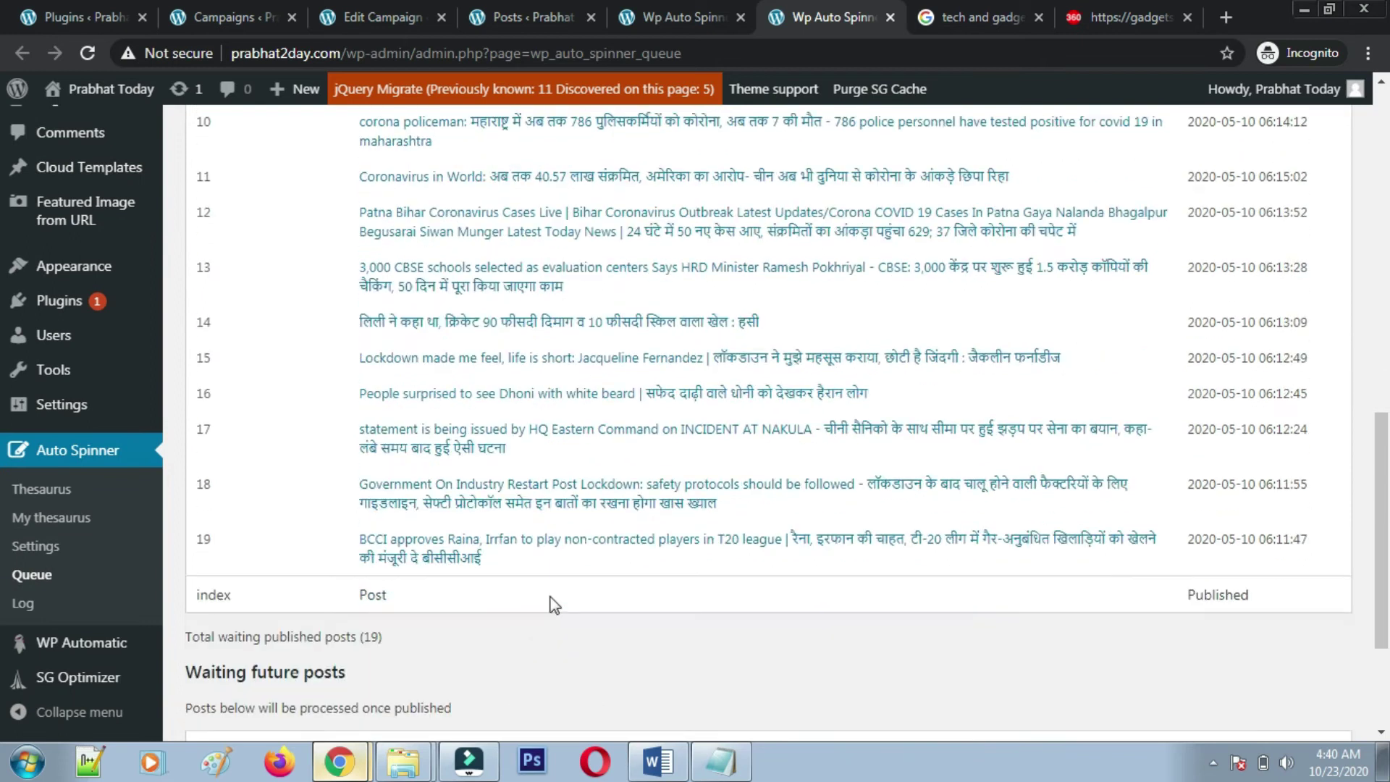
scroll(555, 604, up, 12)
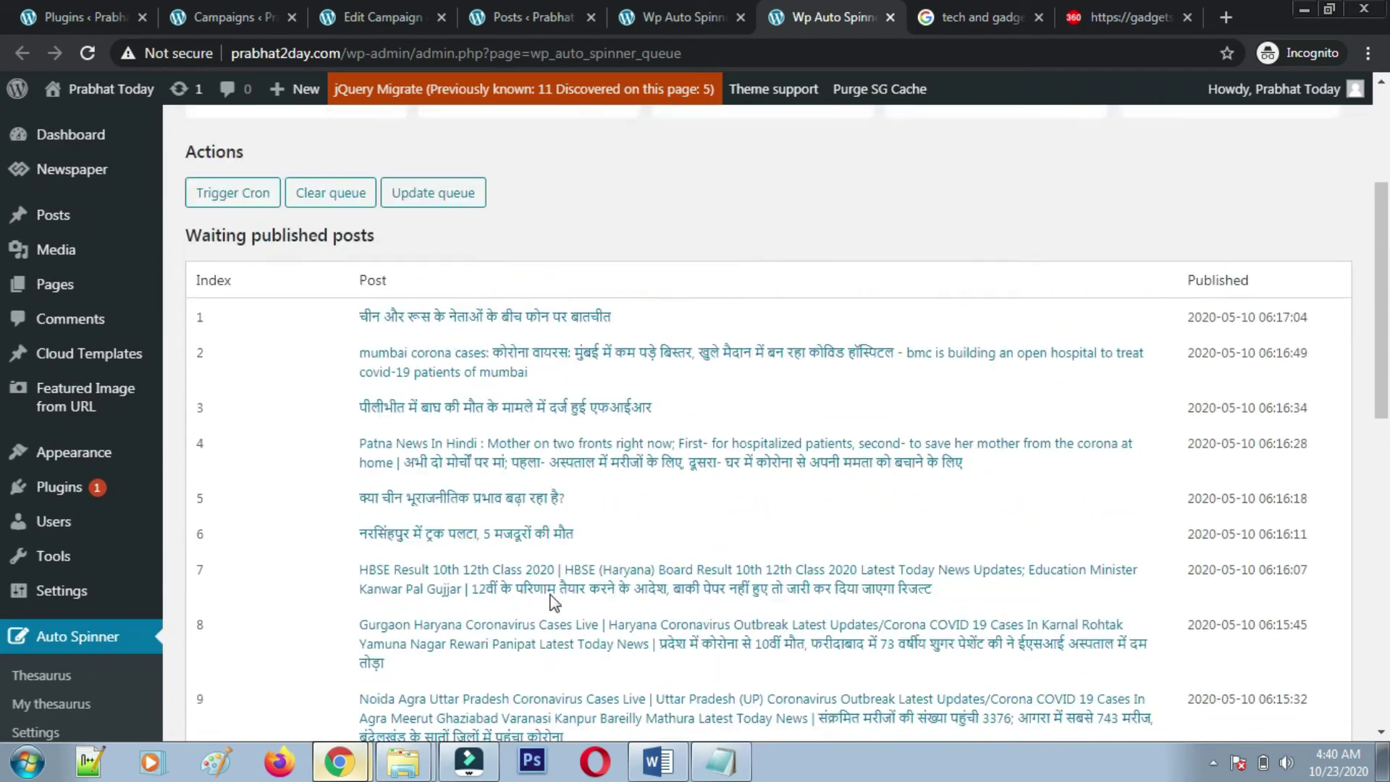
click(681, 17)
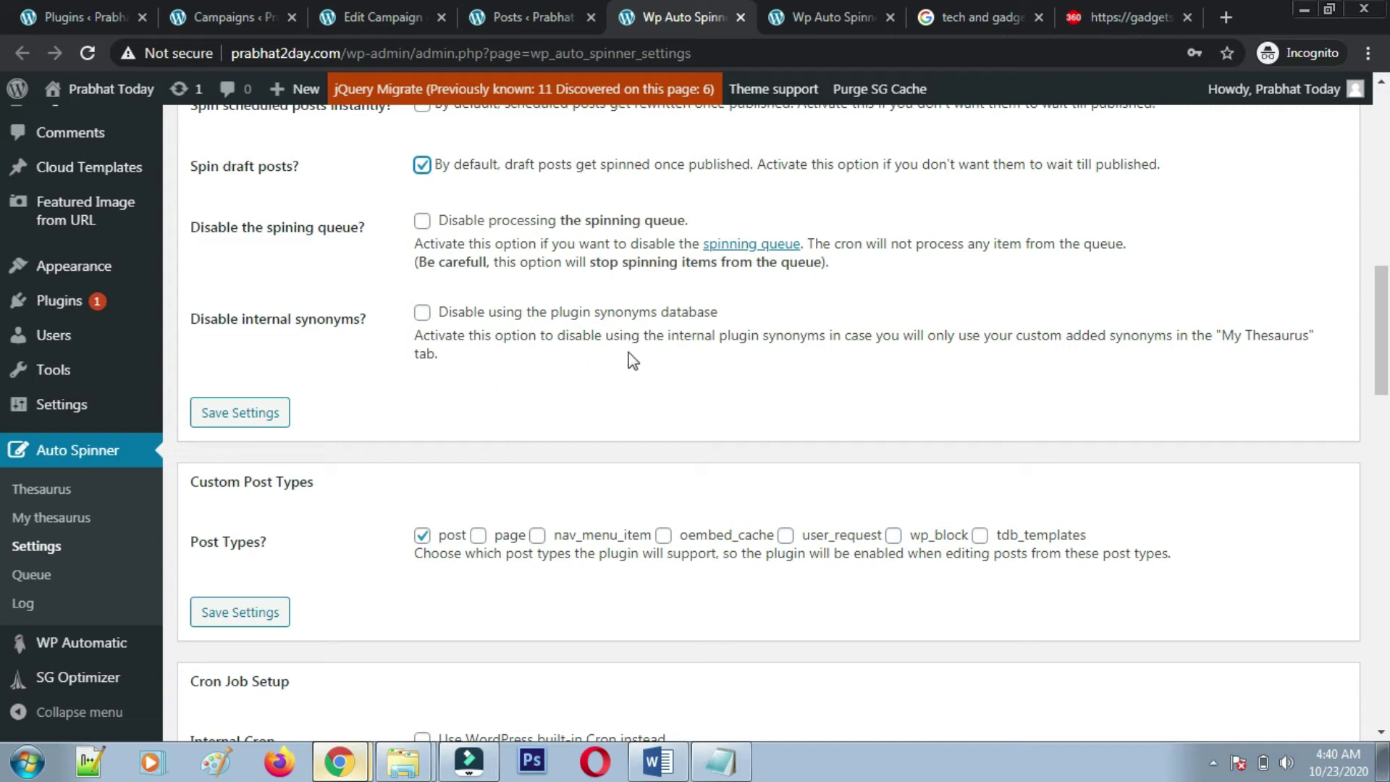
- Check the chosen basic options, post types and cron section, then save the Auto Spinner settings
scroll(493, 424, down, 1)
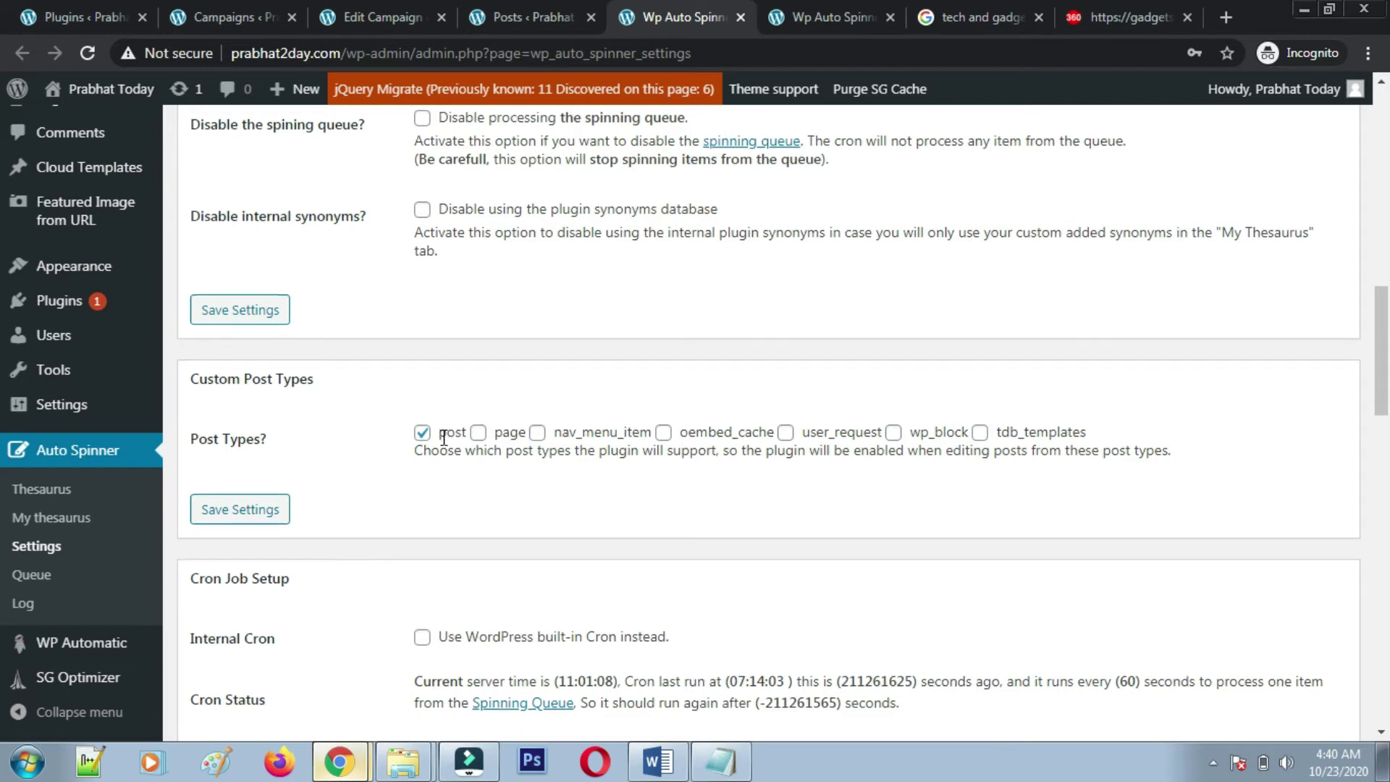
scroll(444, 437, down, 2)
scroll(250, 369, down, 1)
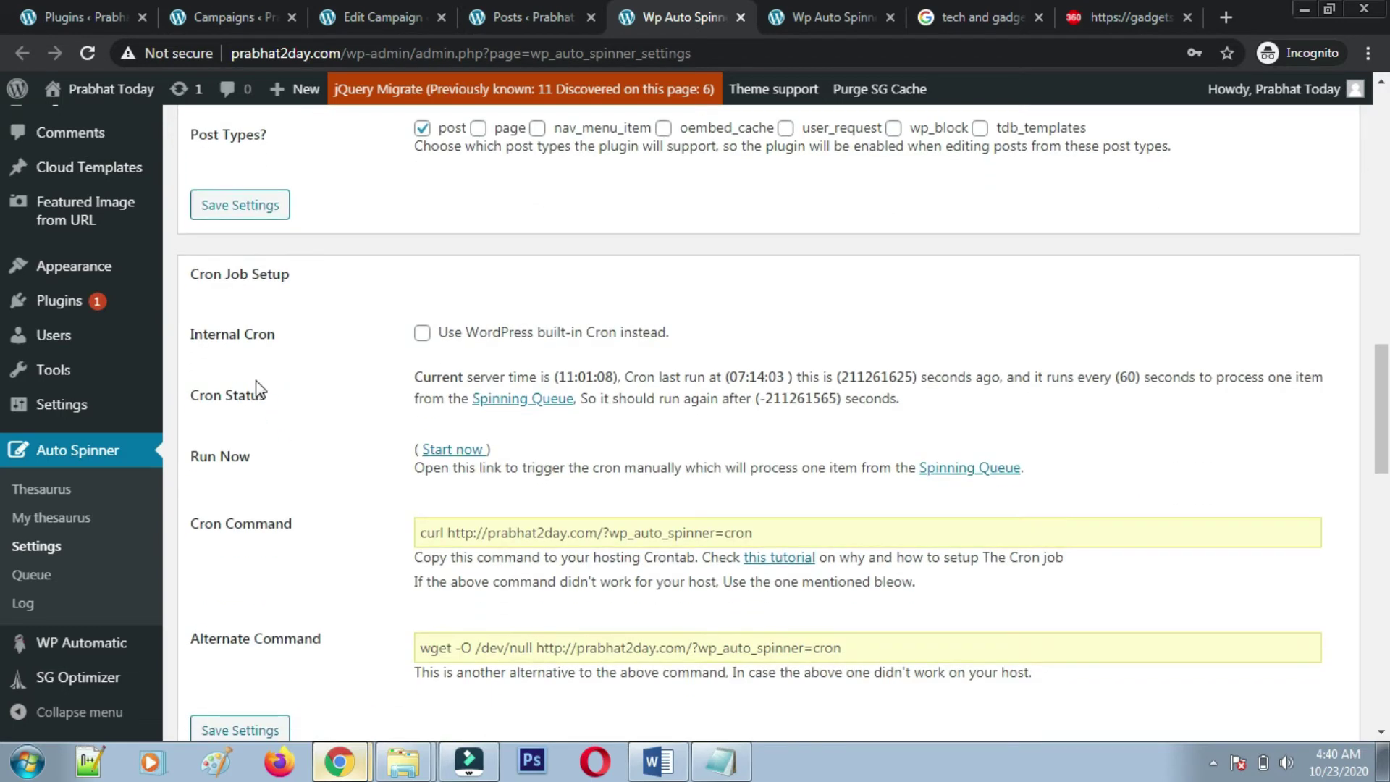
scroll(333, 455, up, 5)
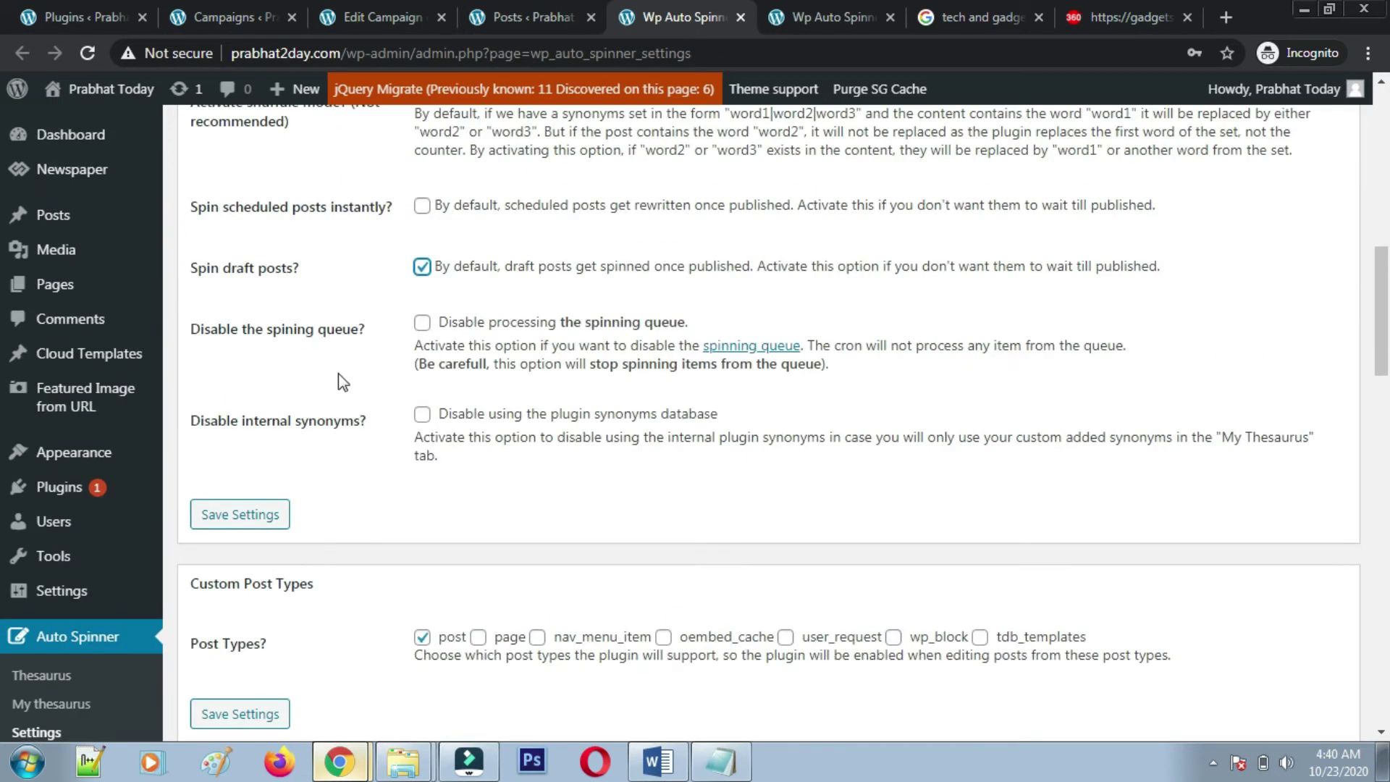
scroll(340, 375, up, 7)
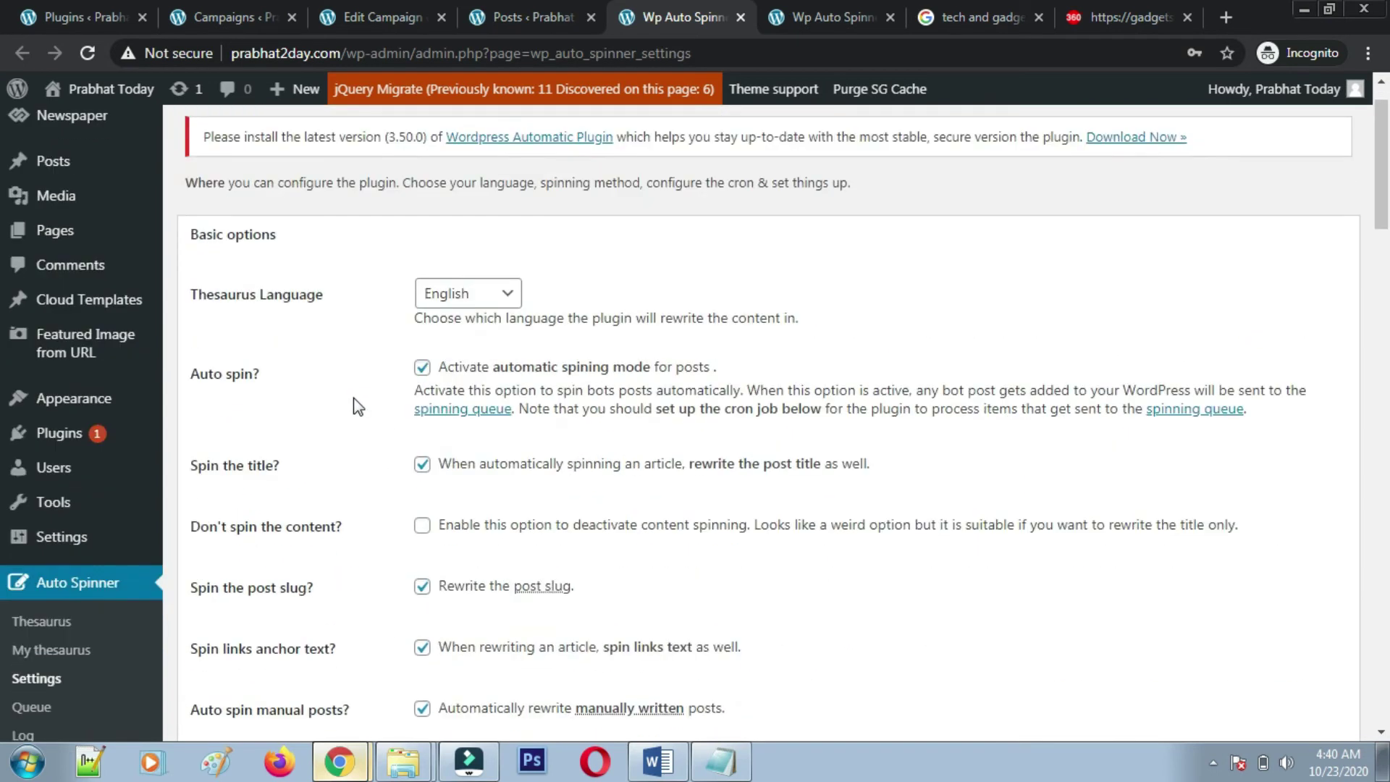
scroll(353, 398, down, 8)
click(228, 410)
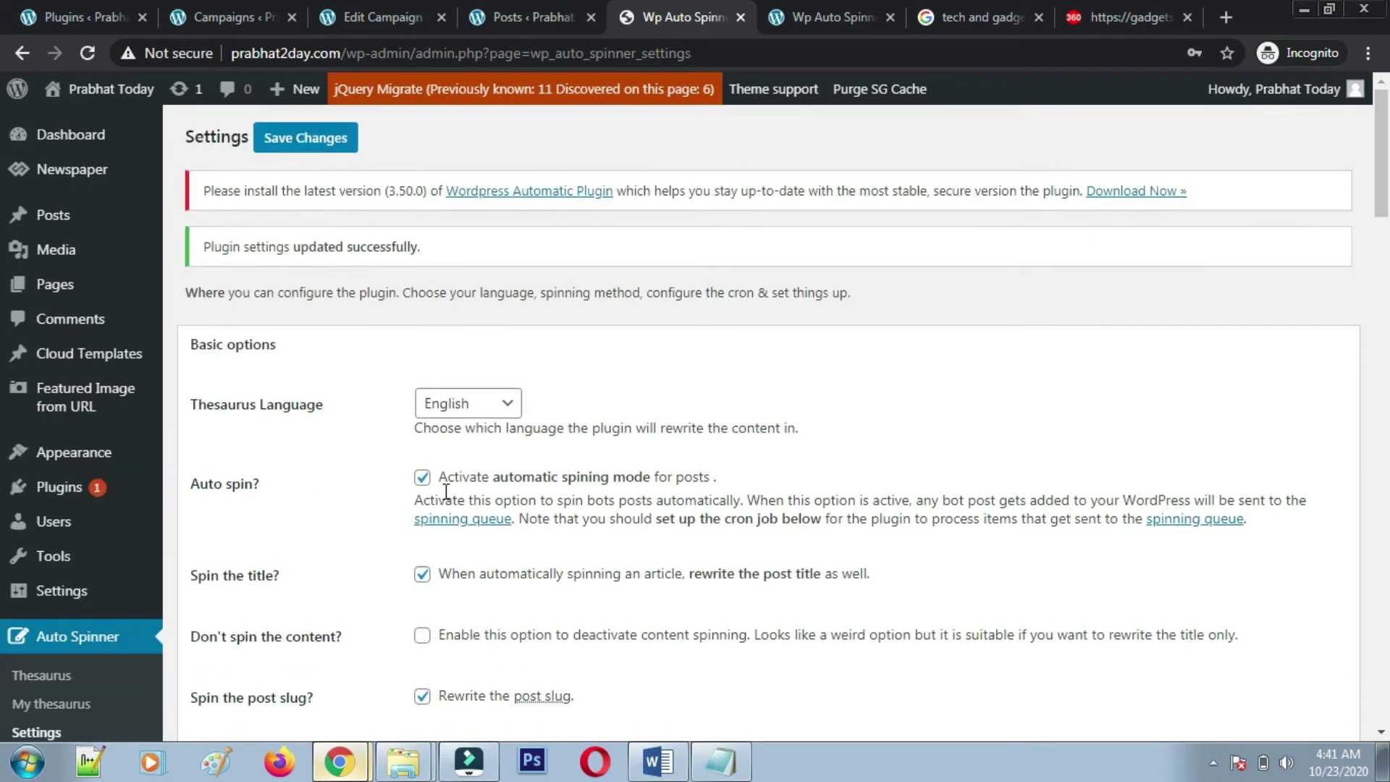
- Examine the custom post types, the cron job setup with its two commands, and the exclusion and protected terms options
scroll(426, 493, down, 15)
scroll(405, 478, down, 3)
scroll(367, 426, up, 1)
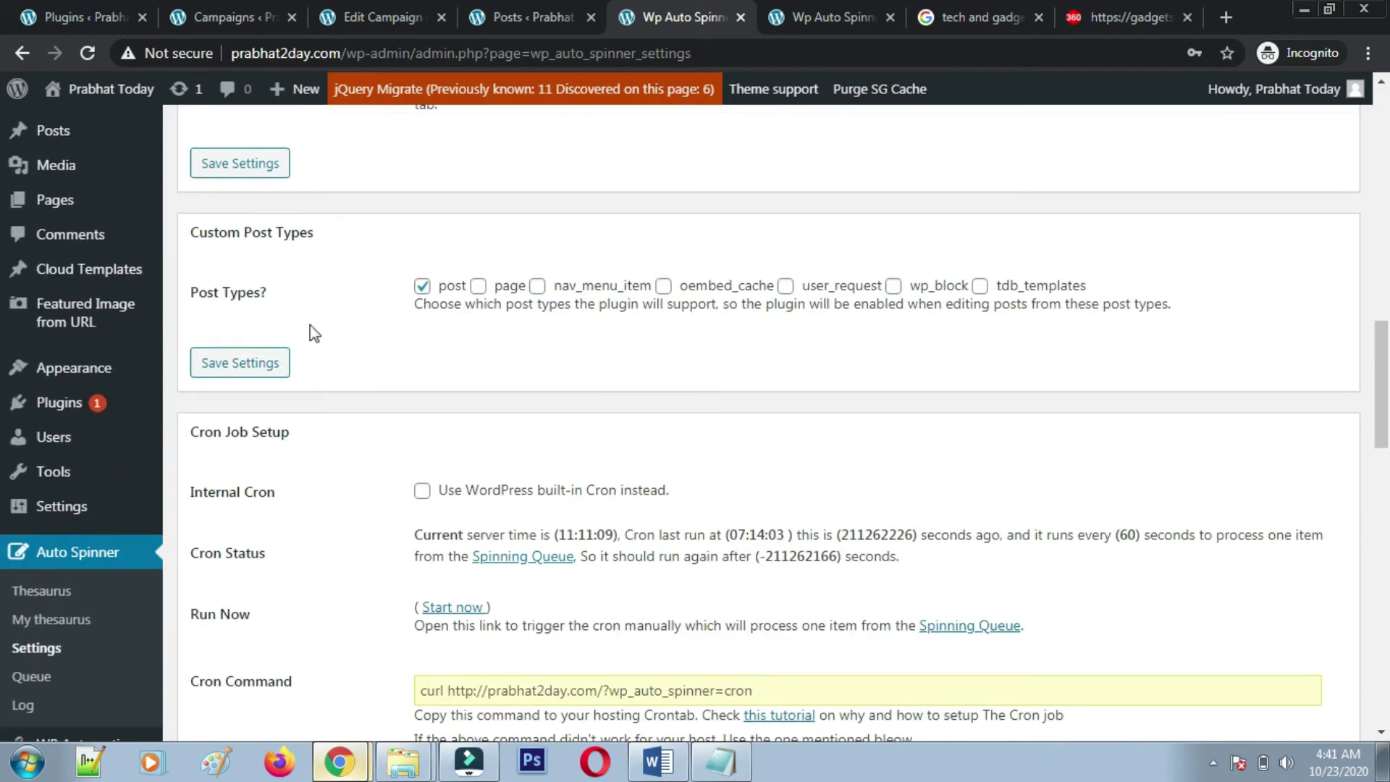
scroll(357, 496, down, 3)
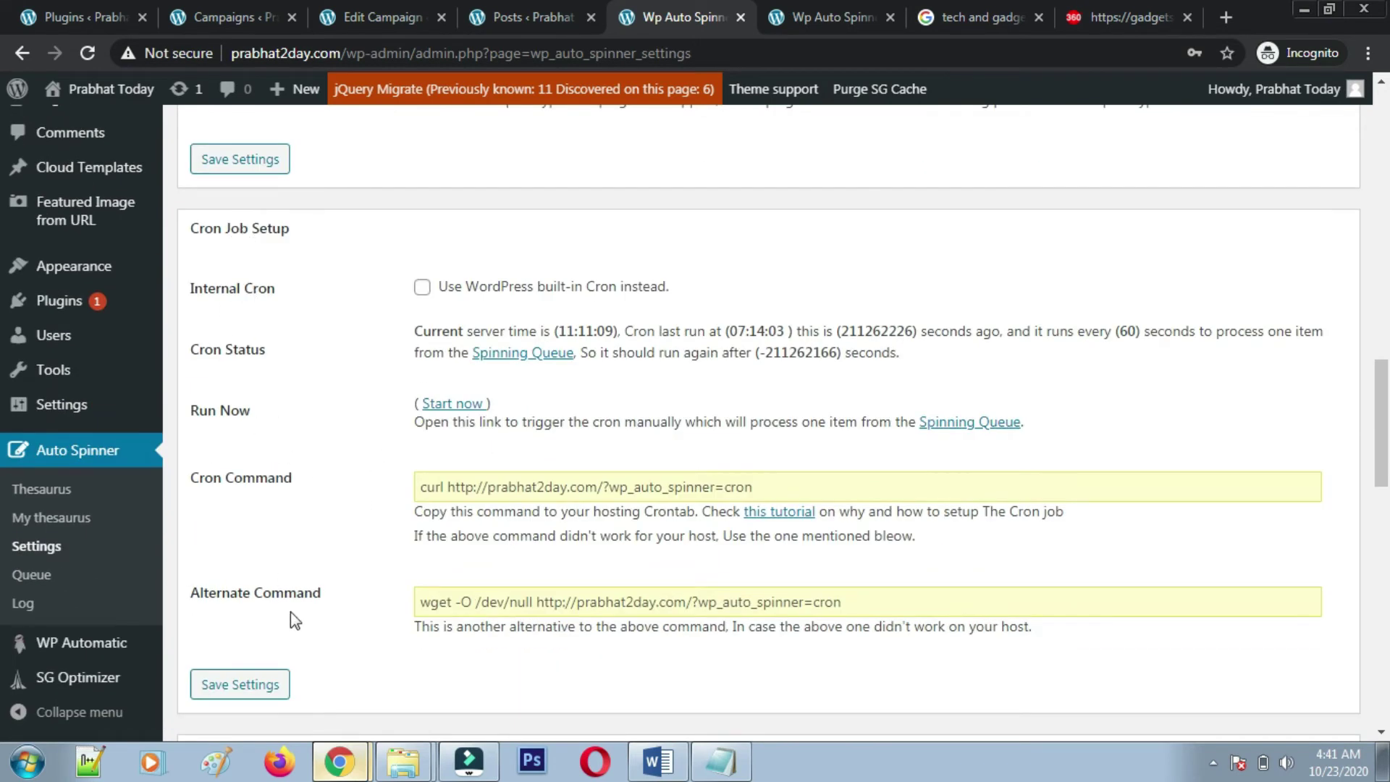
scroll(323, 586, down, 1)
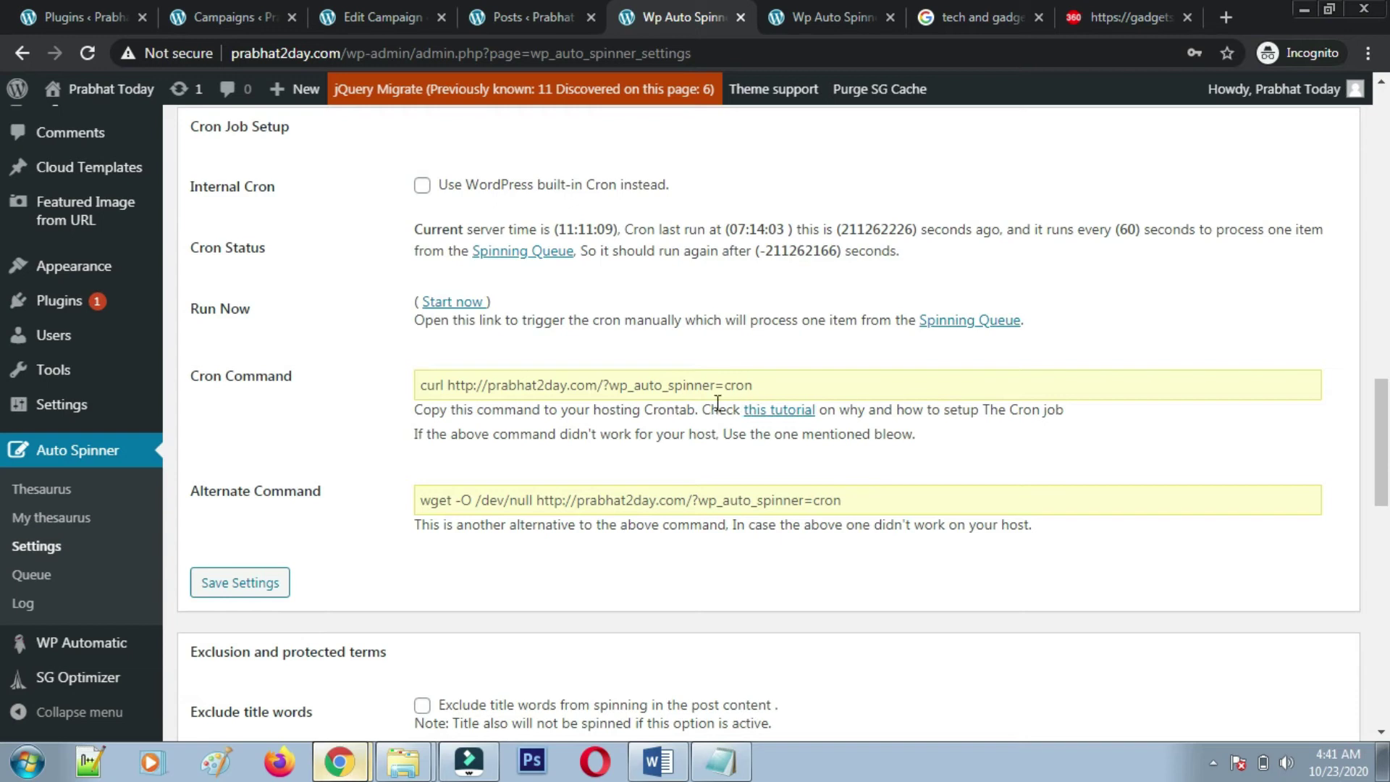
scroll(446, 479, down, 3)
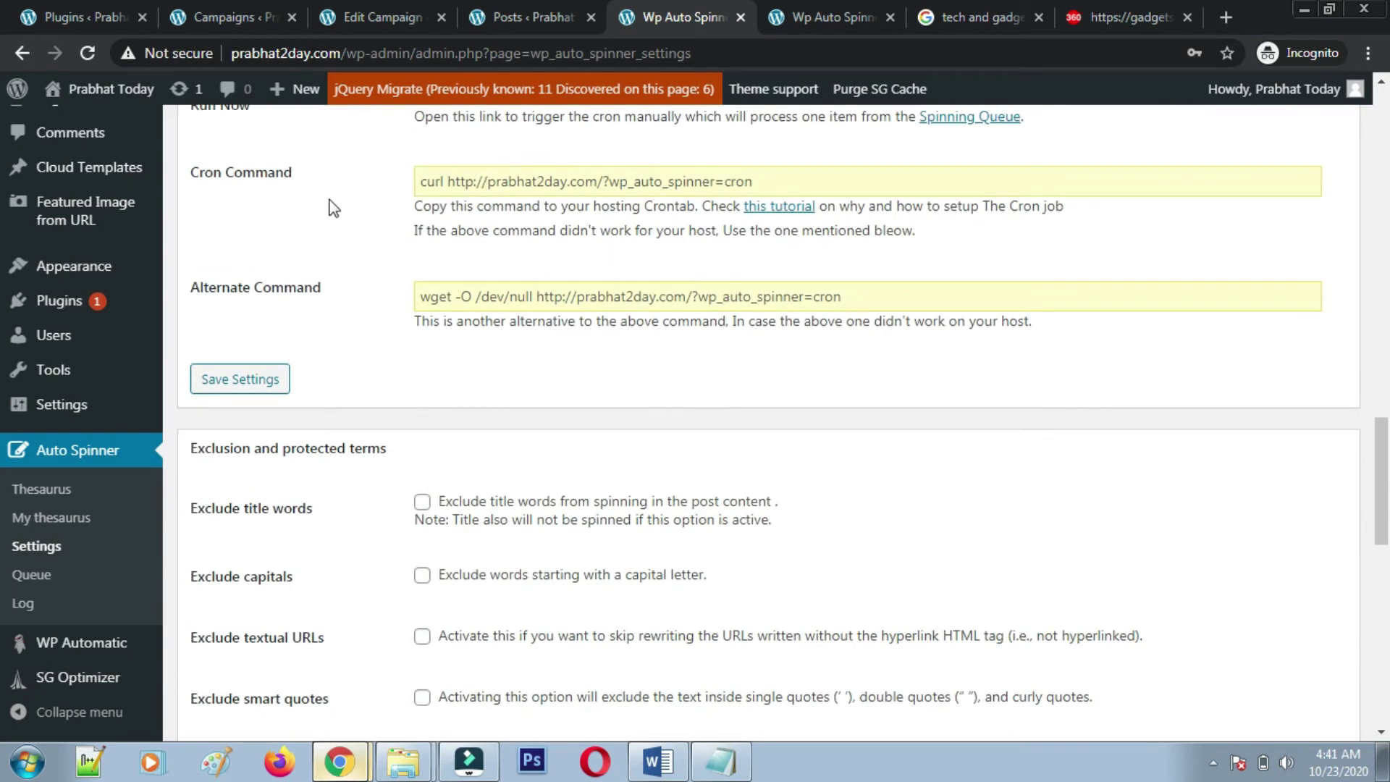
scroll(406, 424, up, 3)
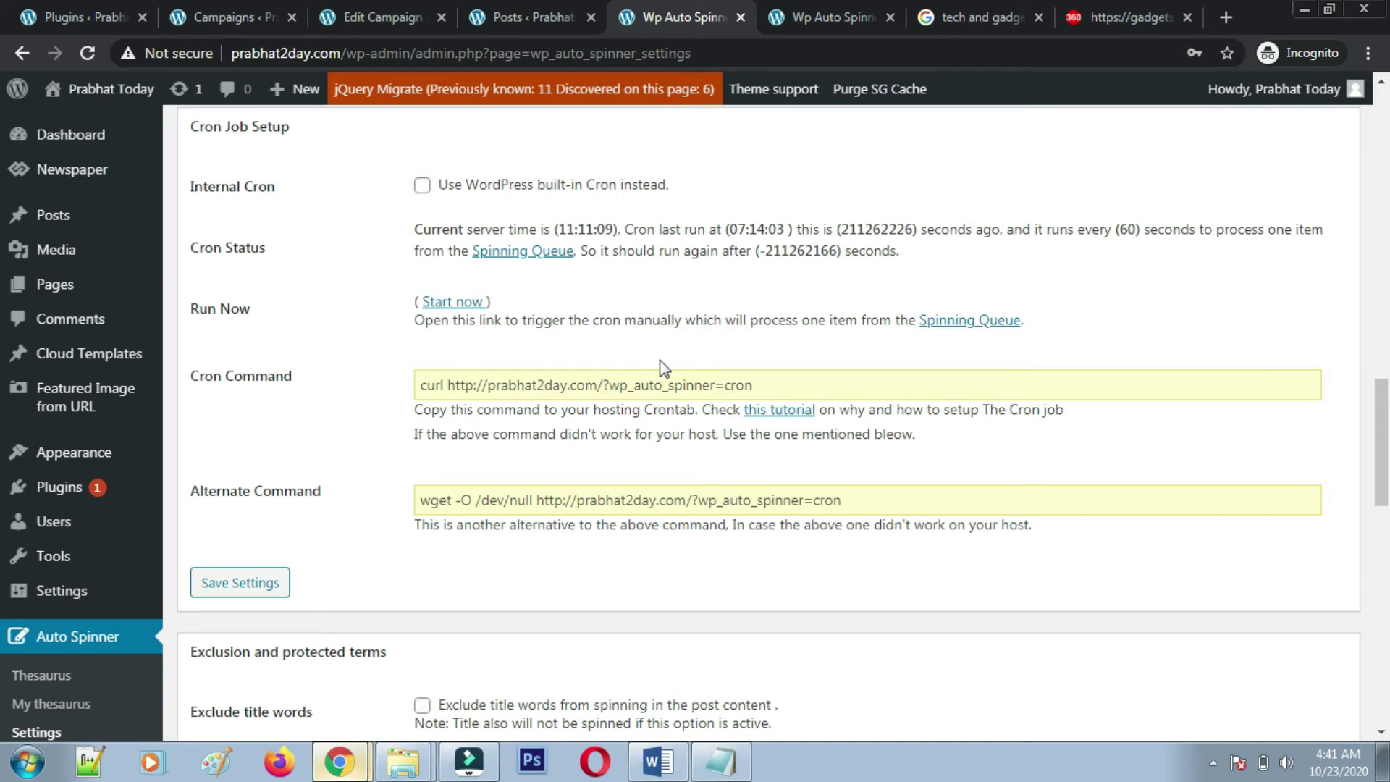
scroll(438, 499, down, 4)
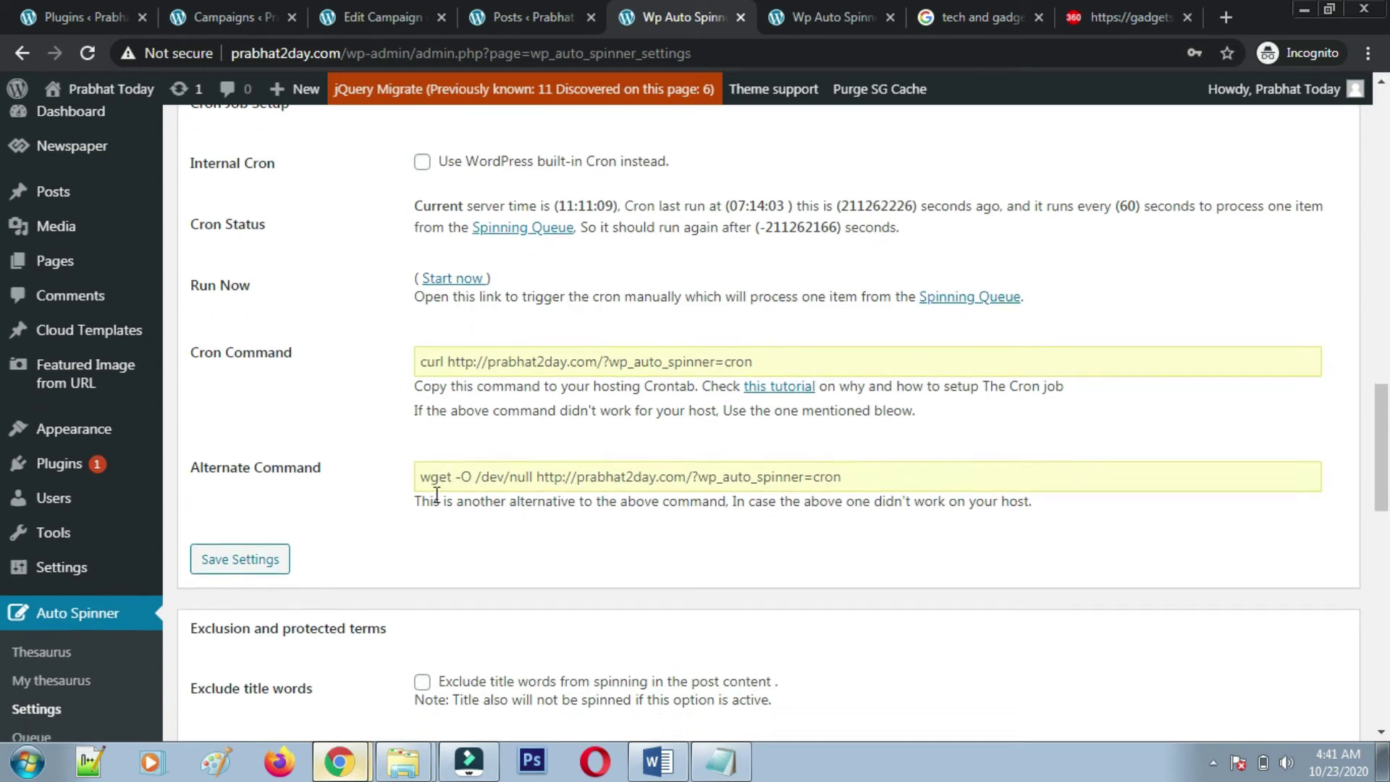
scroll(438, 501, down, 1)
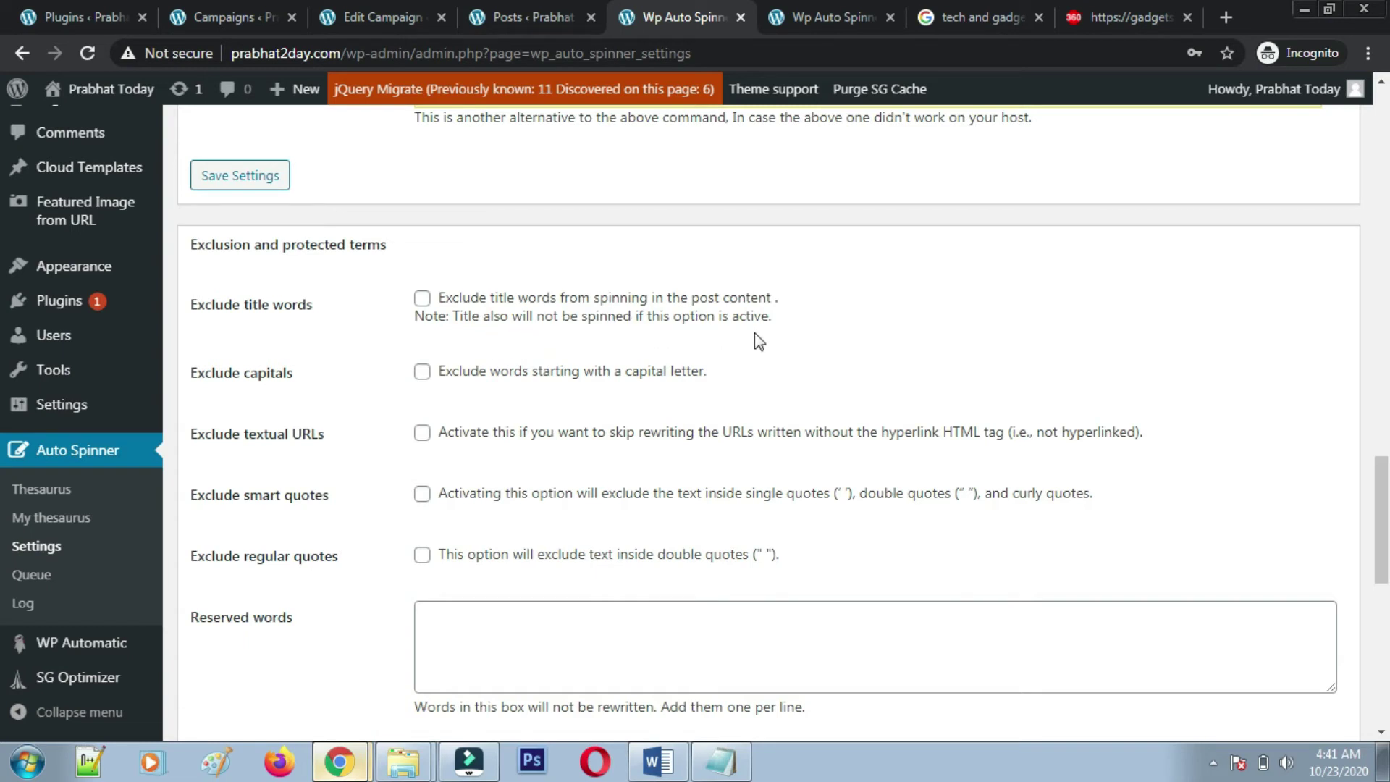
- Exclude posts in the Tech & Gadgets category from rewriting and save the Auto Spinner settings
scroll(390, 400, down, 1)
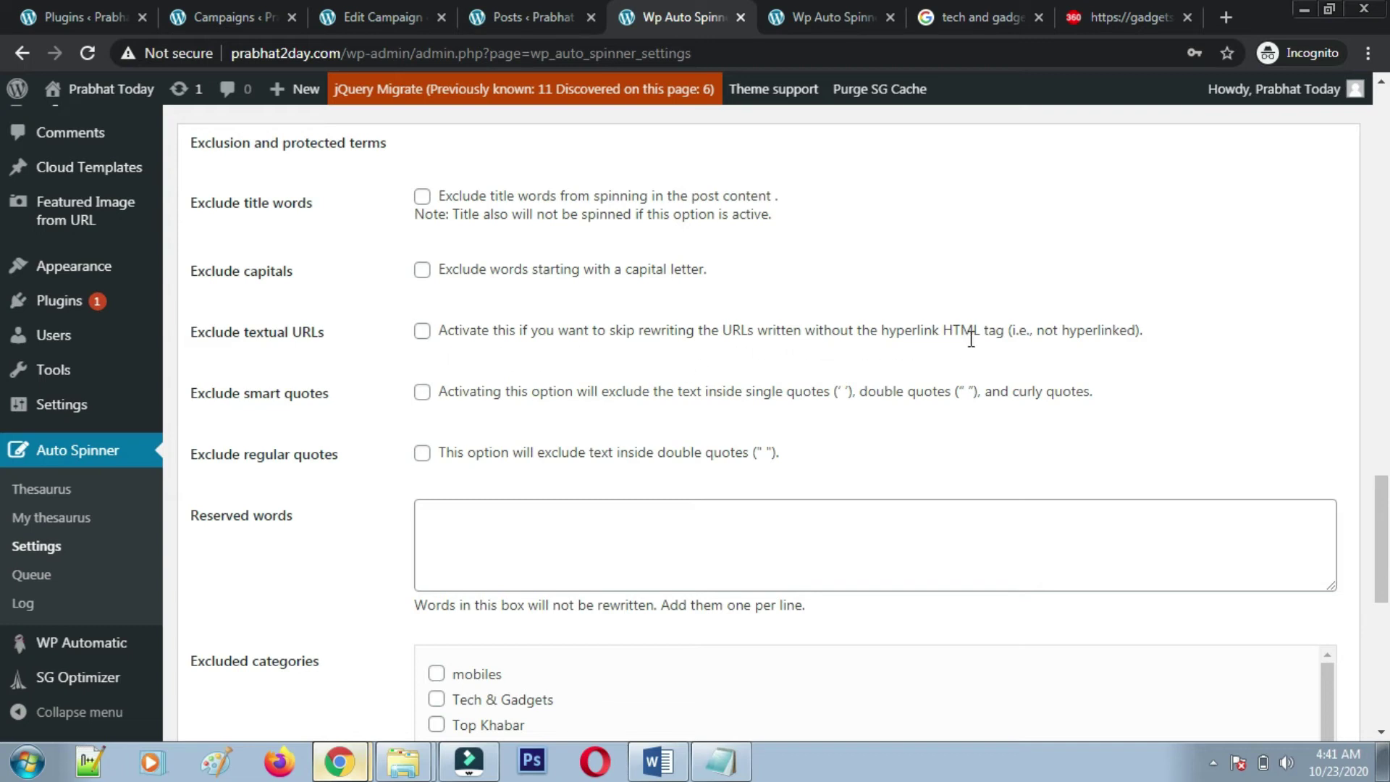
scroll(405, 324, down, 1)
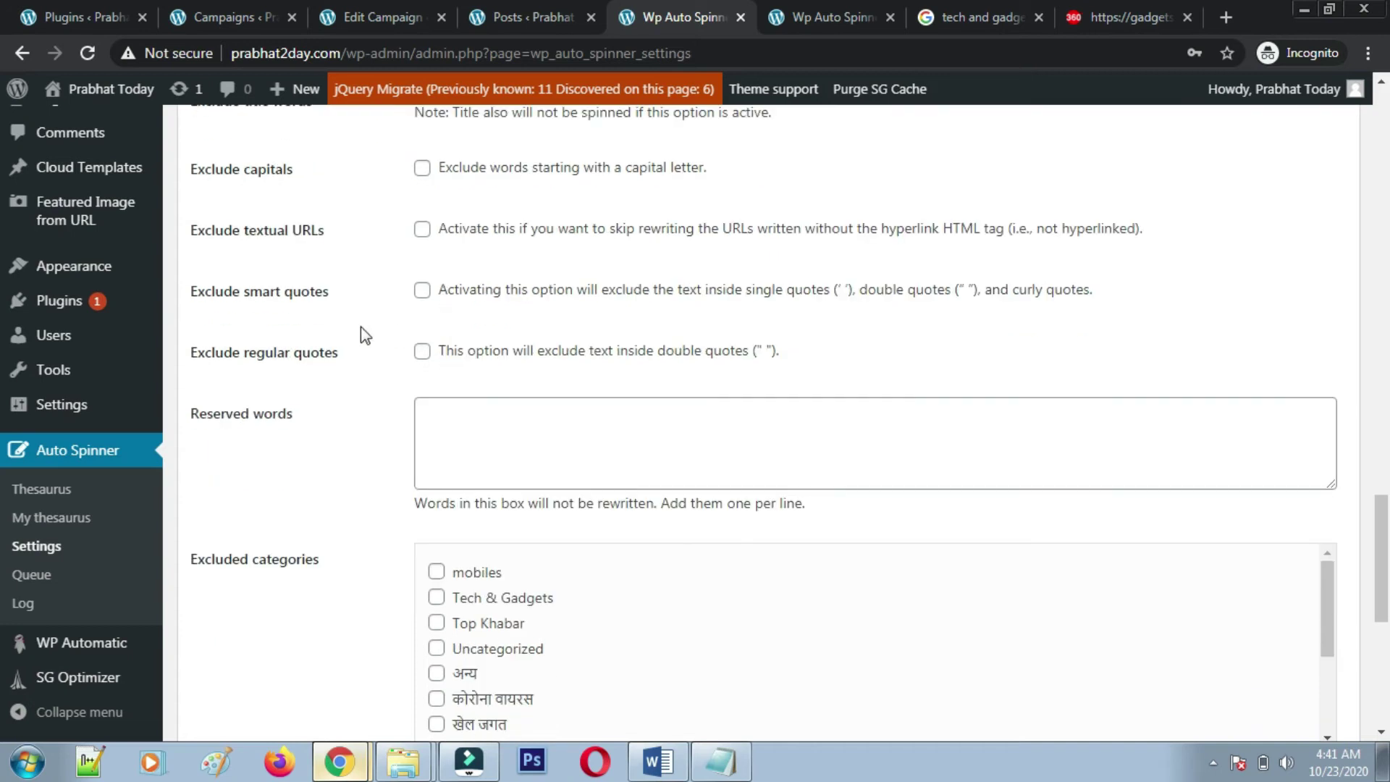
scroll(349, 378, down, 1)
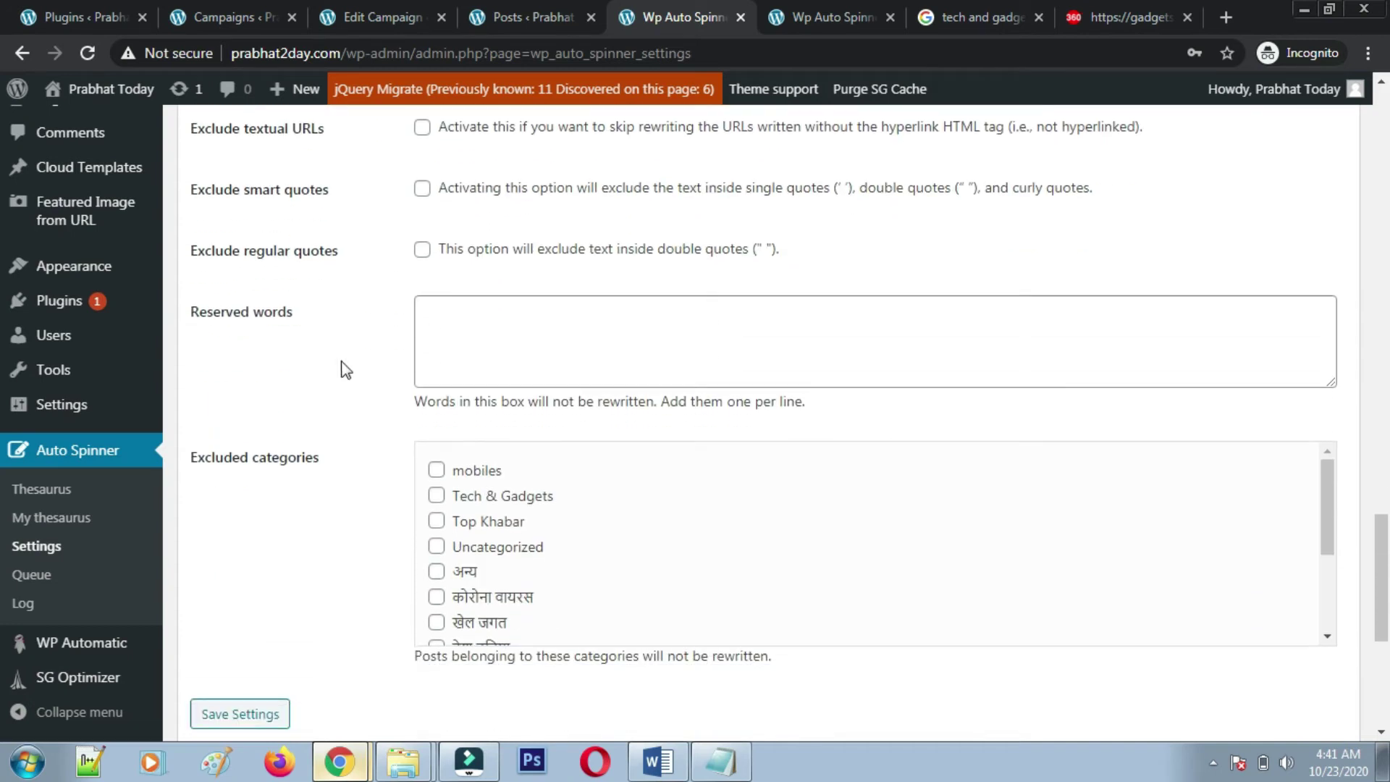
scroll(411, 400, down, 1)
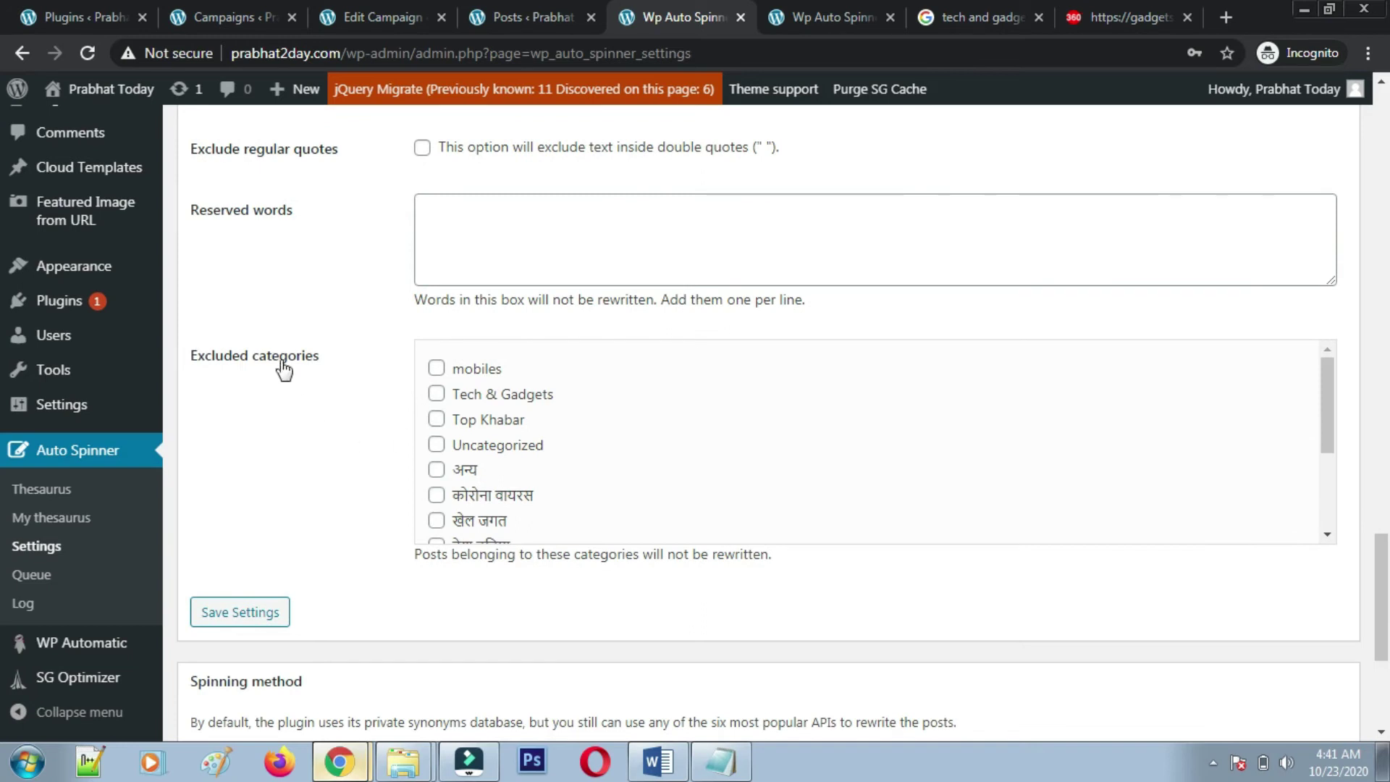
click(438, 398)
scroll(447, 439, up, 1)
scroll(447, 440, down, 1)
scroll(1328, 441, down, 2)
drag(1344, 483, 1333, 327)
click(1231, 315)
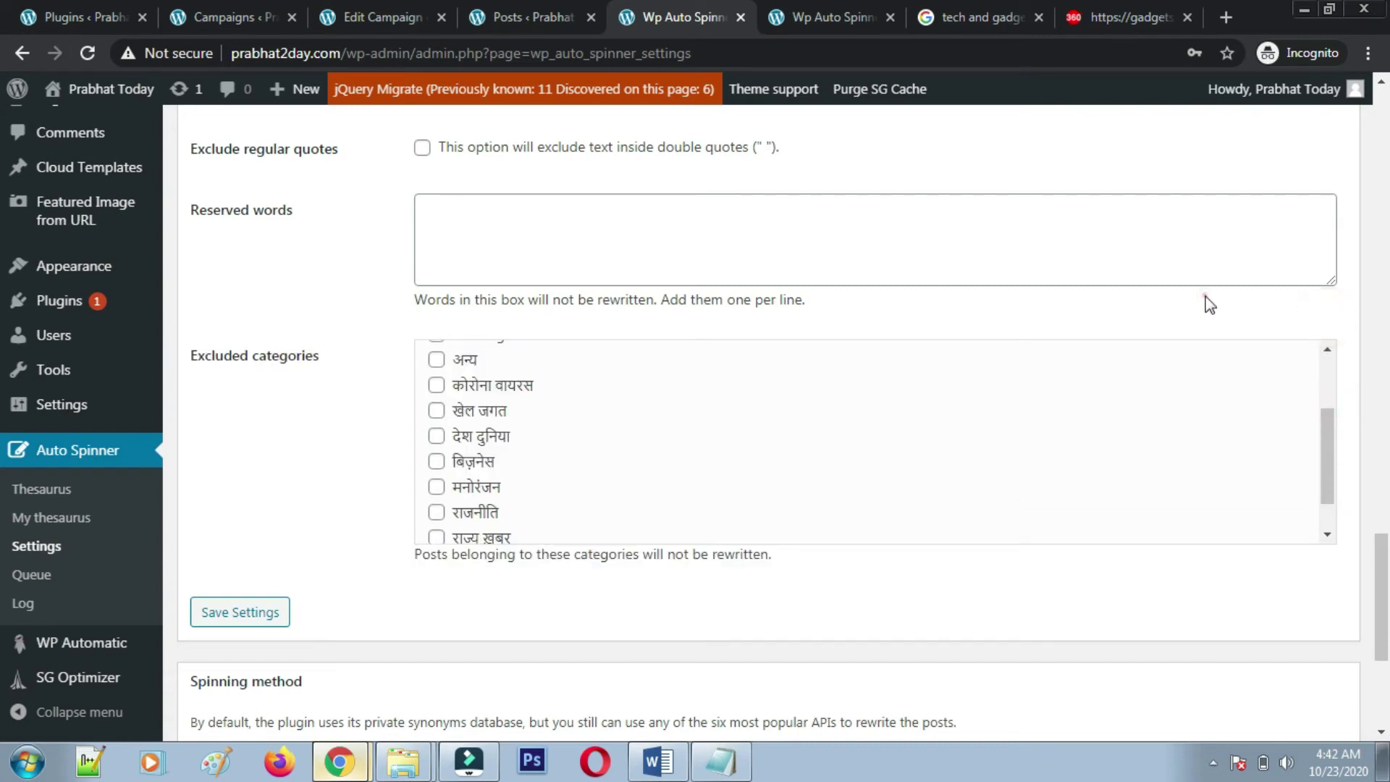
drag(1331, 467, 1336, 406)
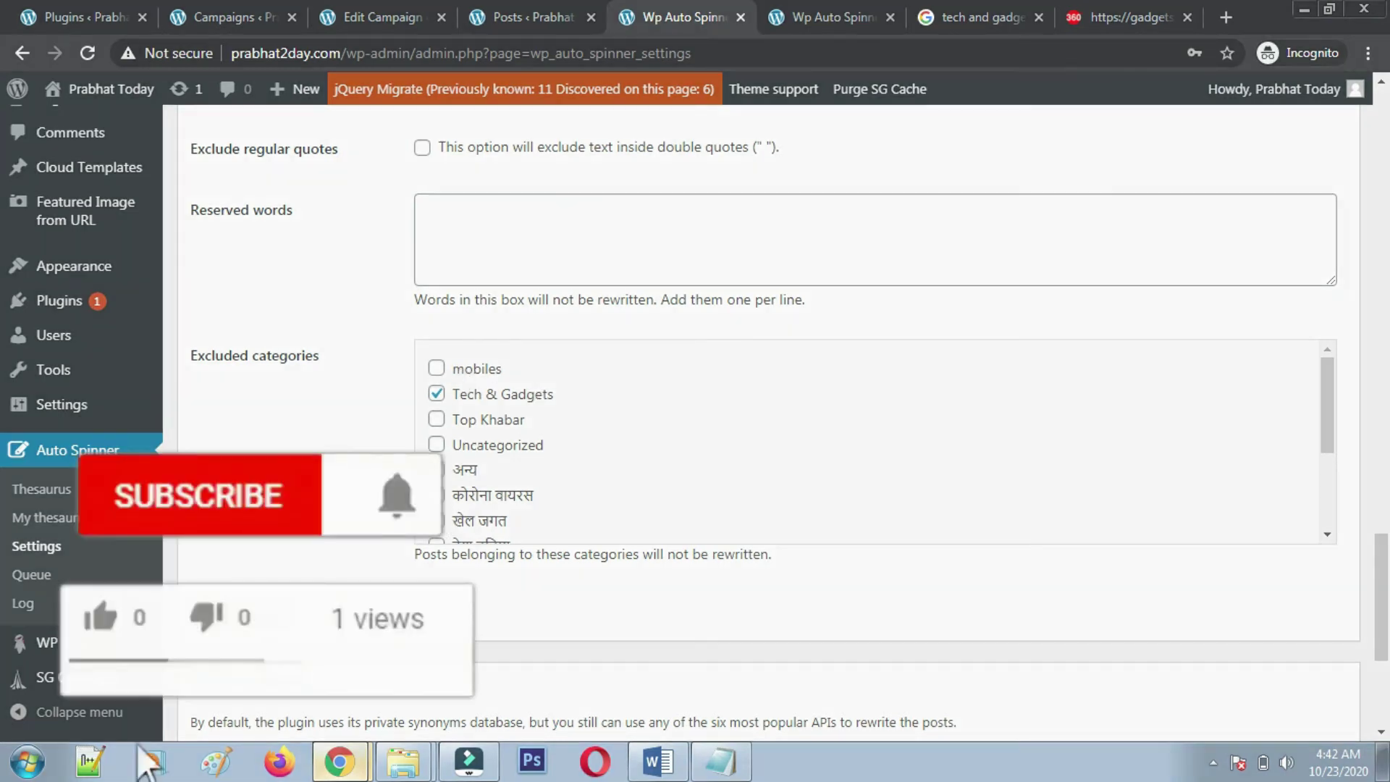
scroll(211, 543, down, 3)
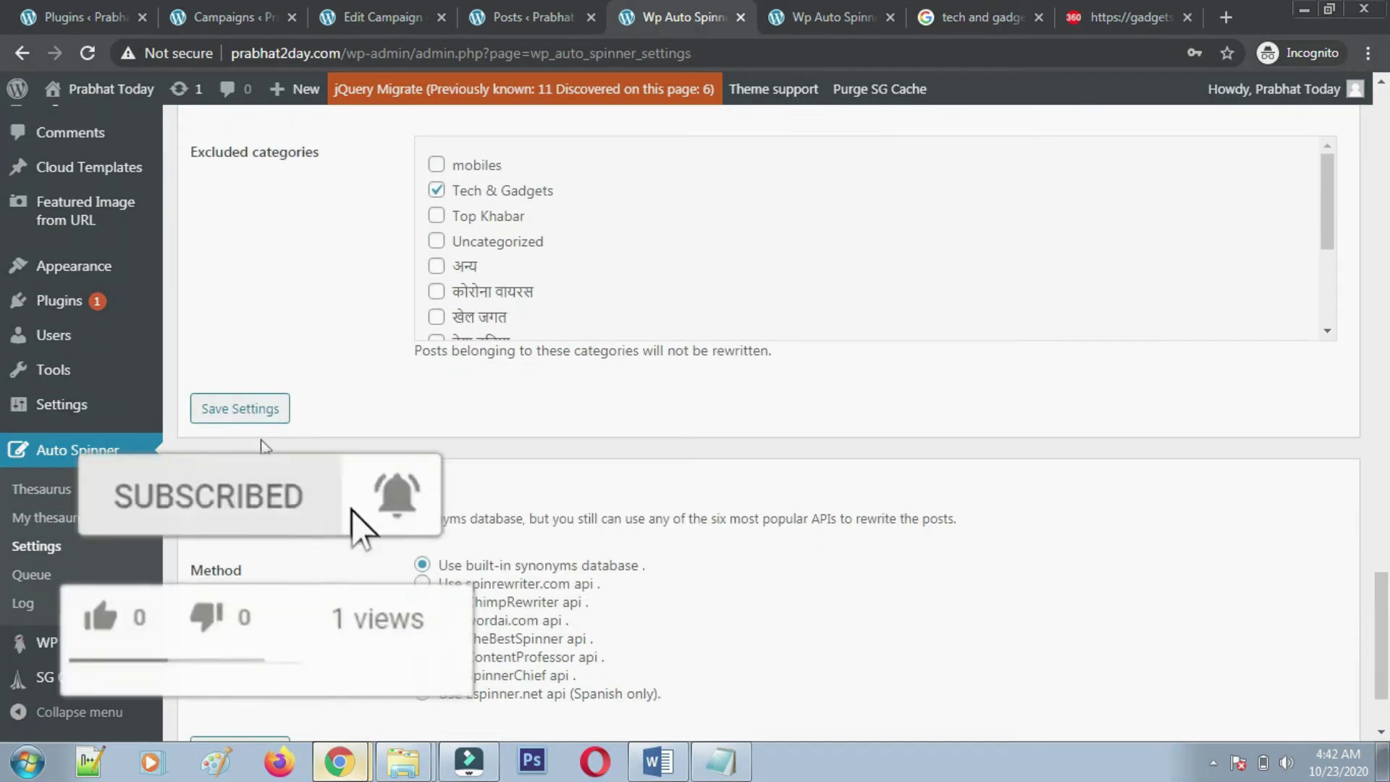
scroll(240, 336, down, 2)
click(246, 313)
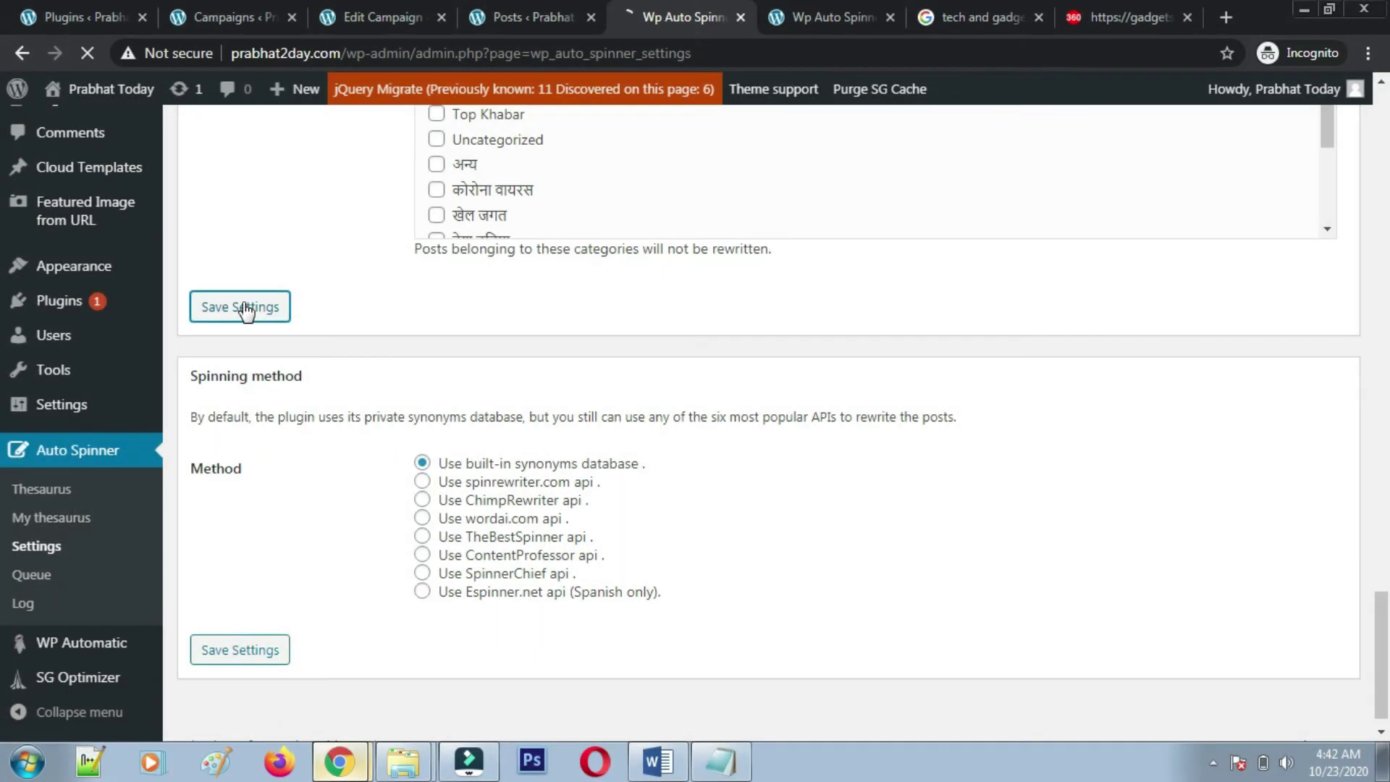
- Choose the spinrewriter.com API as the spinning method and look through its Spin Rewriter options
scroll(428, 606, down, 15)
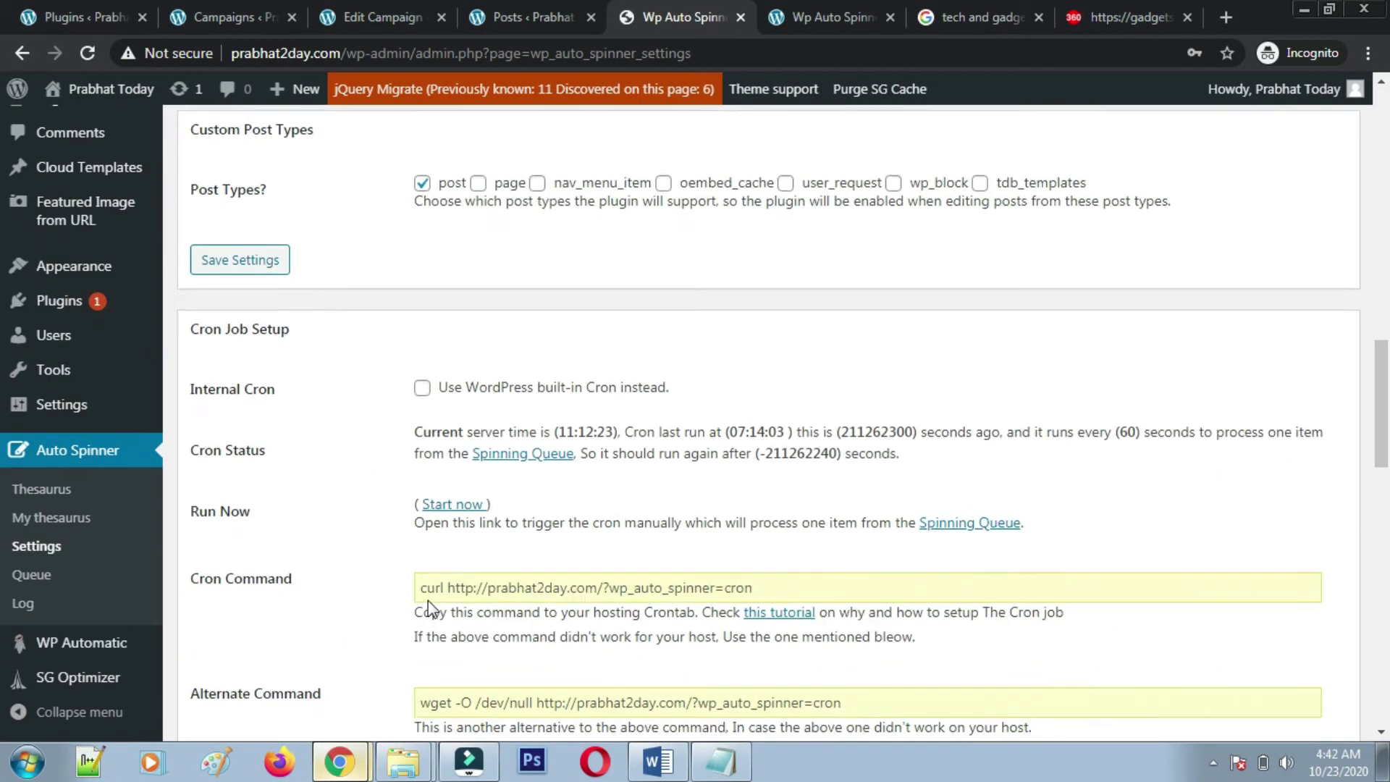
scroll(428, 601, down, 10)
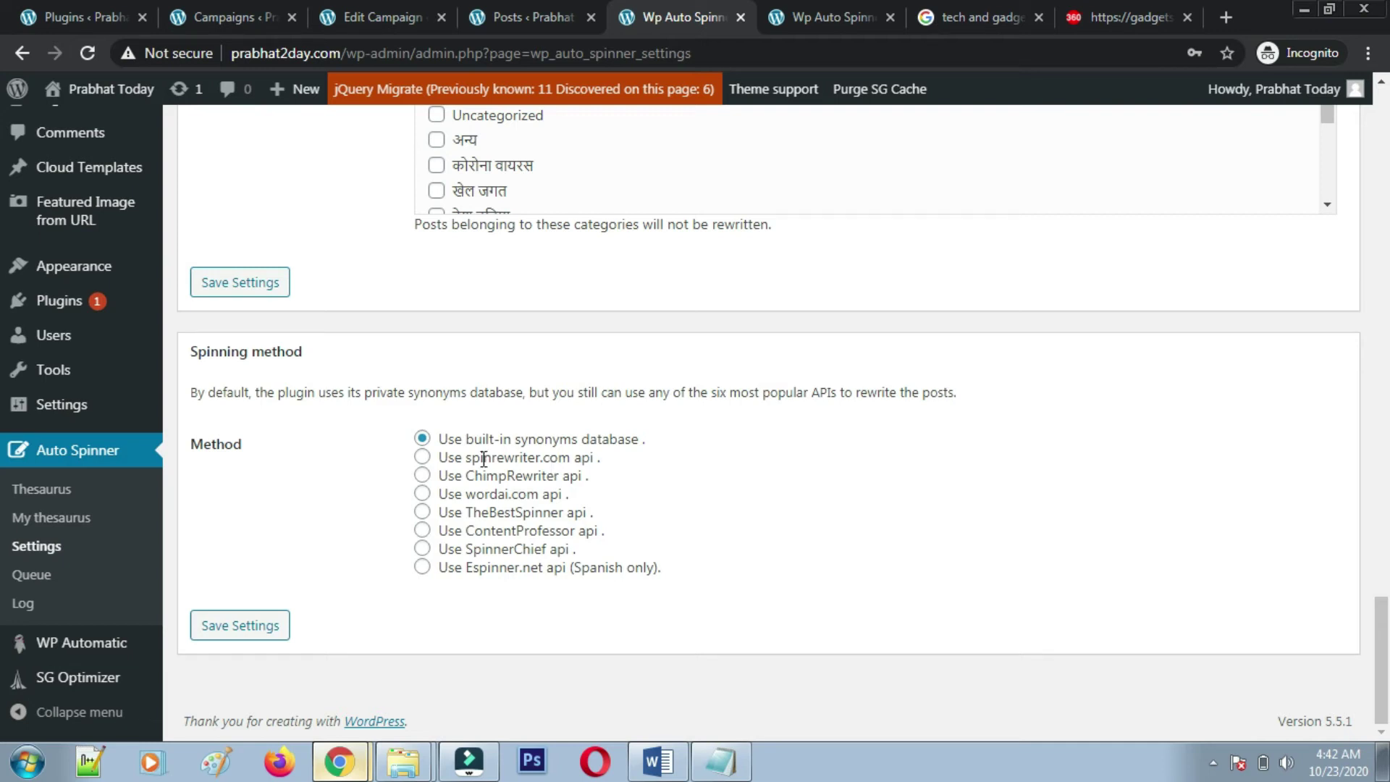
click(423, 457)
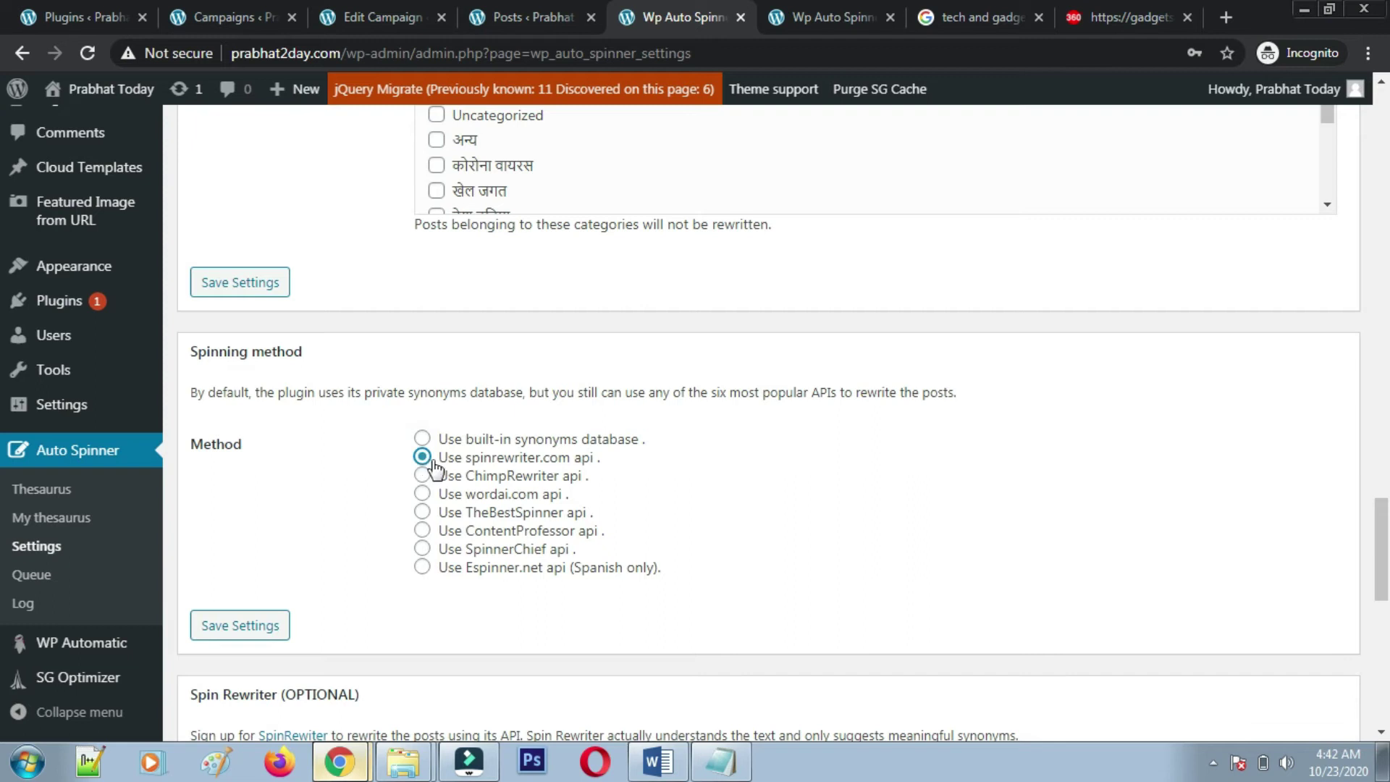
scroll(590, 512, down, 4)
scroll(279, 422, down, 2)
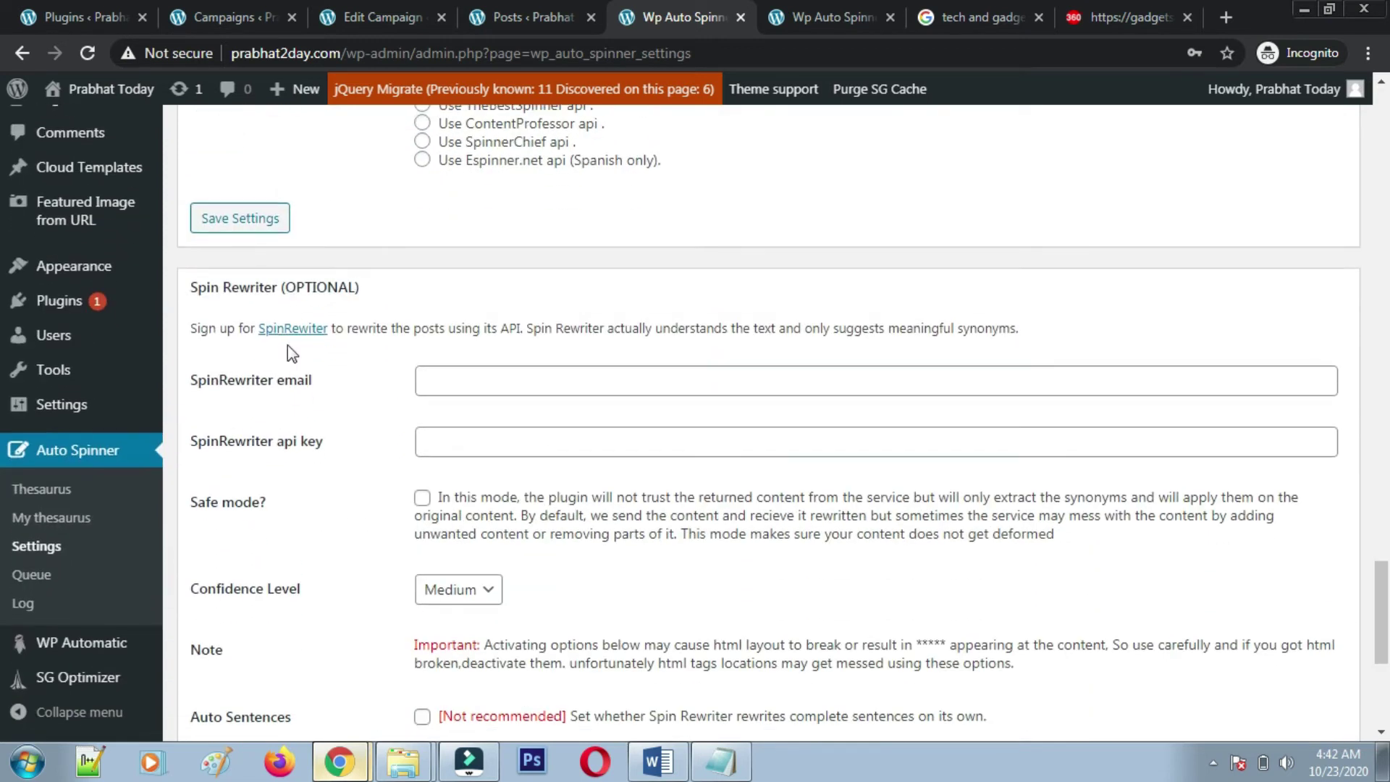
scroll(384, 460, down, 5)
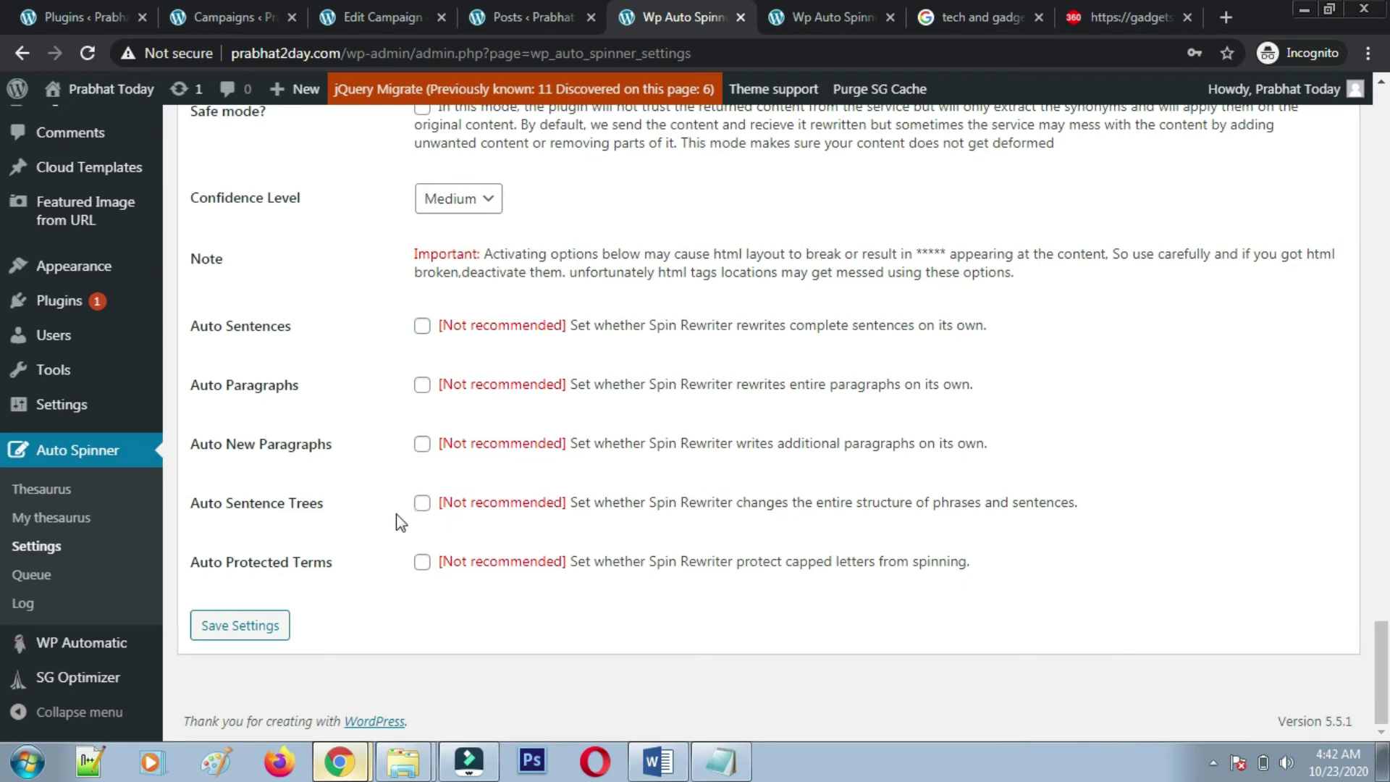
scroll(400, 521, up, 5)
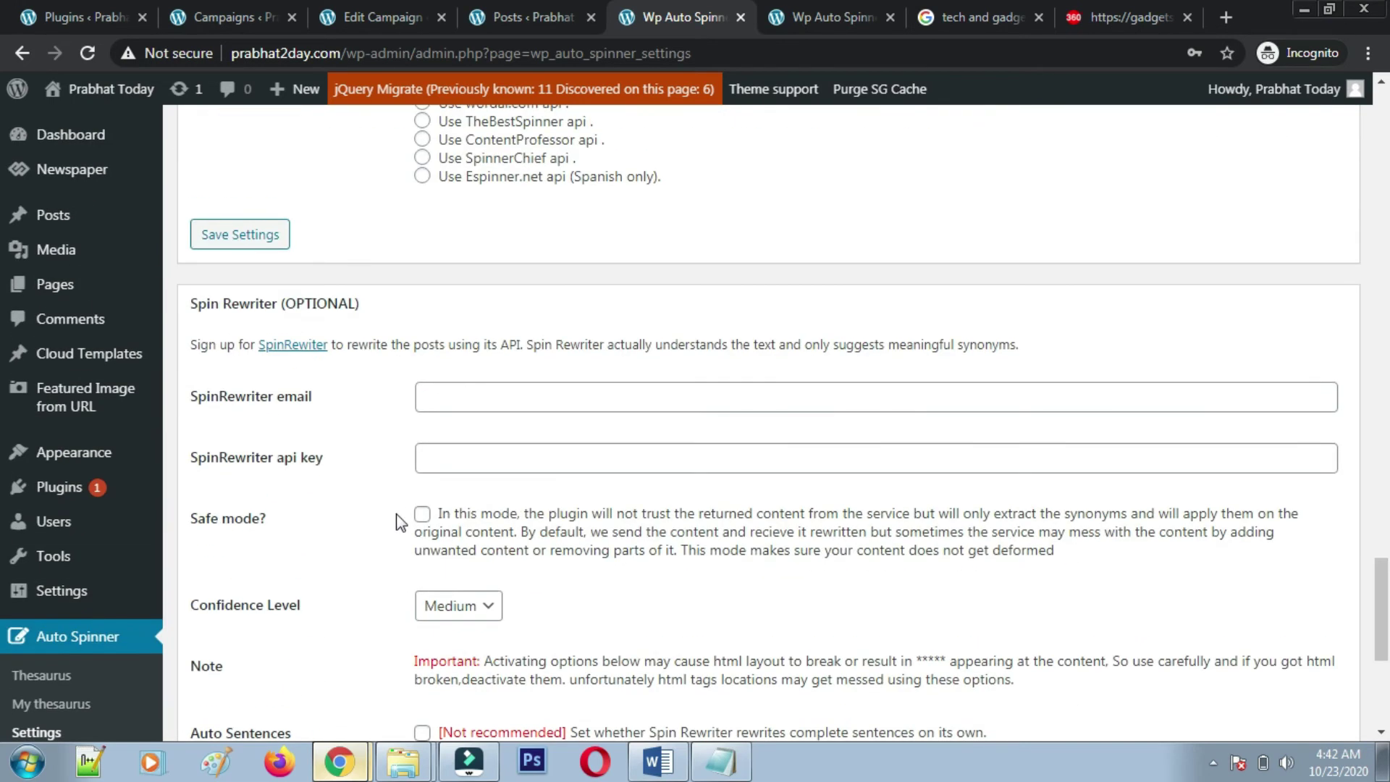
- Set the spinning method to the built-in synonyms database and save the Auto Spinner settings
scroll(400, 528, up, 4)
click(420, 358)
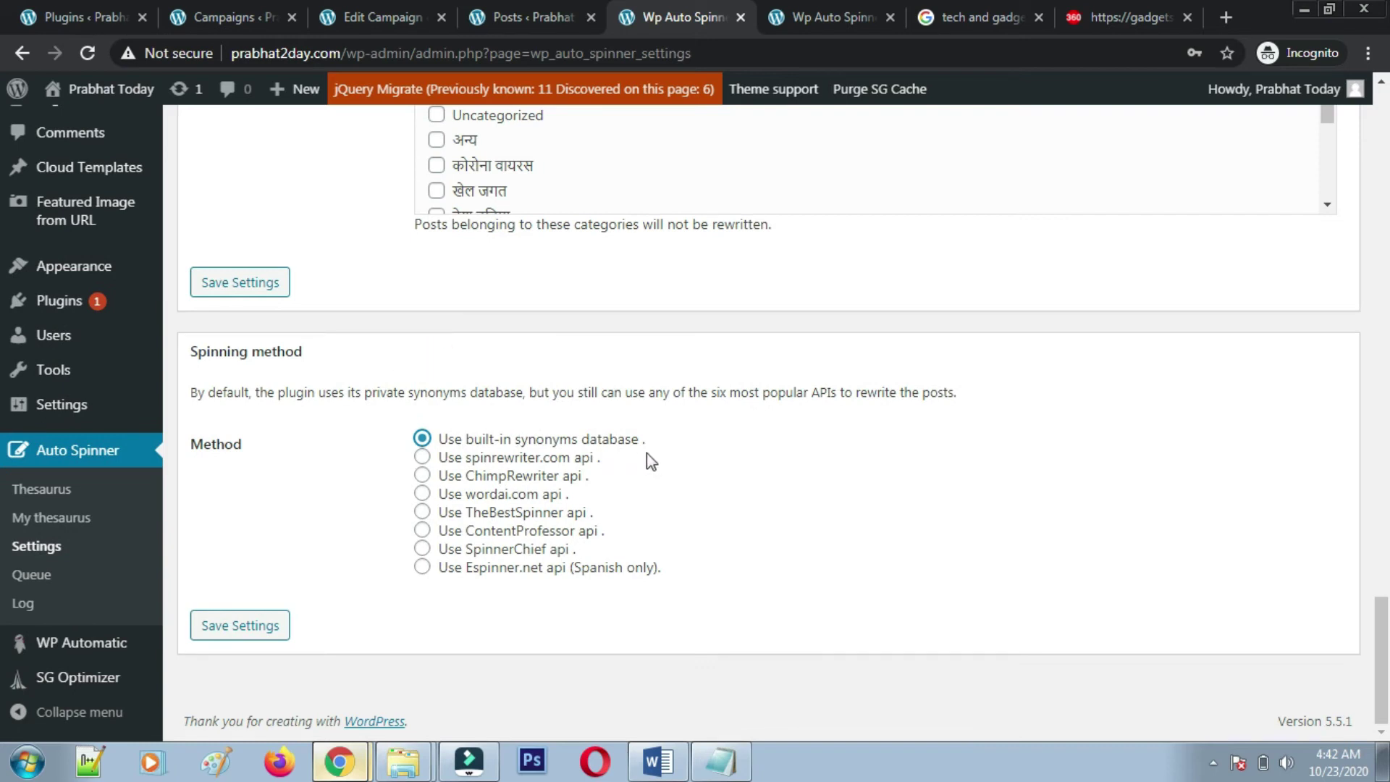
click(256, 636)
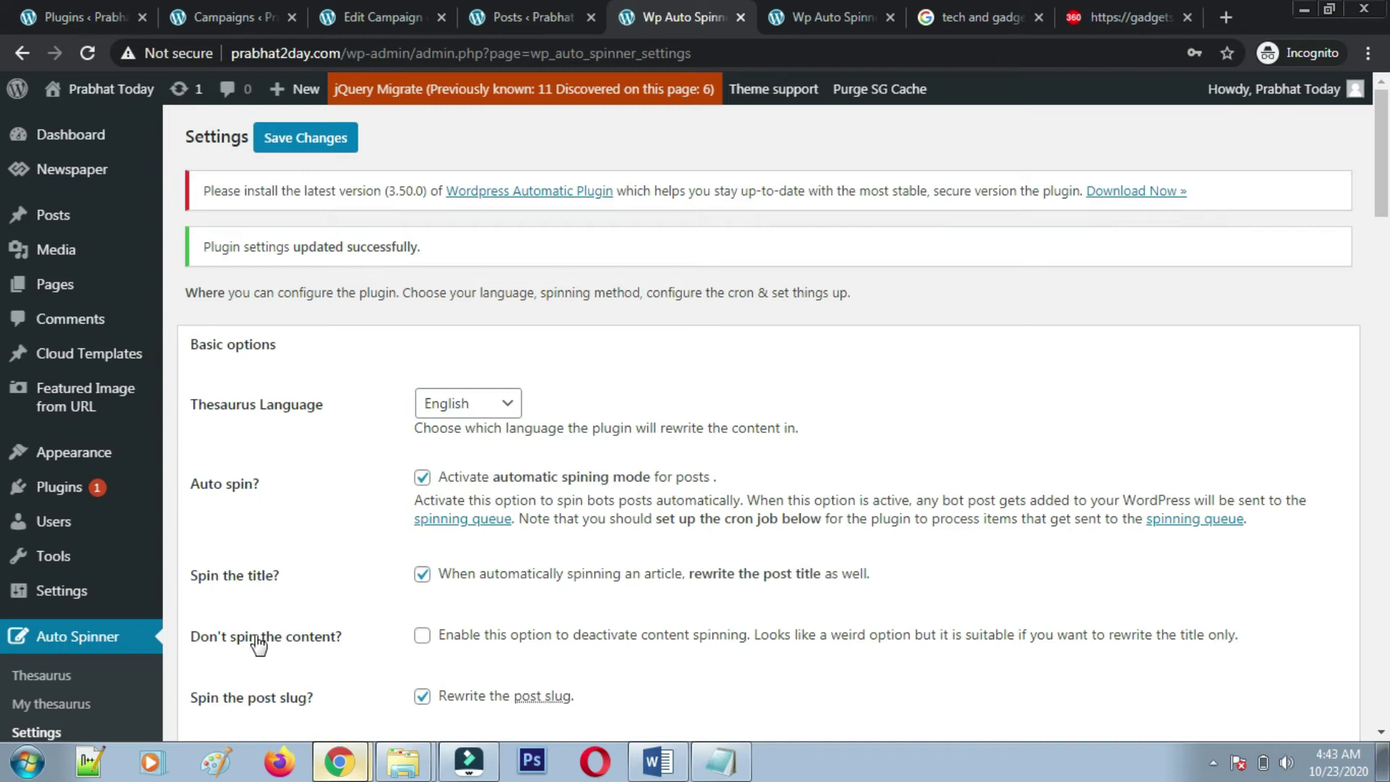
- Close the spare Auto Spinner page and return to the plugin's settings page
click(829, 20)
click(890, 17)
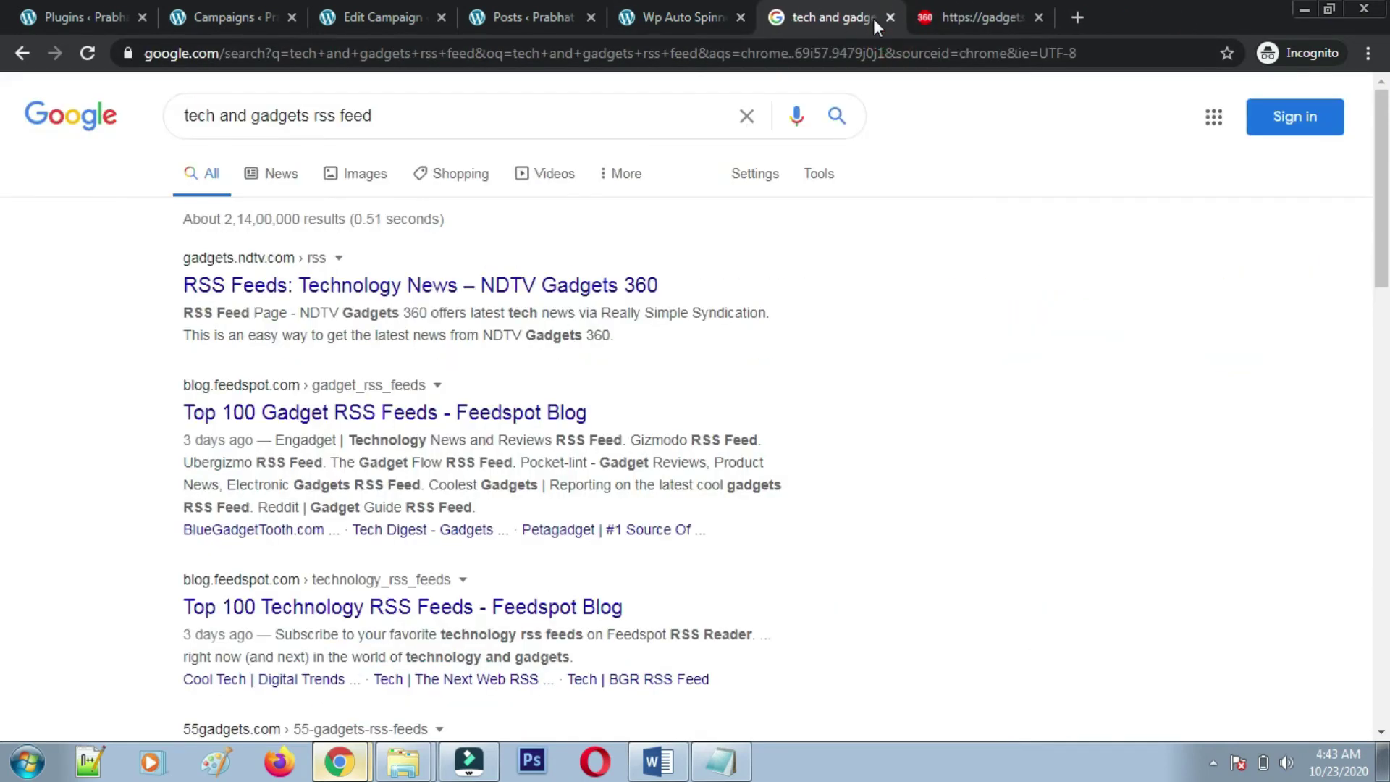
click(743, 6)
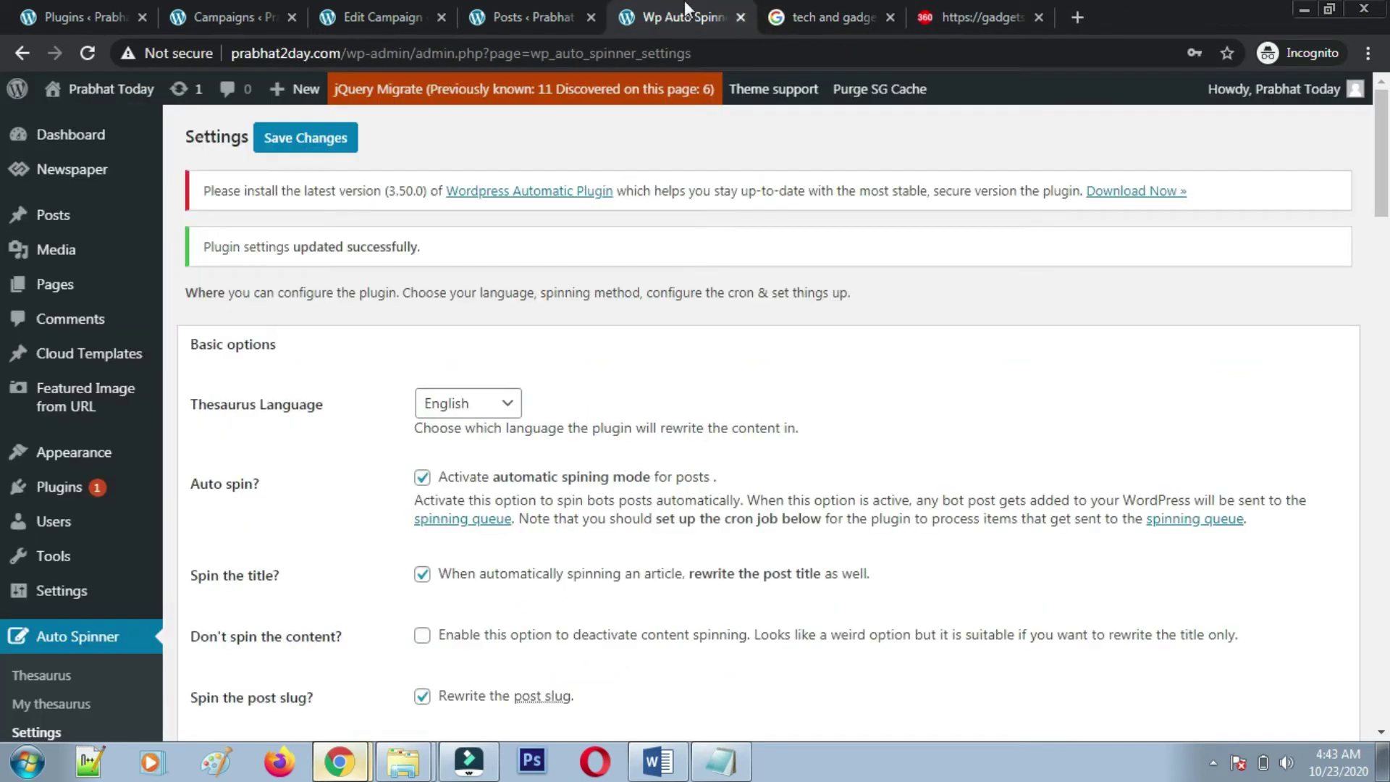
- Open the Samsung Galaxy S21 Ultra draft from the posts list for editing in a new browser tab
click(543, 11)
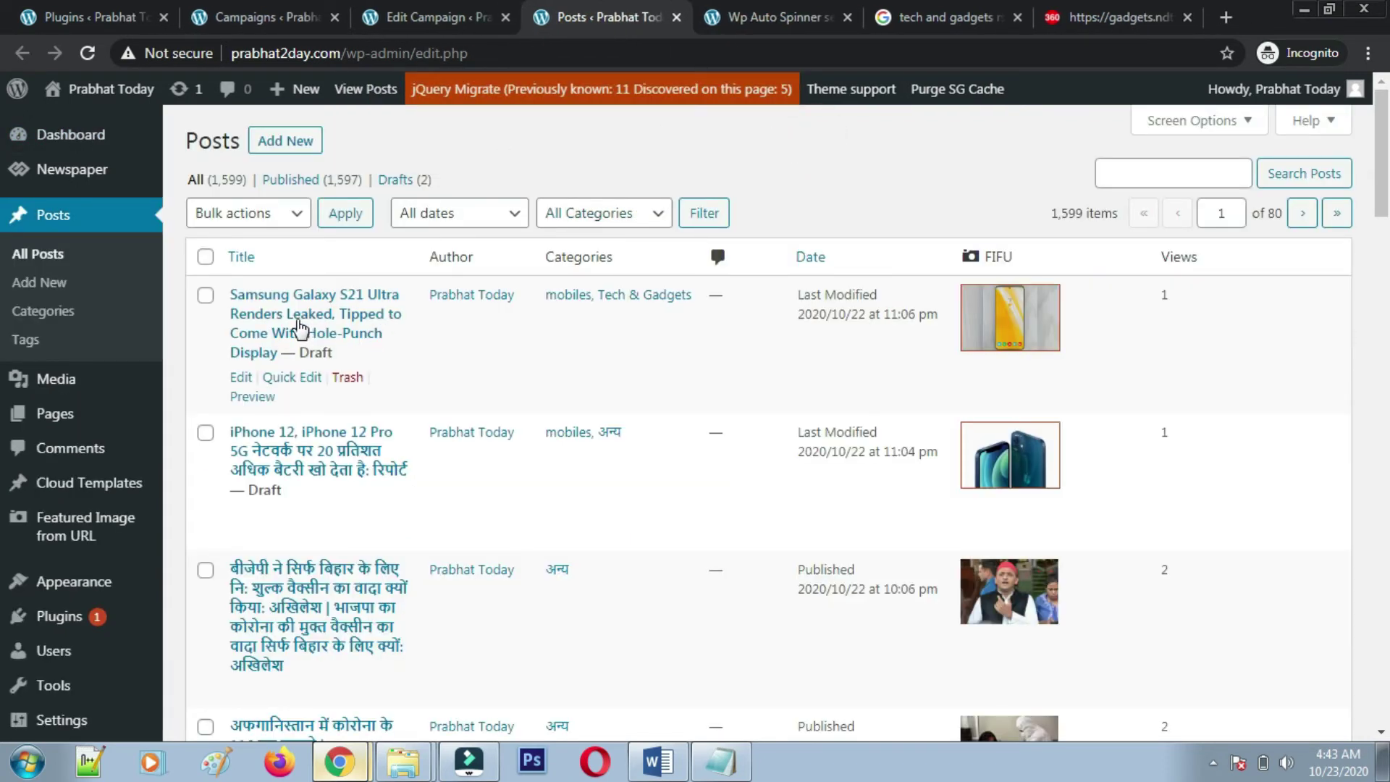
right_click(245, 384)
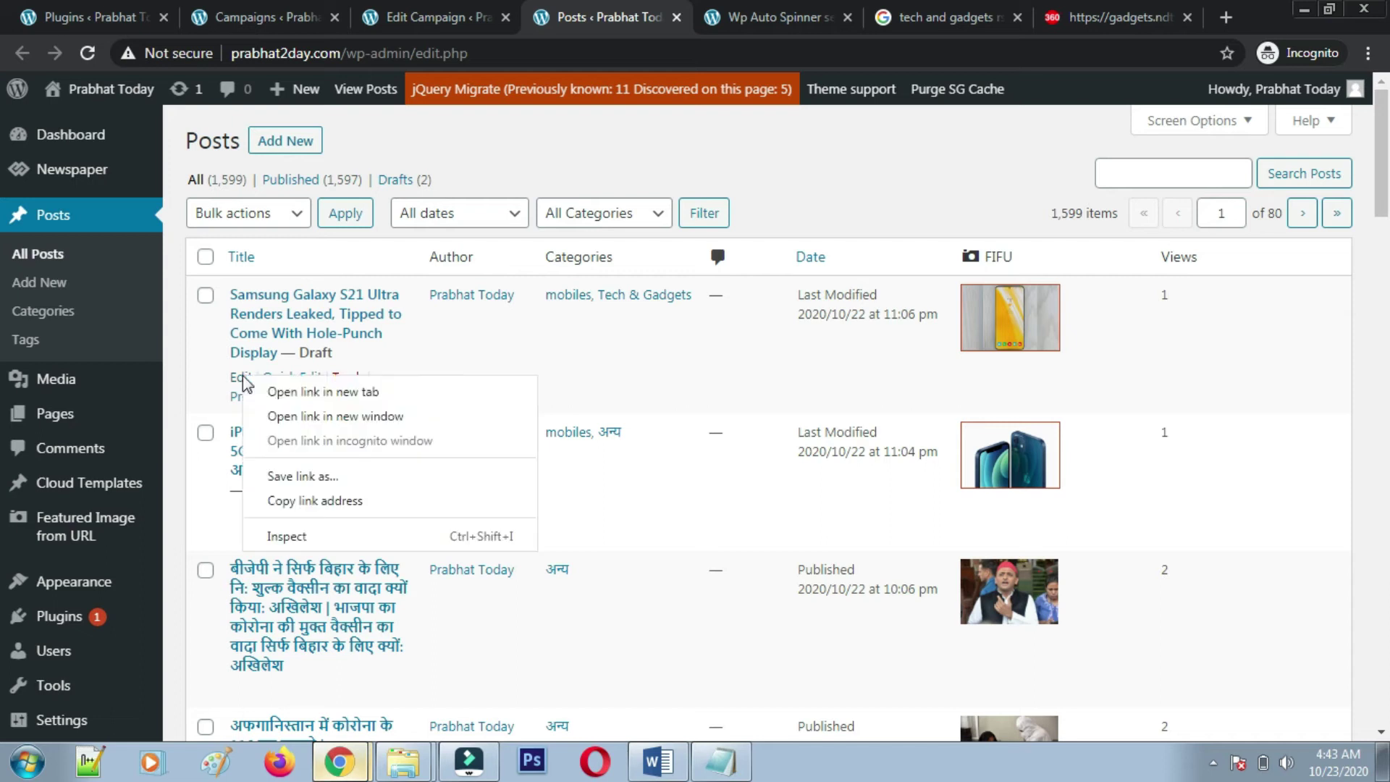
click(351, 391)
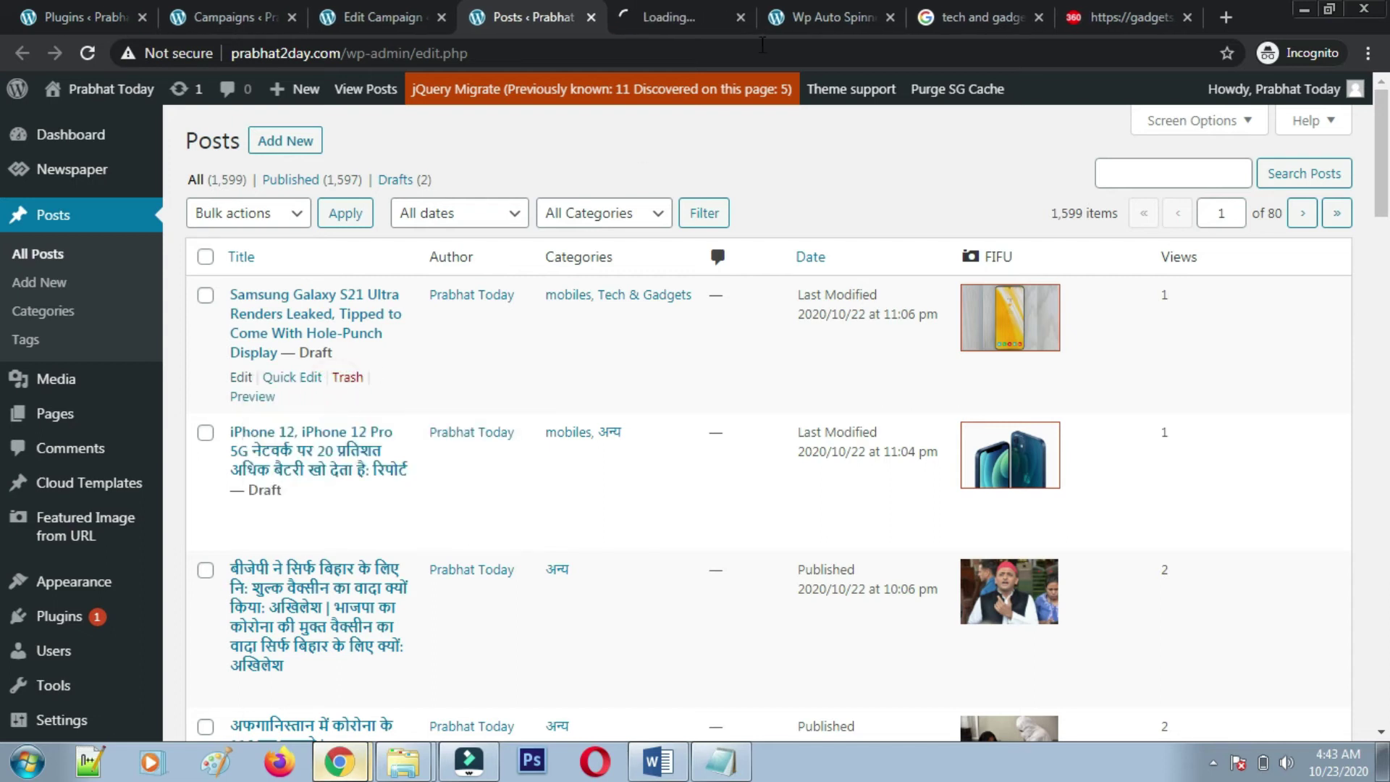
click(671, 11)
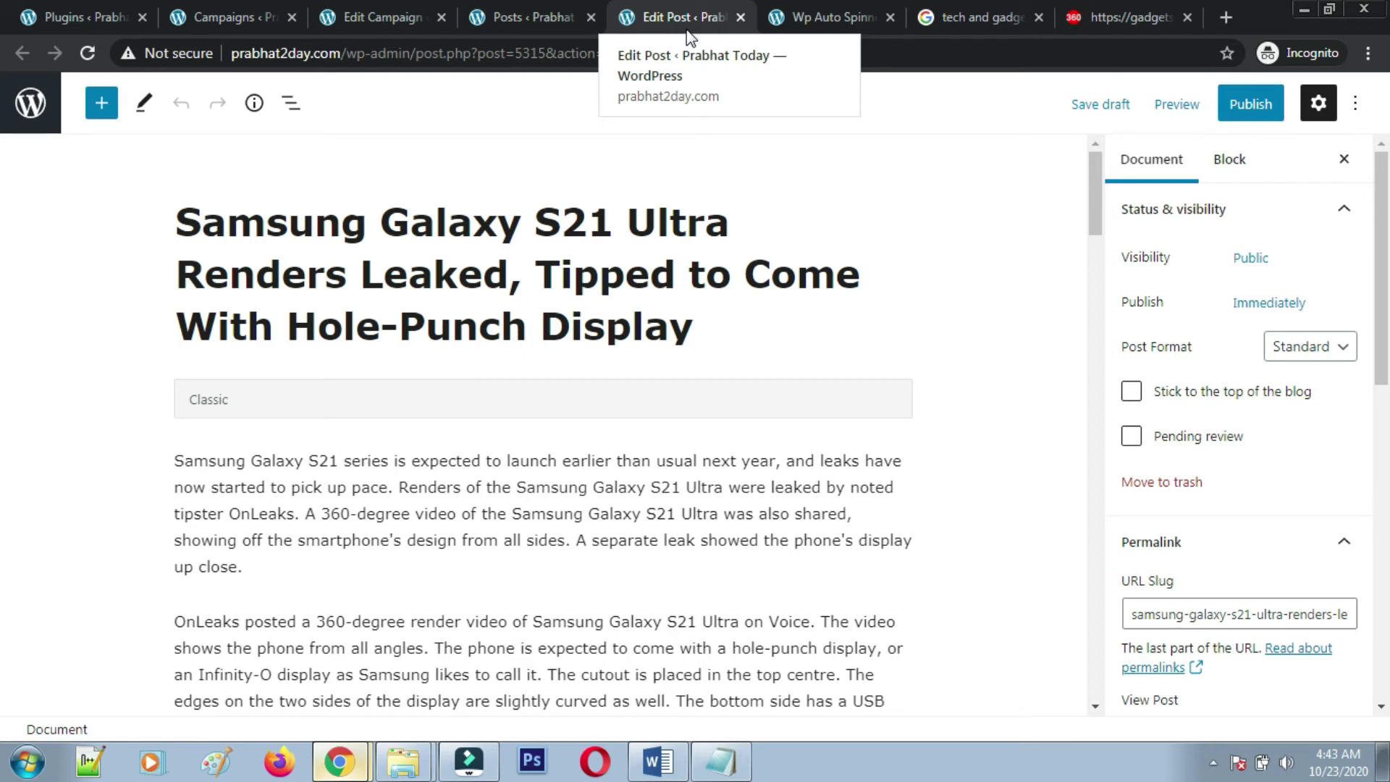
- Look through the draft's text and inspect the "render leak" link in it
scroll(533, 488, down, 9)
scroll(534, 491, up, 2)
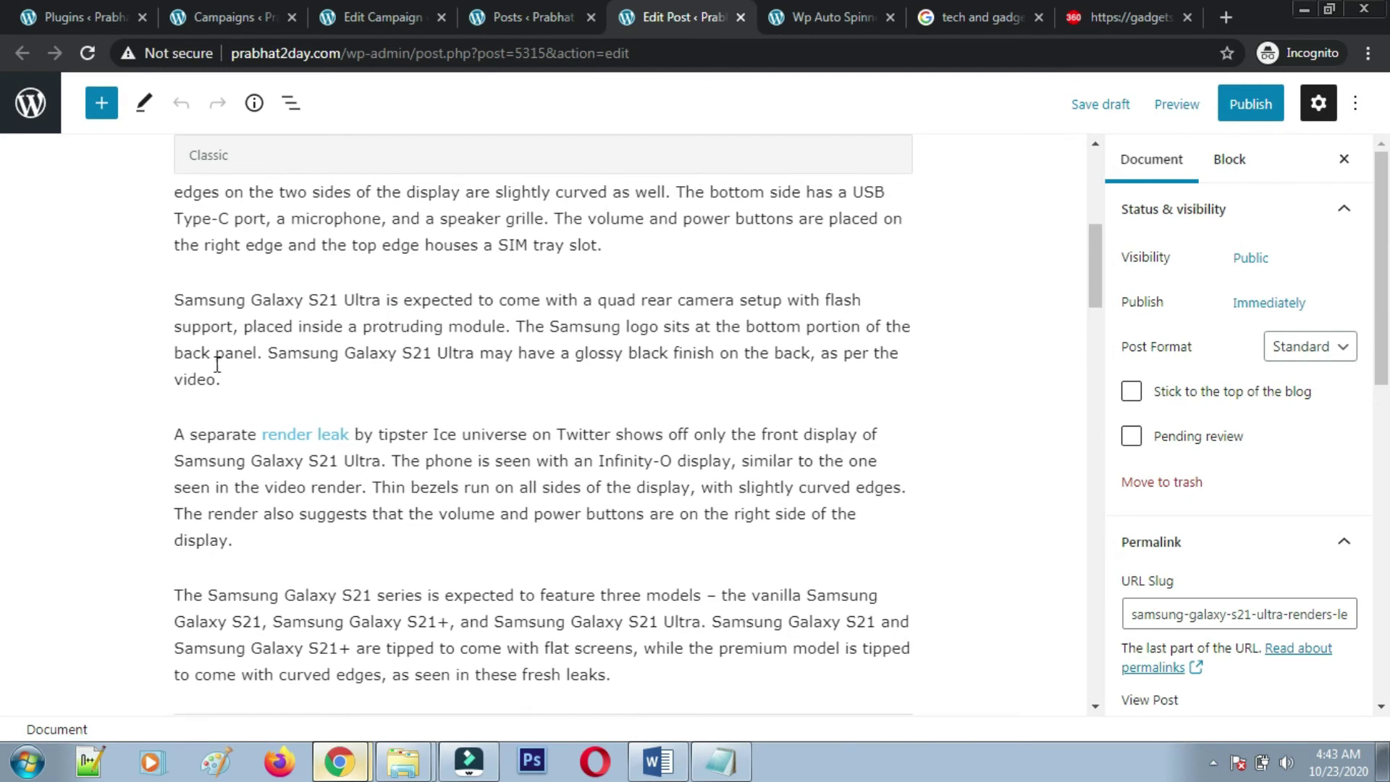
click(292, 438)
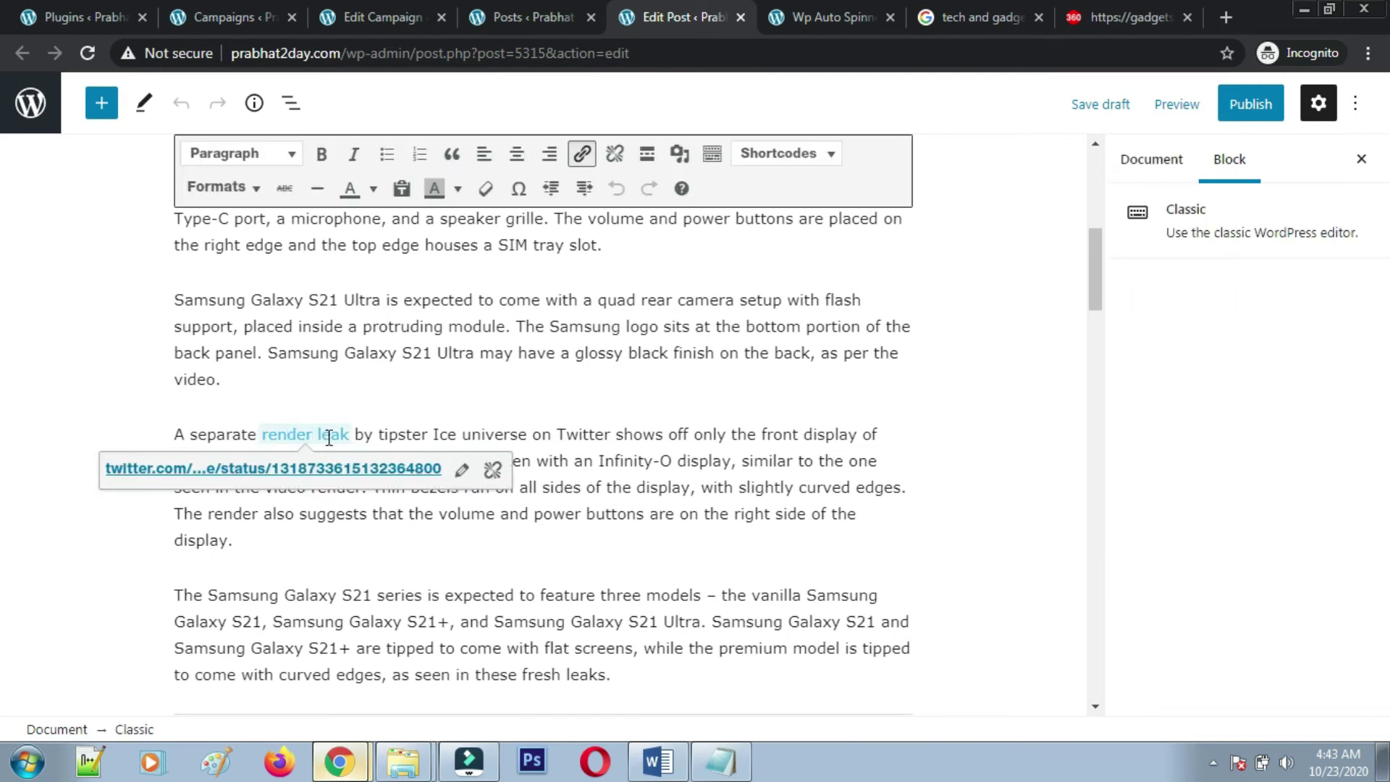
drag(266, 432, 352, 433)
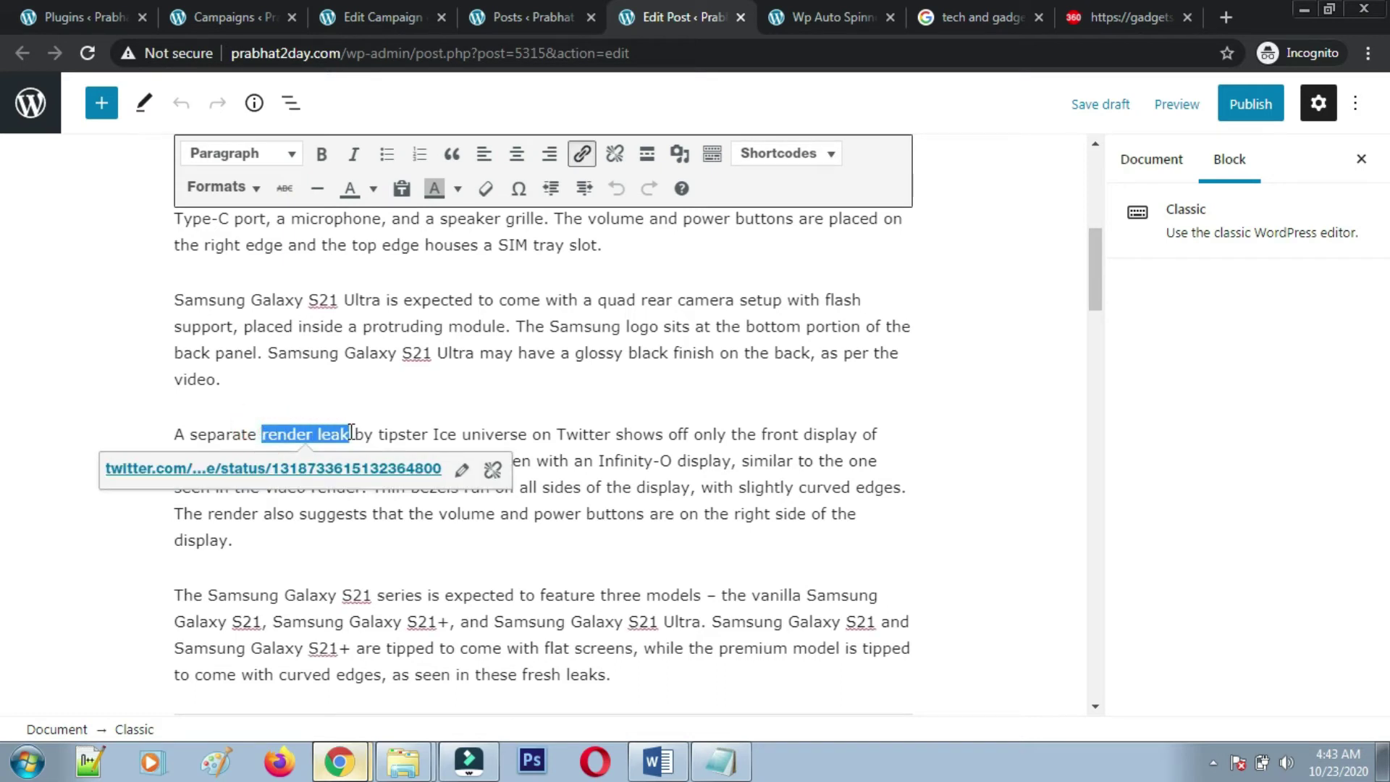
click(542, 454)
- Delete the two embedded media placeholders at the end of the draft's content
scroll(543, 453, down, 10)
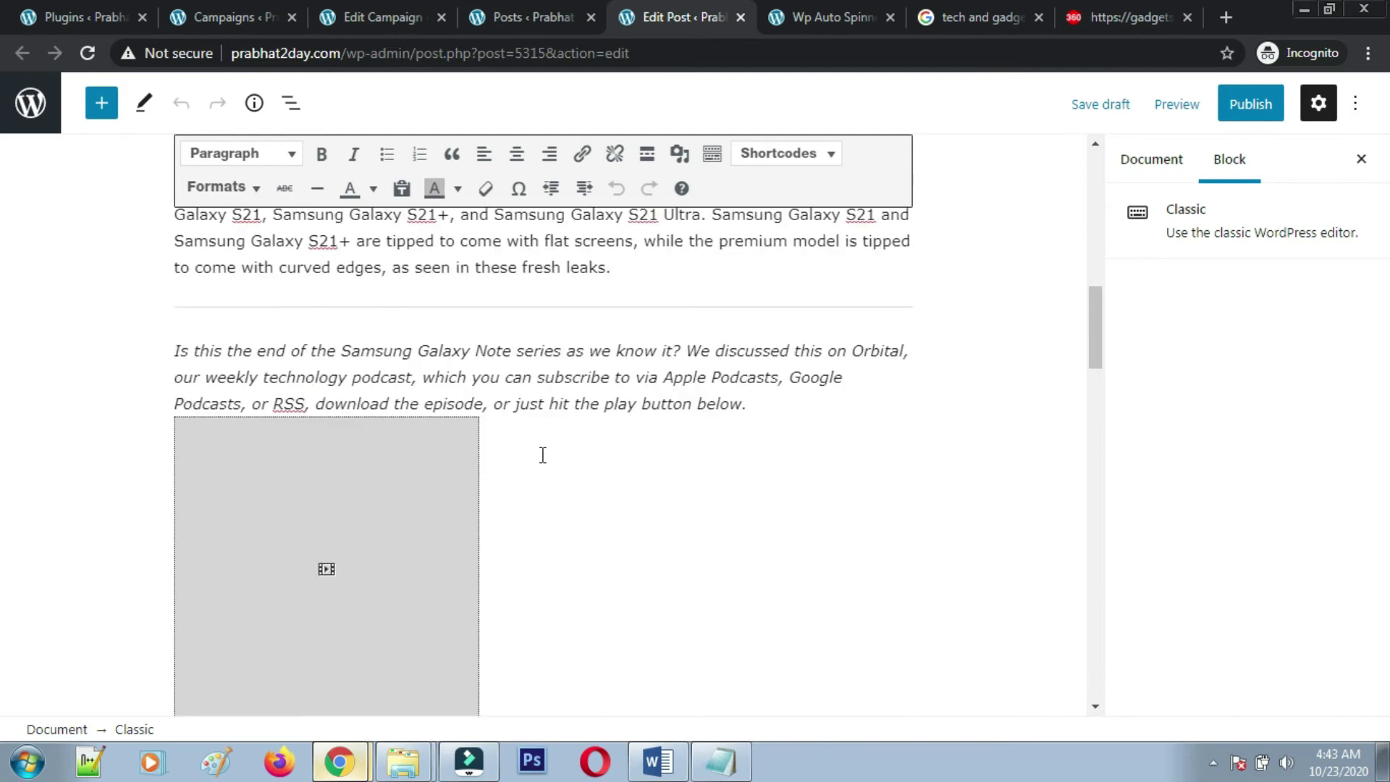
scroll(515, 466, up, 3)
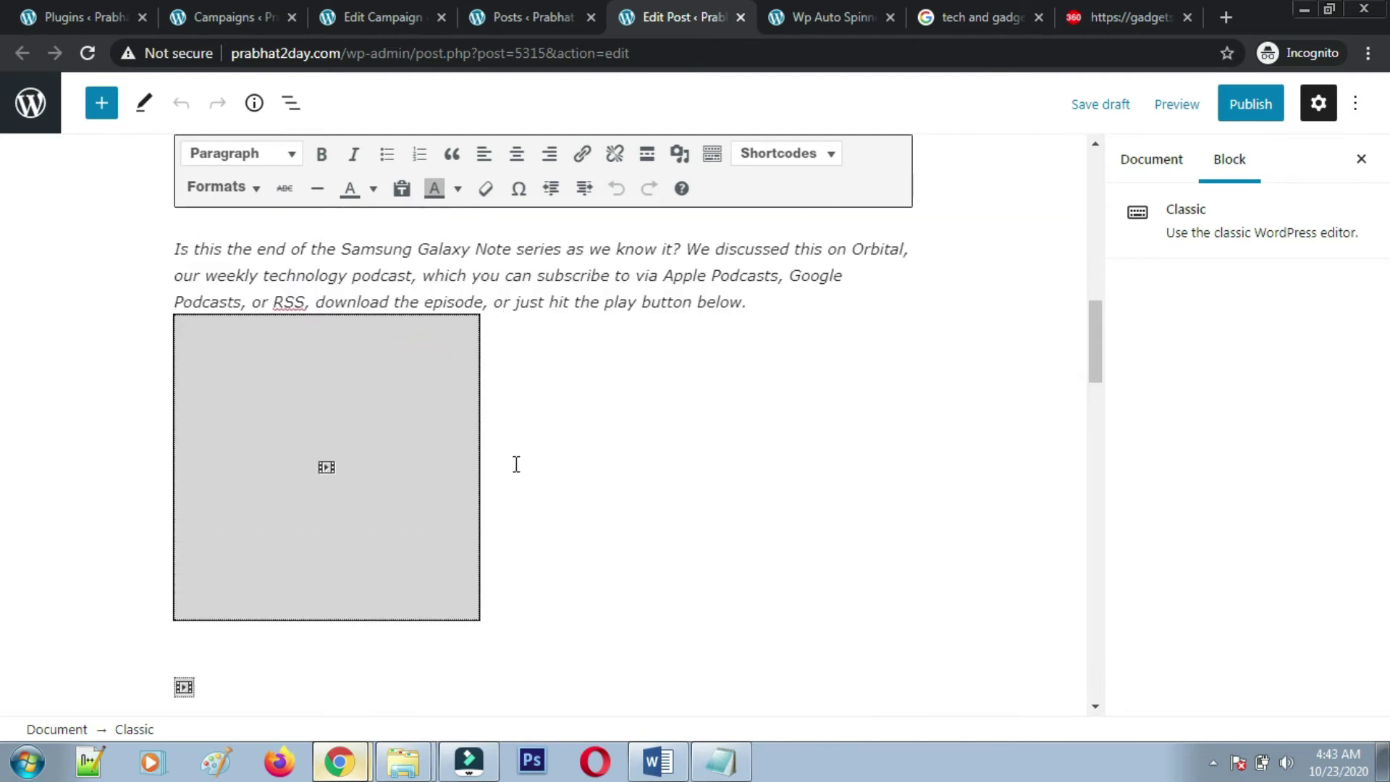
scroll(516, 464, up, 2)
scroll(517, 464, down, 2)
scroll(339, 602, down, 3)
click(223, 491)
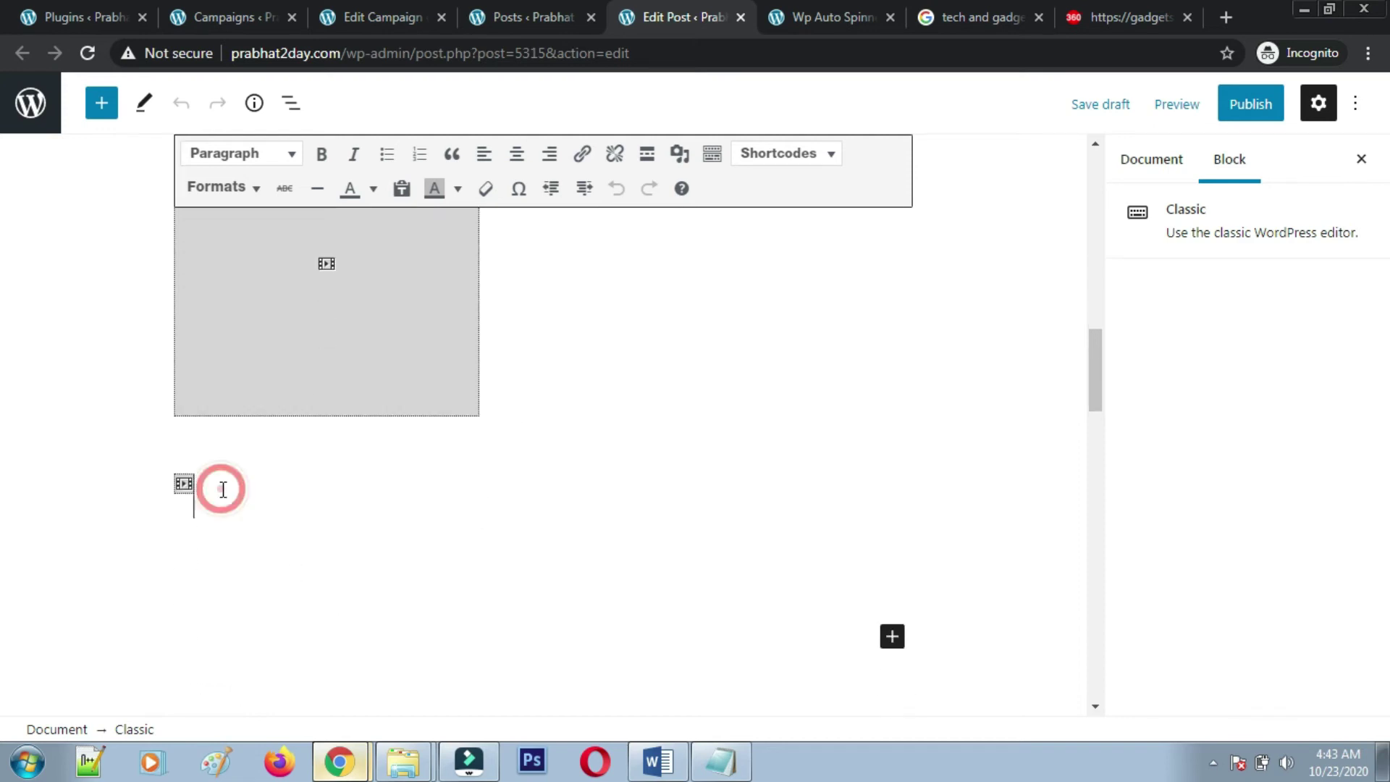
key(BackSpace)
key(BackSpace)
key(BackSpace)
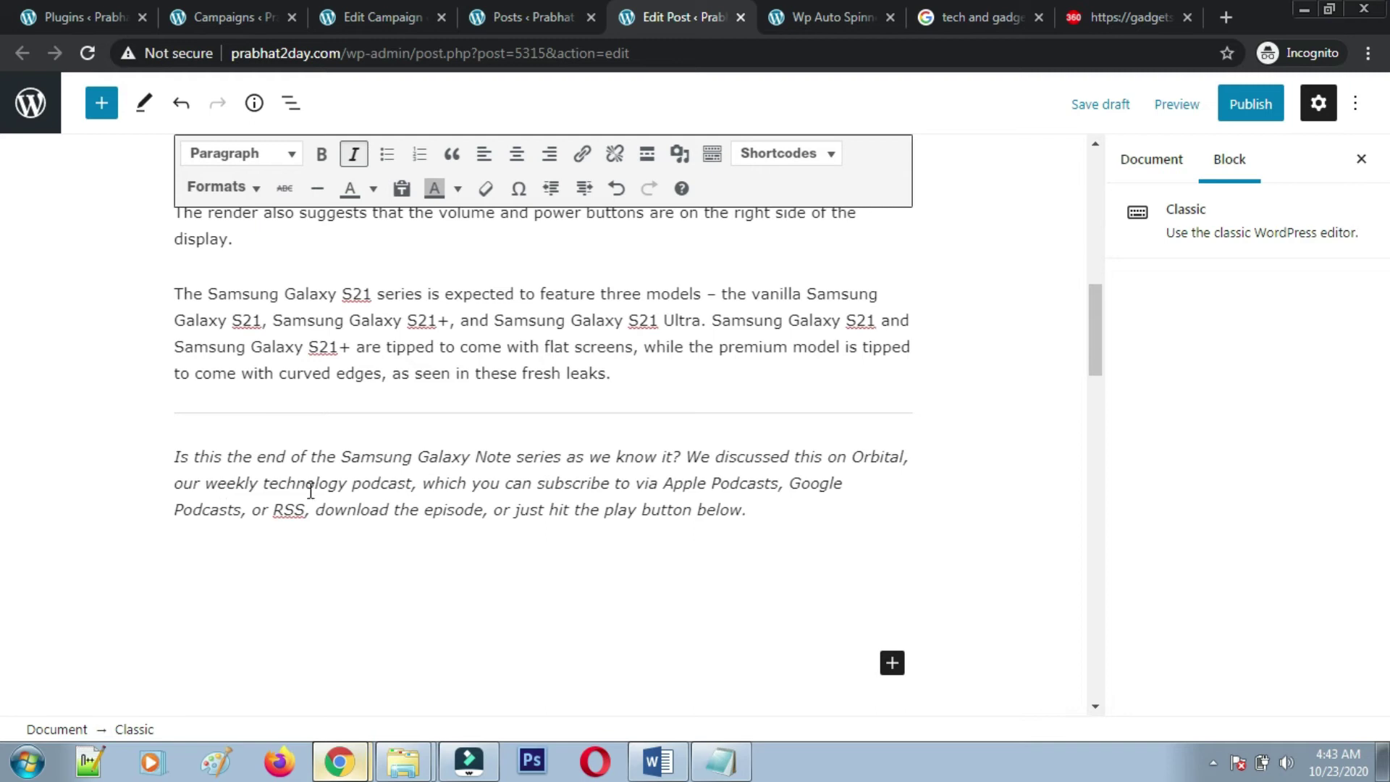
- Collapse the Post Settings and Featured Video sections below the post, leaving the Wordpress Auto Spinner section expanded
scroll(529, 457, down, 3)
scroll(529, 457, down, 8)
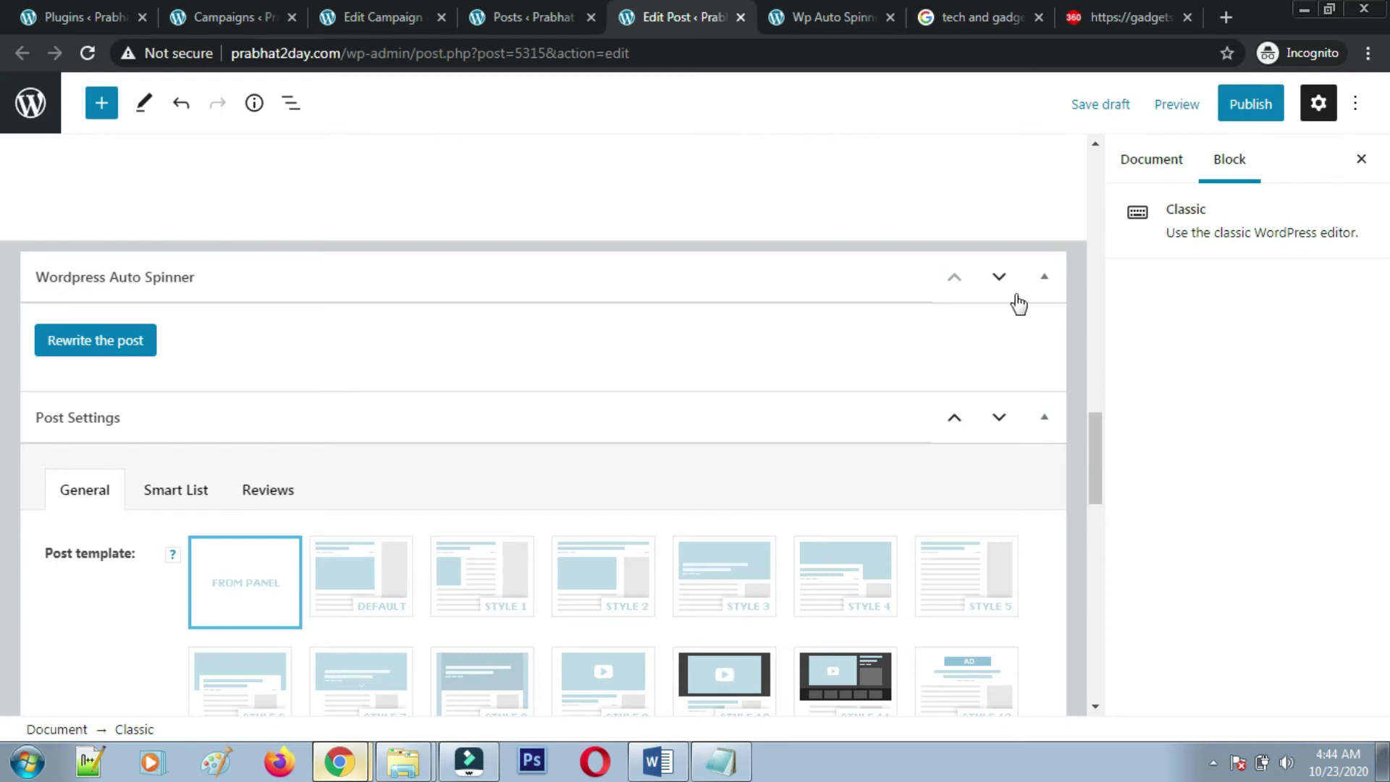
click(1045, 279)
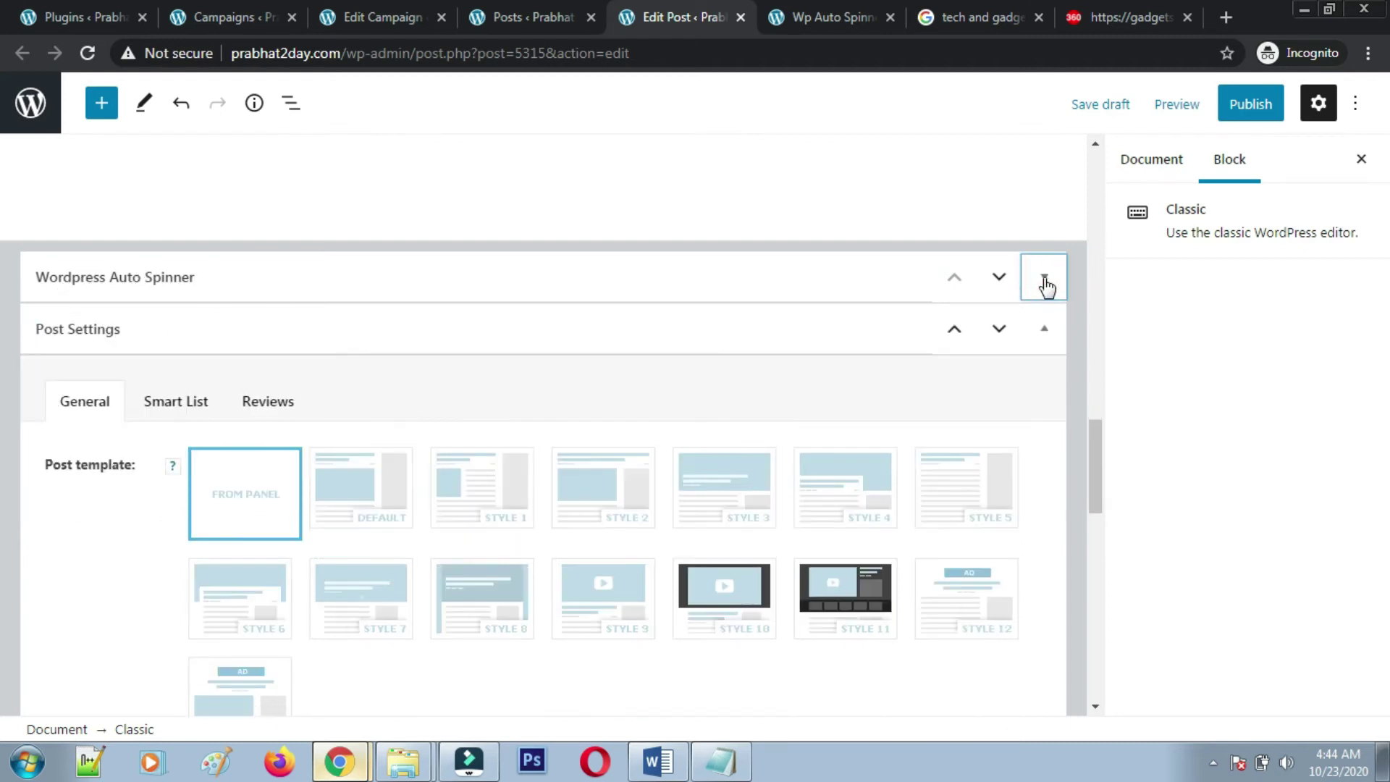
click(1044, 282)
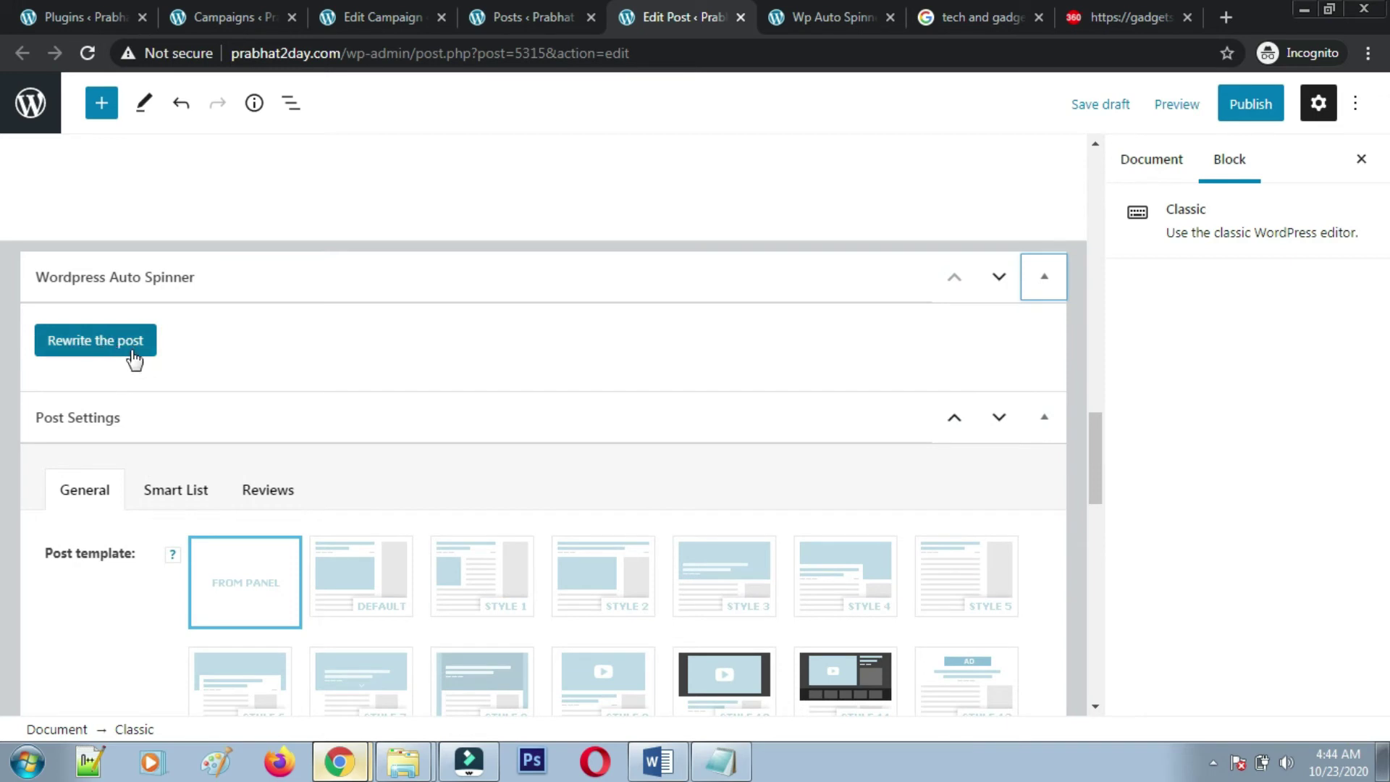
click(1044, 420)
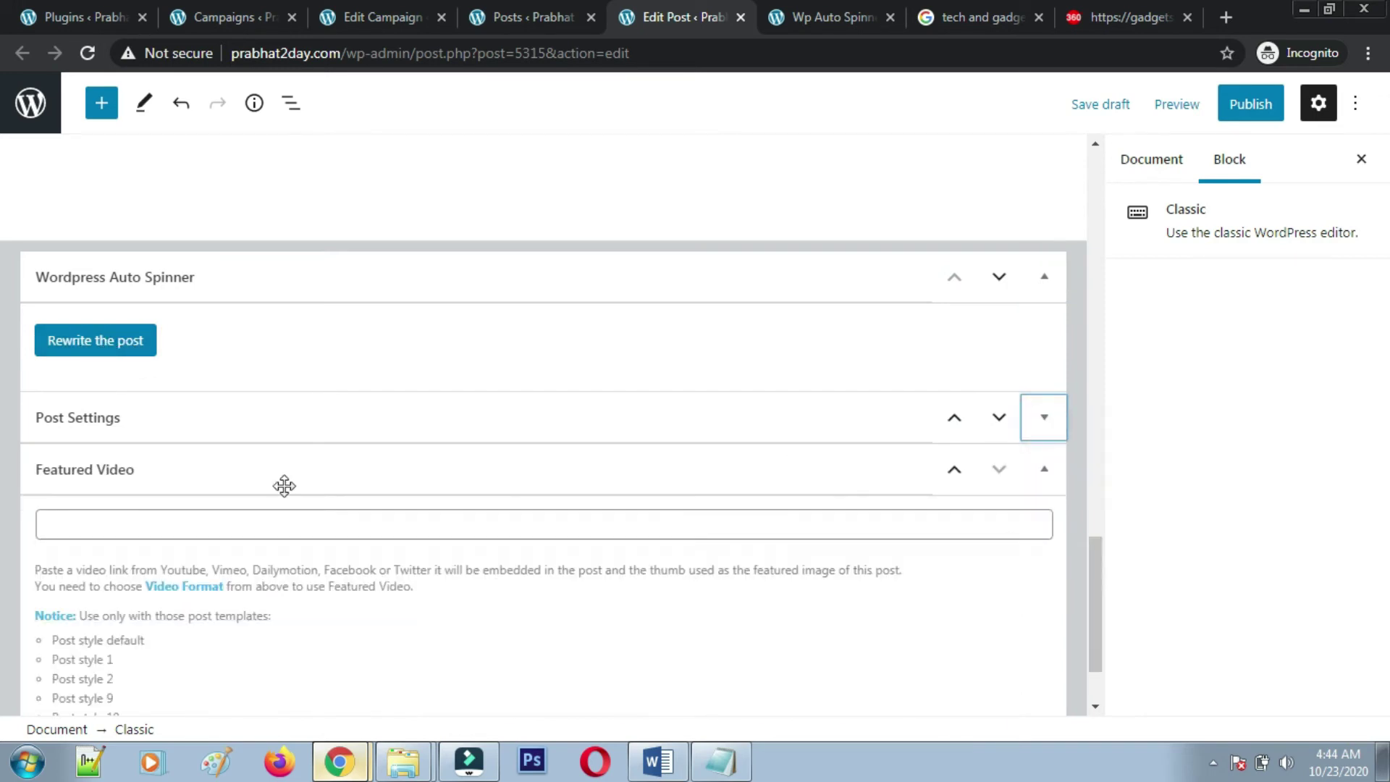
click(1045, 469)
- Rewrite the post with Wordpress Auto Spinner and review the rewritten title and content
click(124, 552)
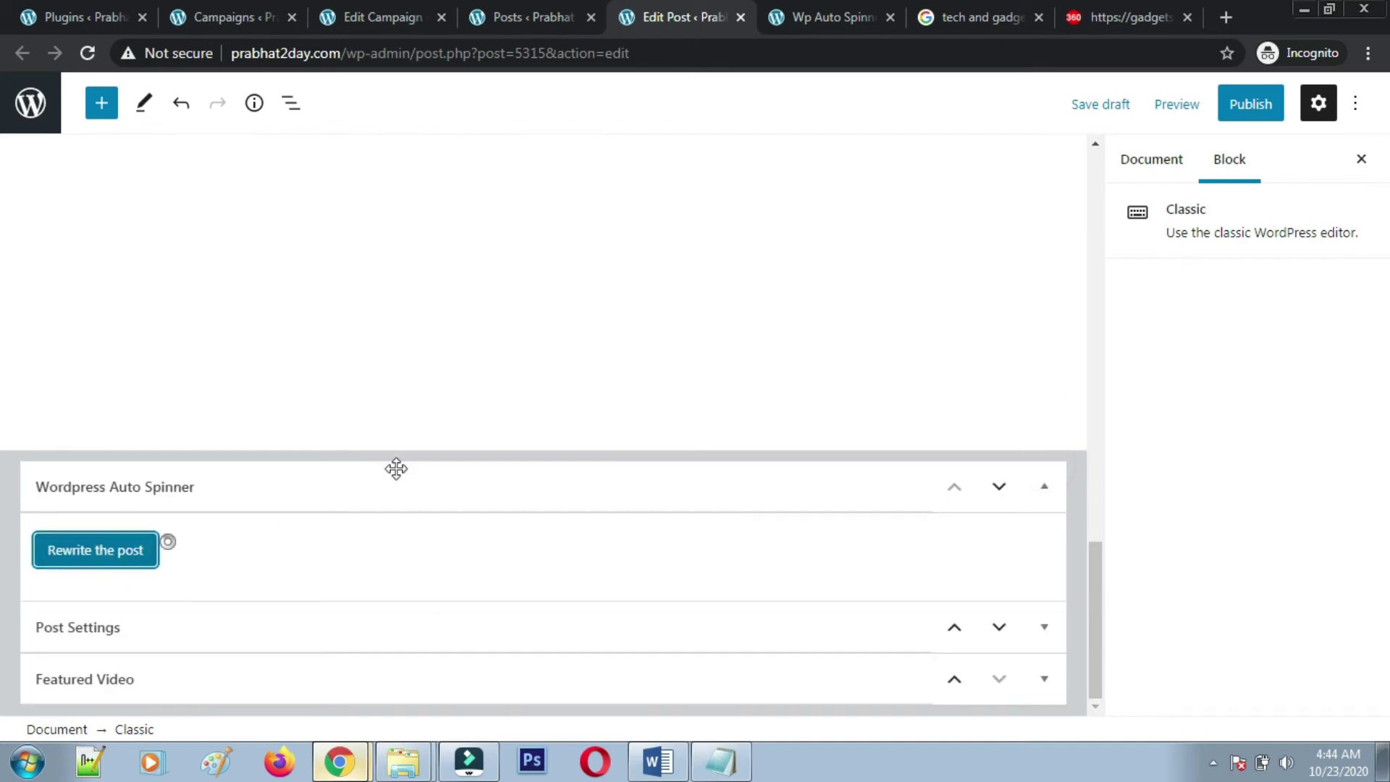
scroll(600, 464, down, 5)
scroll(717, 454, down, 3)
scroll(717, 454, up, 3)
drag(1100, 541, 1103, 595)
scroll(562, 371, up, 1)
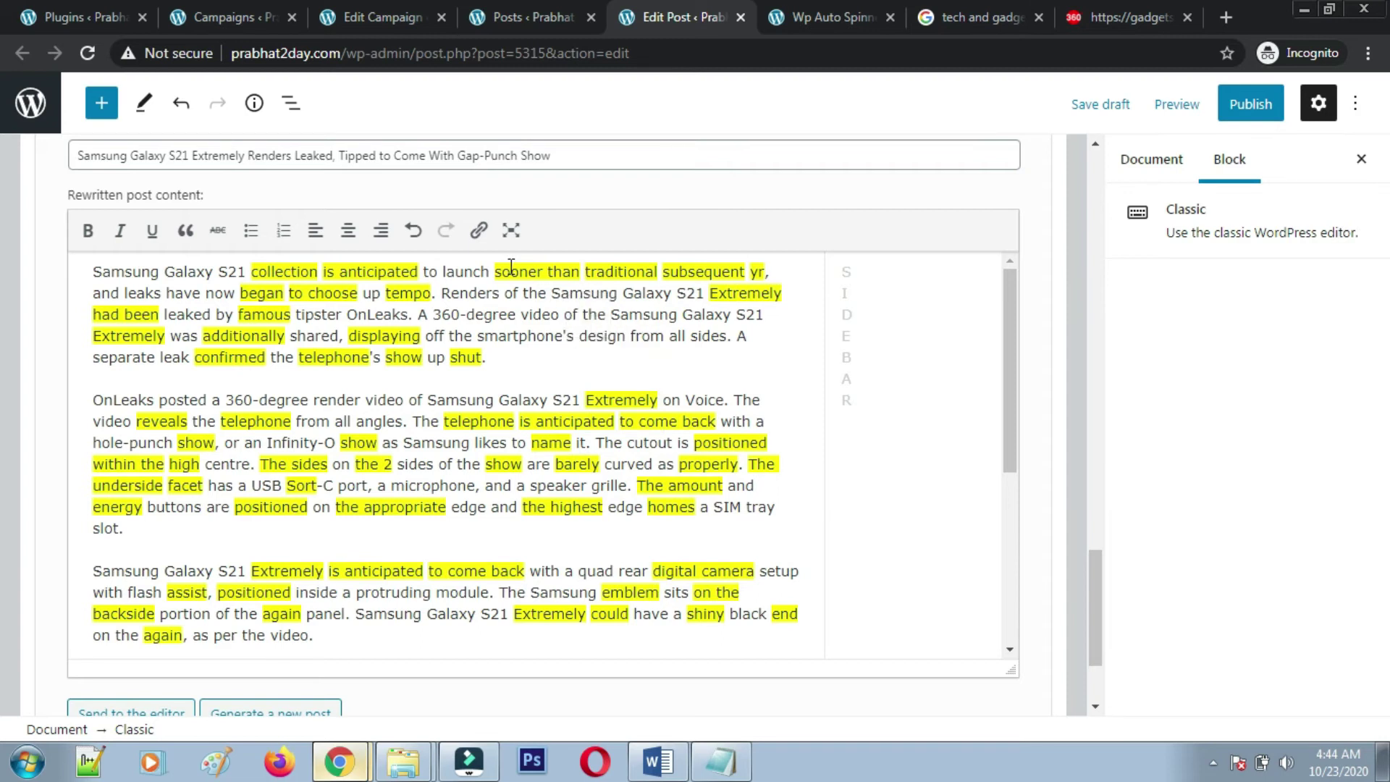
- Compare the rewritten article's highlighted words and their synonym suggestions with the original post text
scroll(542, 418, down, 1)
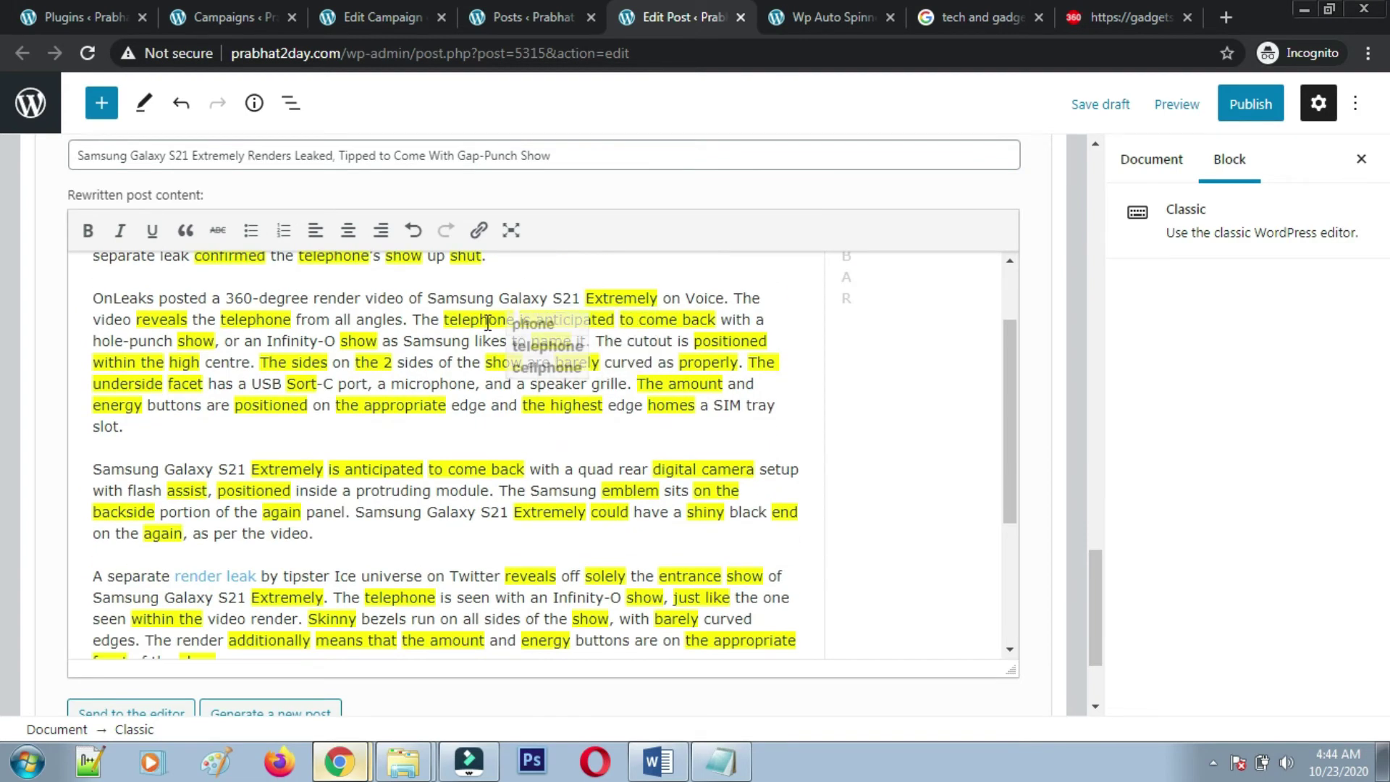
scroll(435, 319, up, 1)
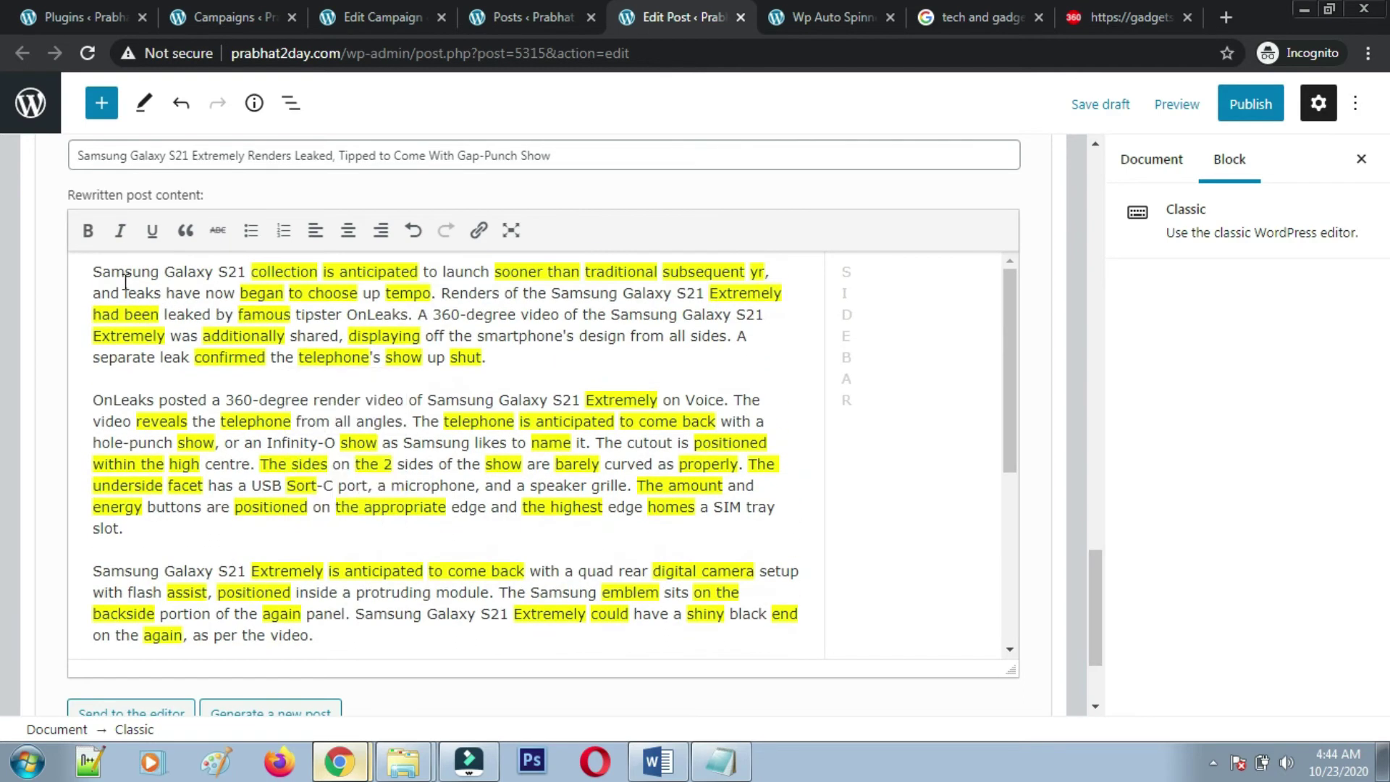
mouse_move(634, 339)
mouse_move(296, 276)
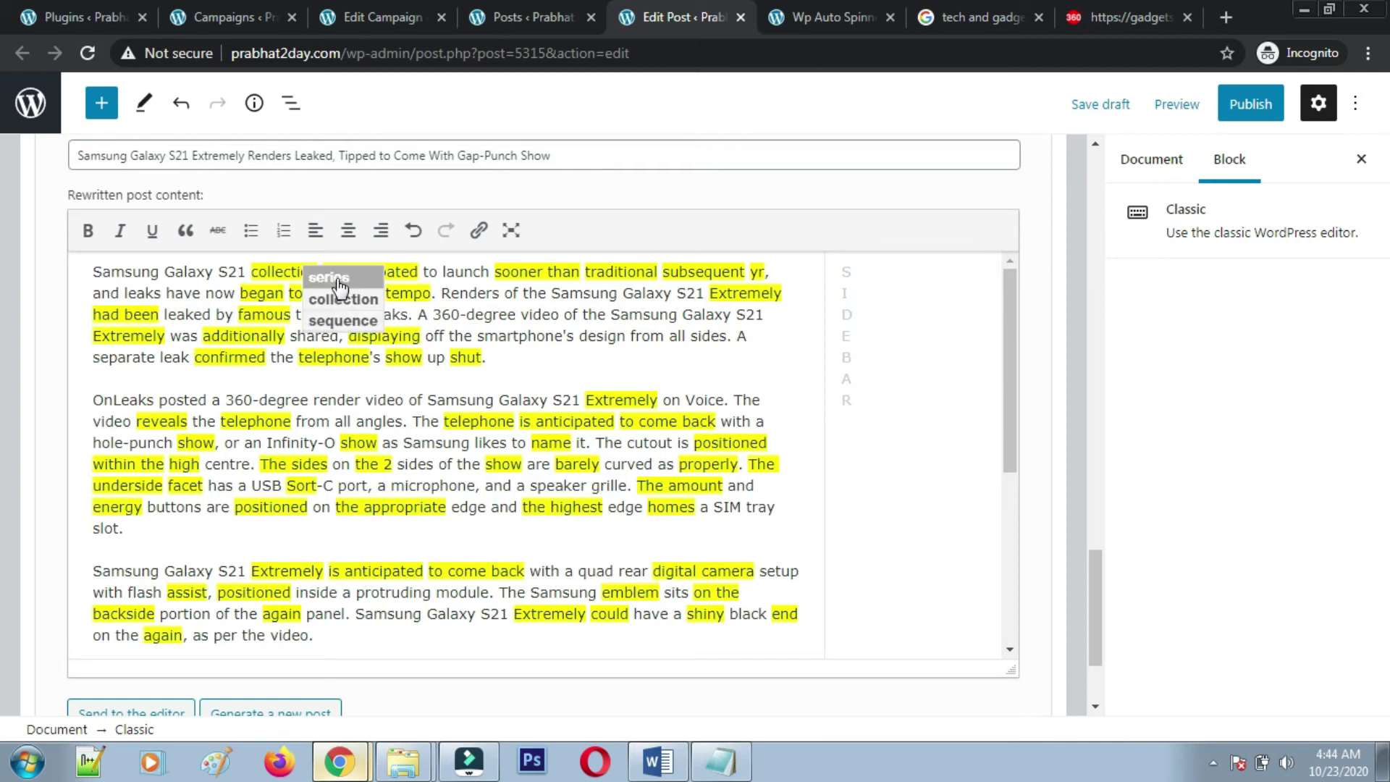
drag(1102, 609, 1079, 245)
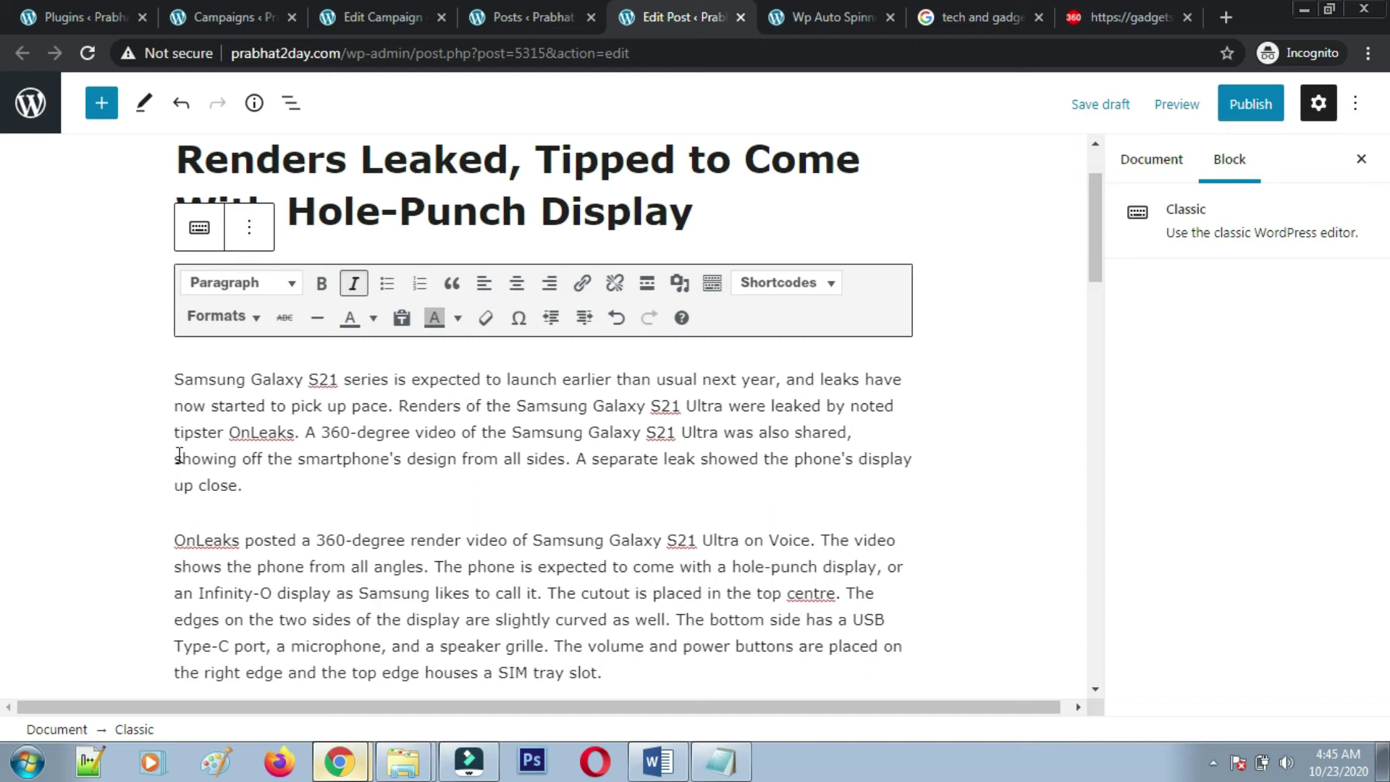
drag(1096, 250, 1094, 585)
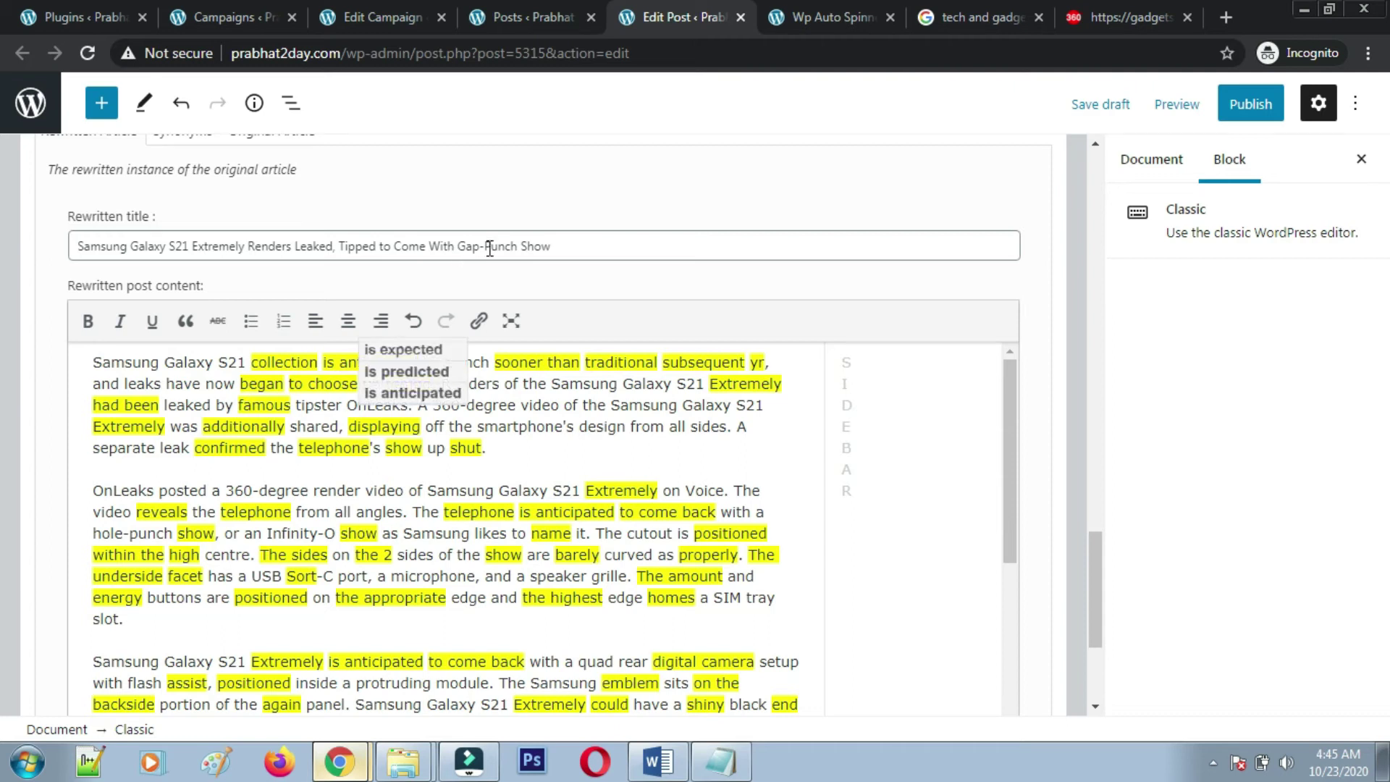
click(933, 421)
click(517, 400)
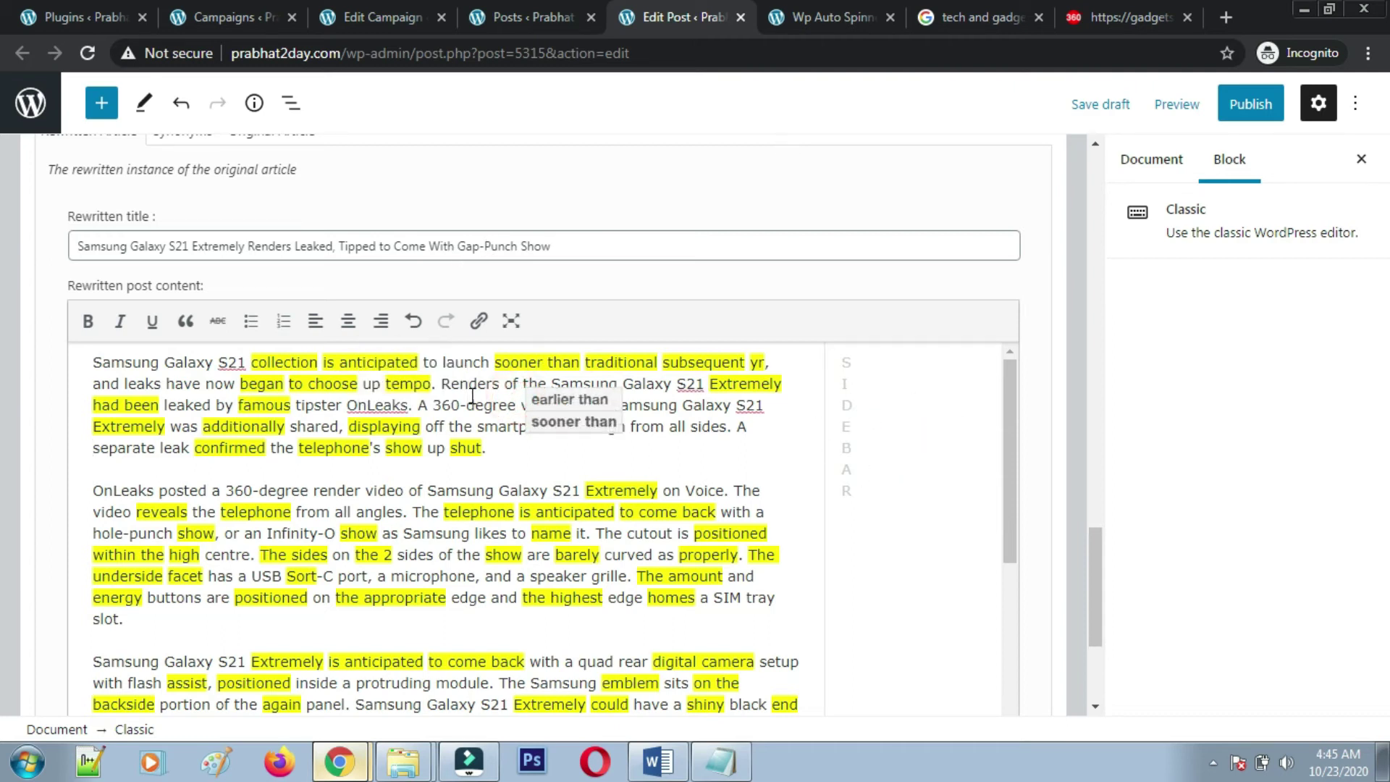
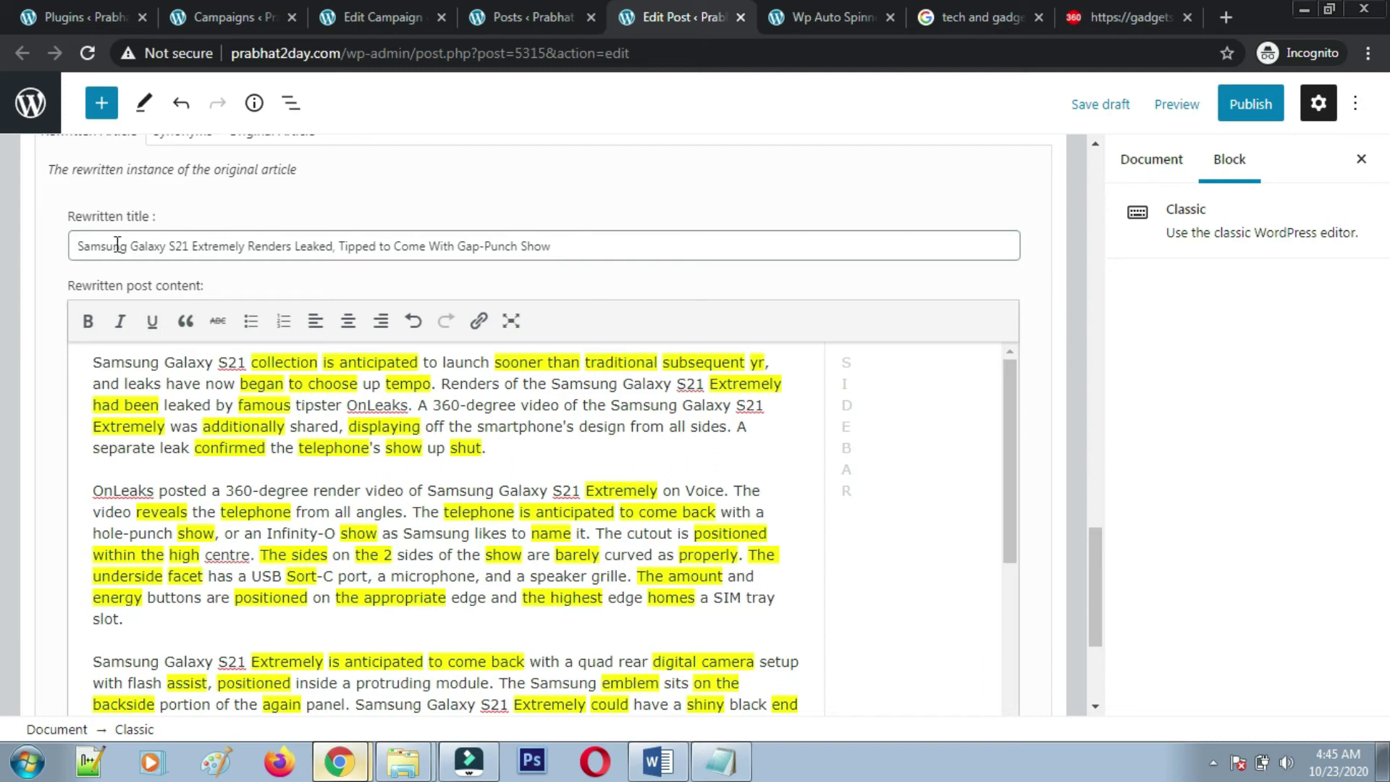
- Examine the spintax synonyms and the original article in Wordpress Auto Spinner, then return to the rewritten article
scroll(532, 262, up, 3)
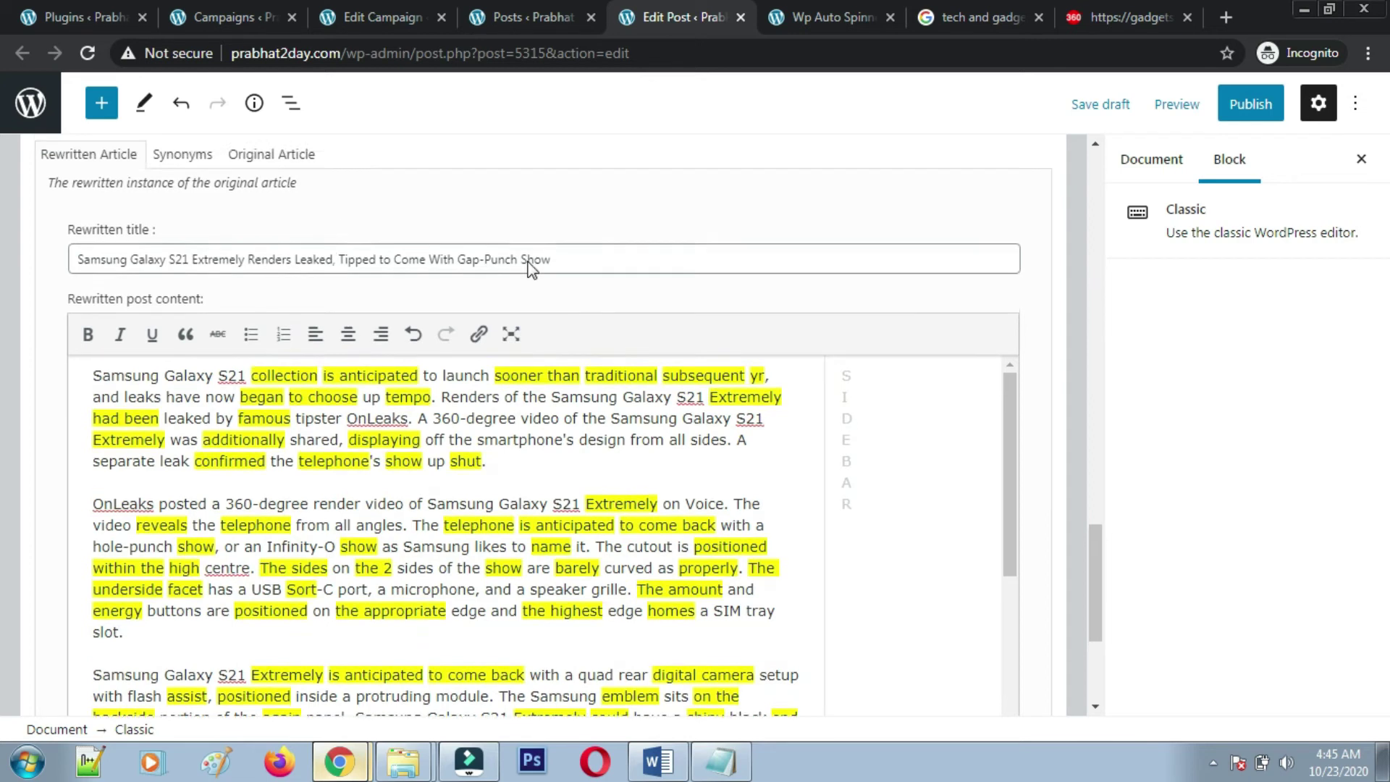
click(189, 340)
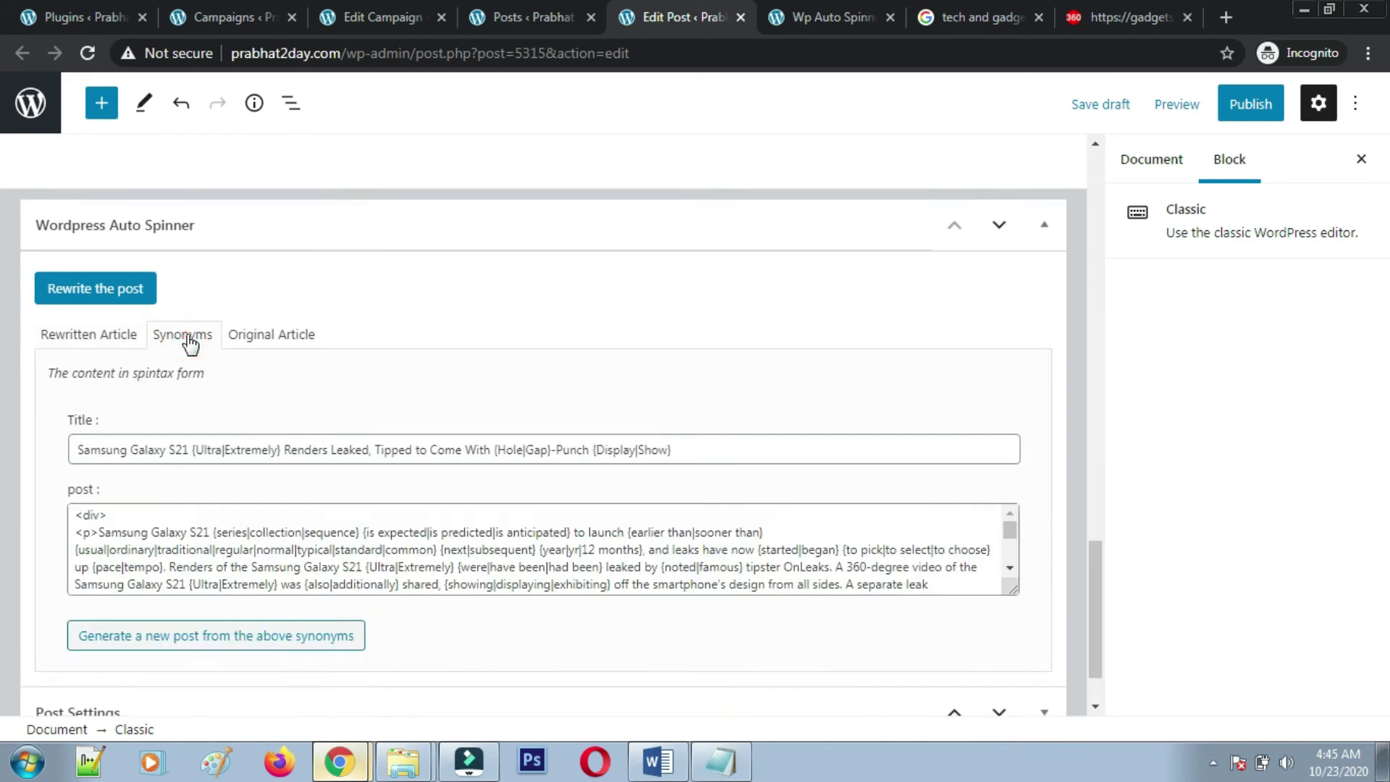
scroll(198, 543, down, 10)
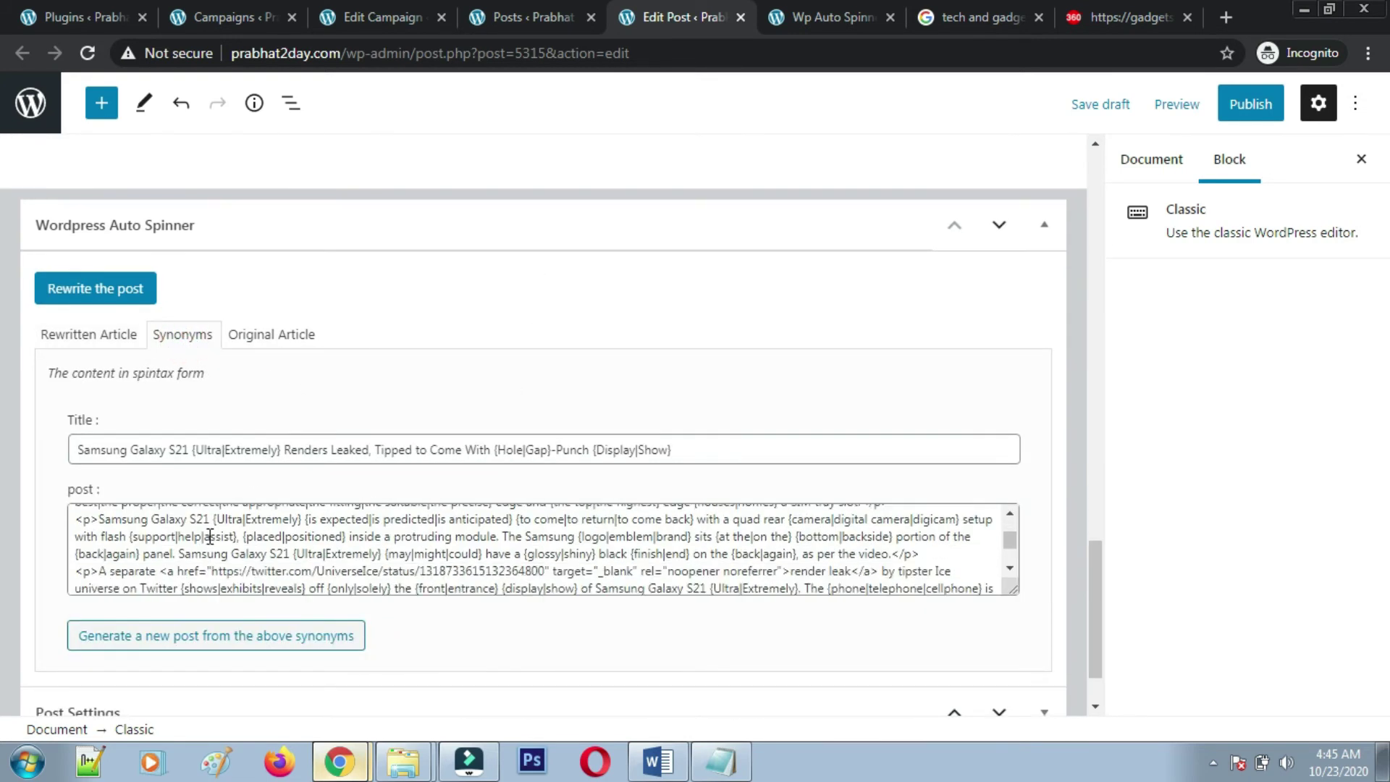
click(290, 334)
scroll(265, 447, down, 2)
scroll(265, 446, down, 3)
scroll(266, 446, down, 2)
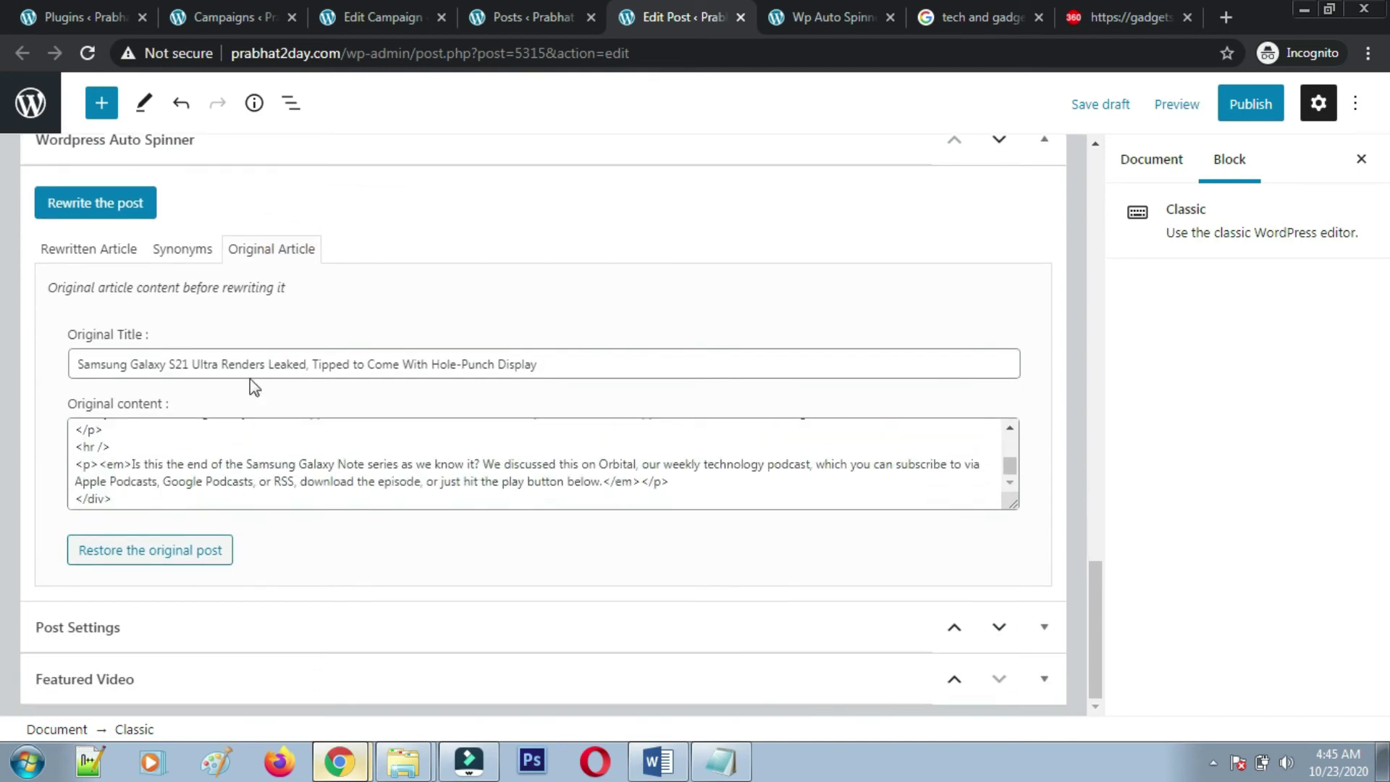
click(98, 257)
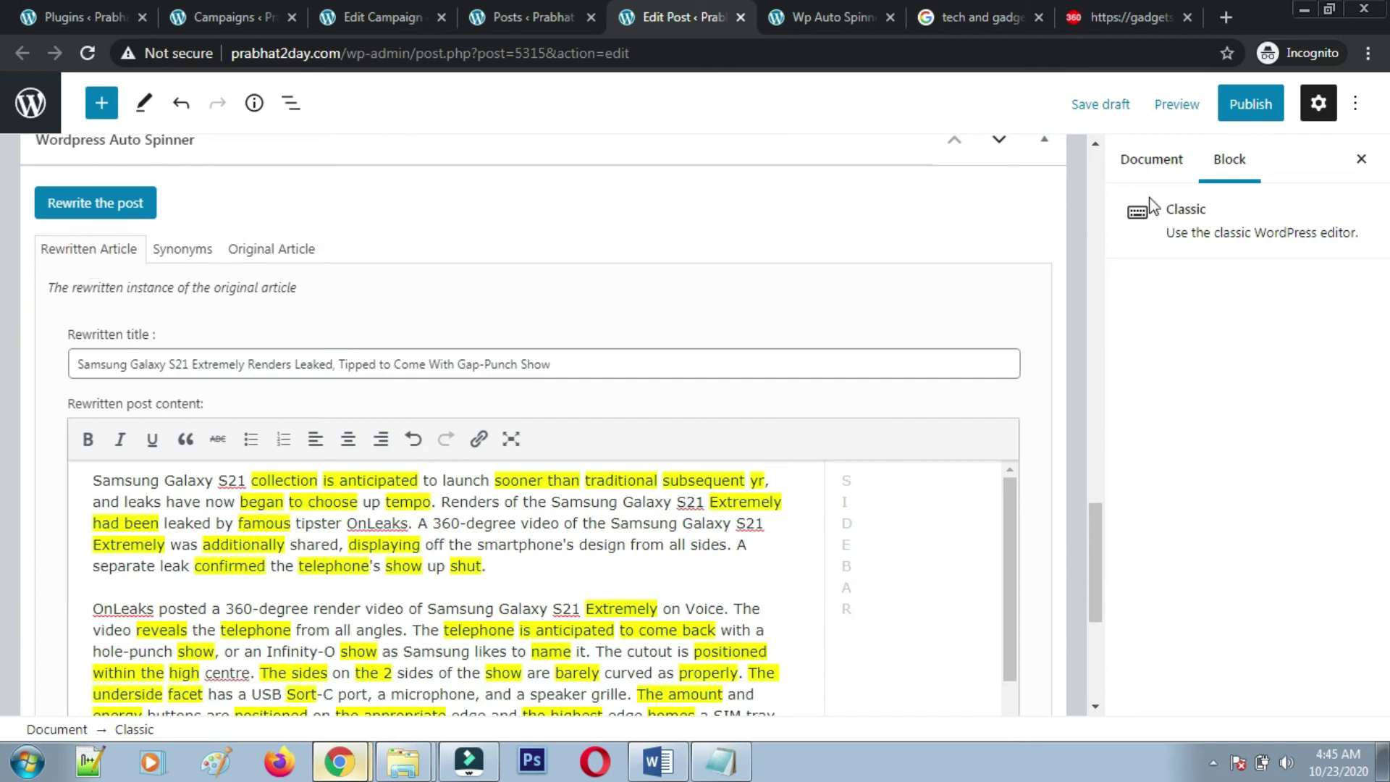
- Show the document settings of the post and examine its URL slug under Permalink
click(1156, 164)
scroll(1209, 500, down, 3)
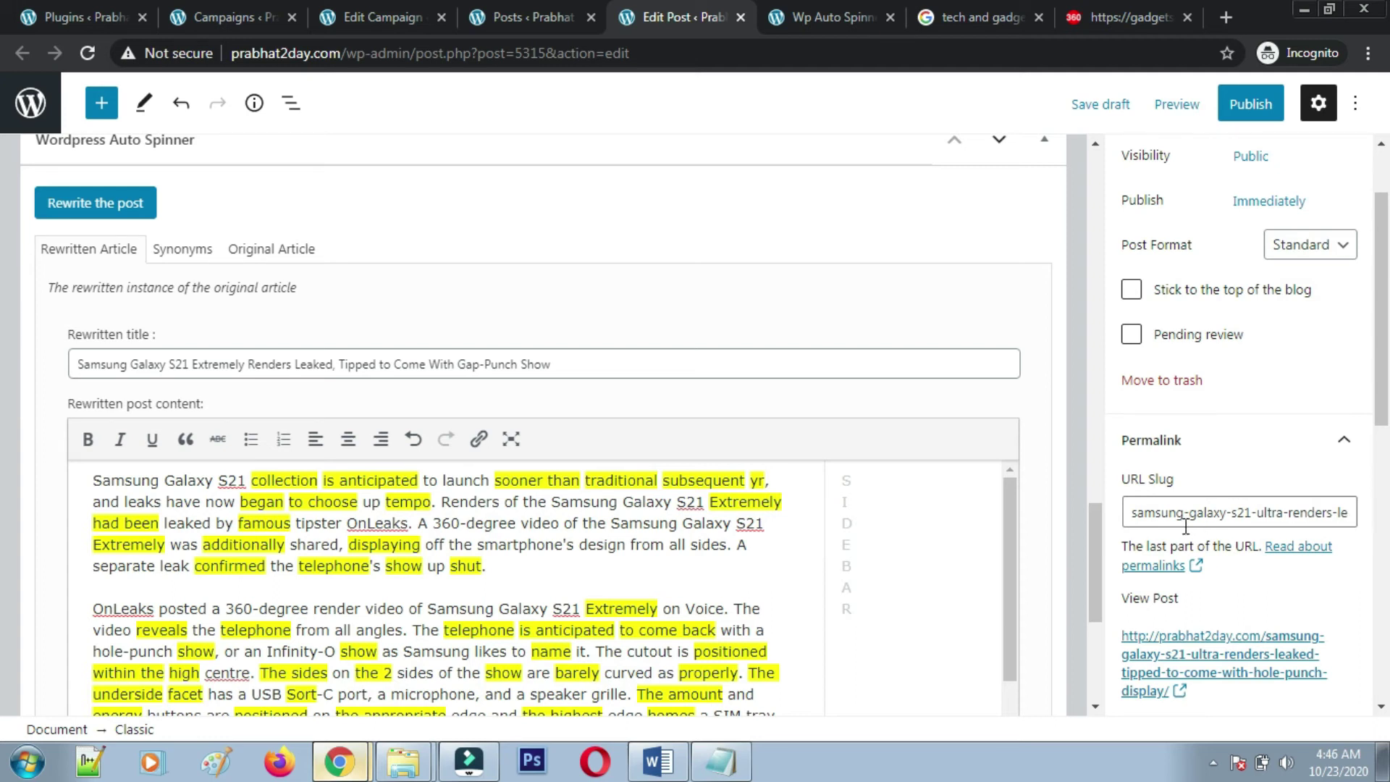
scroll(1241, 627, down, 3)
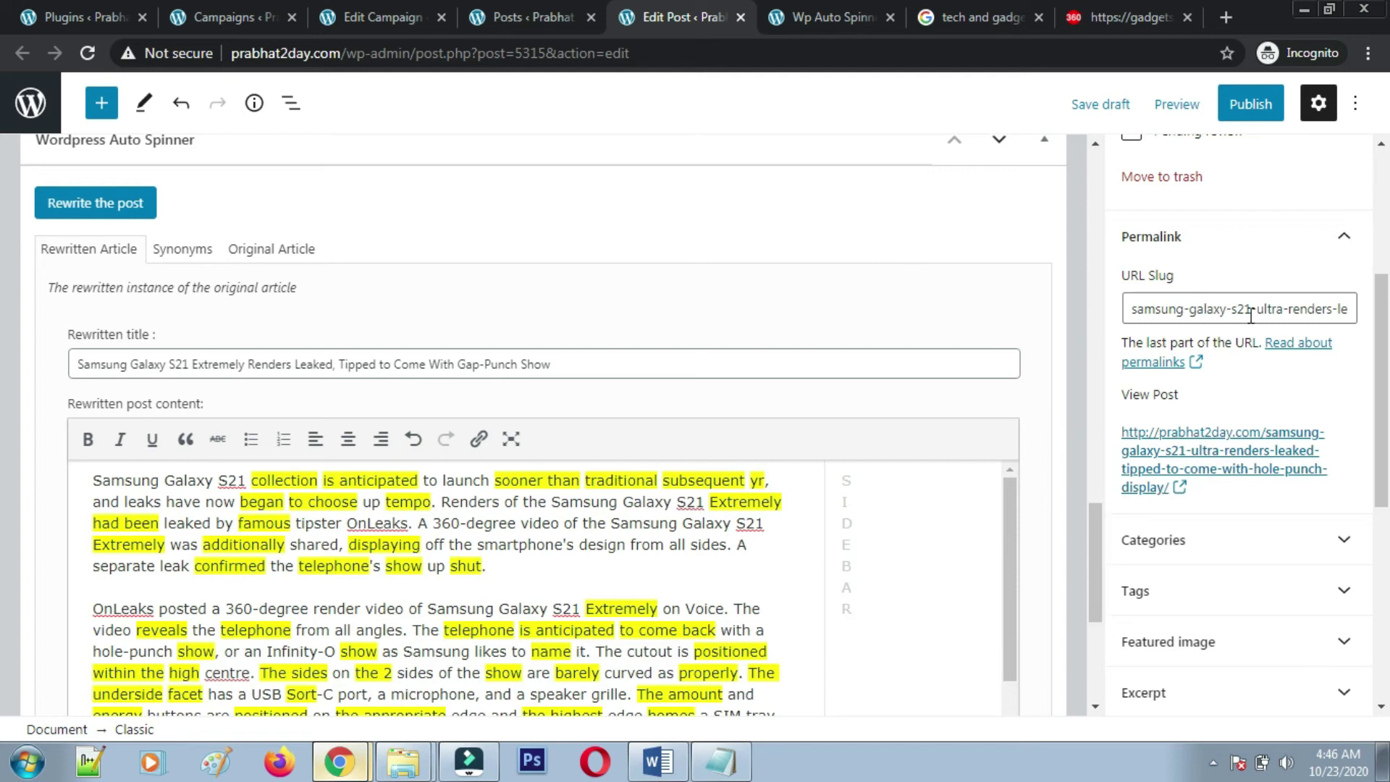
- Generate a new rewritten version of the post and compare it with the text in the main editor
drag(1094, 507, 1050, 590)
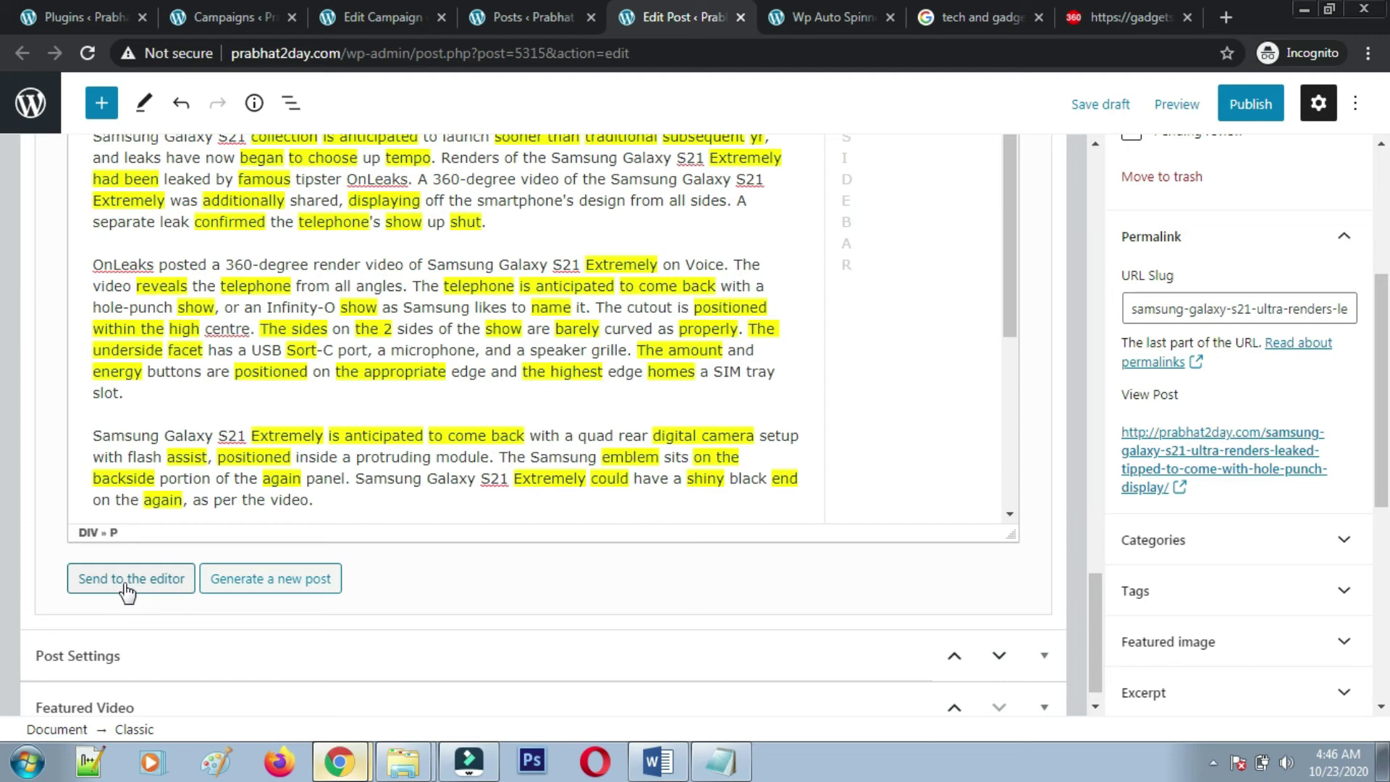
click(279, 580)
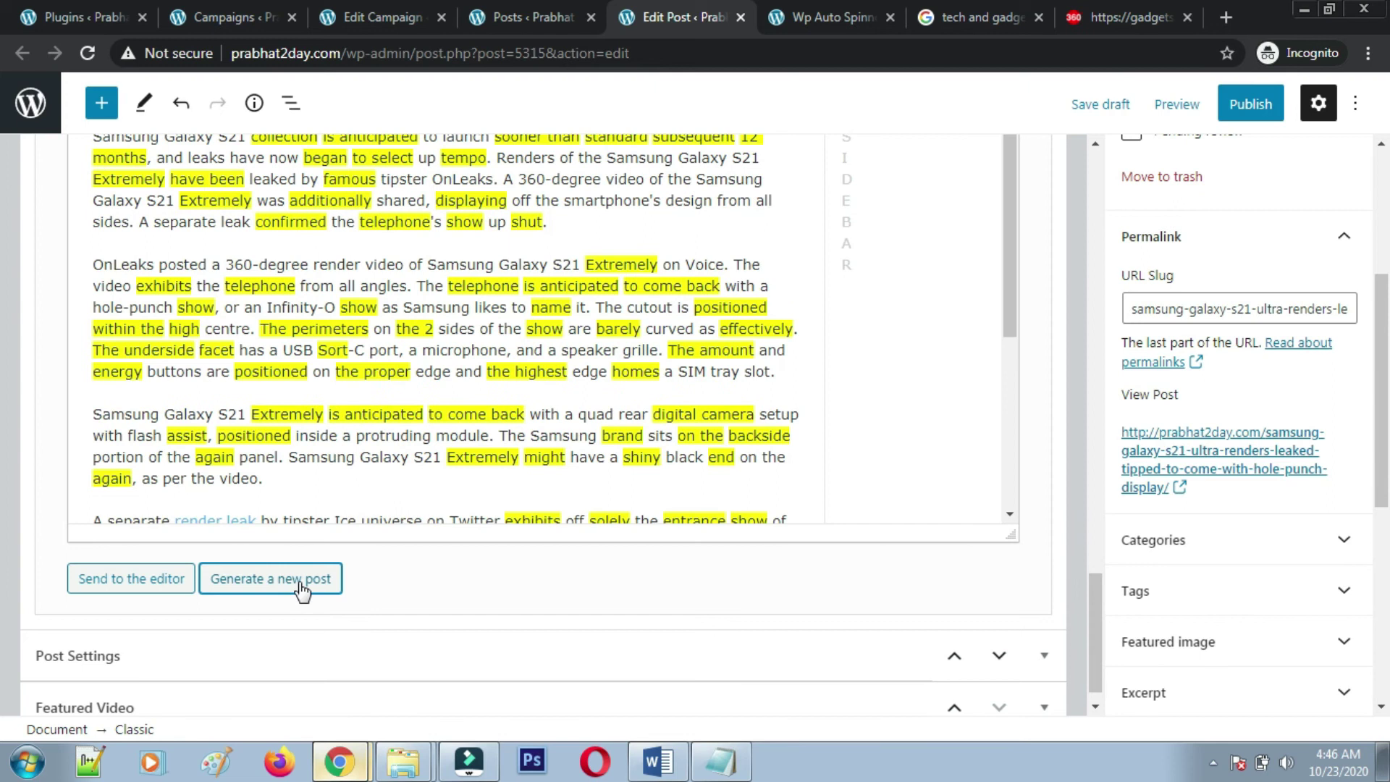
scroll(516, 382, up, 3)
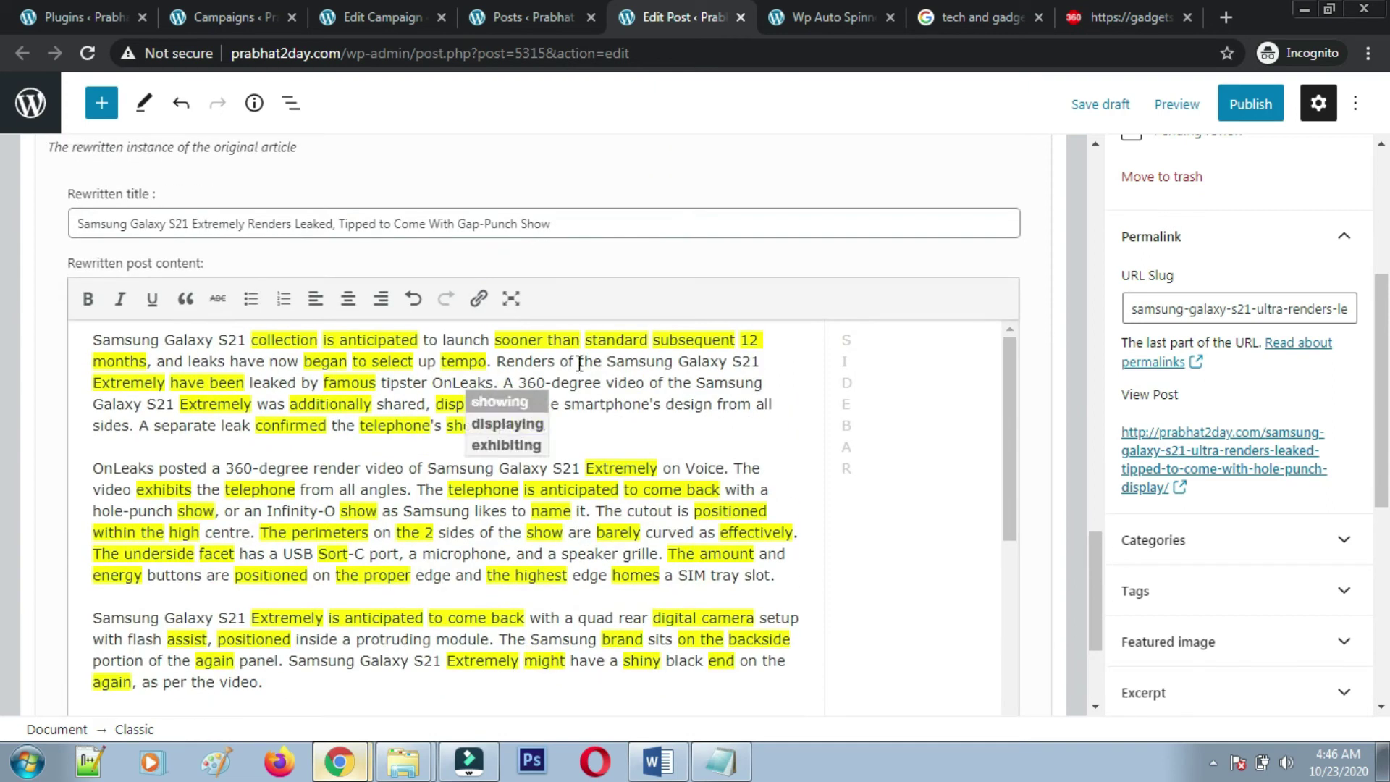
scroll(727, 345, up, 20)
scroll(729, 343, down, 3)
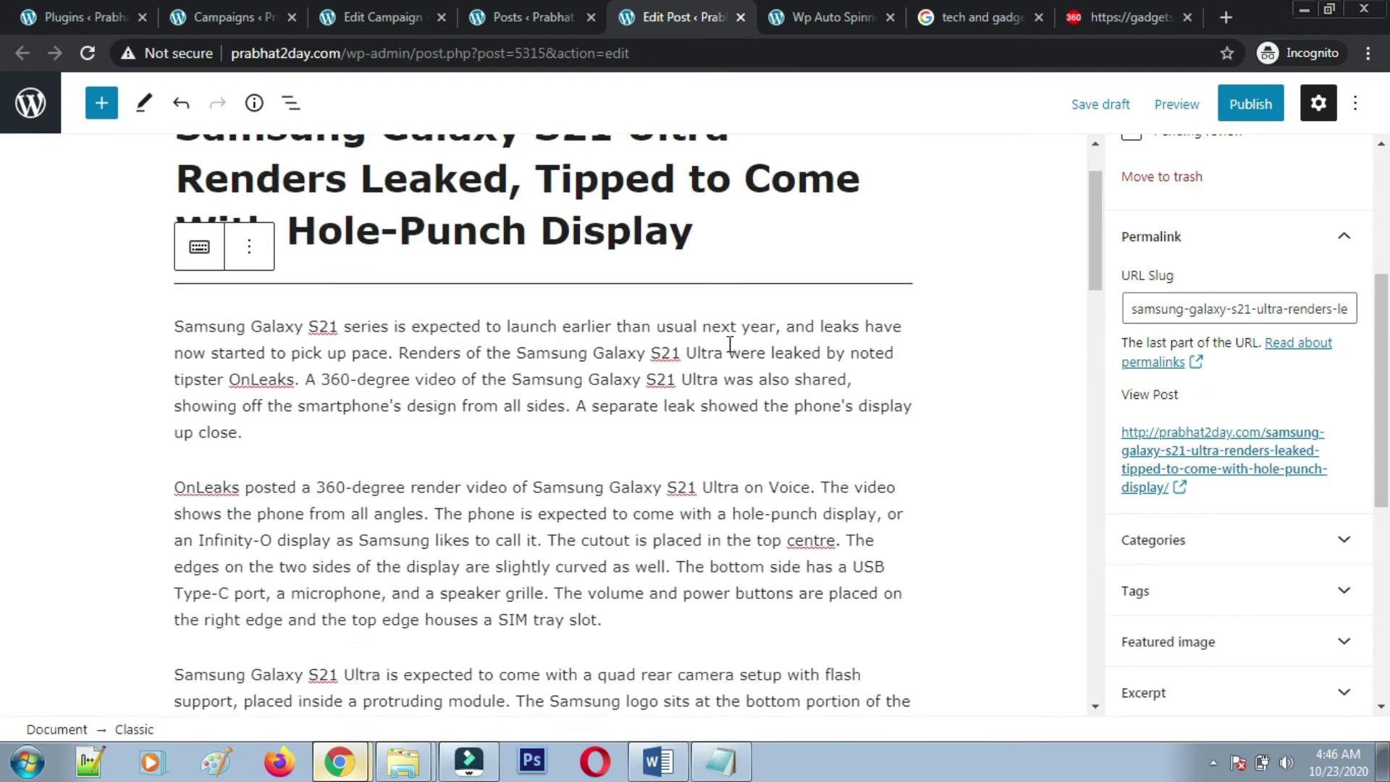
scroll(536, 319, down, 15)
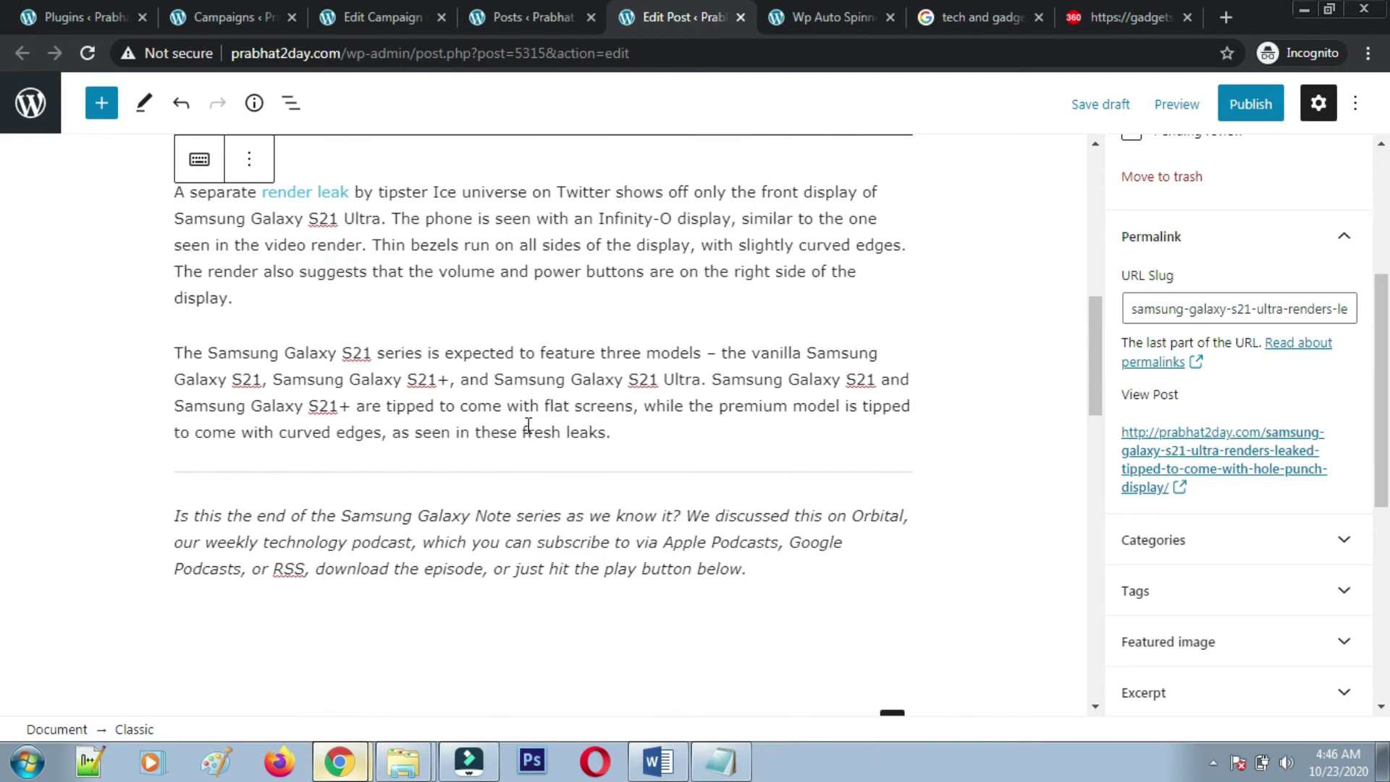
scroll(458, 442, up, 3)
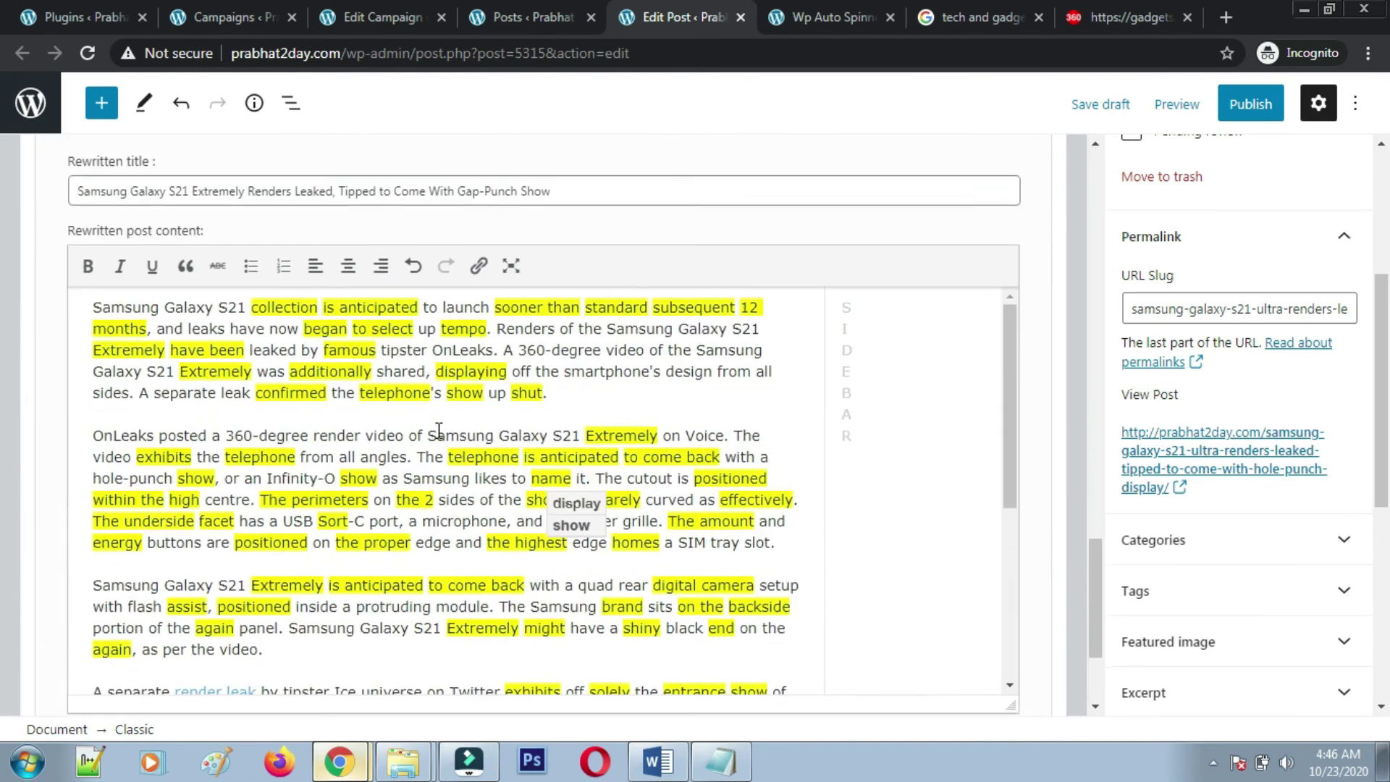
- Send the newly rewritten title and content to the main post editor
scroll(232, 454, down, 5)
scroll(232, 561, down, 3)
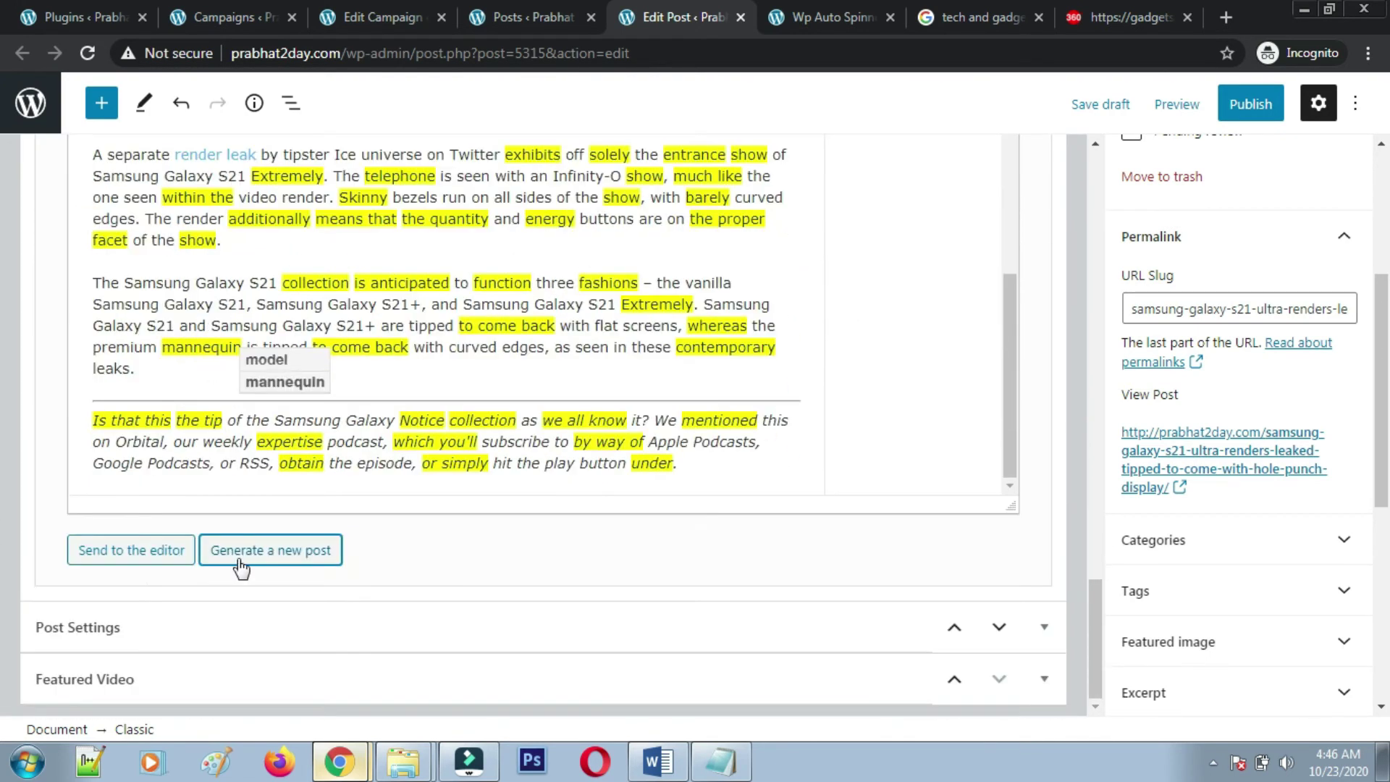
click(145, 552)
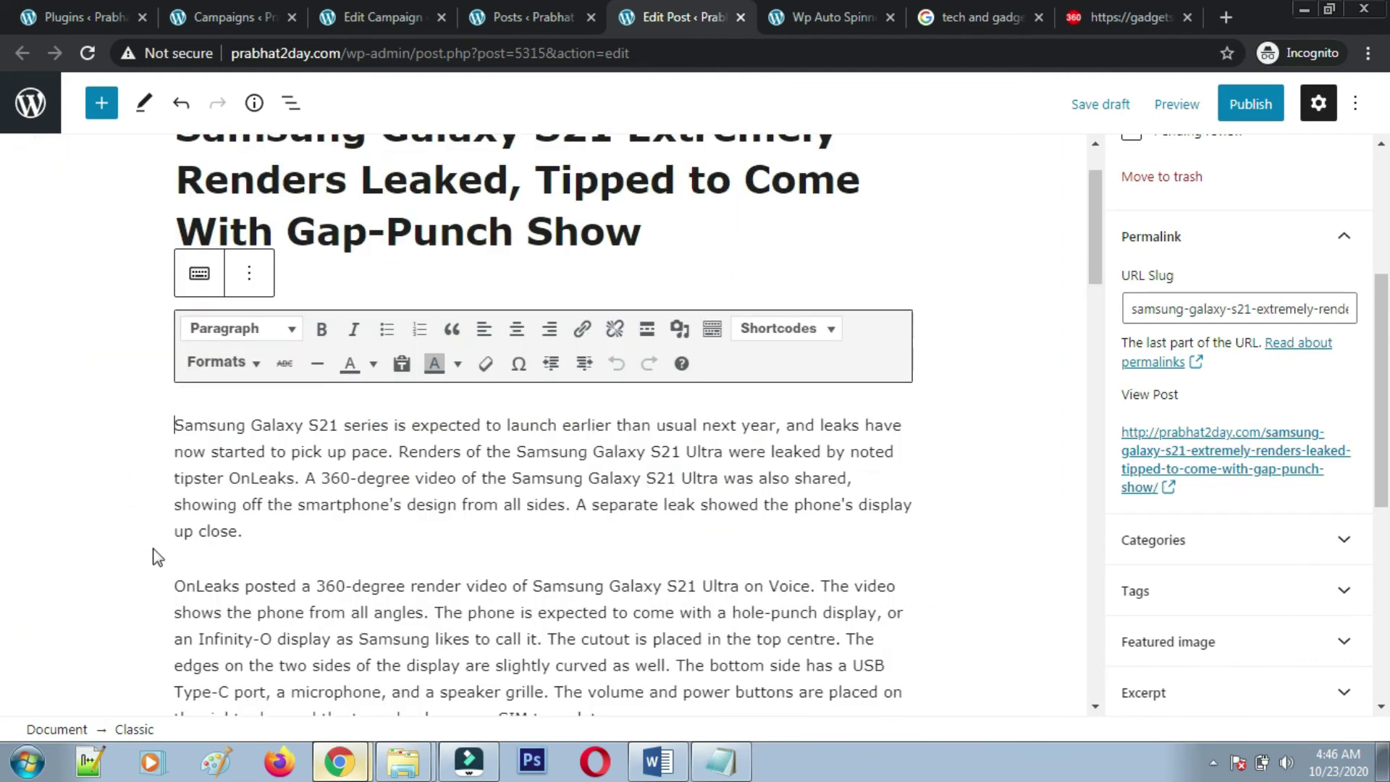
click(437, 456)
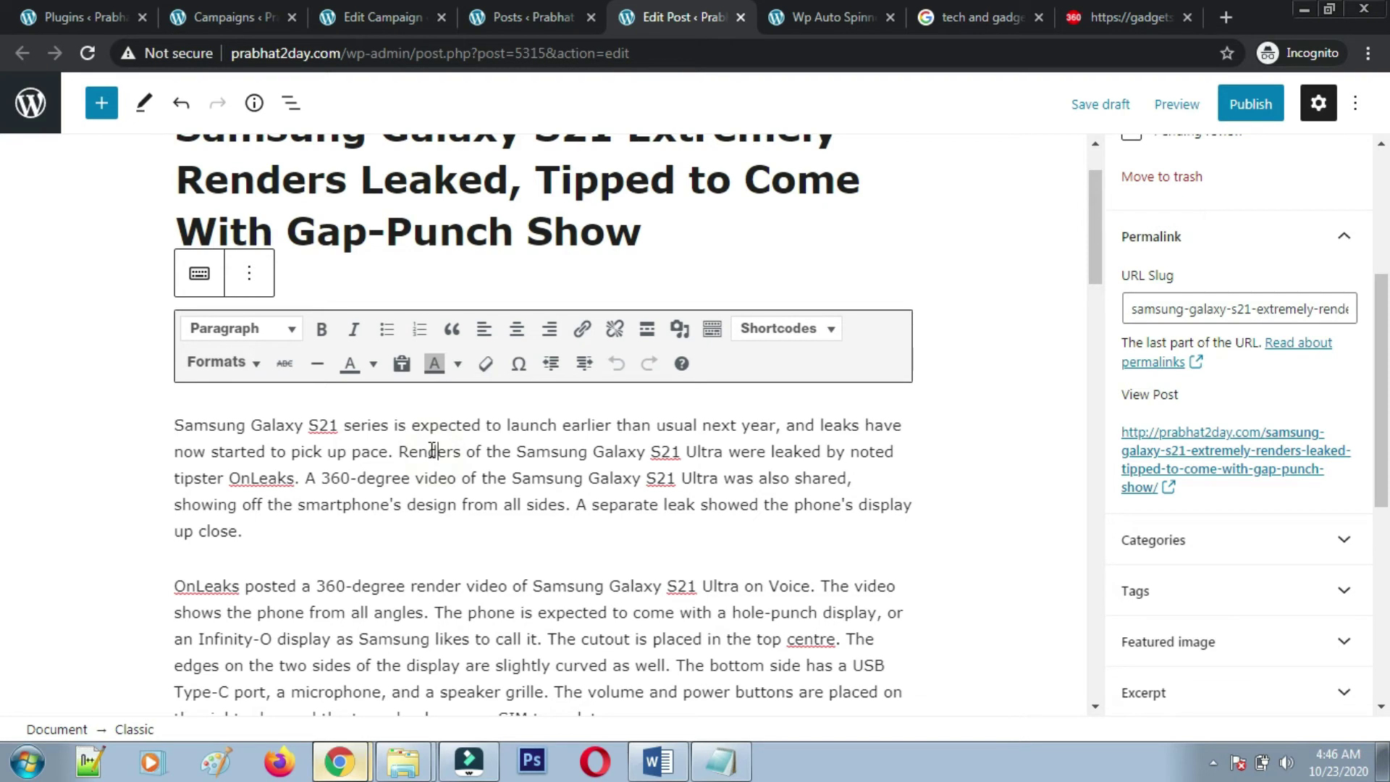
- Select the whole rewritten article text in the Wordpress Auto Spinner section and save the draft
scroll(410, 451, down, 10)
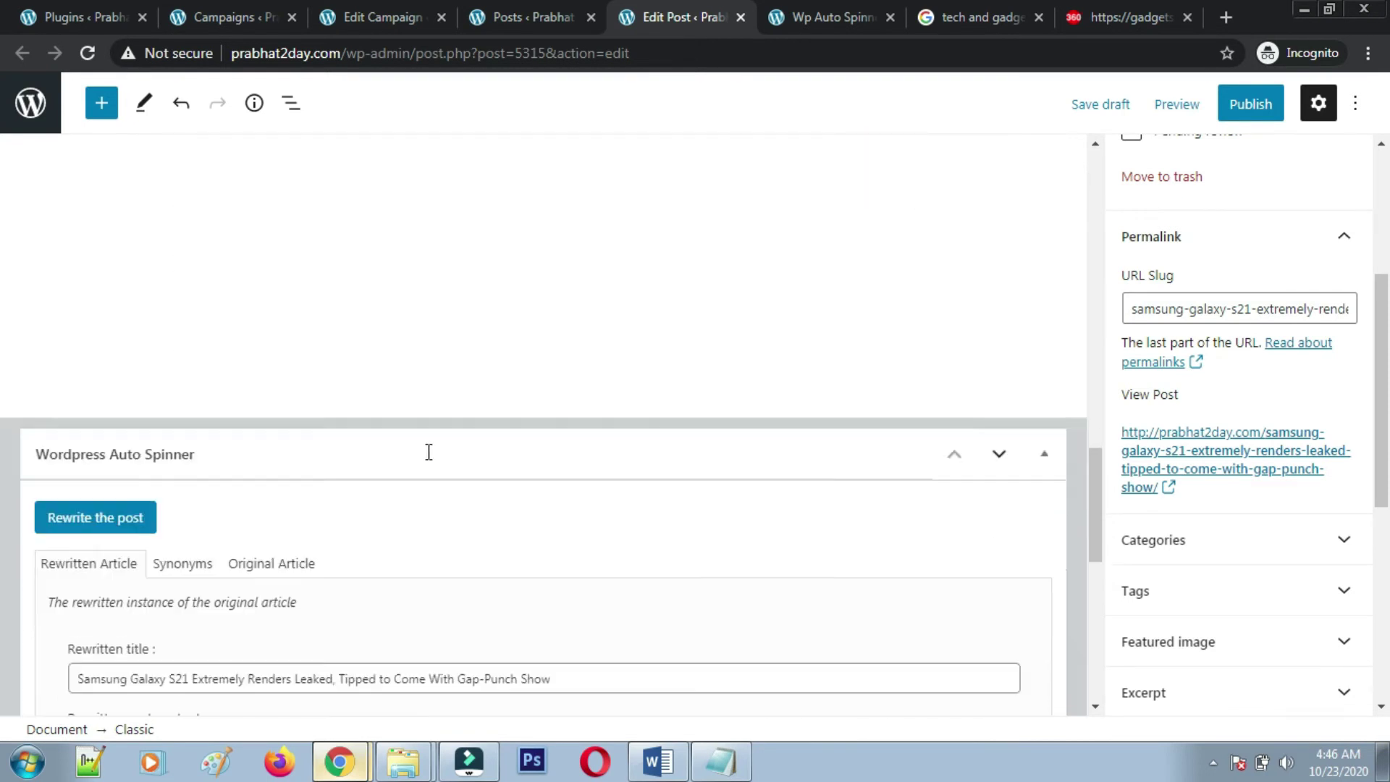
scroll(369, 443, up, 2)
scroll(369, 443, up, 3)
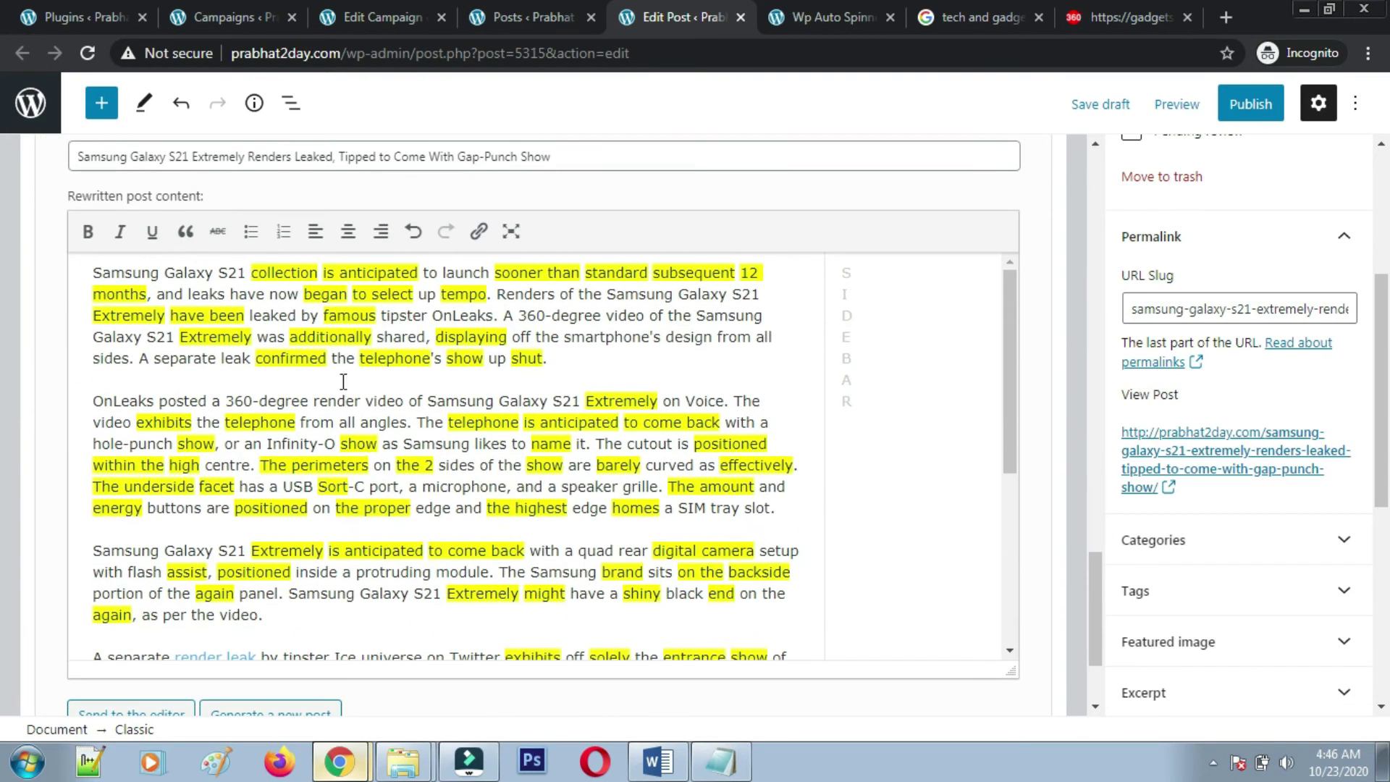
scroll(290, 417, down, 5)
scroll(289, 424, down, 4)
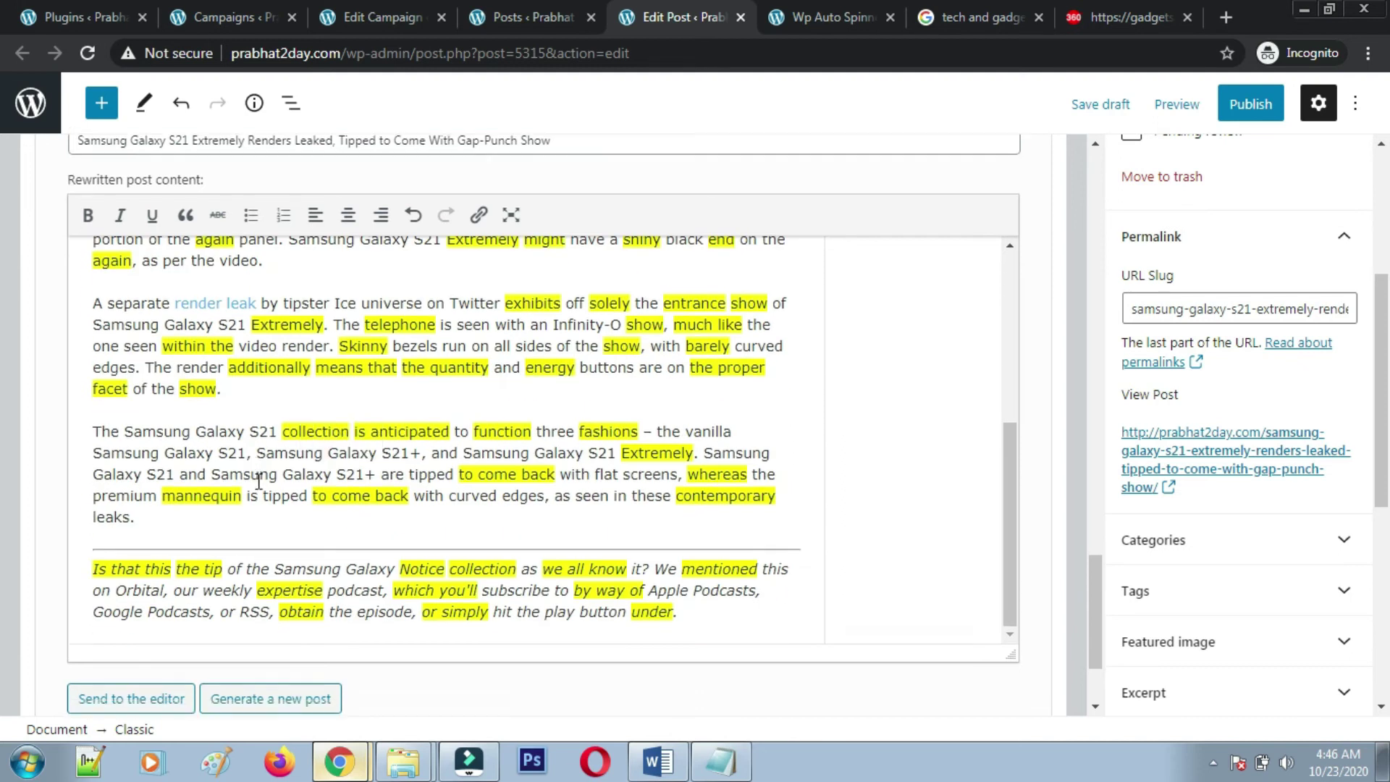
click(221, 301)
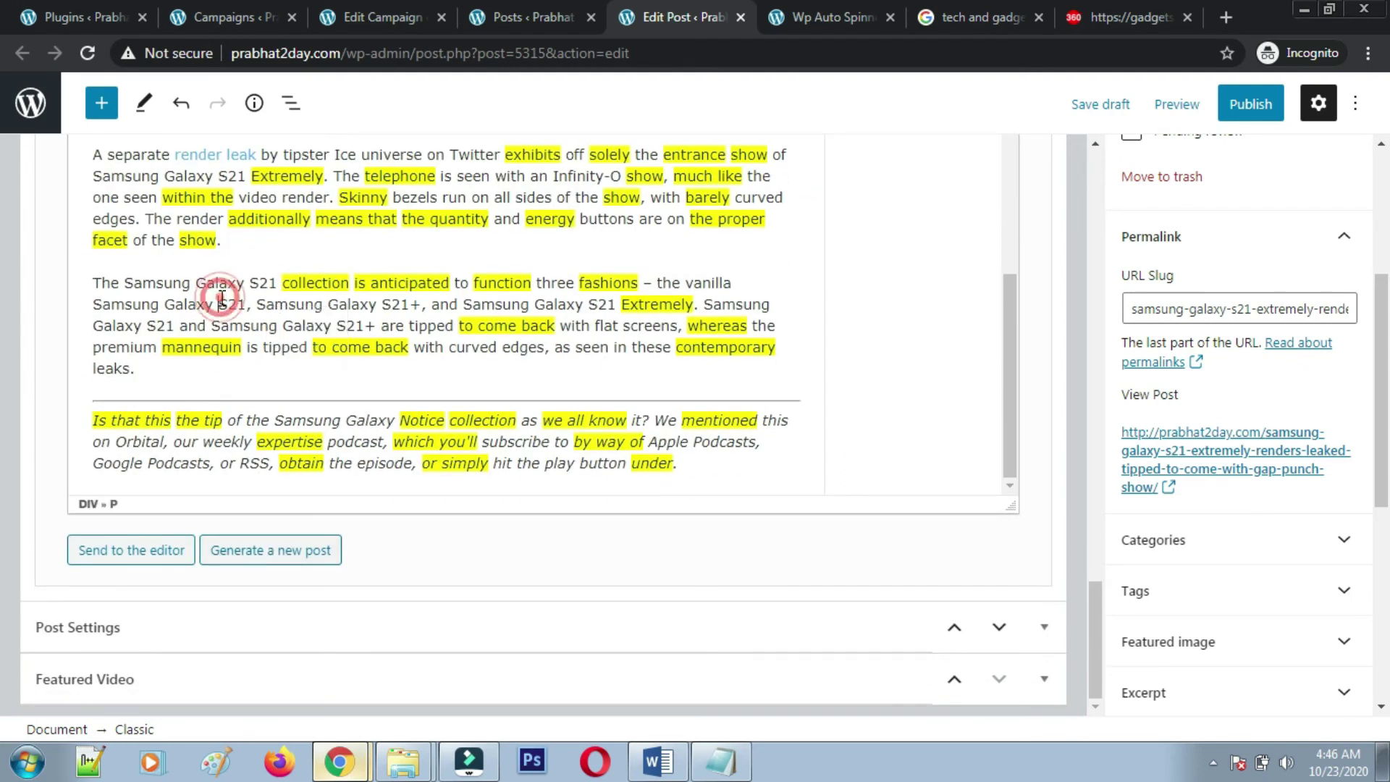
click(706, 450)
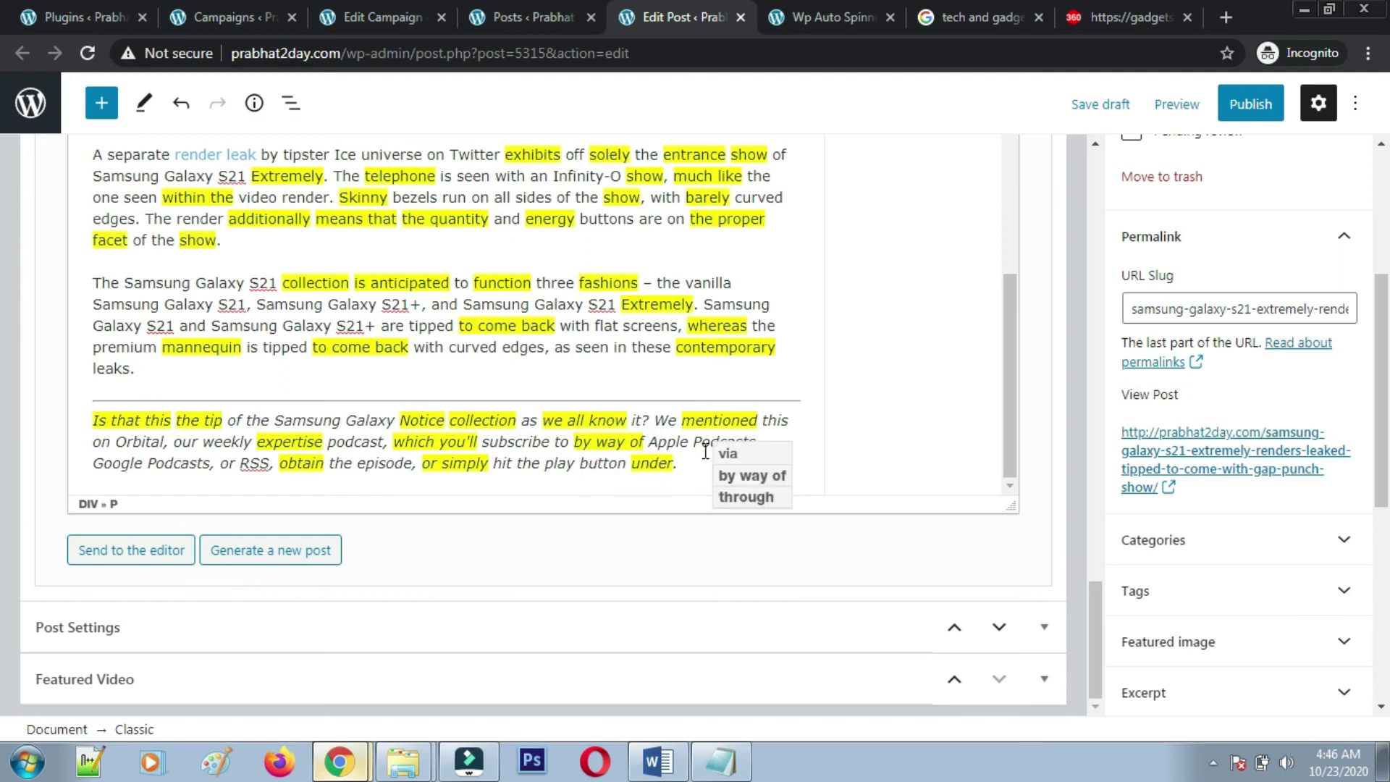
drag(685, 473, 105, 148)
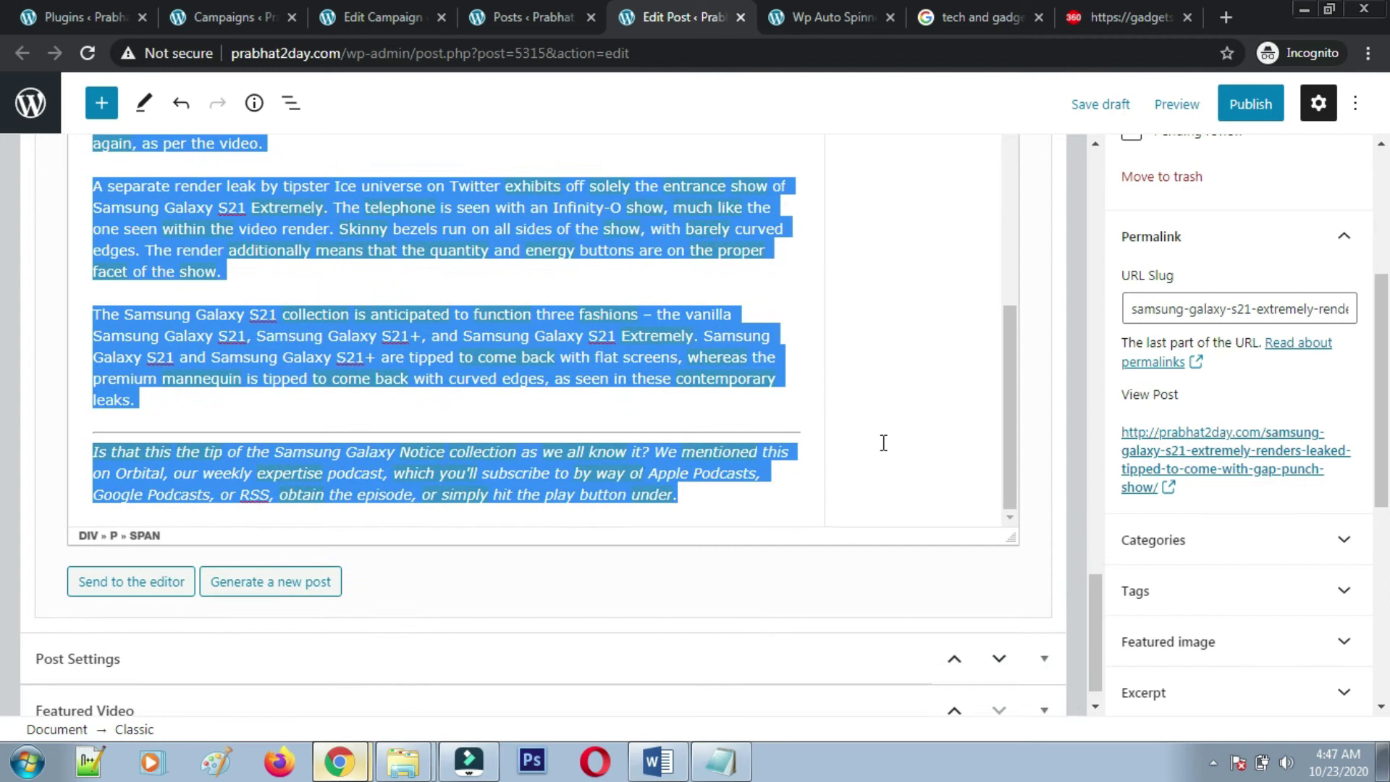
scroll(883, 443, up, 5)
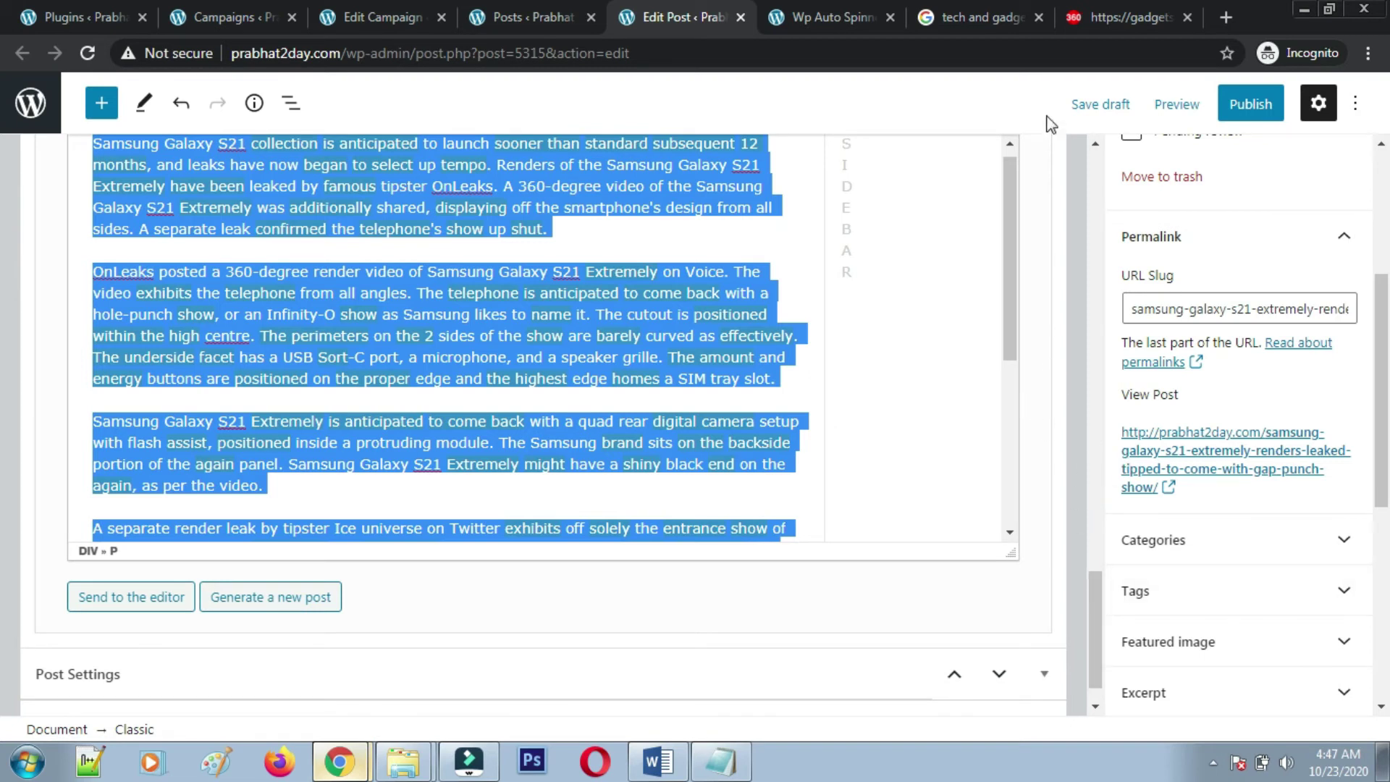
click(1100, 103)
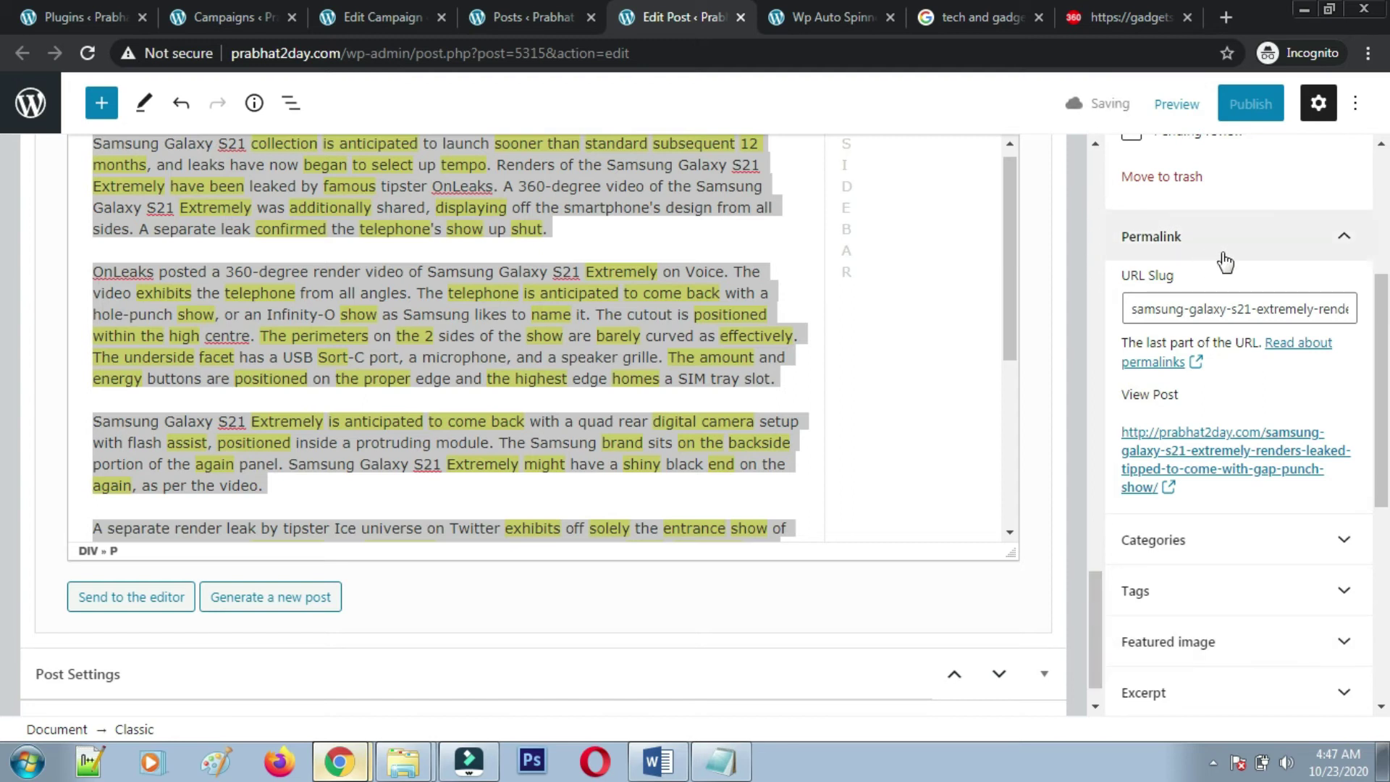
- Collapse the Permalink section and preview an external featured image with the image URL or keywords left empty
click(1344, 239)
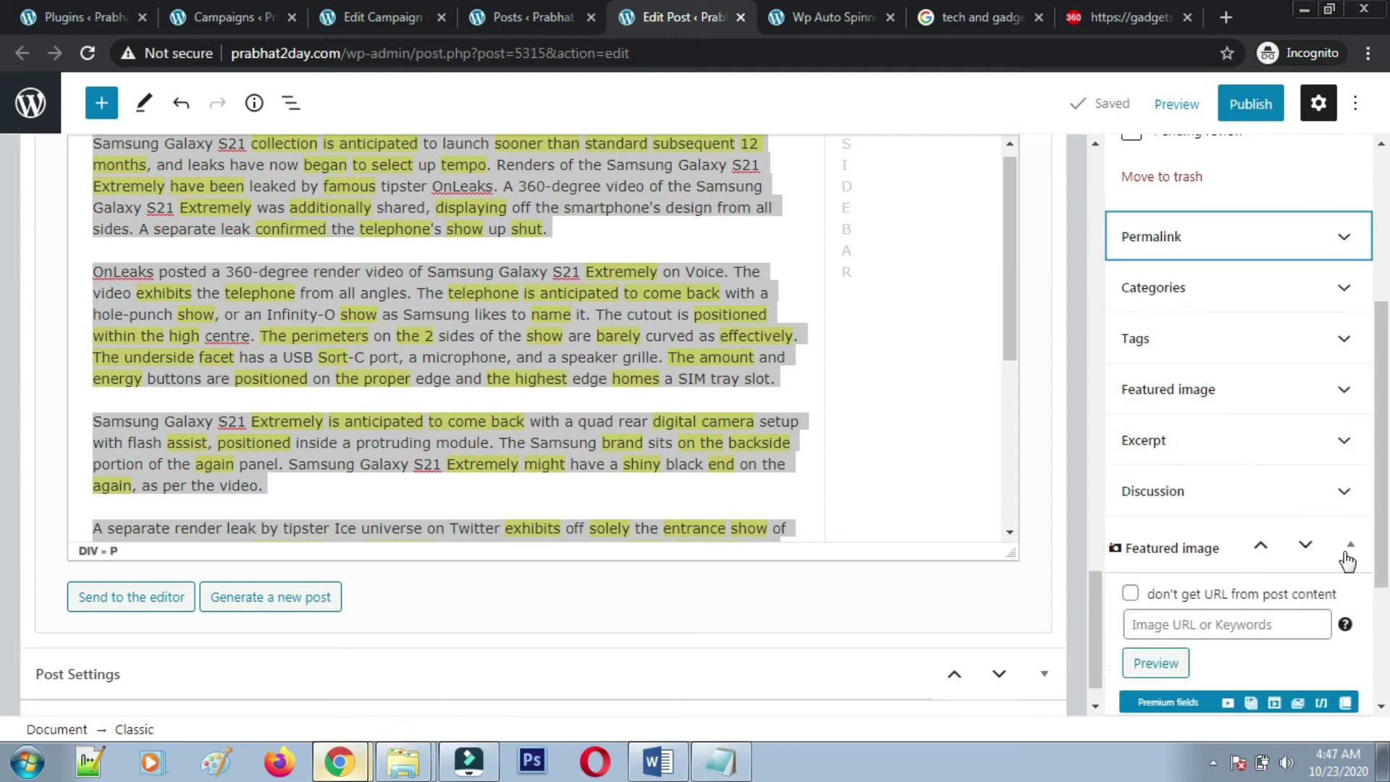
scroll(1295, 549, down, 3)
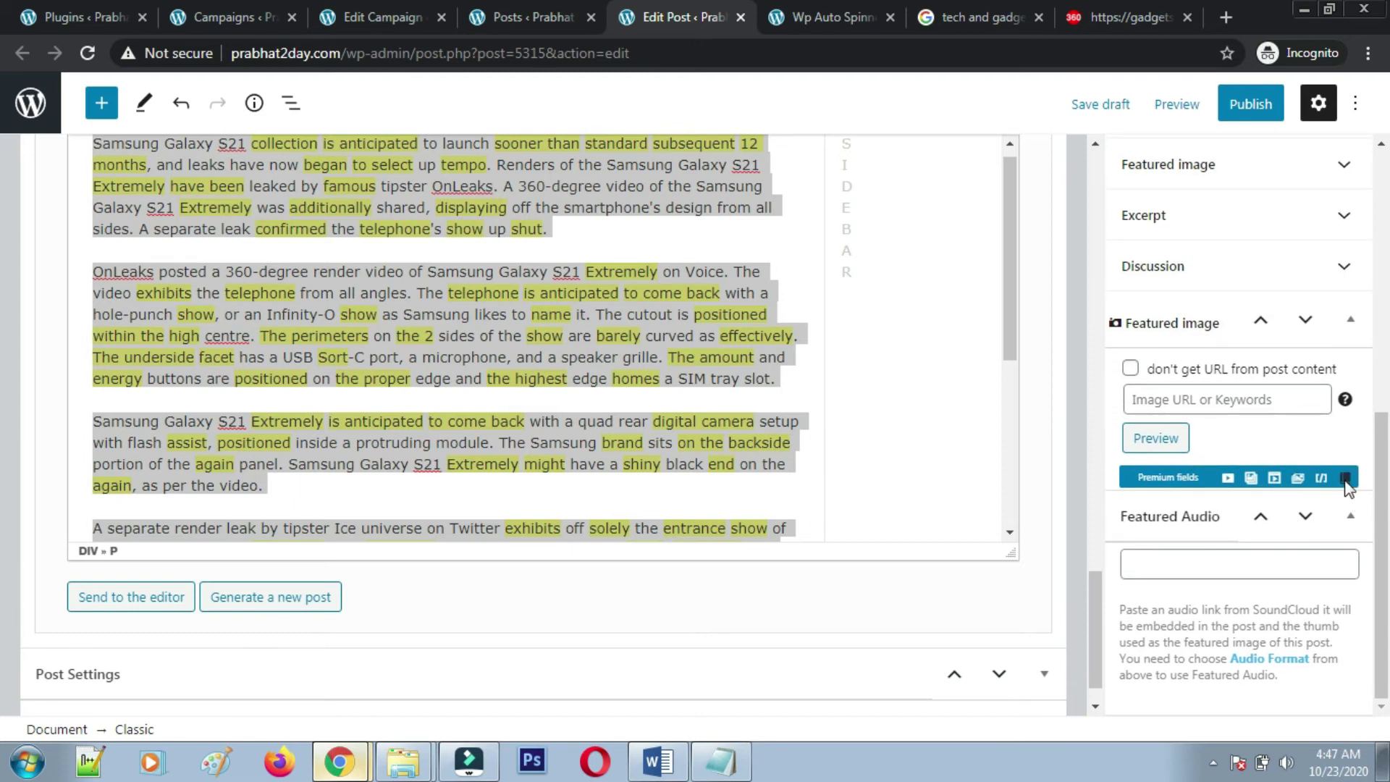
click(1171, 437)
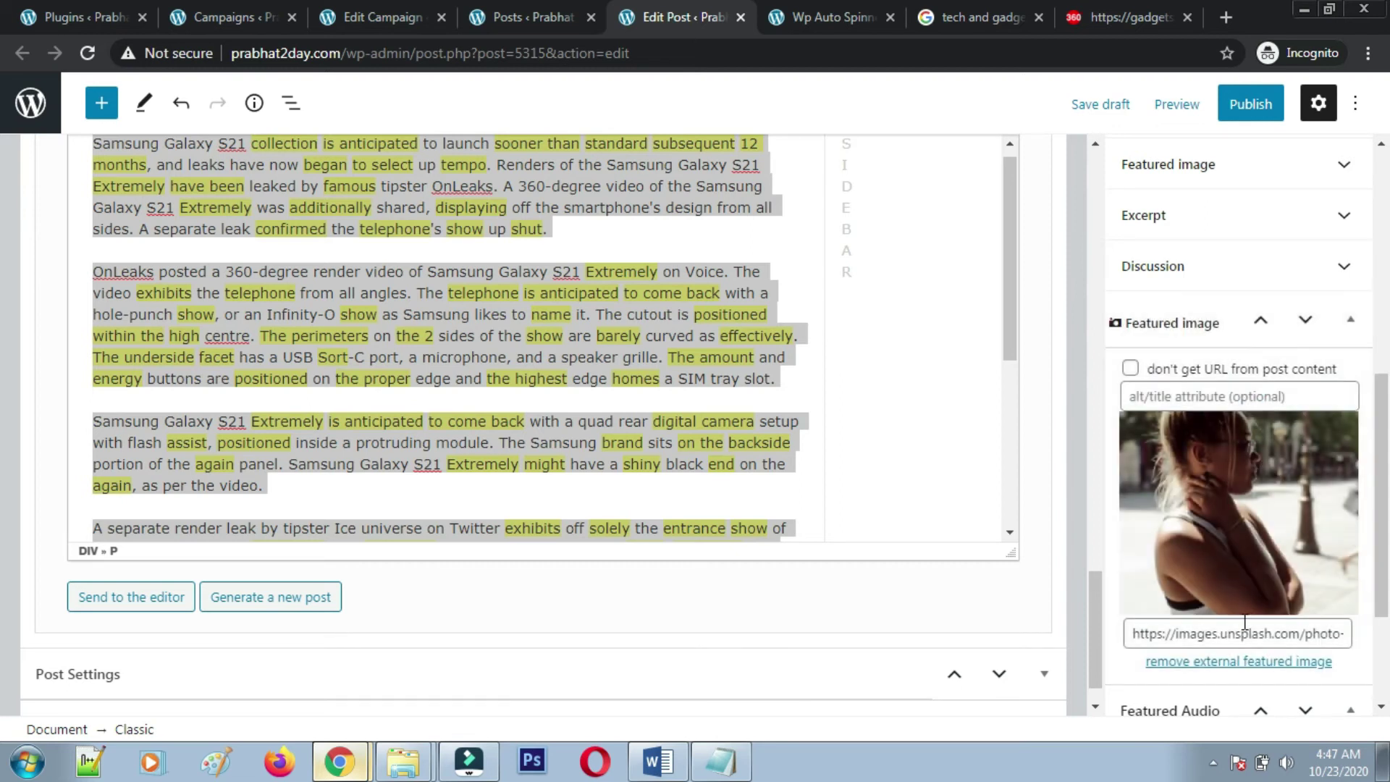
scroll(1244, 615, down, 3)
scroll(1244, 492, up, 7)
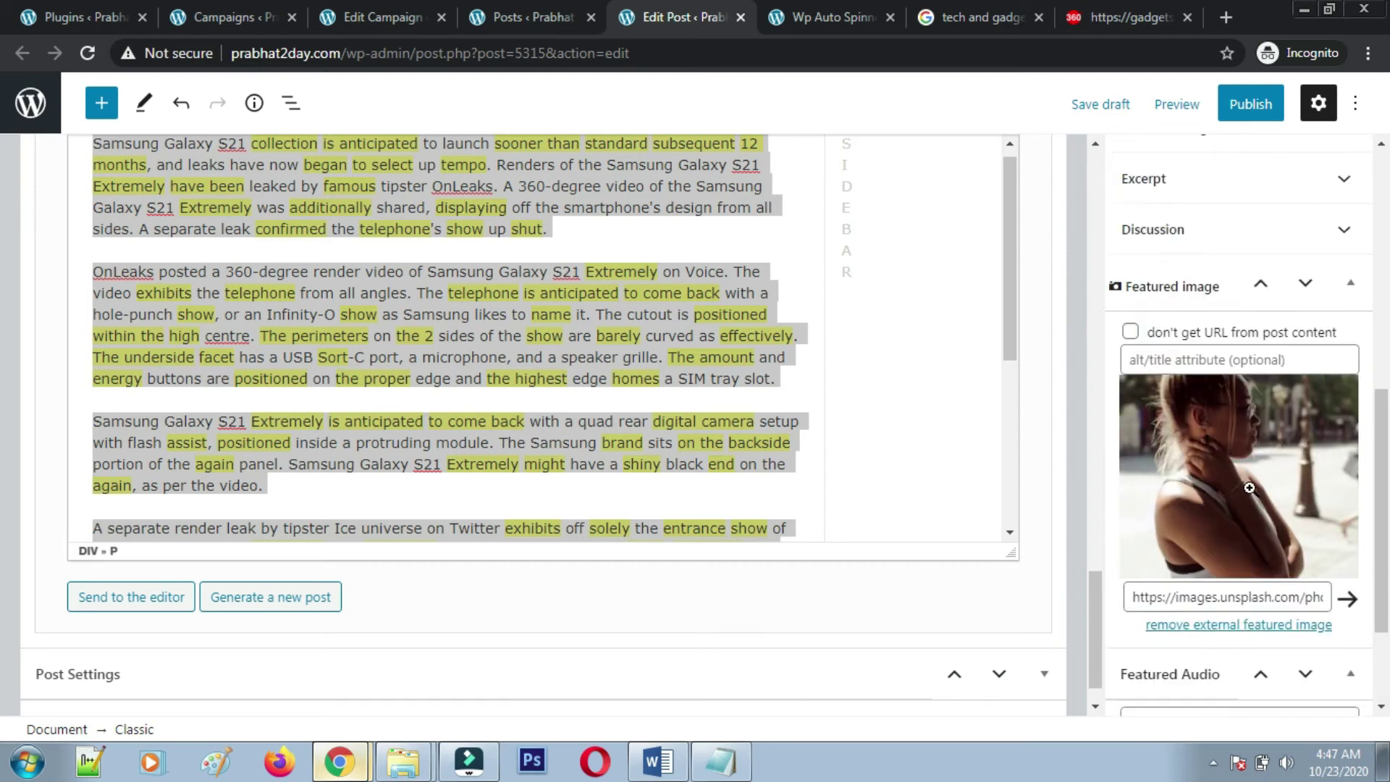
- Replace the whole article body in the main post editor with the copied rewritten article text
scroll(1060, 456, up, 10)
scroll(1061, 456, up, 5)
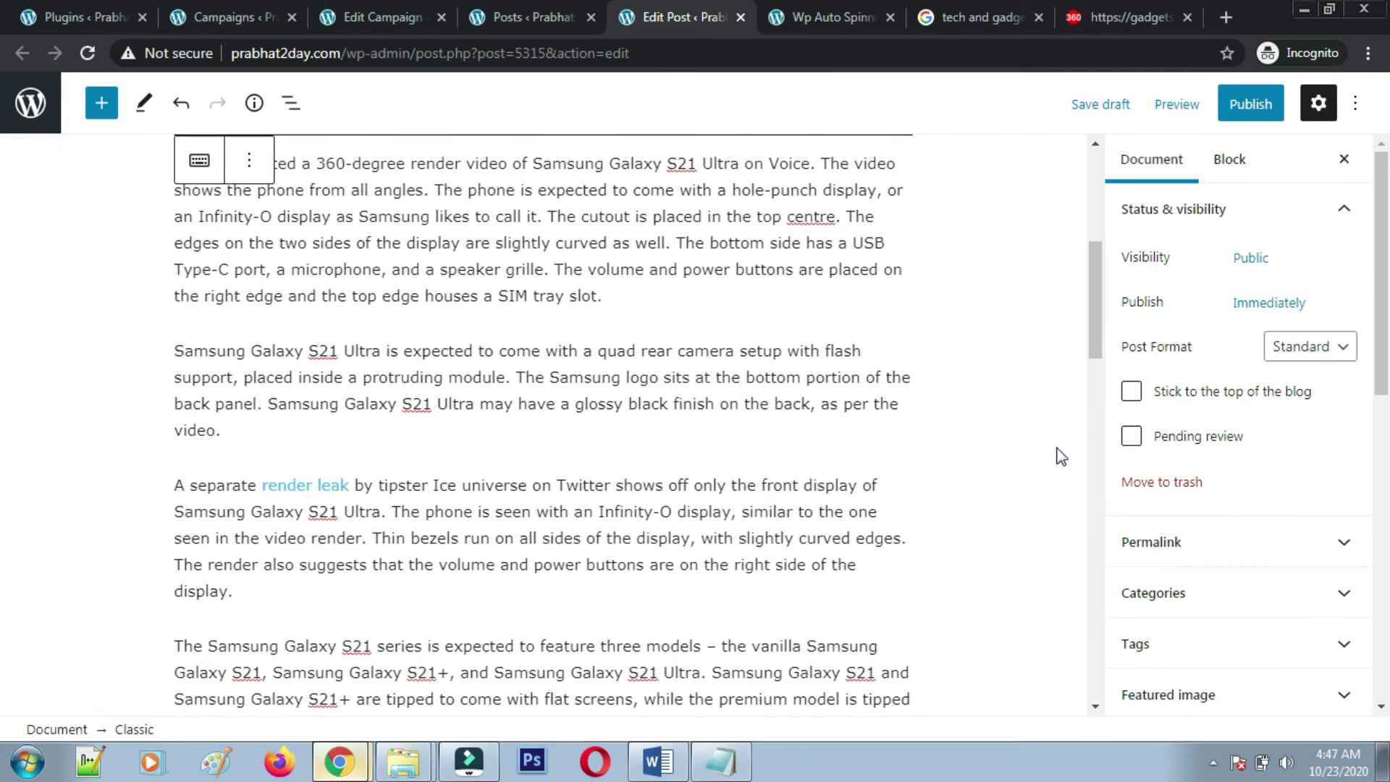
click(270, 462)
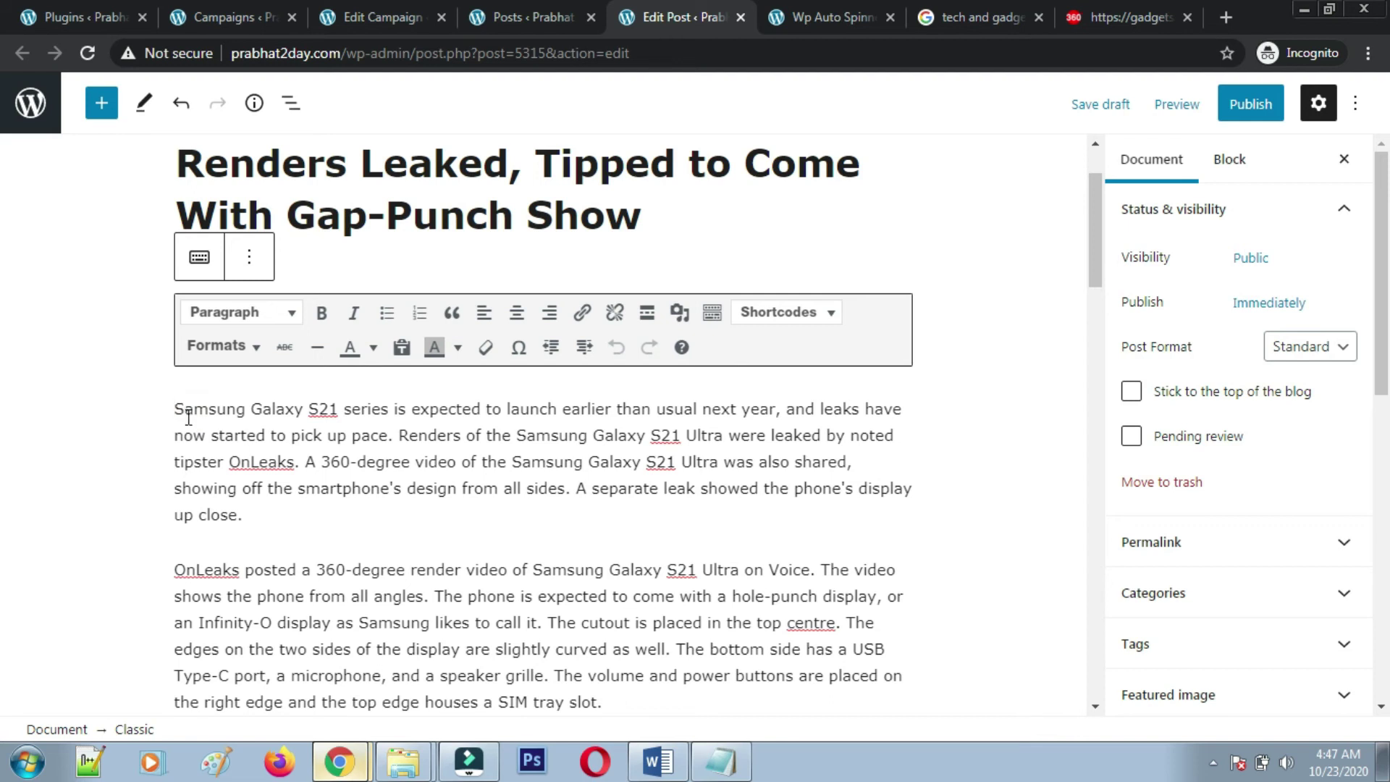
key(ctrl+a)
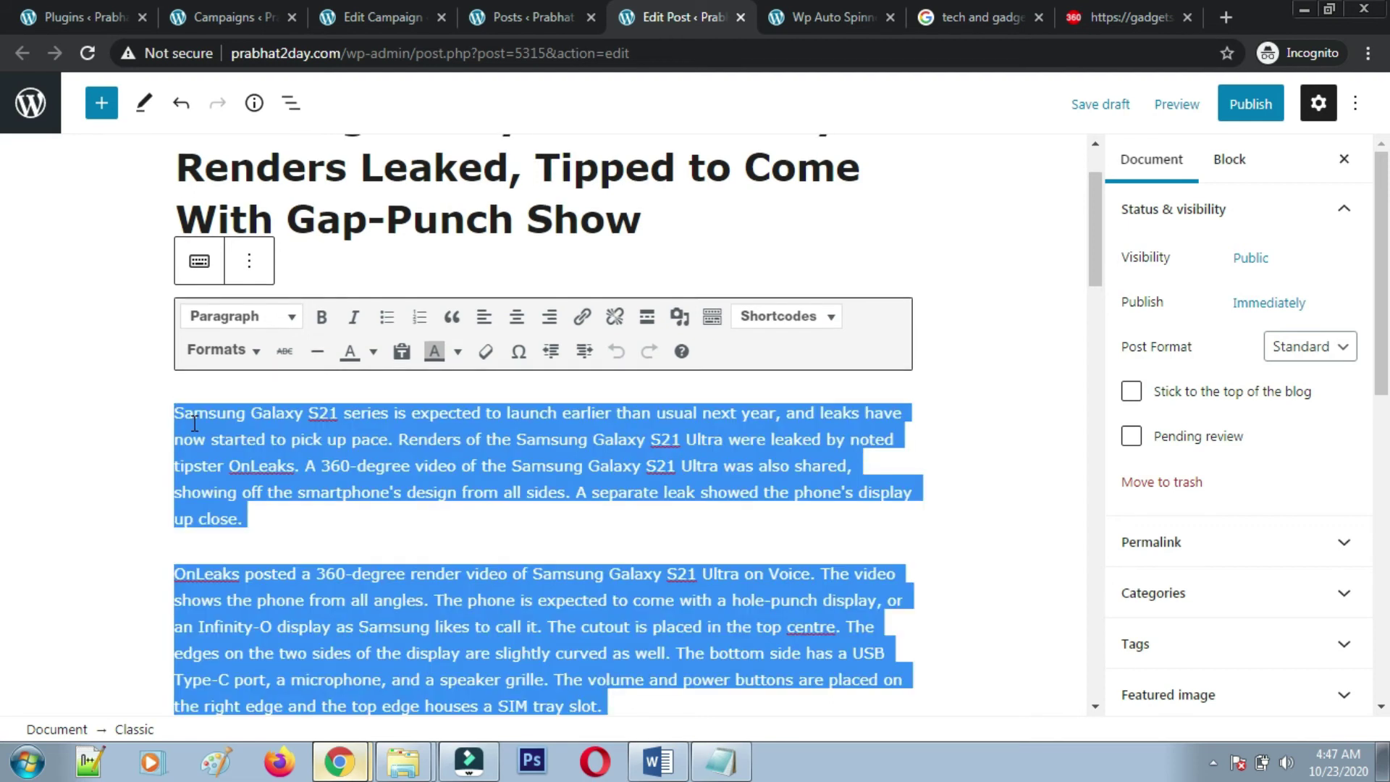
key(BackSpace)
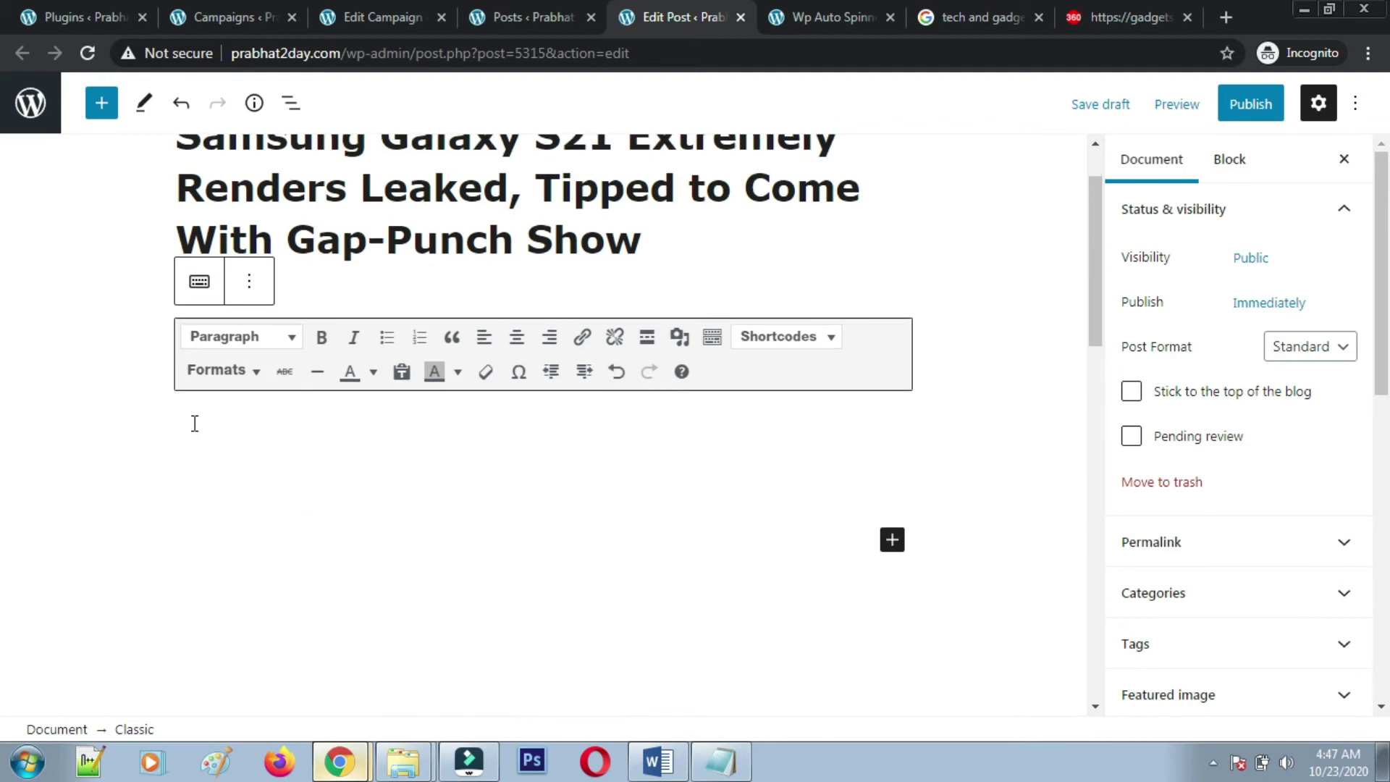
key(ctrl+v)
scroll(409, 450, up, 15)
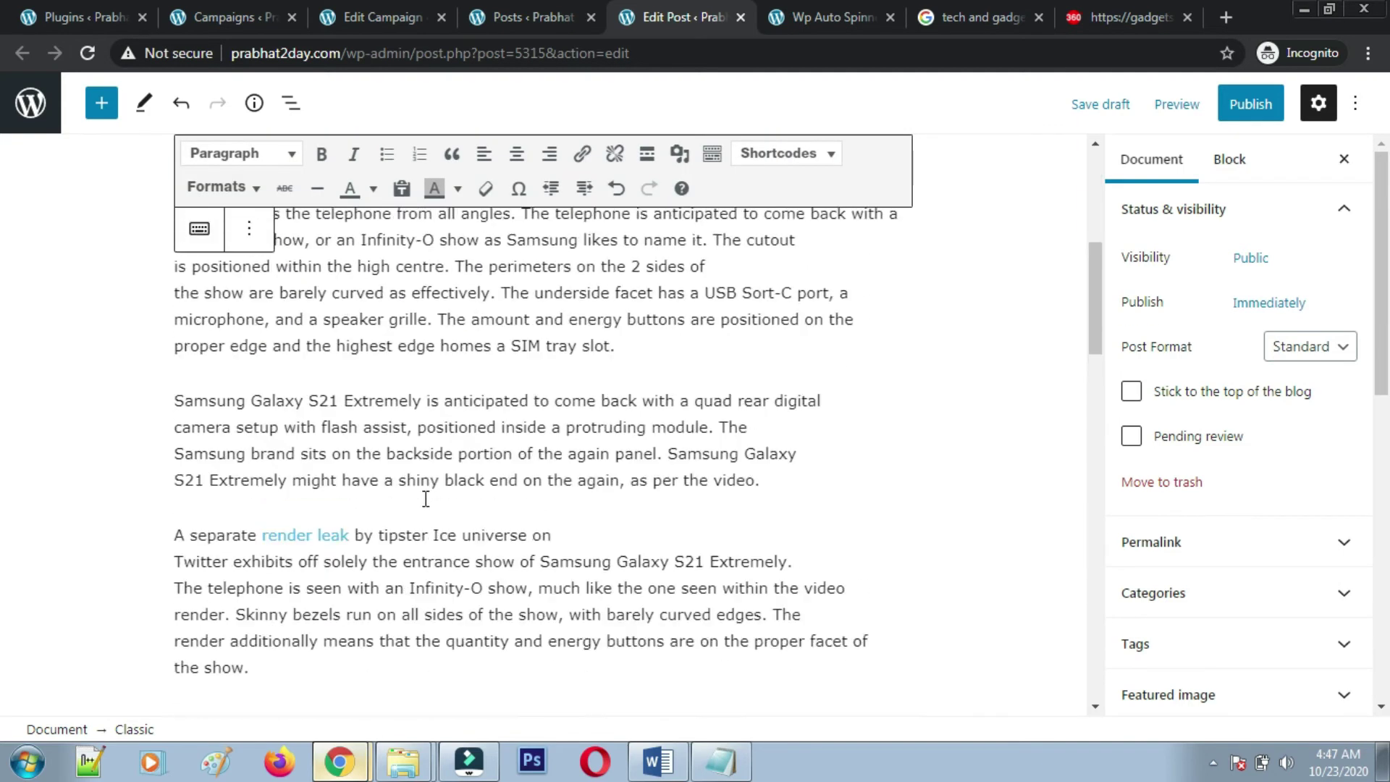
click(378, 493)
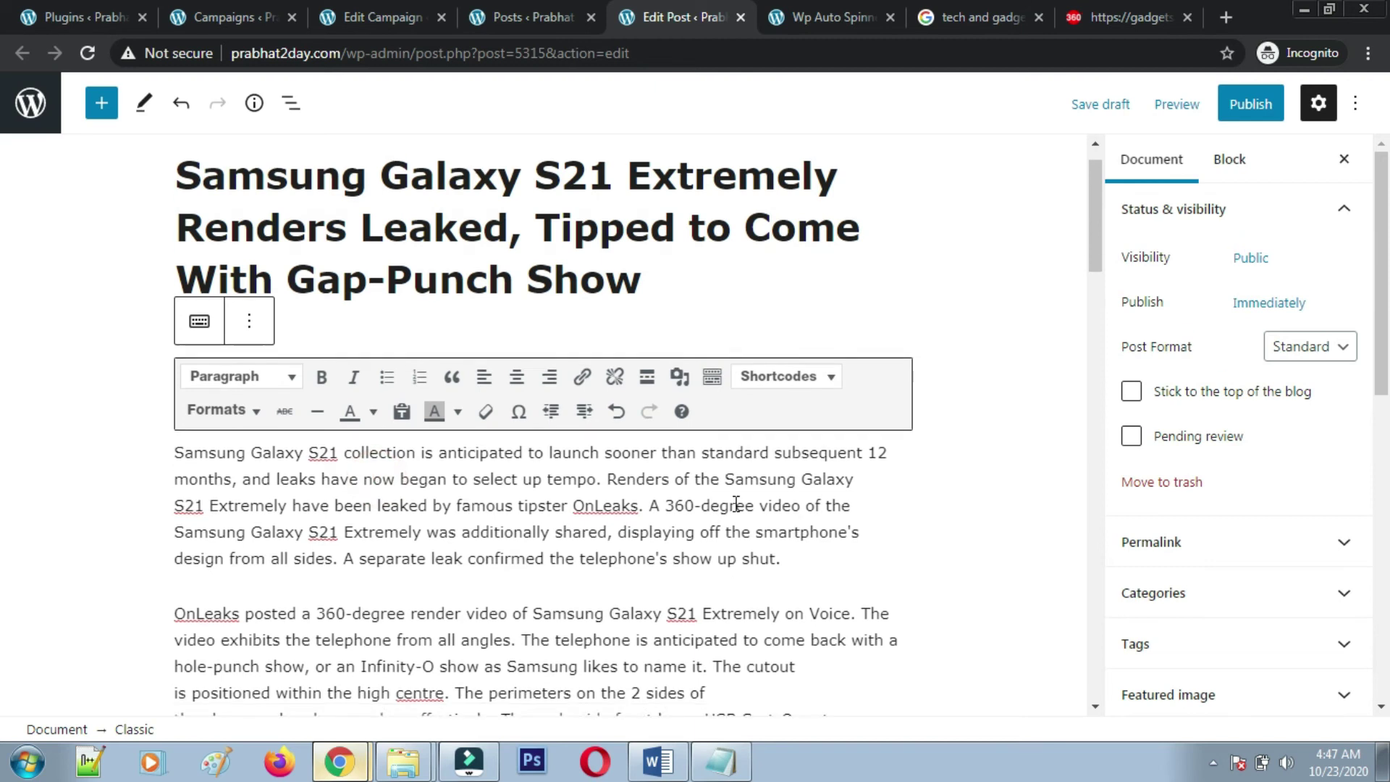
- Delete the line break and the letter following it after "Ice universe on" in the render leak paragraph
scroll(741, 504, down, 8)
scroll(741, 505, down, 4)
scroll(741, 504, up, 4)
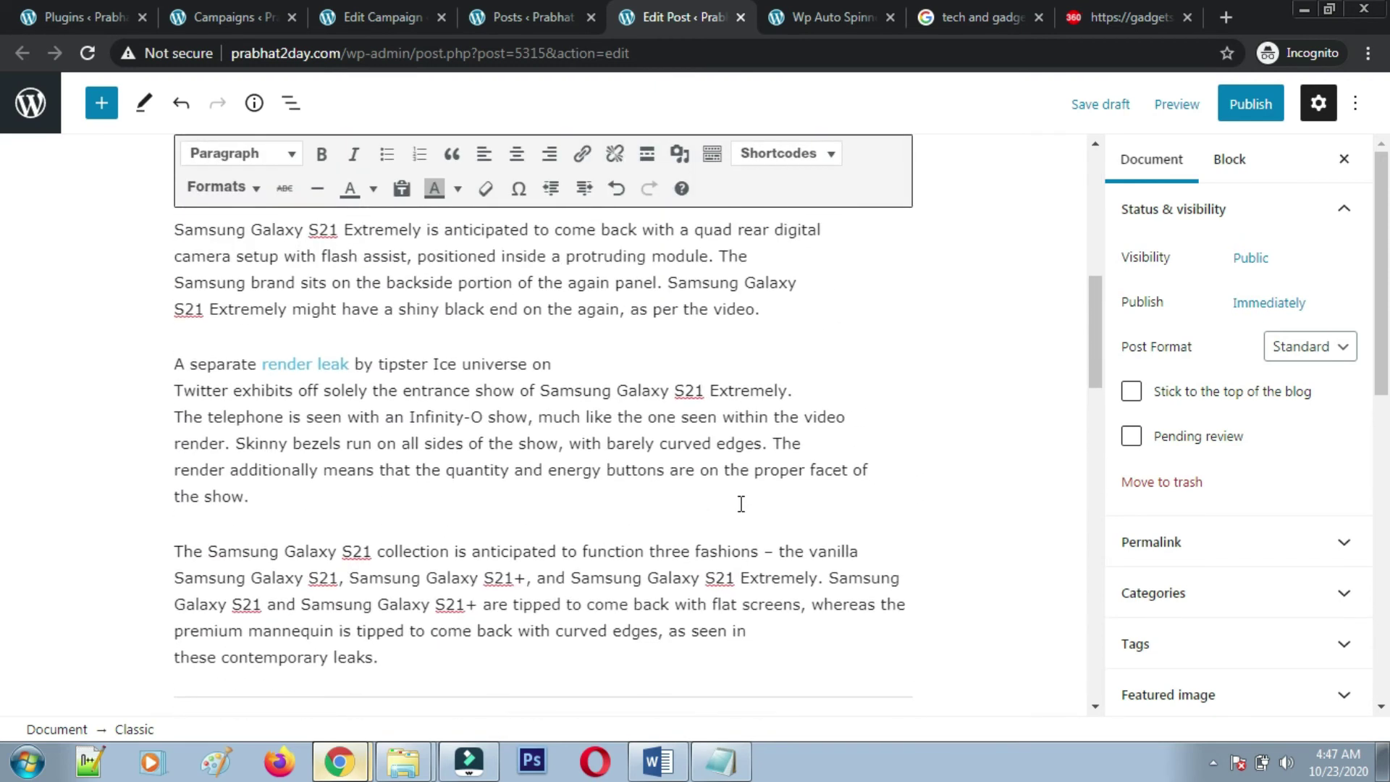
click(604, 370)
key(Delete)
key(Delete)
scroll(603, 370, up, 3)
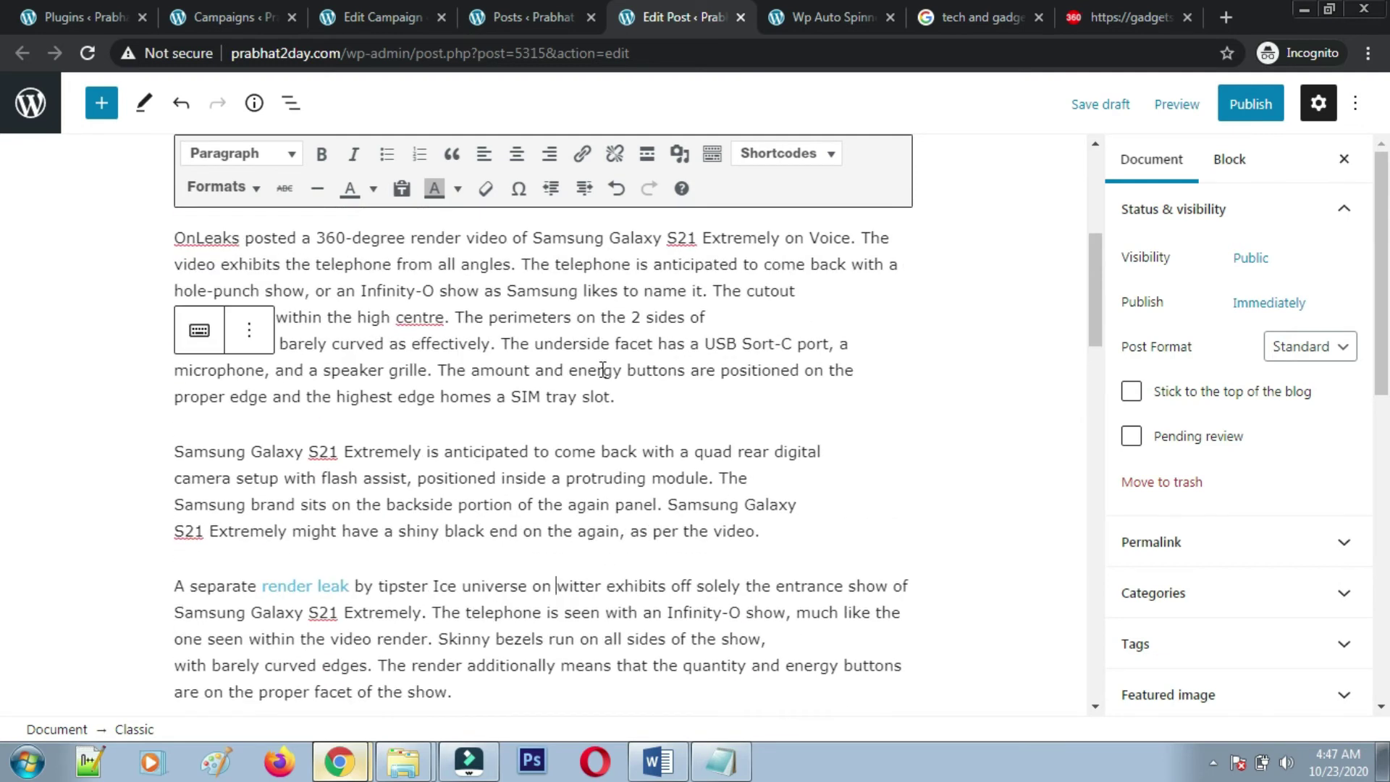
- Try to remove the line break before "Samsung brand sits" in the quad rear camera paragraph, undoing the deletion
click(770, 478)
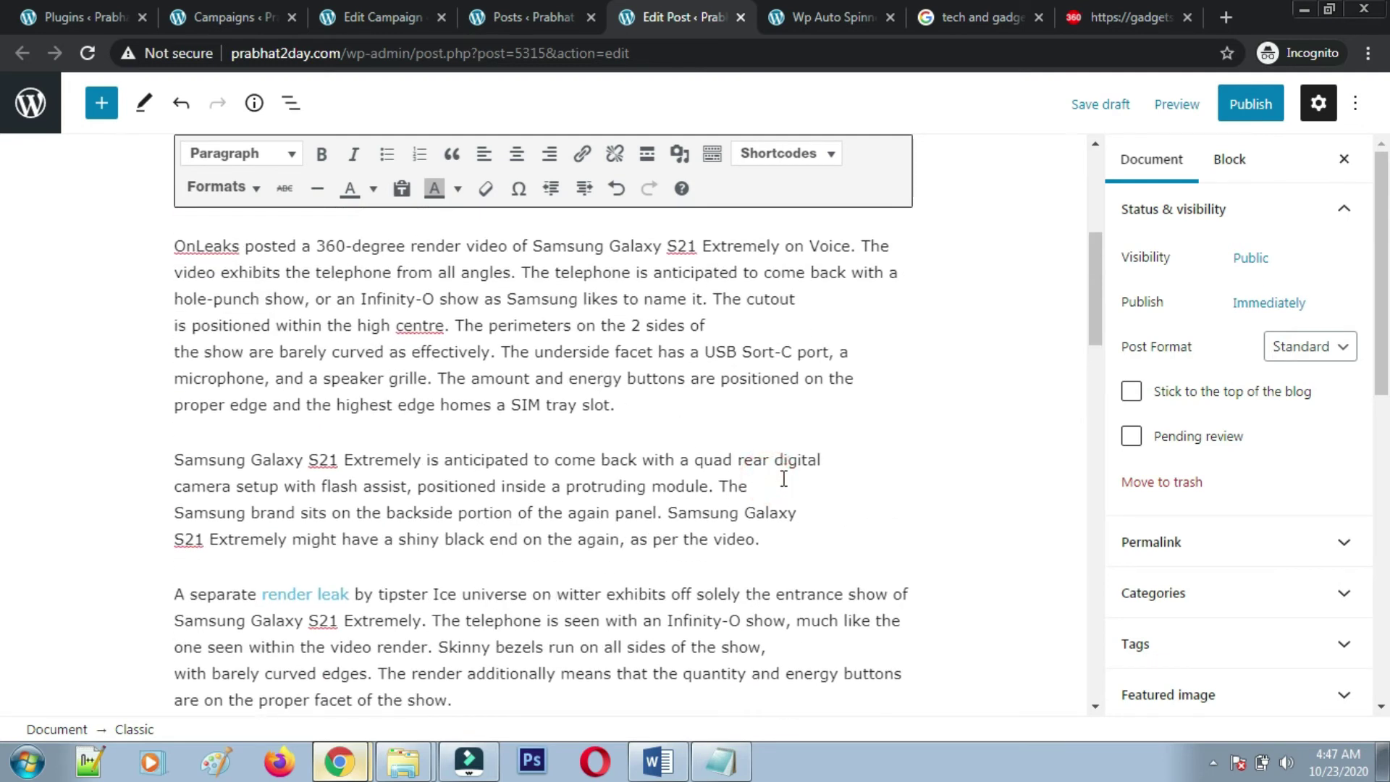
key(Delete)
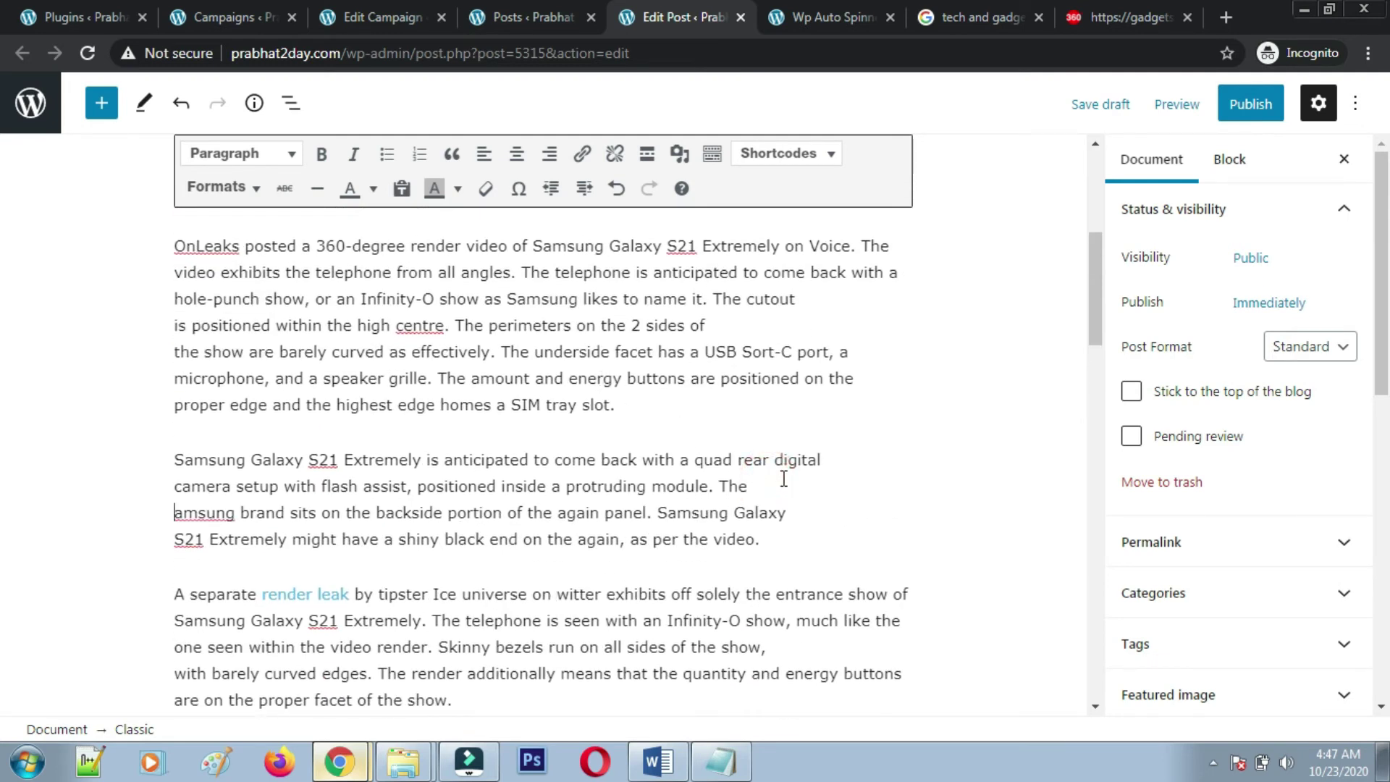
key(ctrl+z)
click(715, 440)
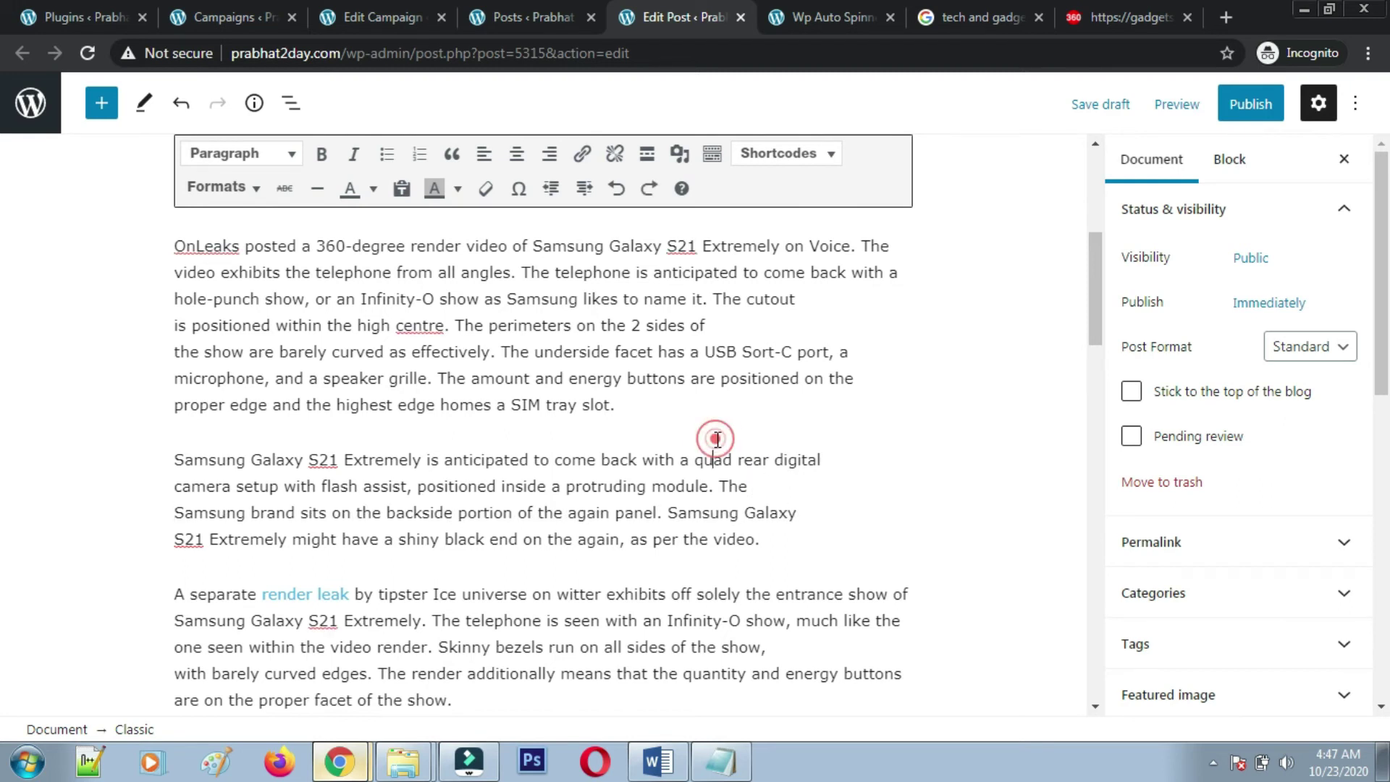
- Review the pasted article through to its end and compare it with the highlighted rewritten text in the Wordpress Auto Spinner section
scroll(645, 464, down, 10)
scroll(645, 464, up, 5)
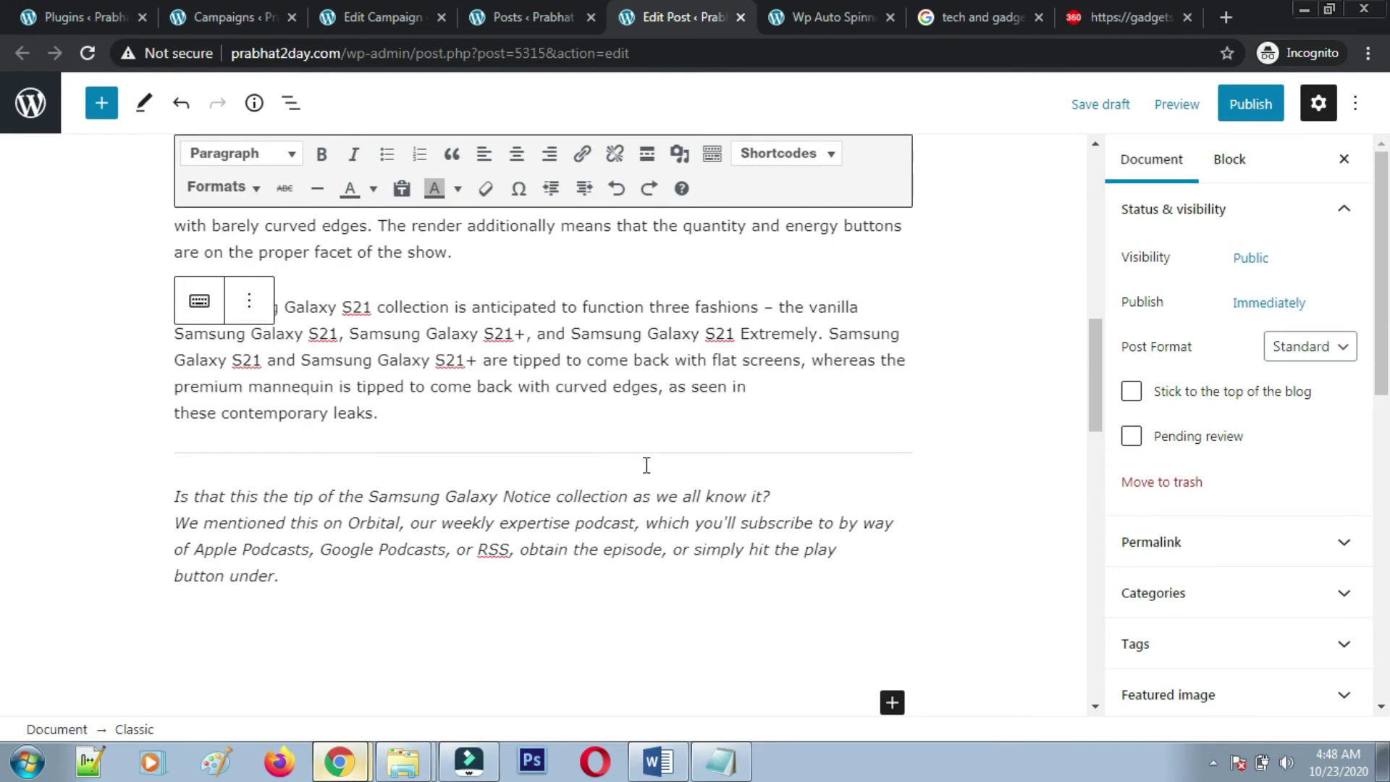
click(307, 572)
scroll(335, 562, down, 2)
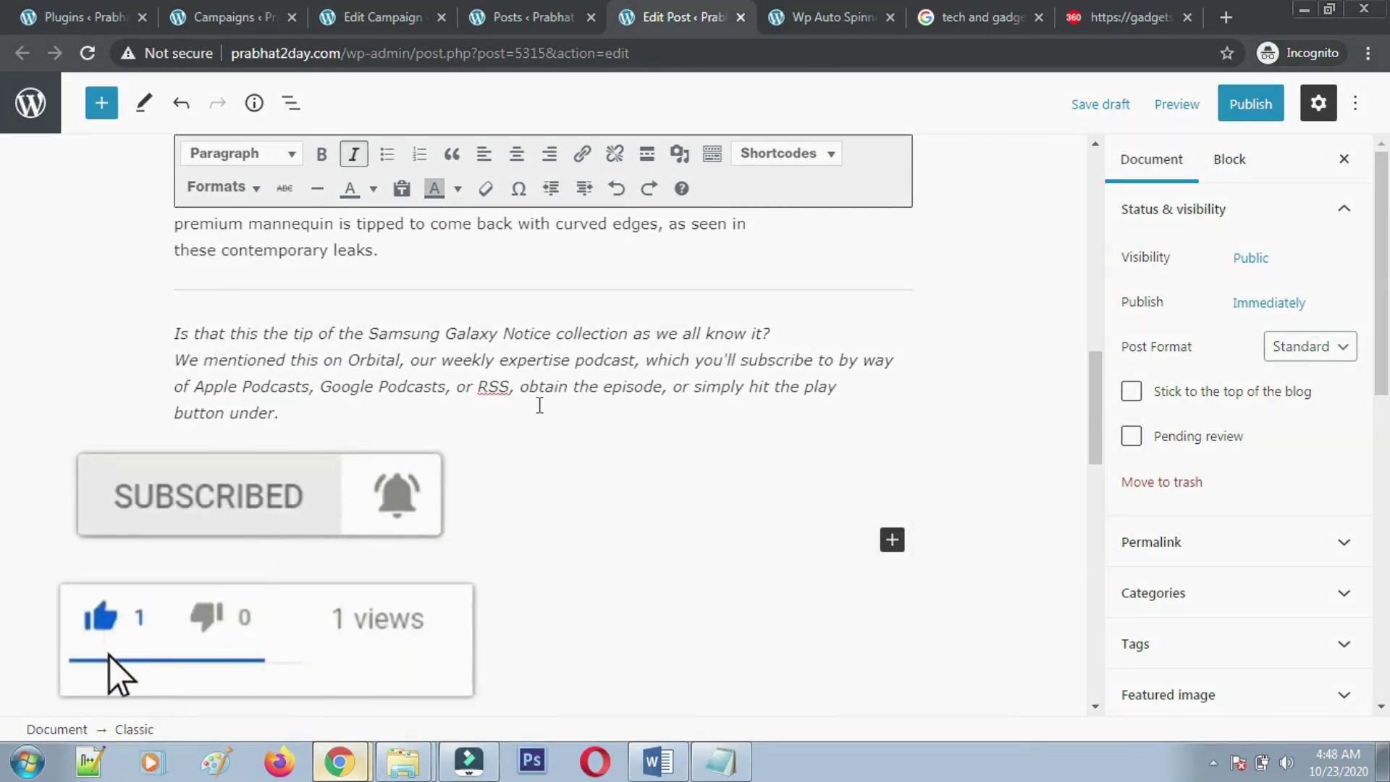
scroll(543, 403, up, 10)
scroll(630, 432, up, 4)
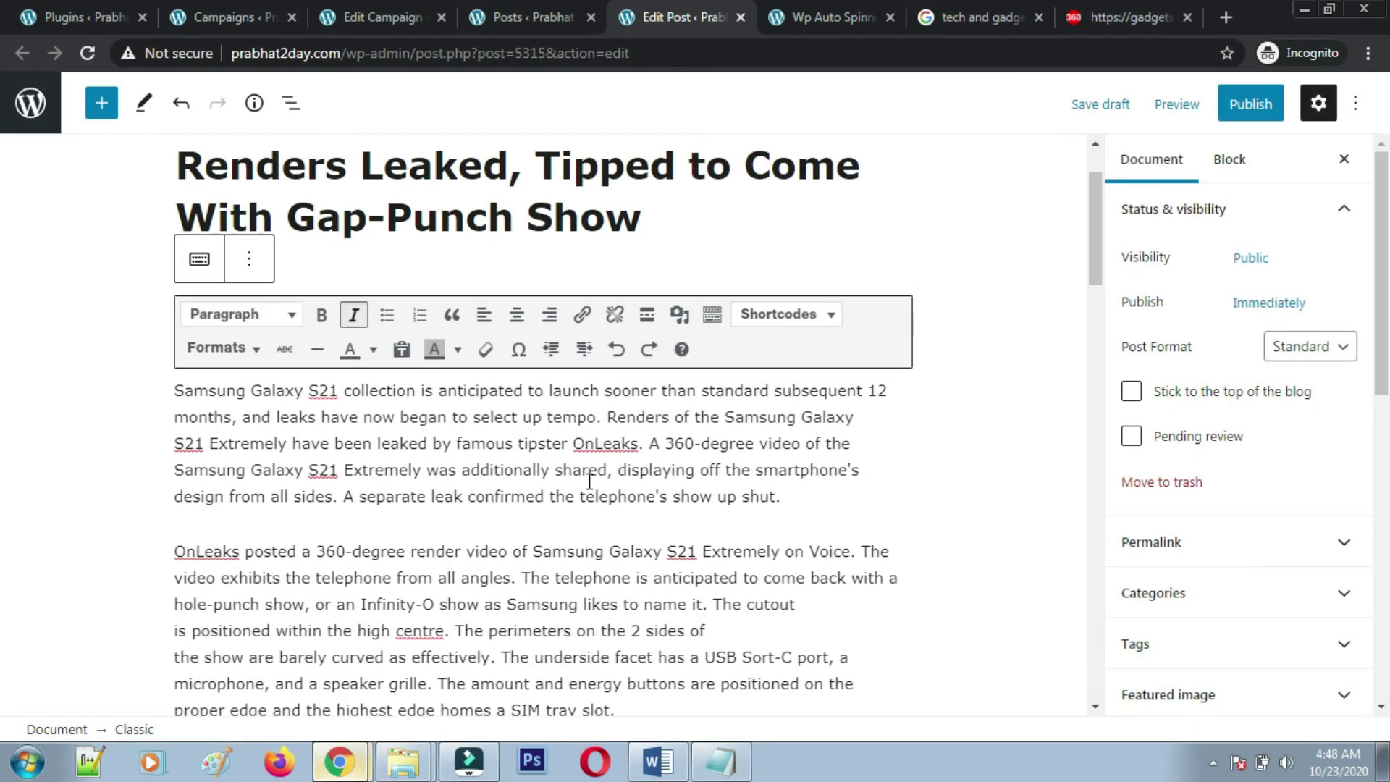
scroll(591, 481, down, 7)
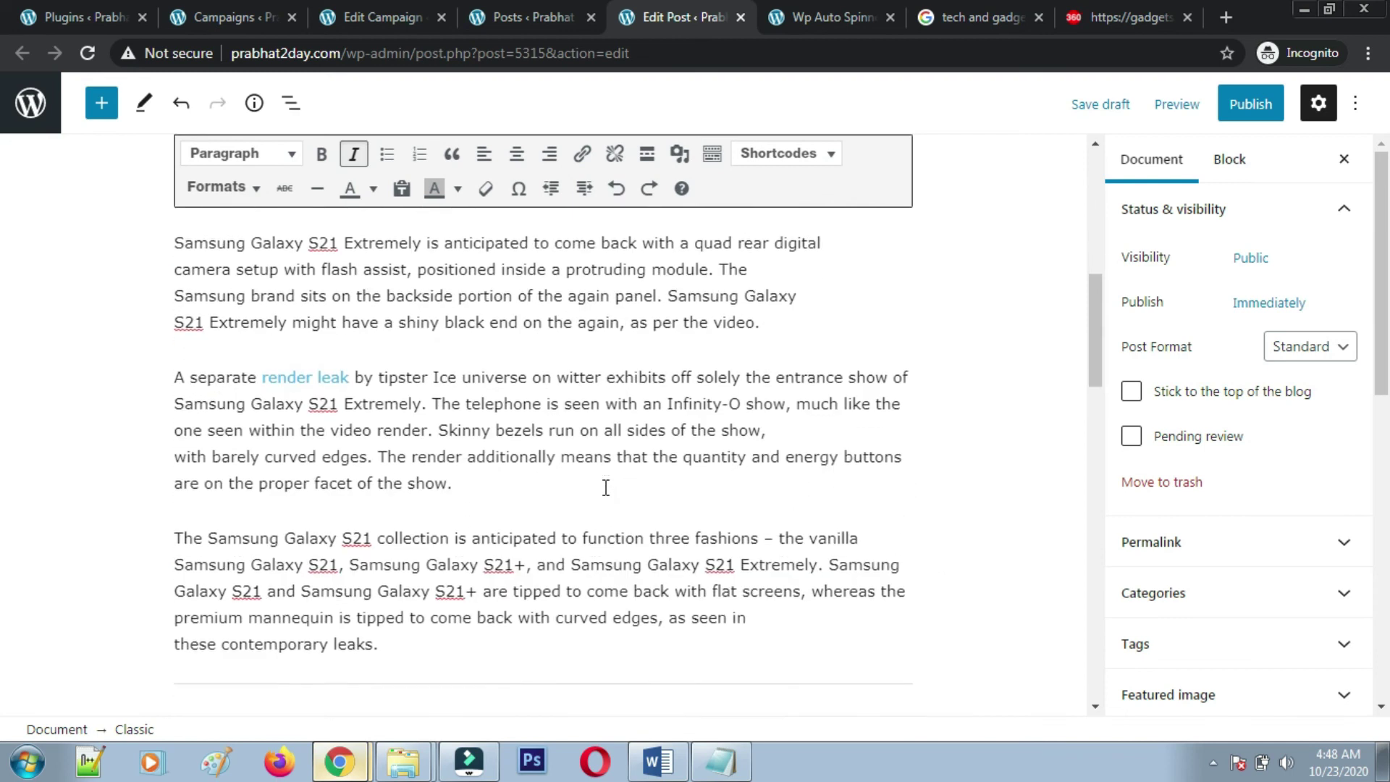
scroll(607, 487, down, 12)
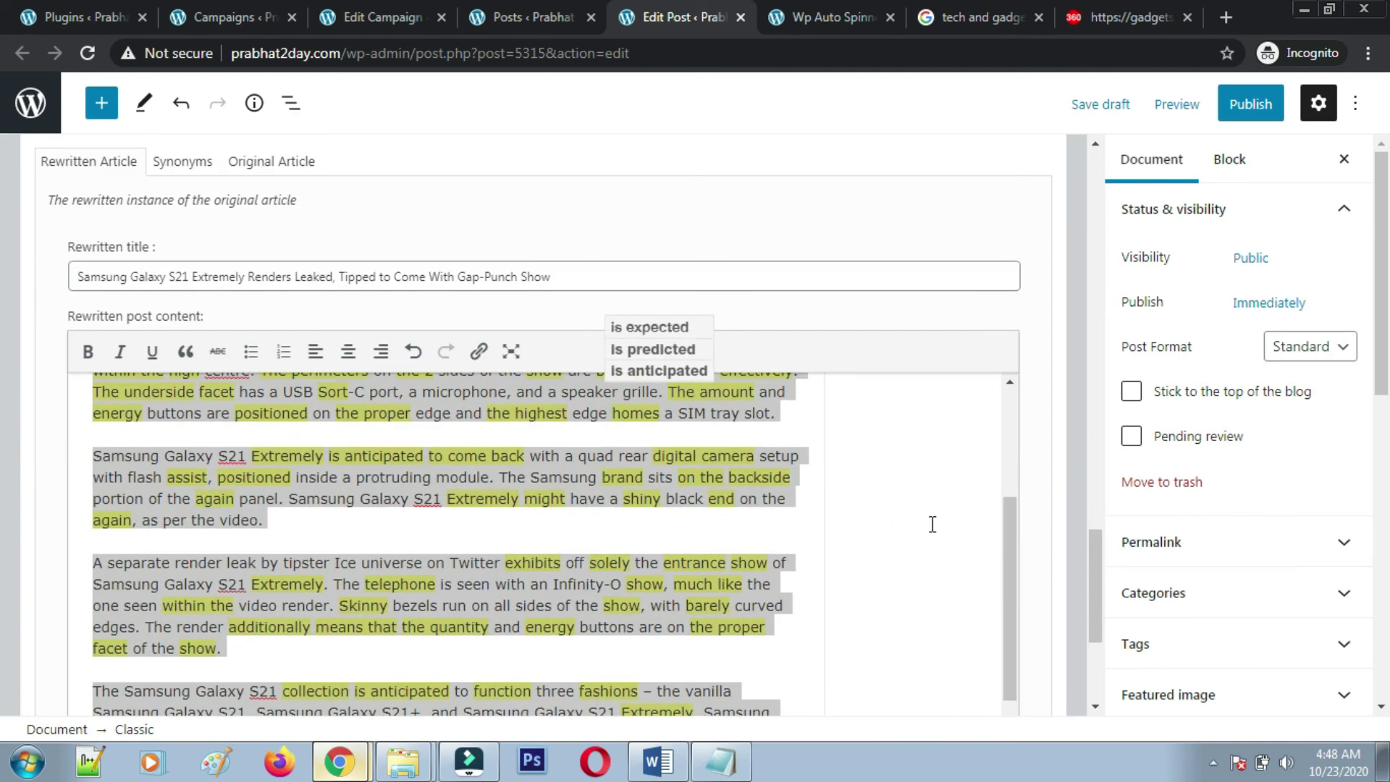
click(933, 525)
scroll(1036, 349, down, 4)
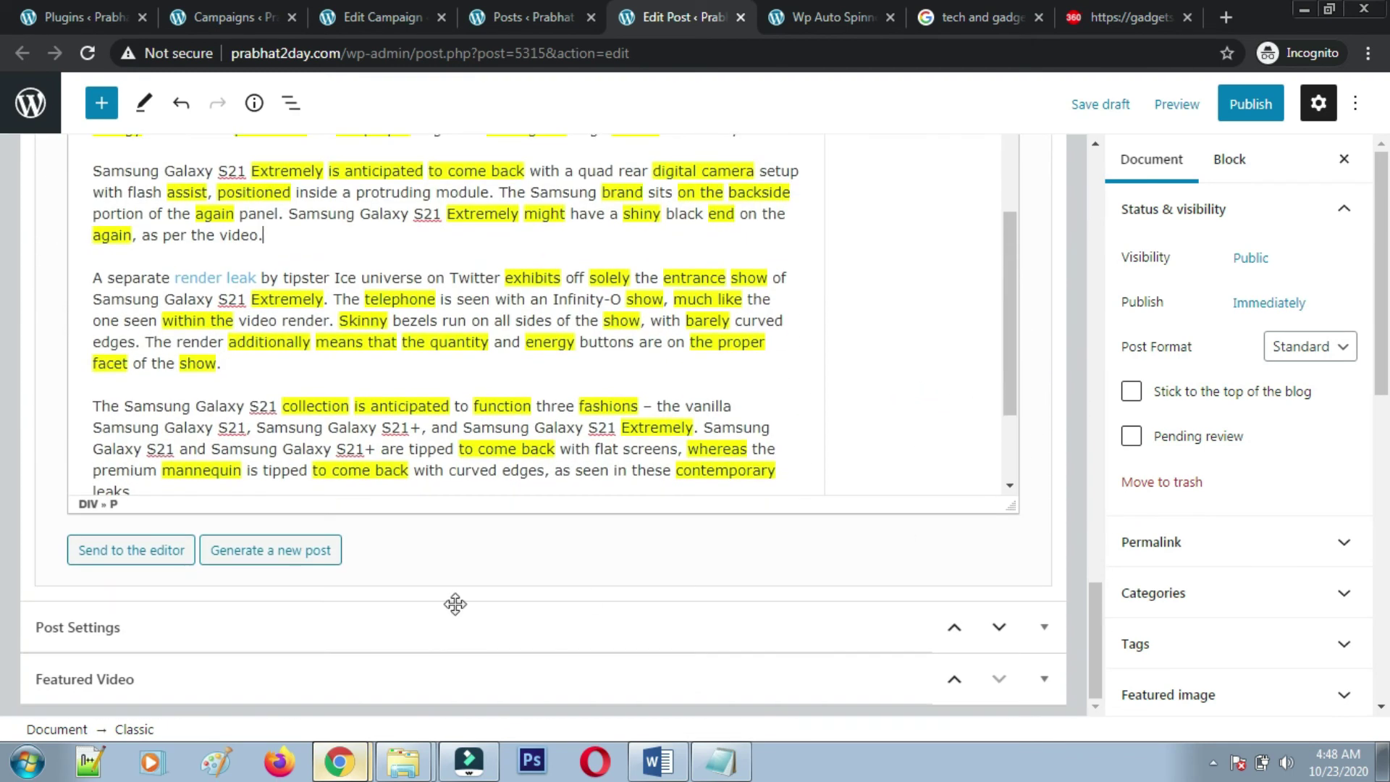
- Publish the rewritten Samsung Galaxy S21 post immediately with public visibility
scroll(841, 454, up, 10)
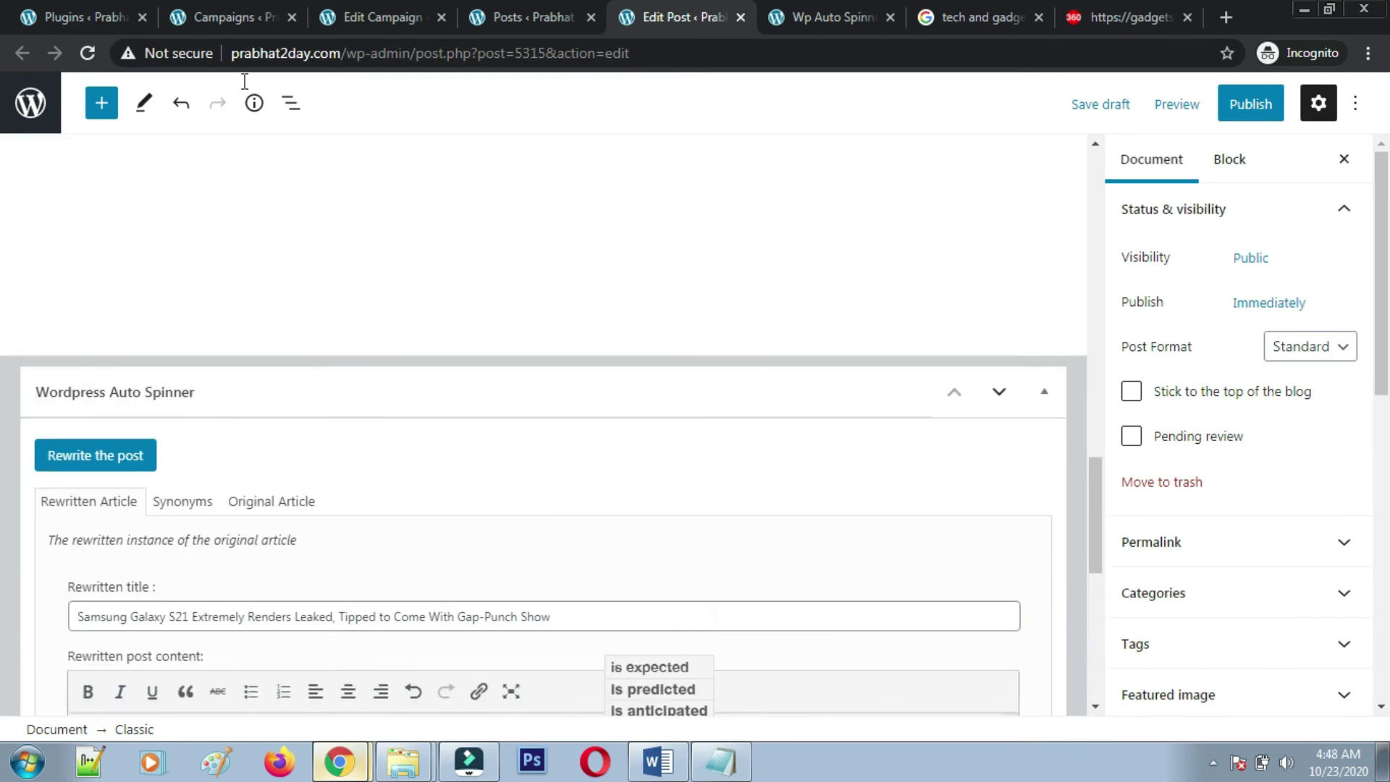
click(1264, 106)
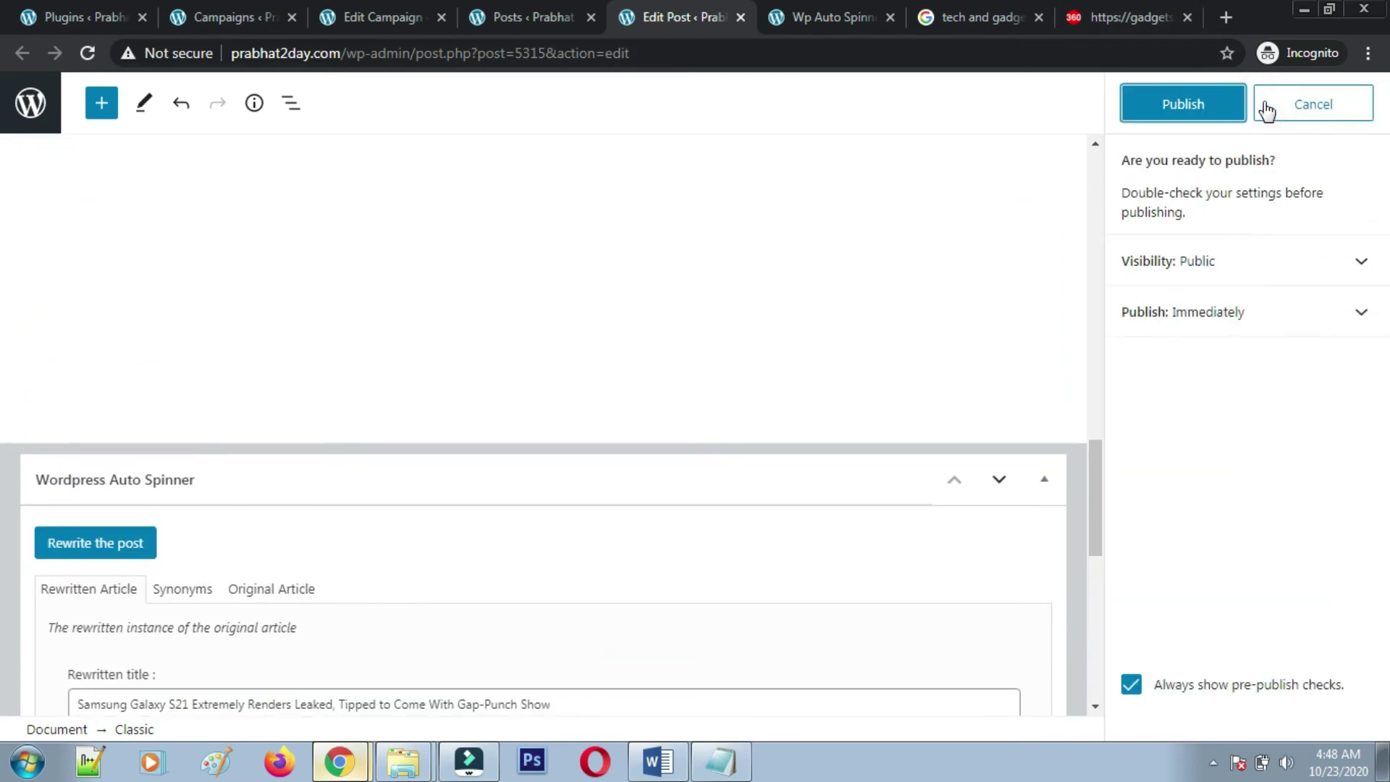
click(1199, 110)
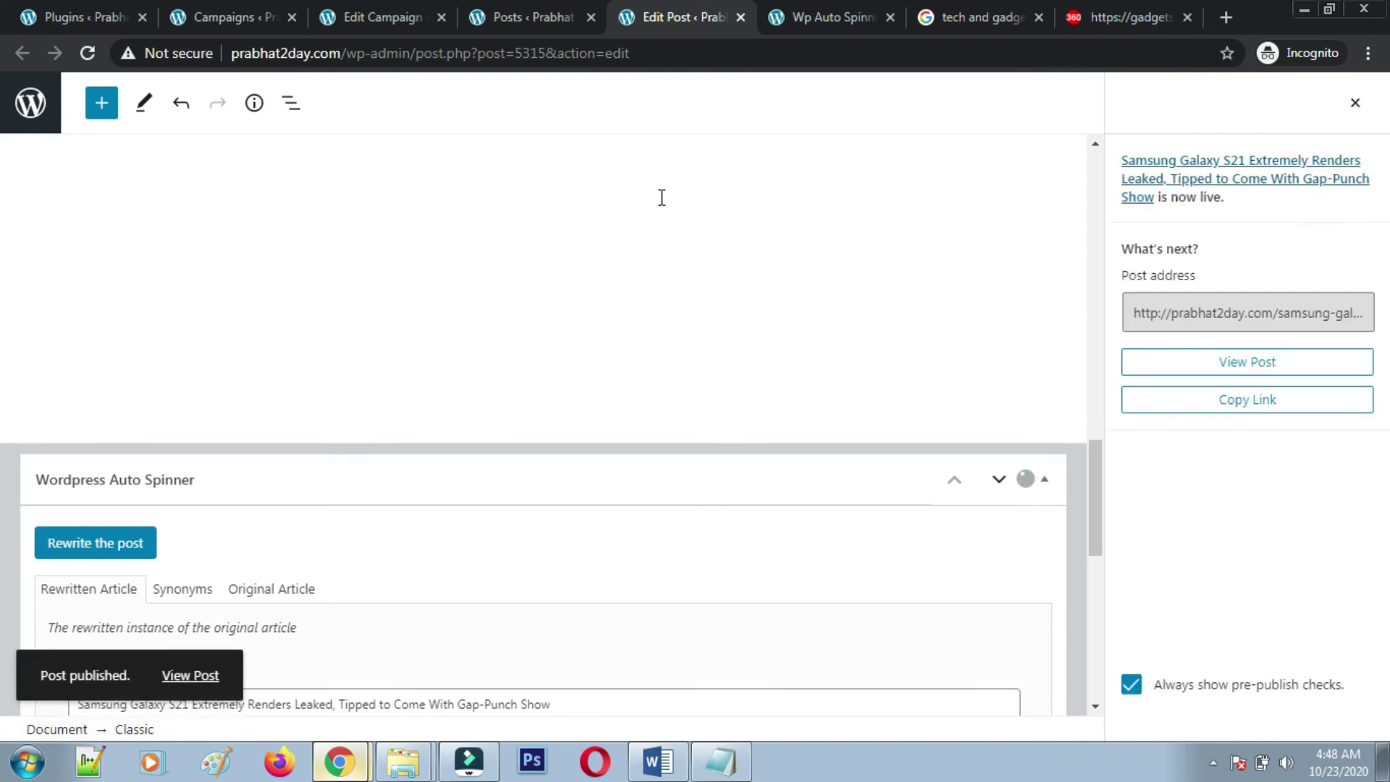
- Compare the original article with the rewritten article and the title in the main editor, closing the post-publish details
scroll(506, 441, down, 4)
click(286, 286)
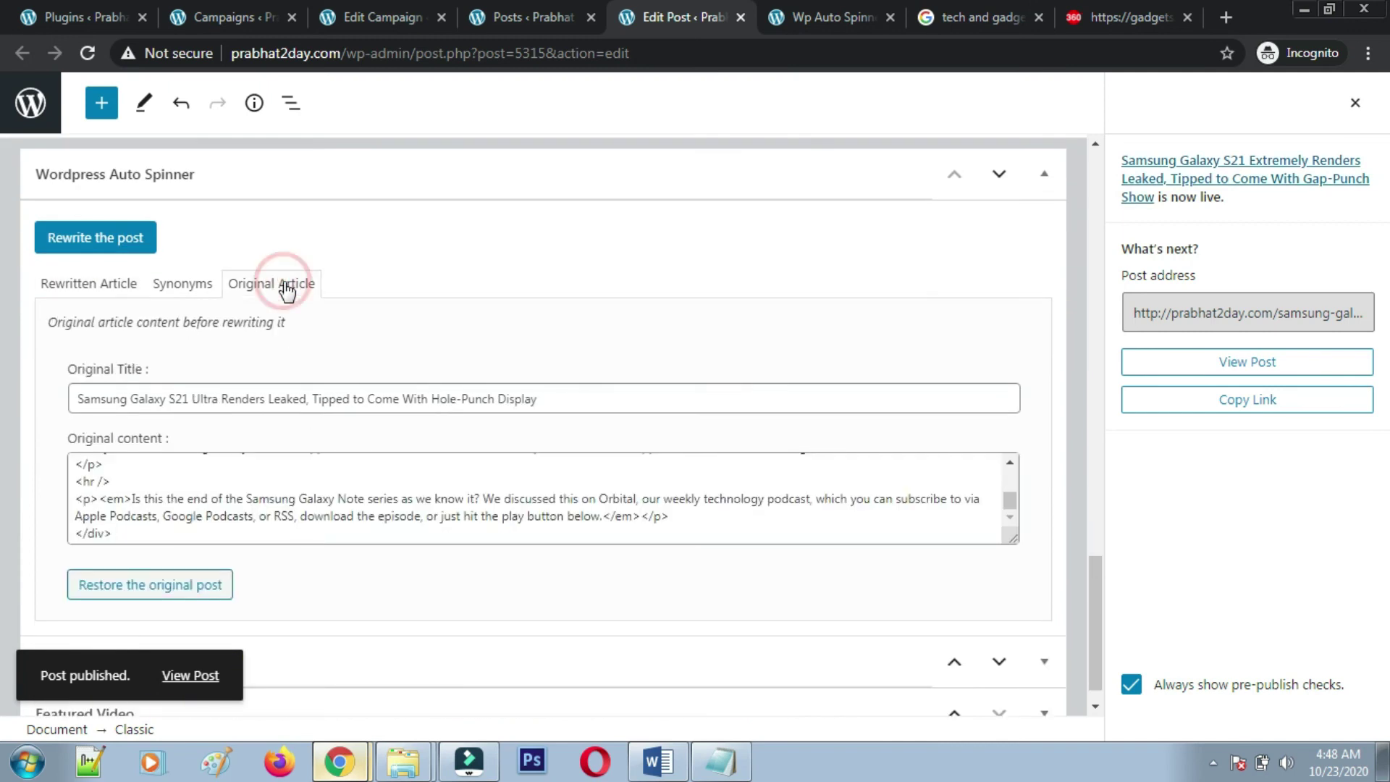
scroll(309, 498, up, 5)
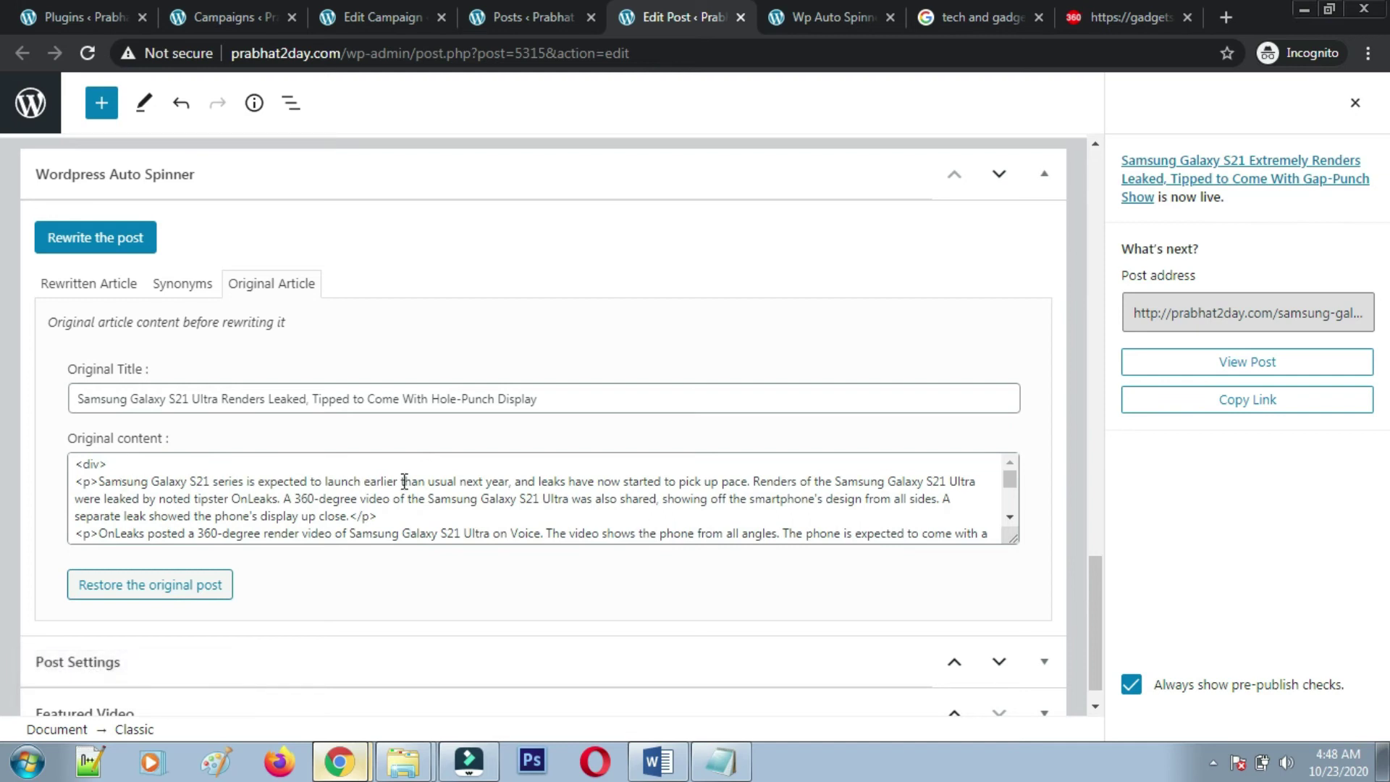
click(87, 286)
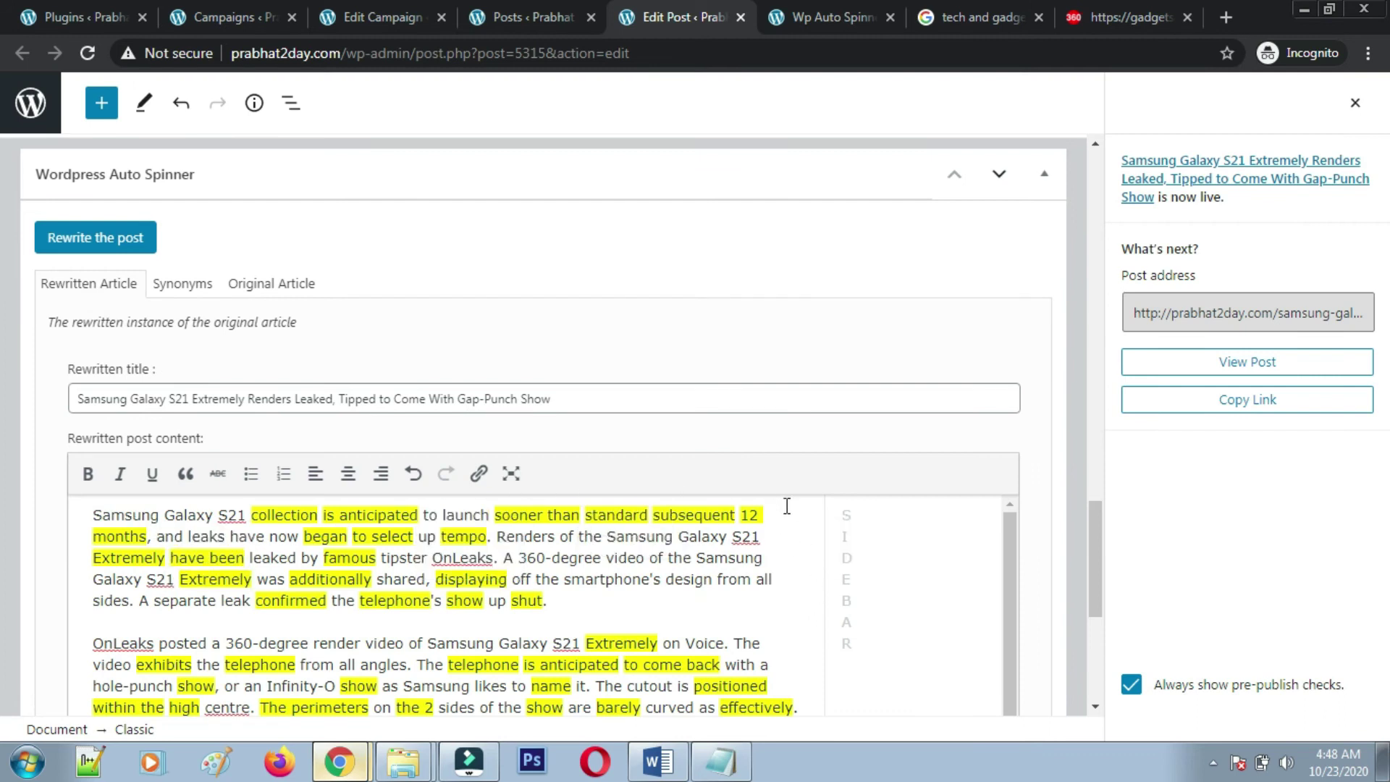
scroll(767, 485, up, 15)
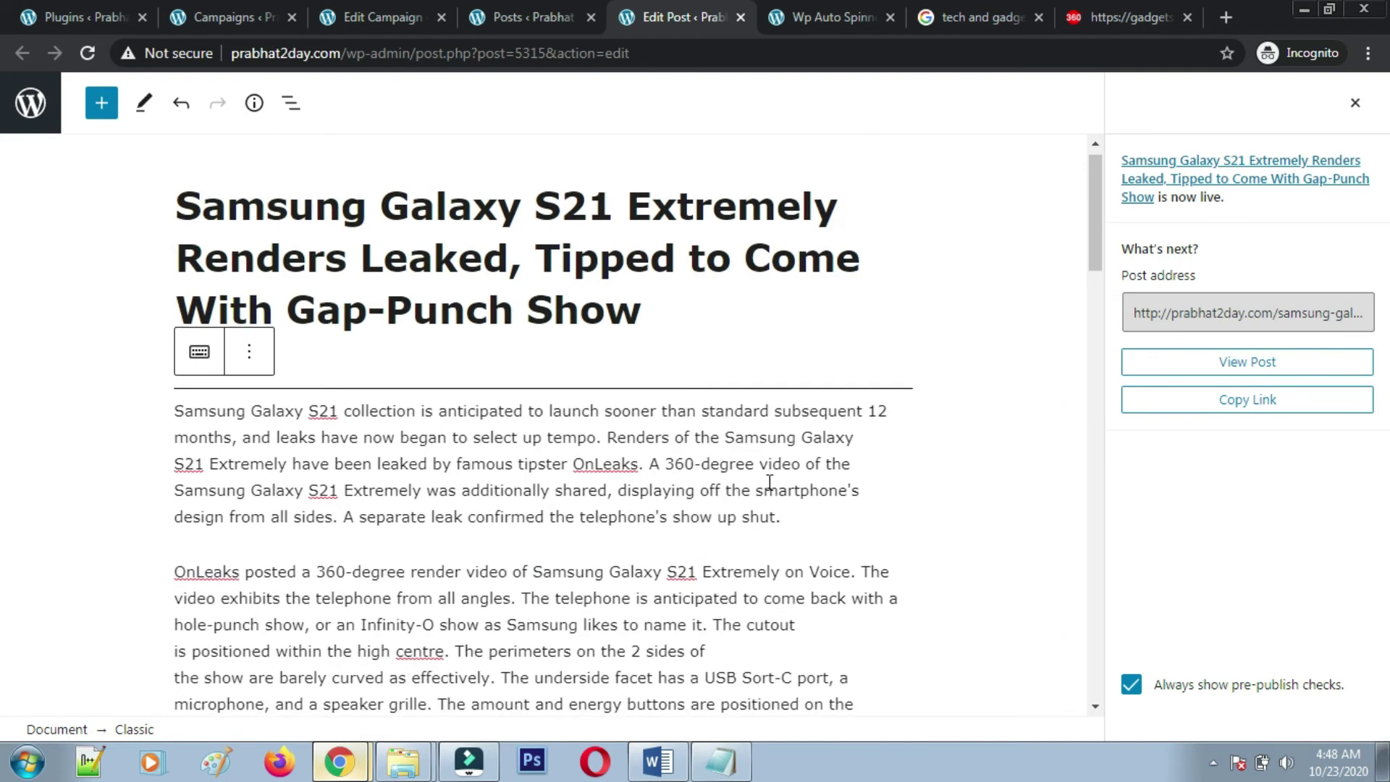
click(521, 279)
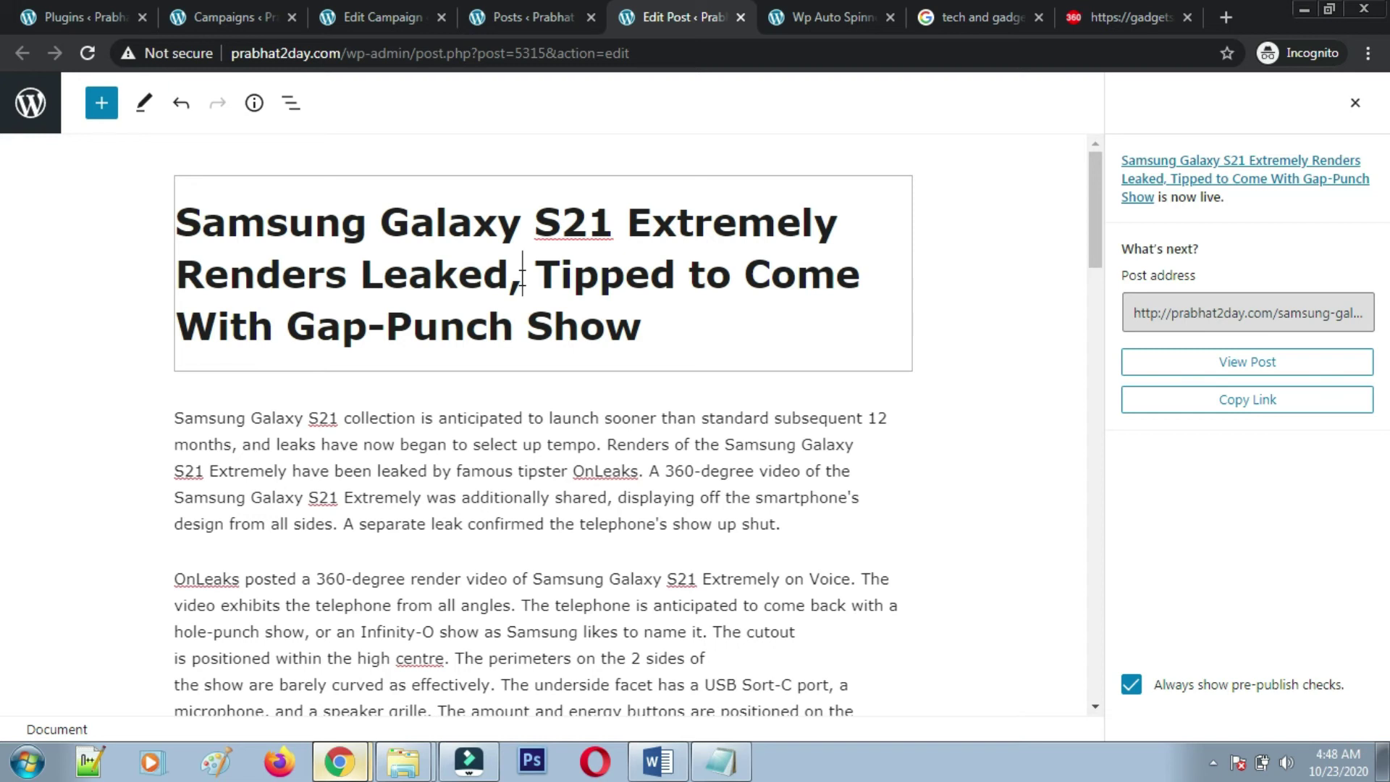
click(1352, 107)
- Return to the Tech & Gadgets campaign and examine its run status and processing log
click(396, 20)
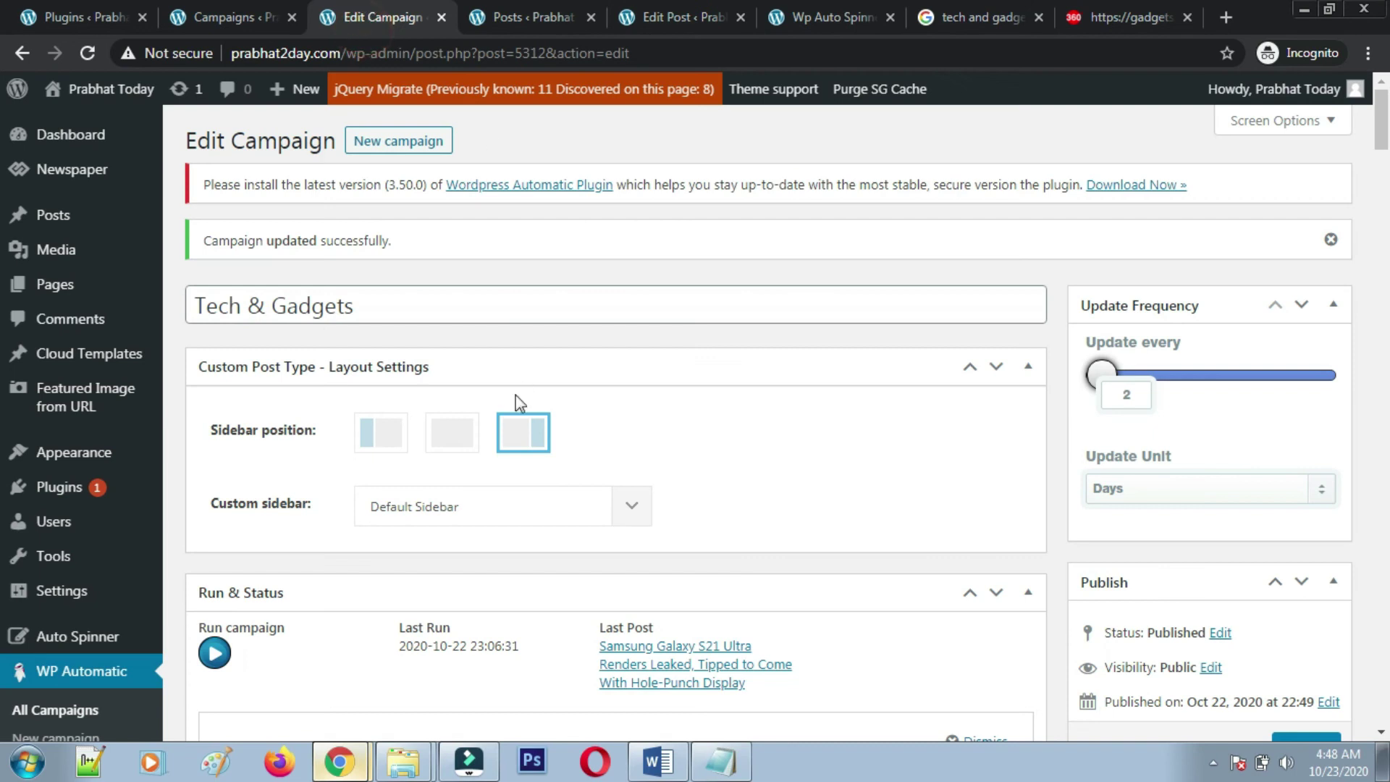
click(765, 132)
scroll(776, 407, down, 7)
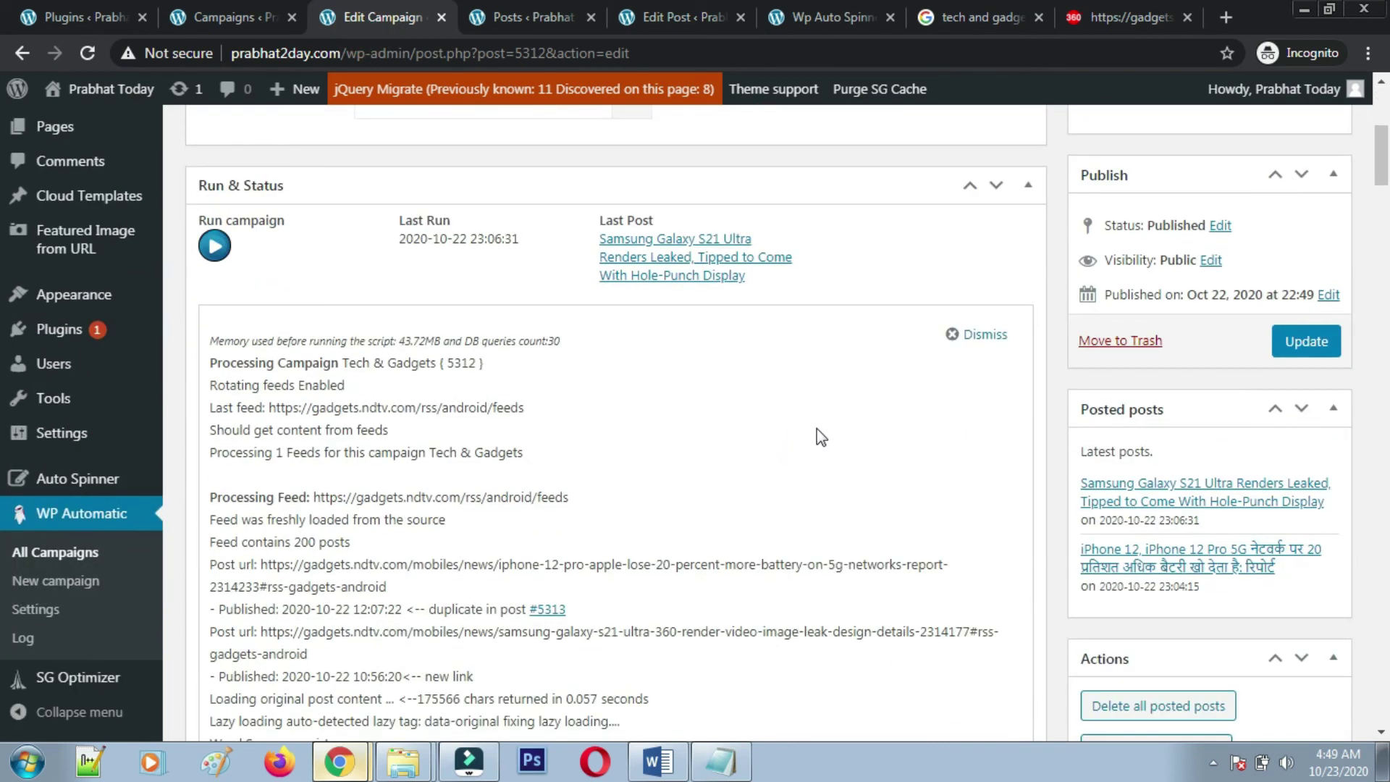
scroll(821, 435, down, 8)
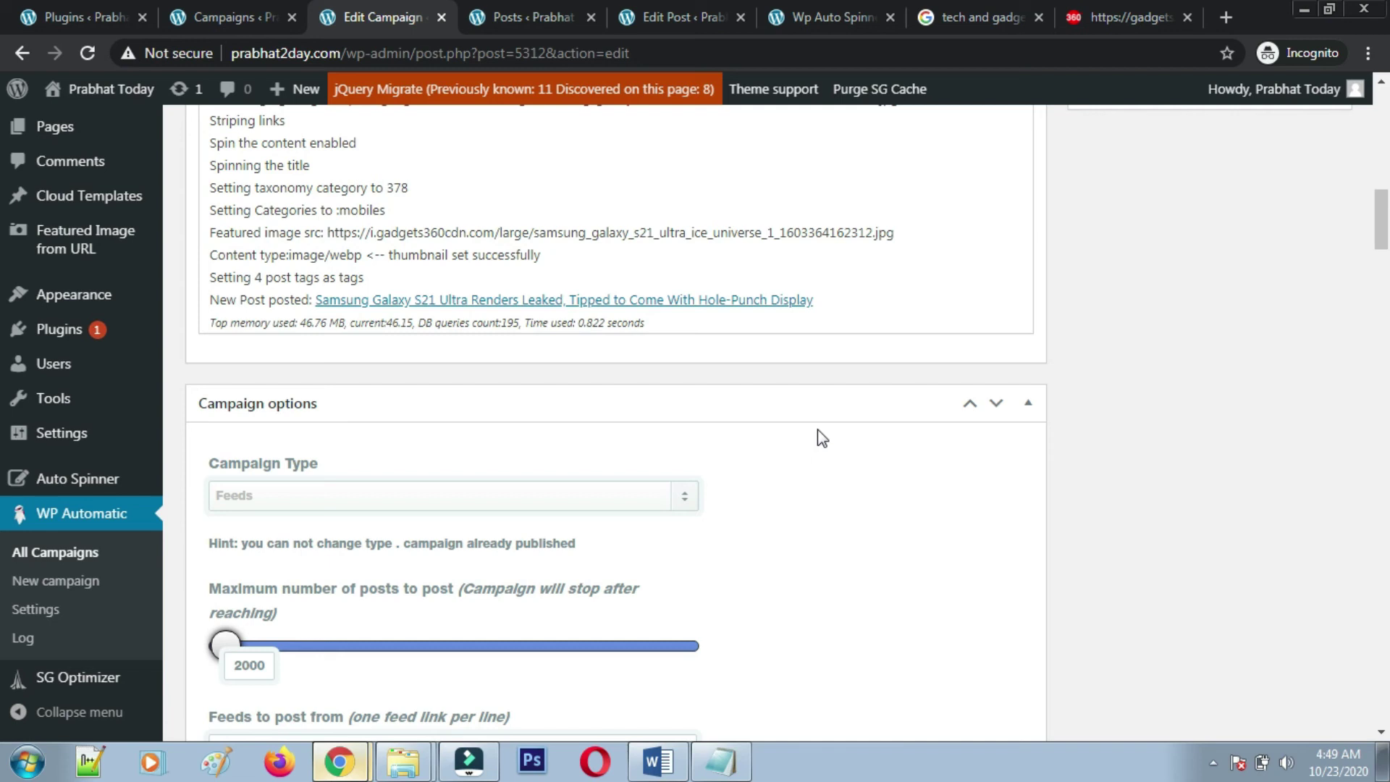
- Check the campaigns list, and review the Tech & Gadgets campaign's feed options, post template, new post status and image settings
click(259, 12)
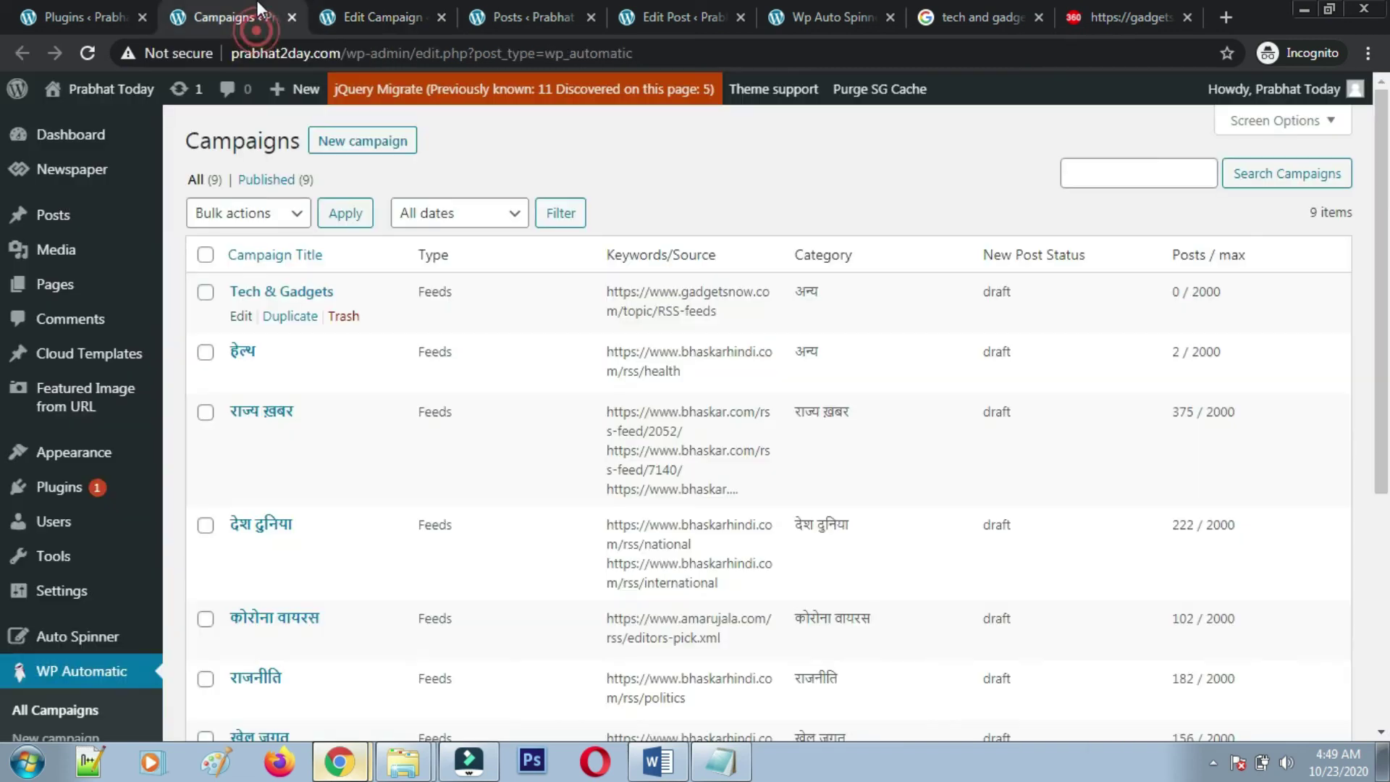
click(373, 11)
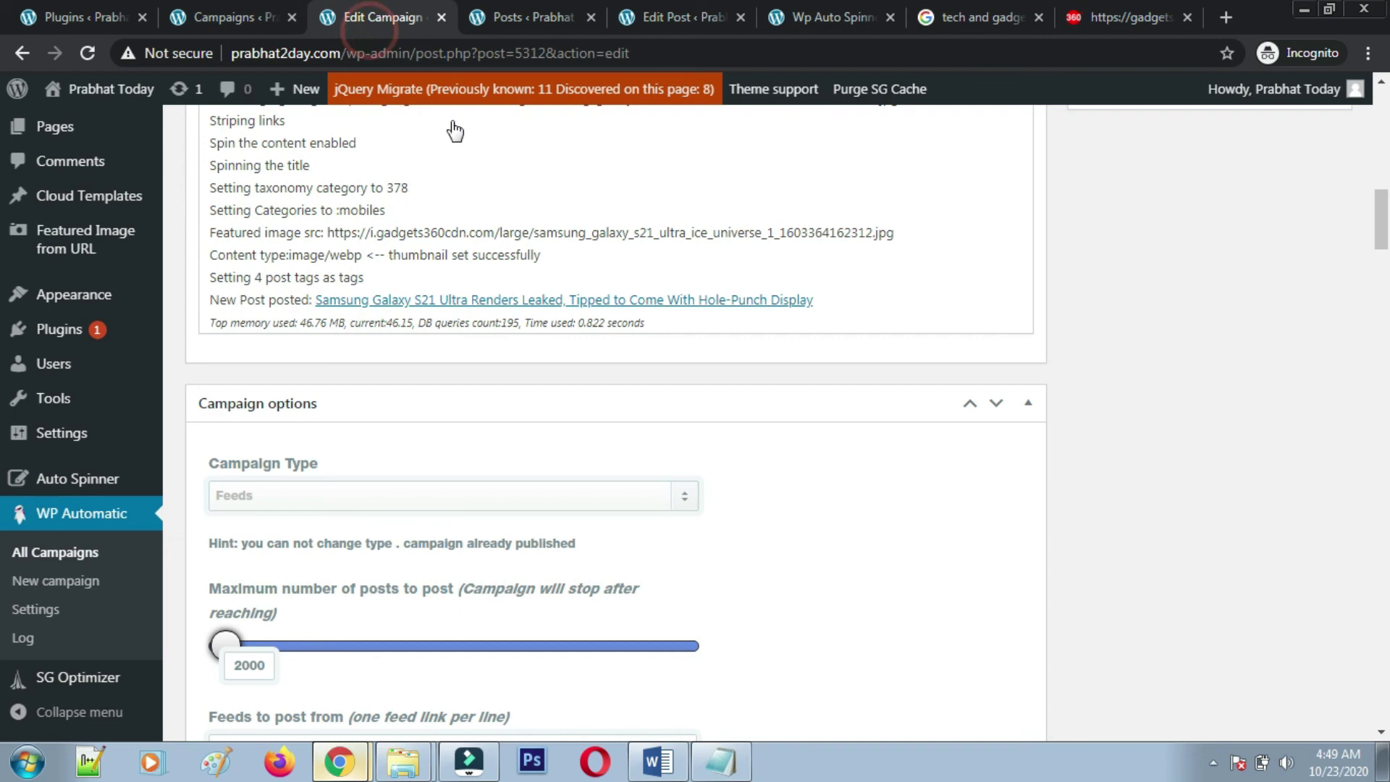
scroll(476, 469, down, 10)
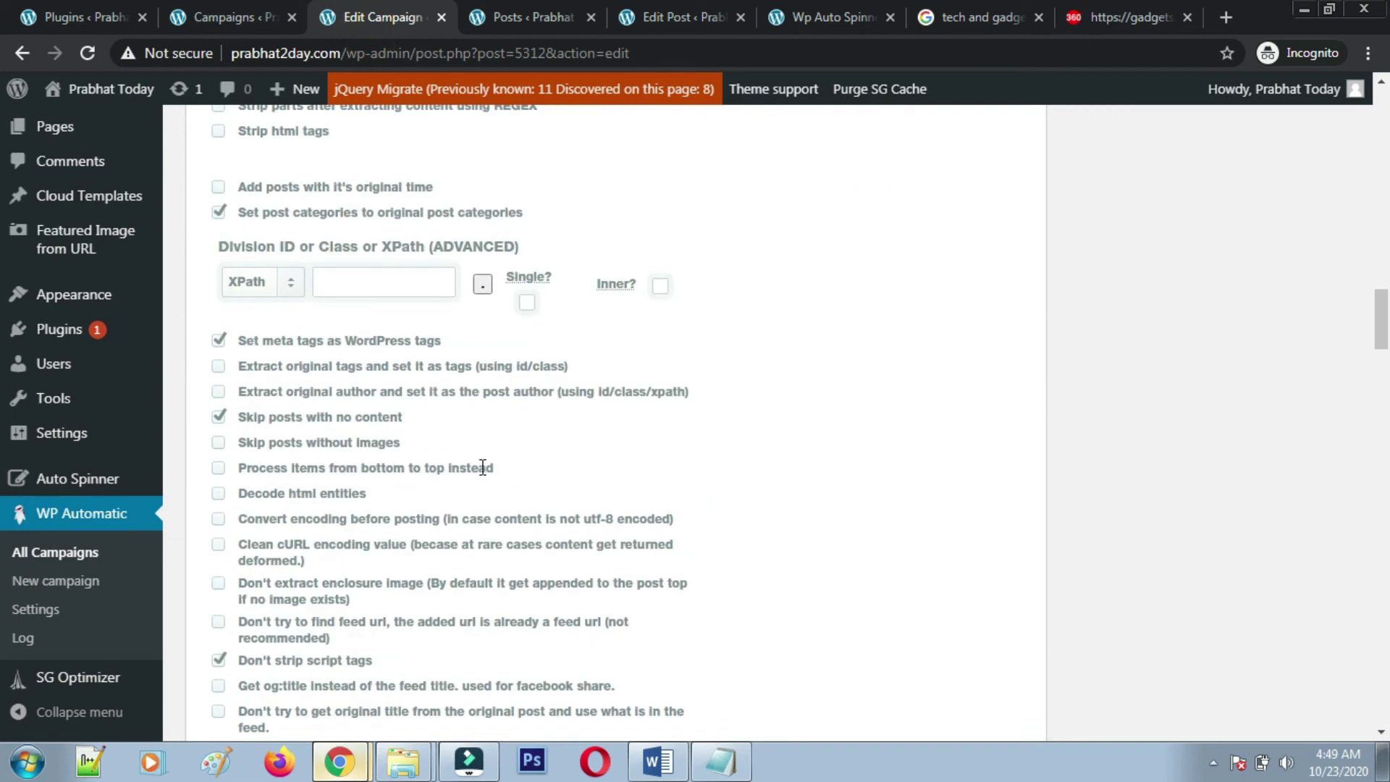
scroll(483, 468, down, 12)
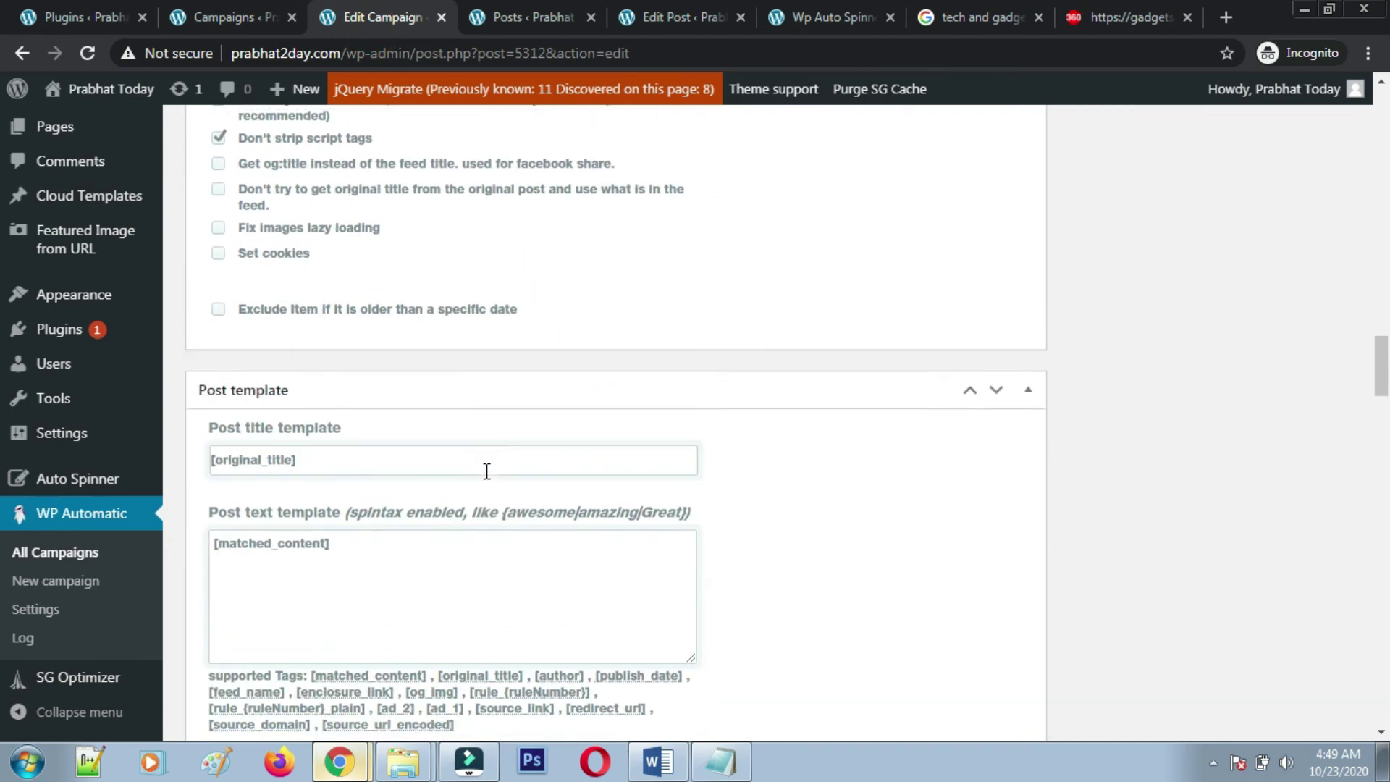
scroll(486, 472, down, 7)
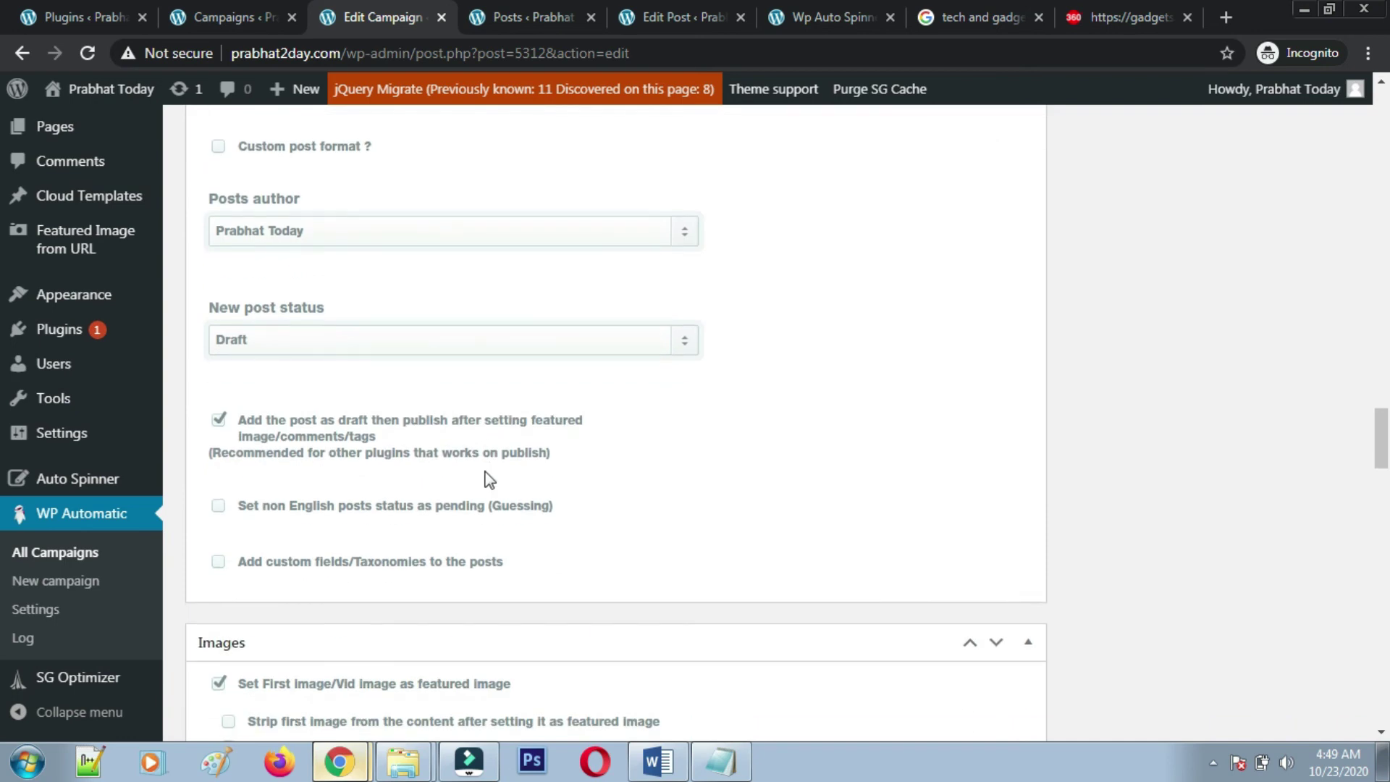
scroll(490, 480, down, 3)
scroll(485, 478, down, 3)
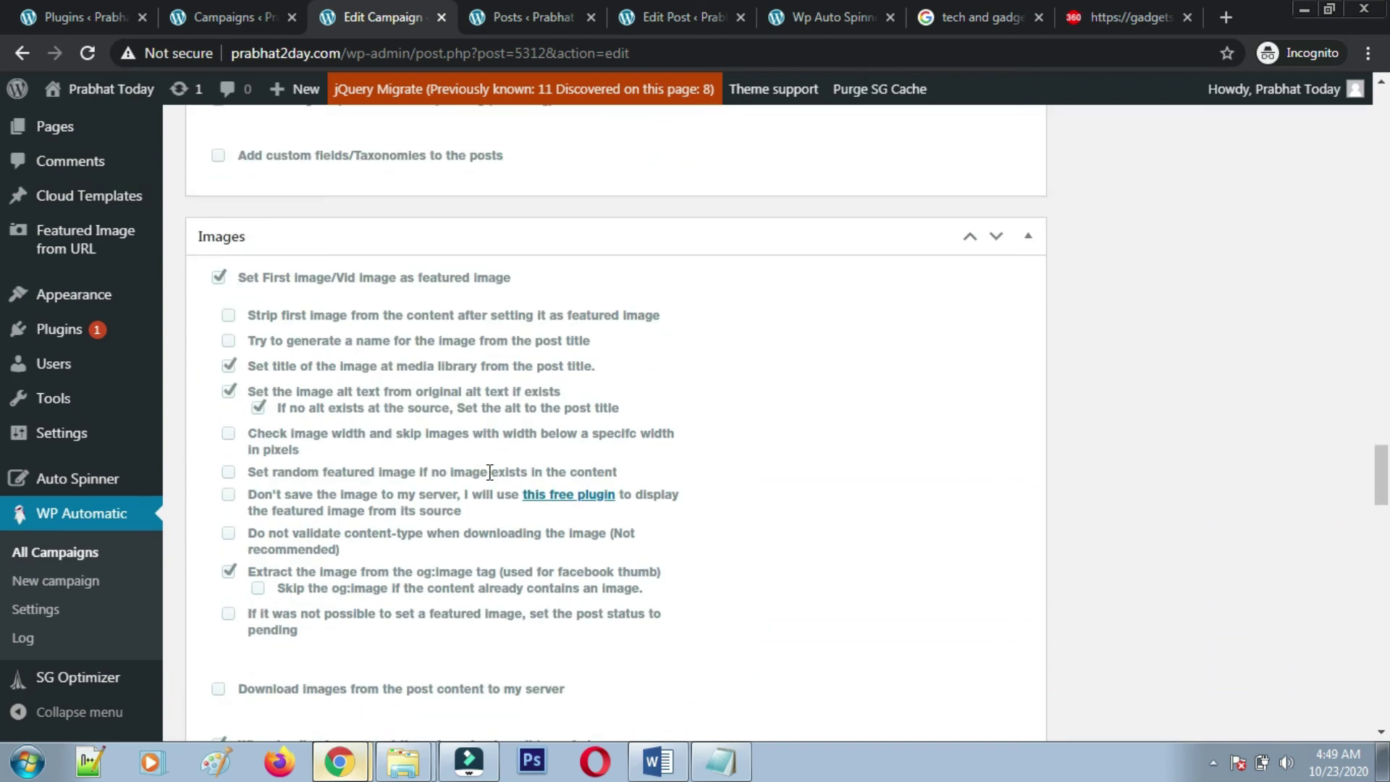
scroll(489, 472, up, 9)
scroll(490, 472, up, 14)
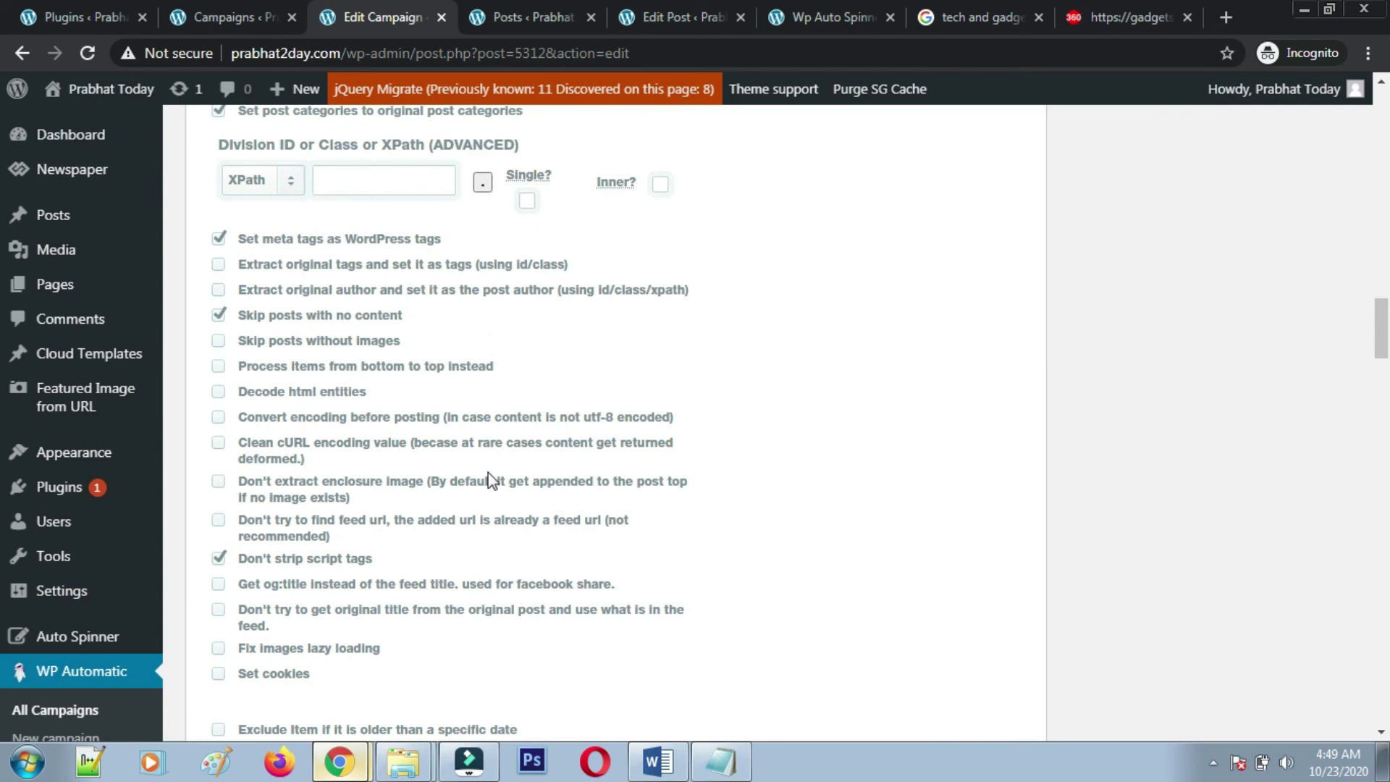
- Review the Tech & Gadgets campaign's title and content extraction methods, feed processing options, and post title and text templates
scroll(489, 478, up, 3)
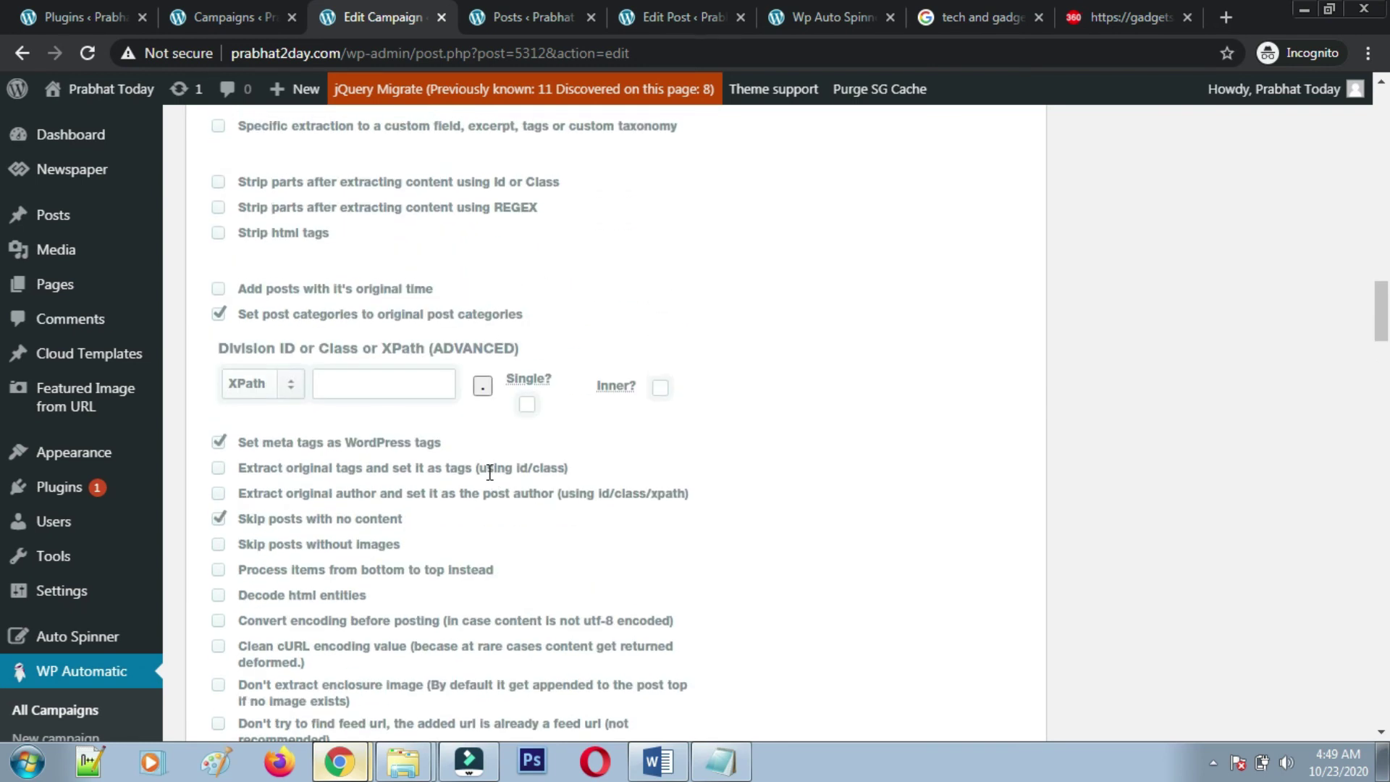
scroll(490, 472, up, 4)
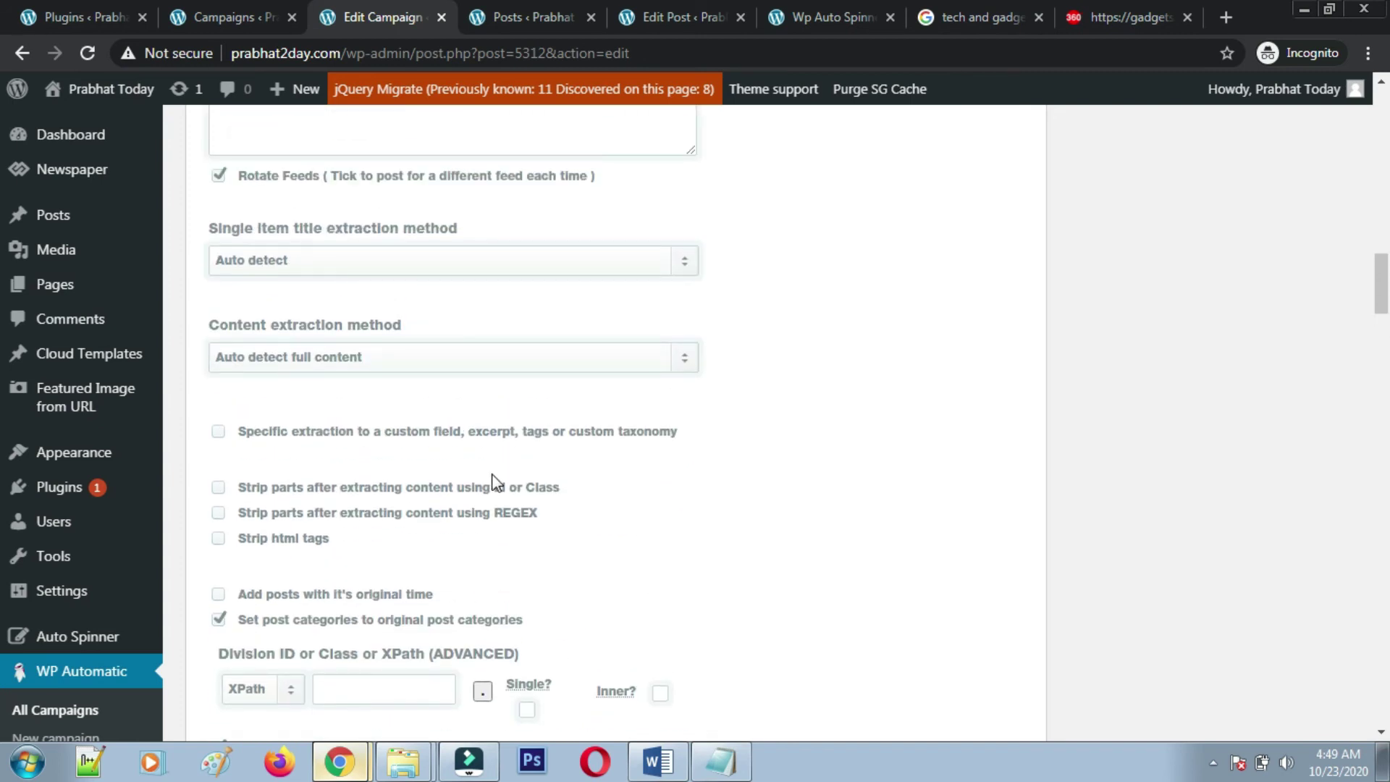
scroll(495, 481, down, 10)
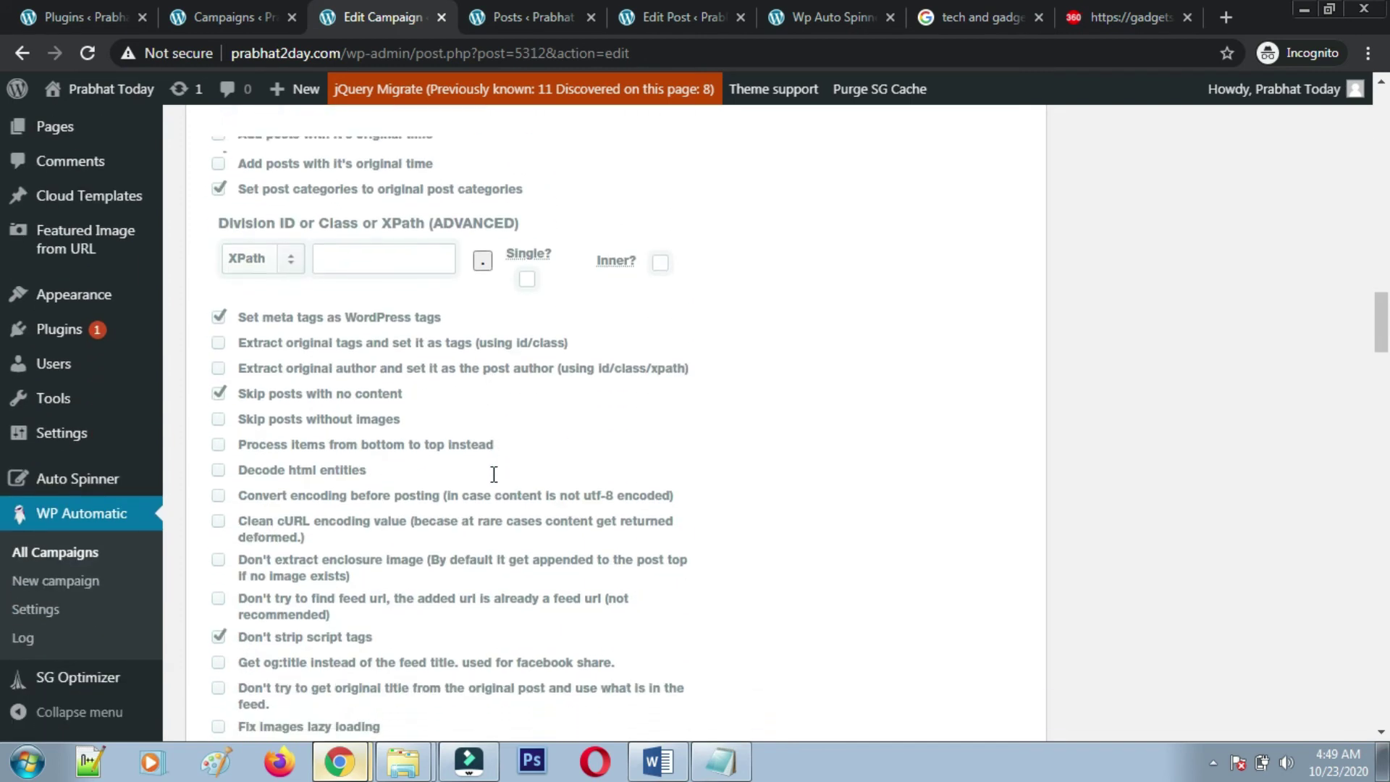
scroll(495, 482, down, 1)
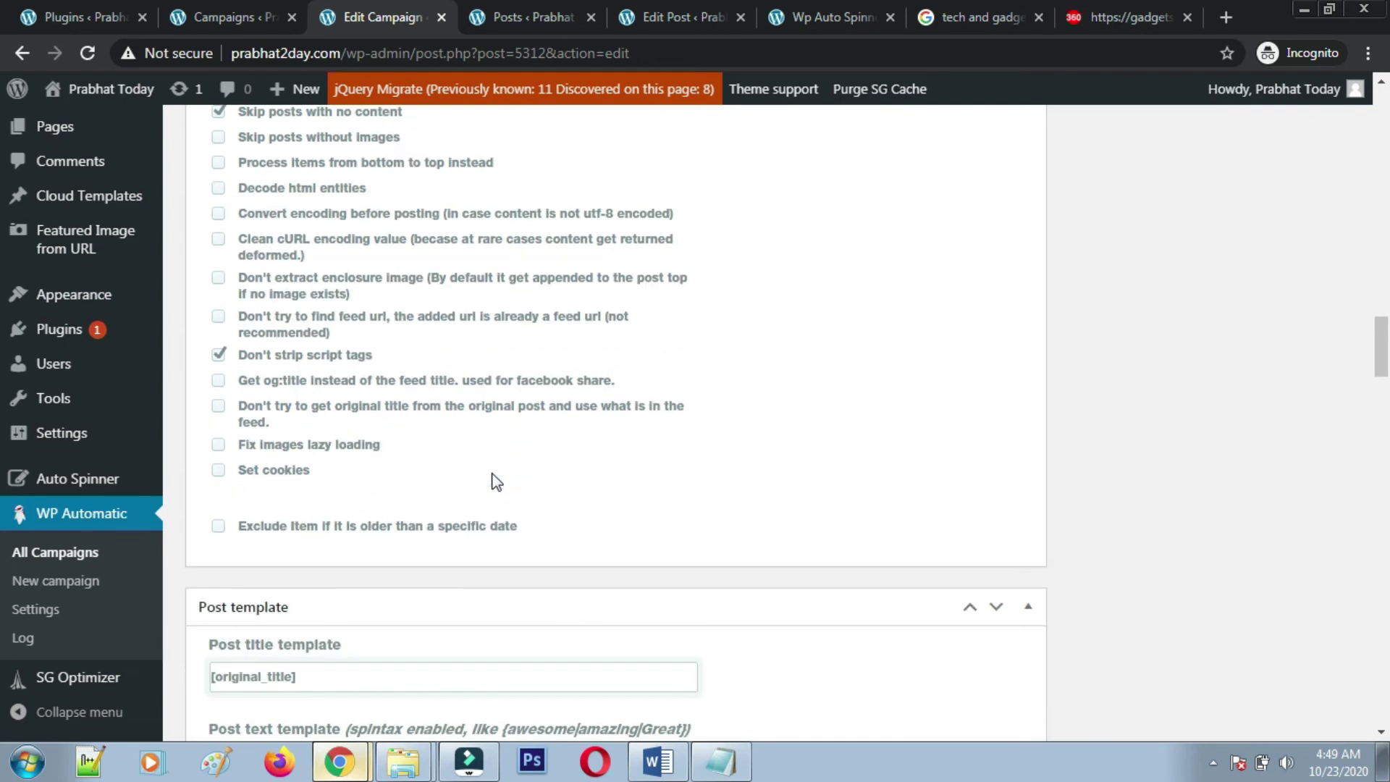
scroll(497, 482, down, 2)
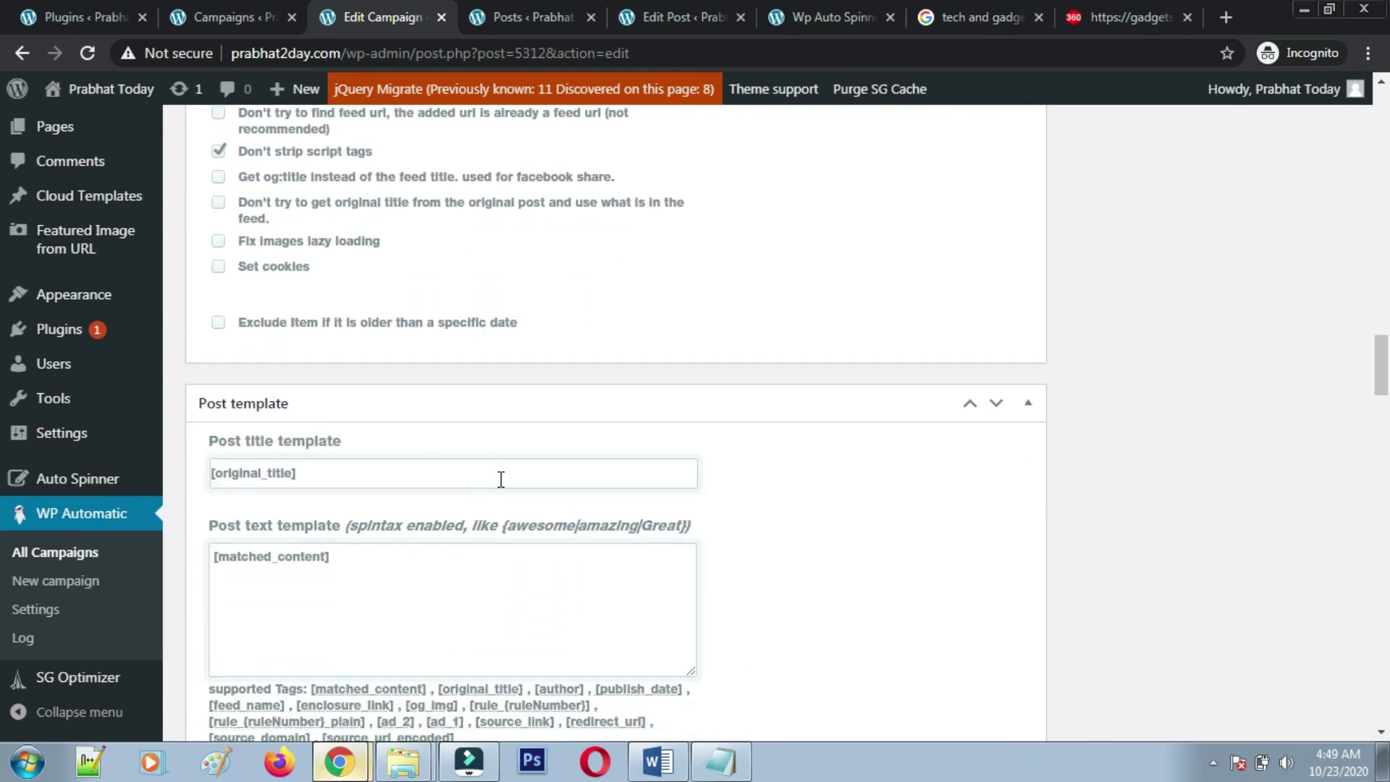
scroll(501, 478, down, 12)
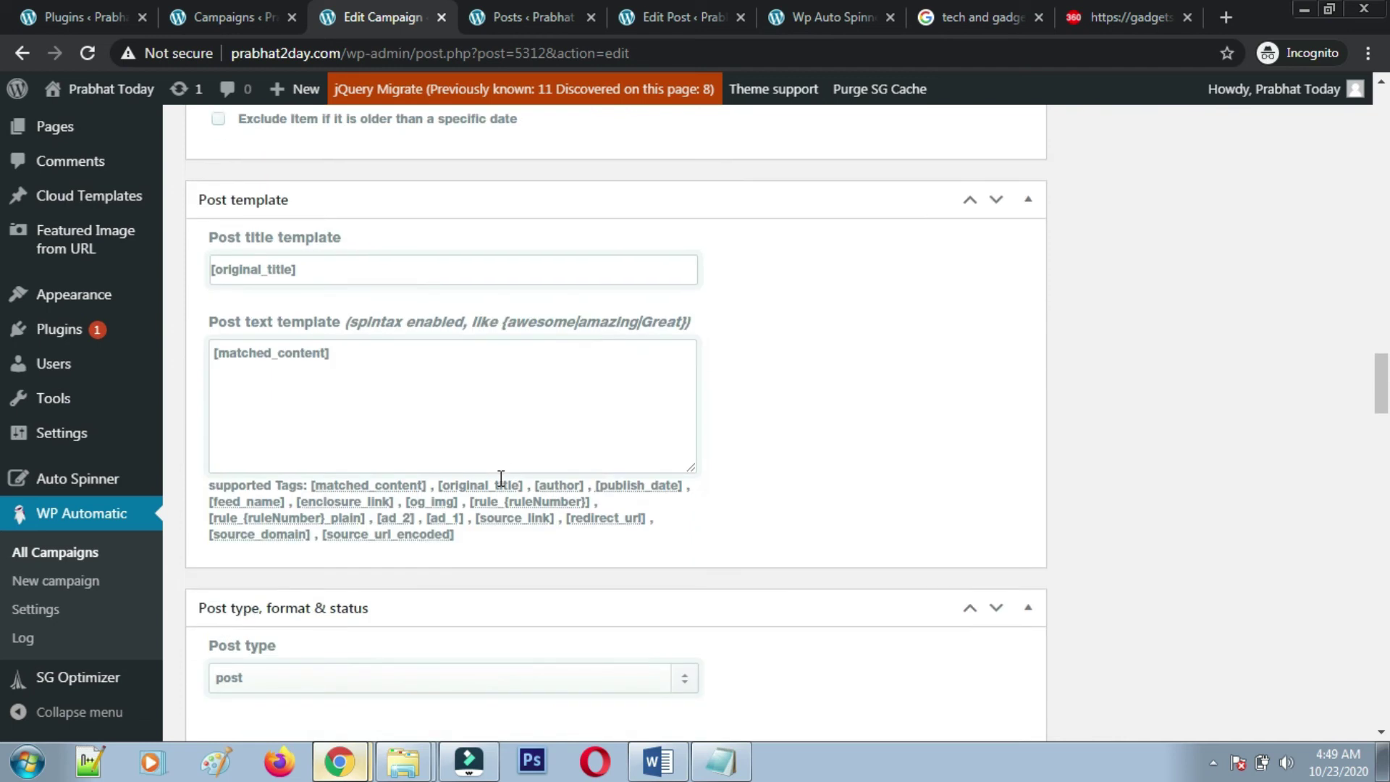
- Examine the campaign's new post status, image, category, tag and post filter settings, and return to the start of the campaign page
scroll(501, 479, down, 6)
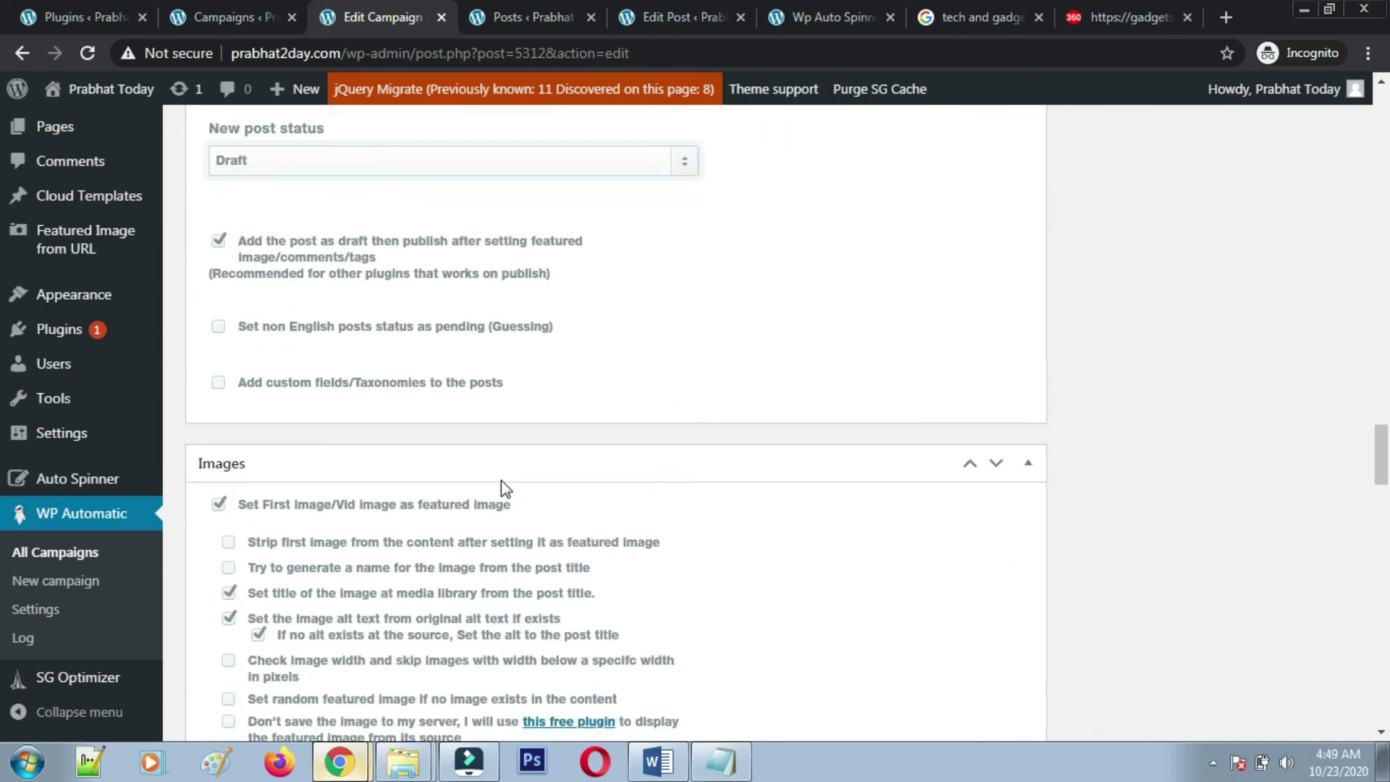
scroll(504, 490, down, 3)
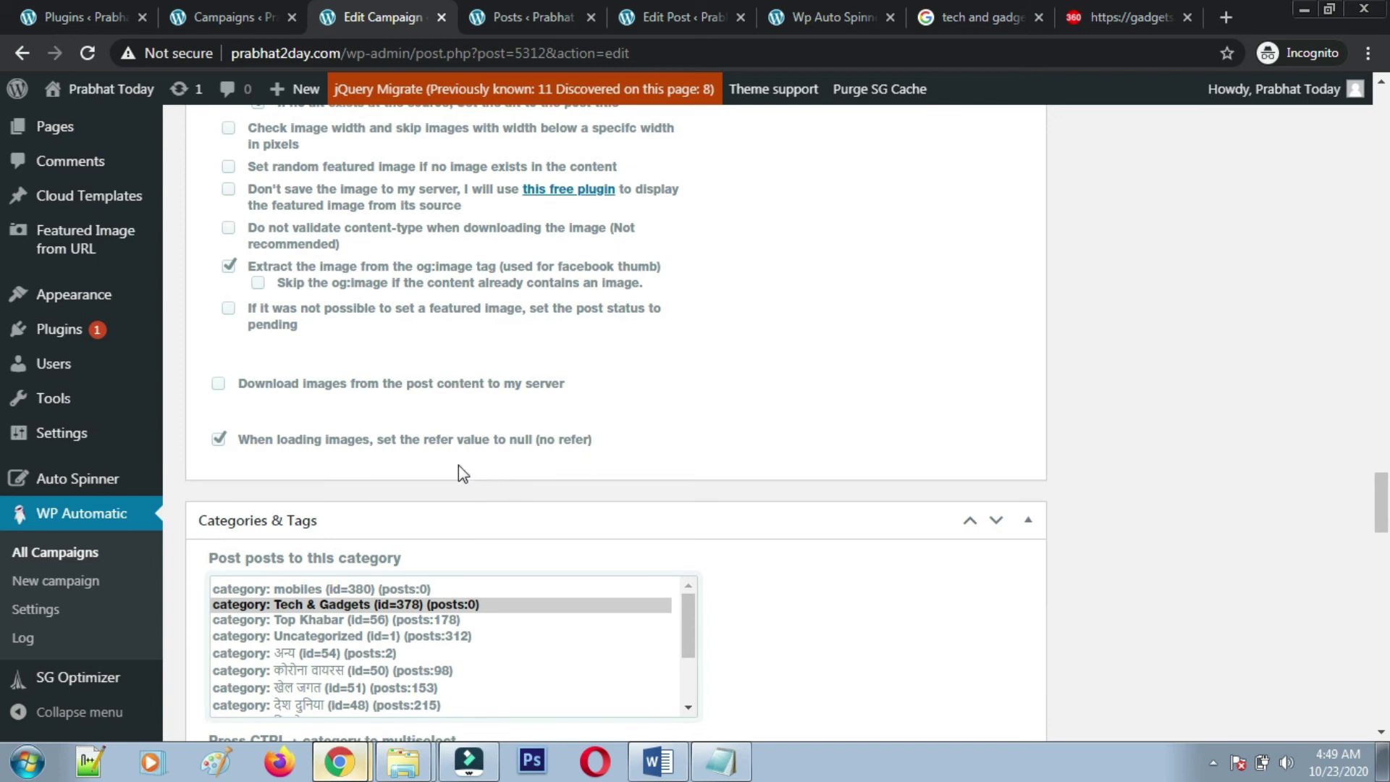
scroll(460, 471, down, 3)
scroll(462, 475, down, 3)
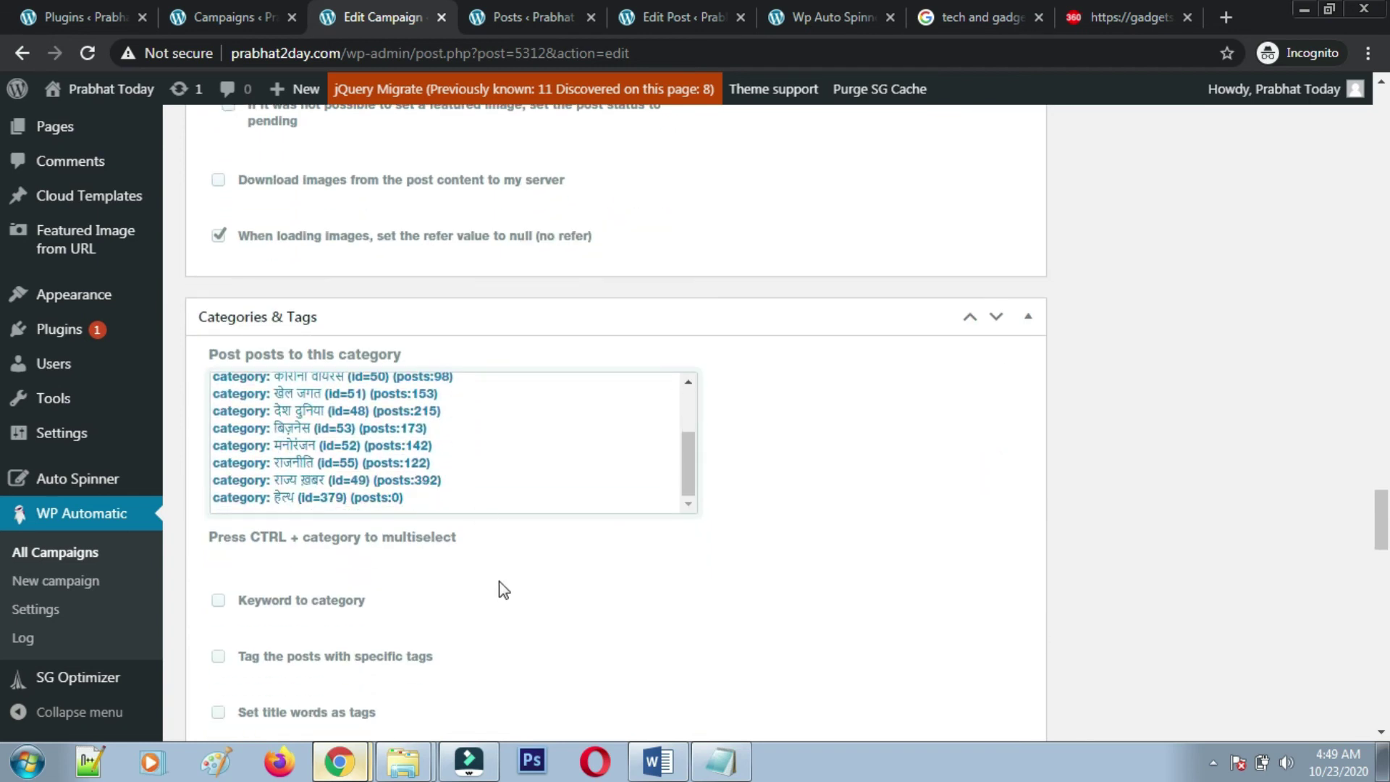
scroll(499, 580, down, 5)
scroll(505, 577, down, 3)
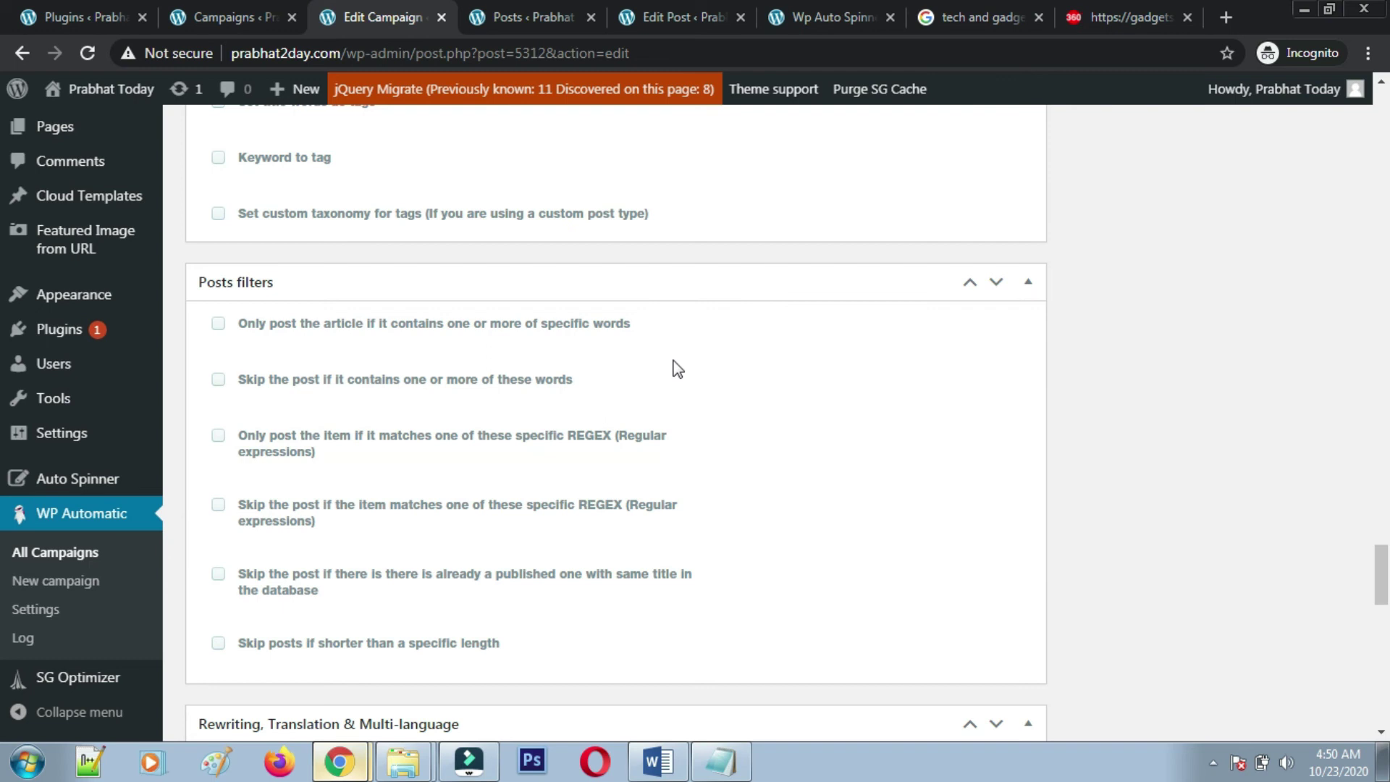
middle_click(678, 369)
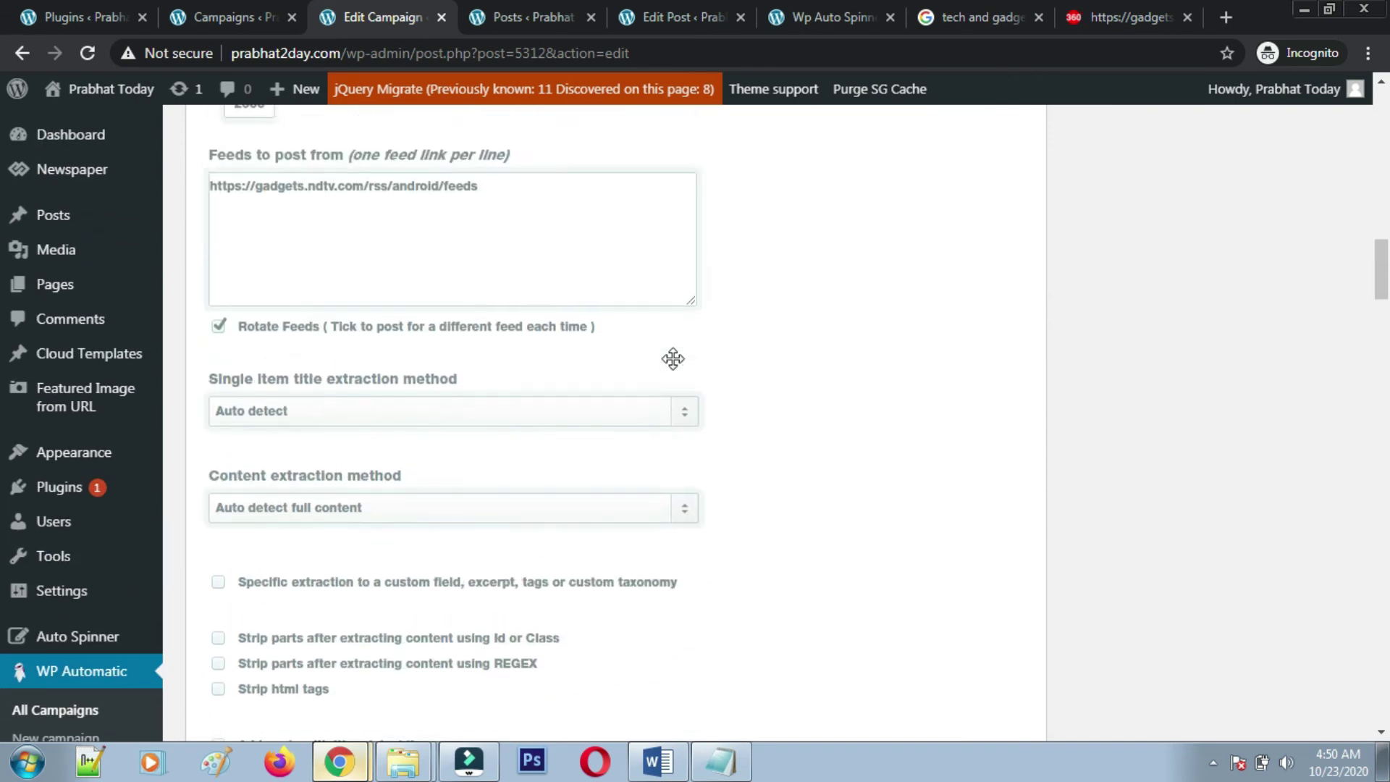
middle_click(729, 212)
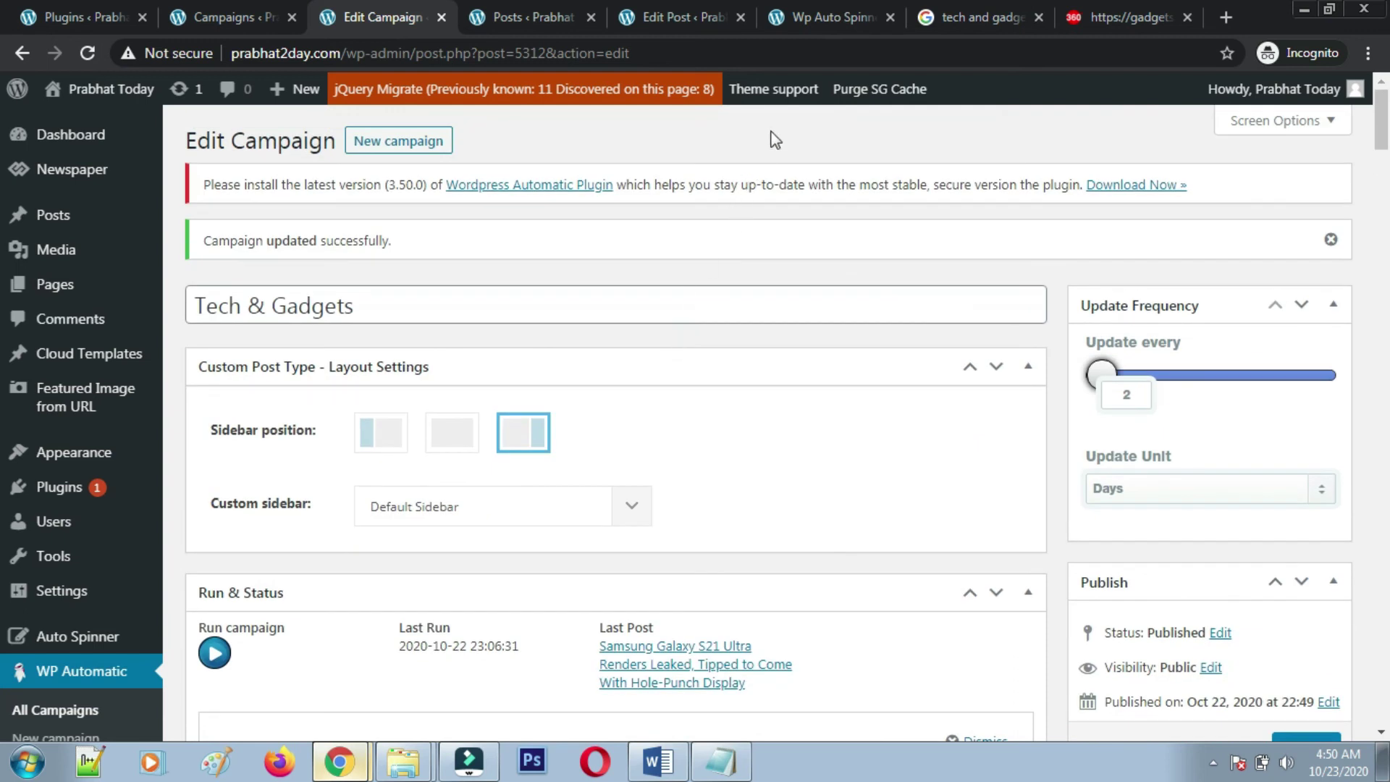